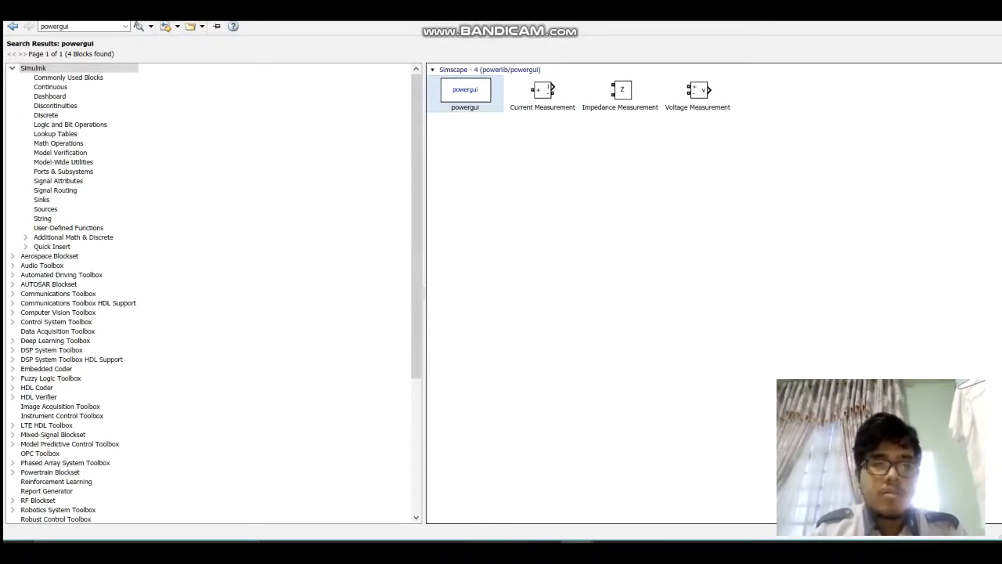
Step: Add the powergui block from the search results to the untitled model, leaving its block parameters as they are
double_click(466, 90)
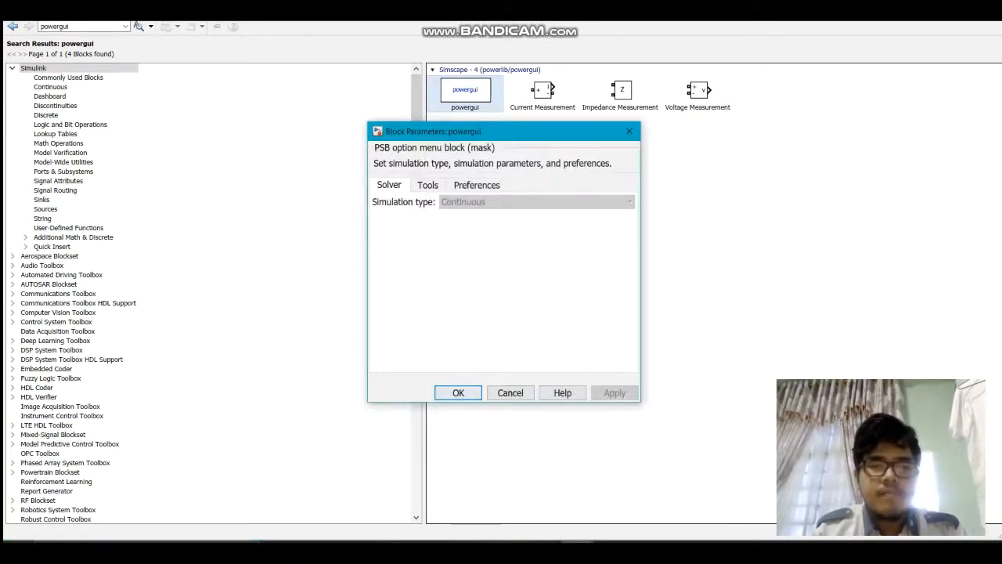
left_click(510, 393)
right_click(489, 88)
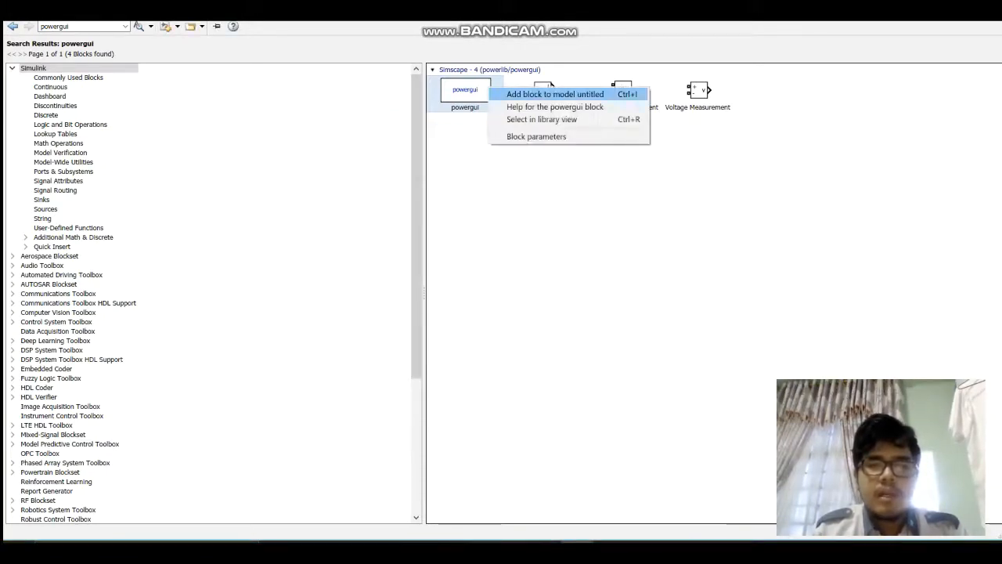
left_click(555, 94)
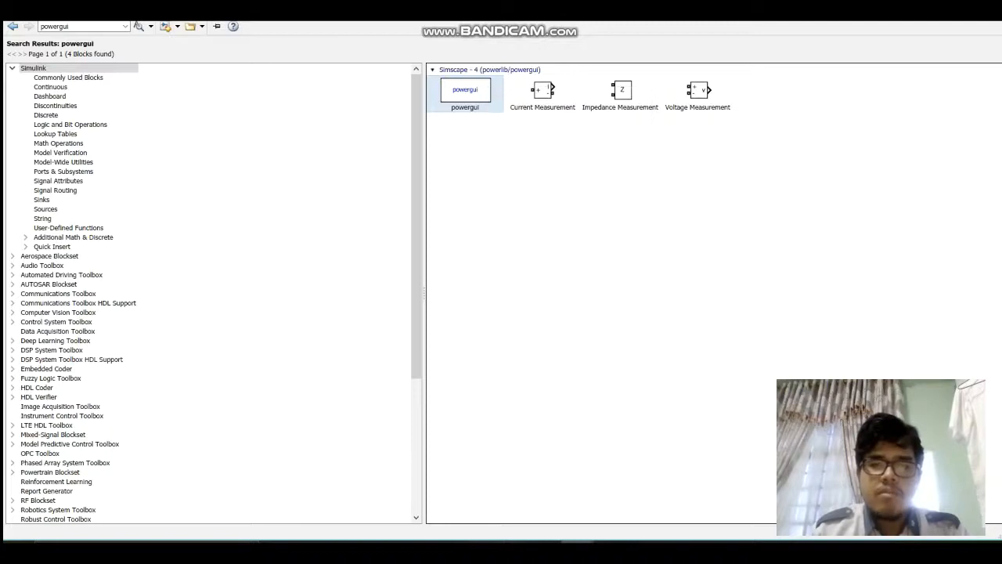
Step: Search the block library for "ac voltage source" and add the AC Voltage Source from powerlib/Electrical Sources to the model
double_click(57, 26)
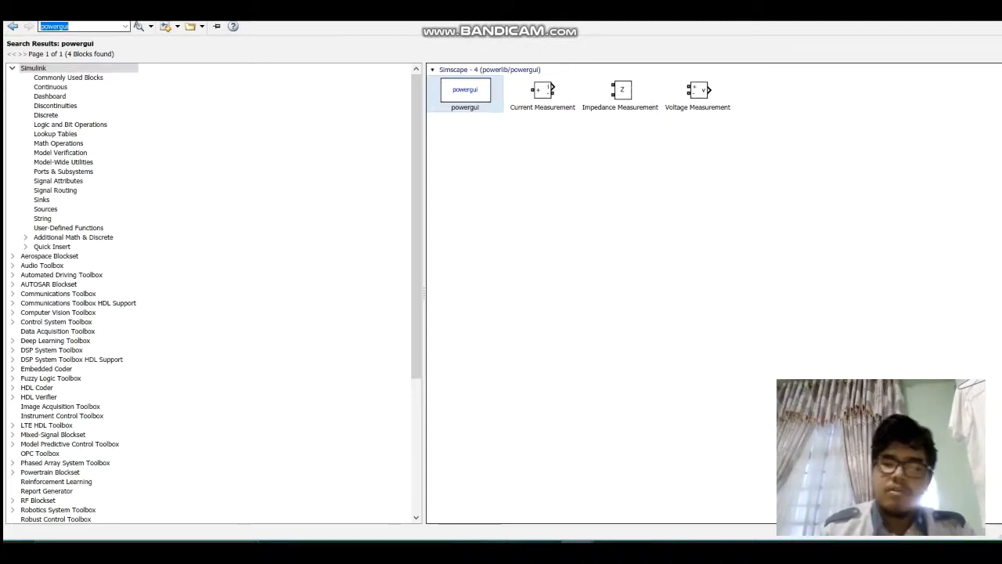
key("BackSpace")
type("ac")
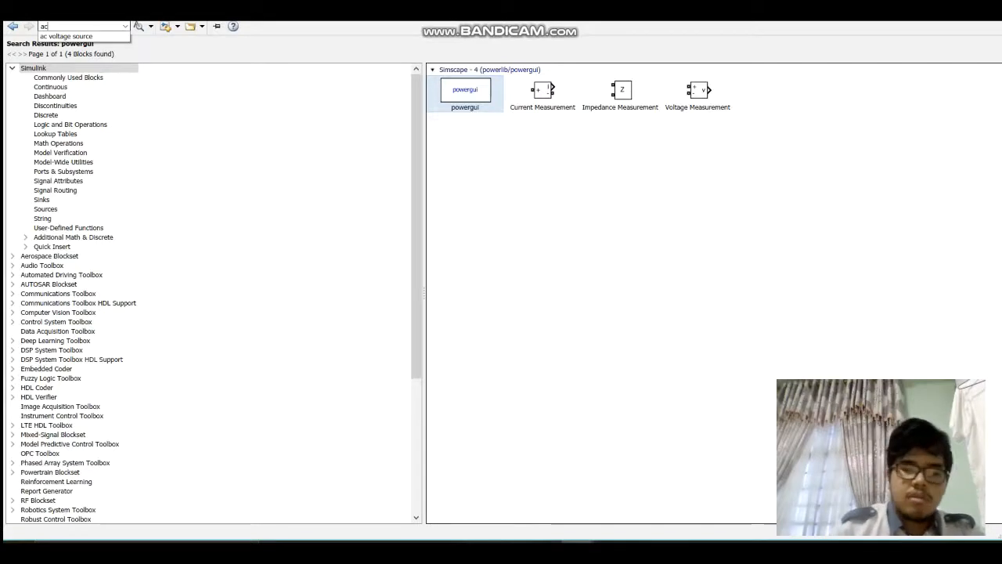
key("Down")
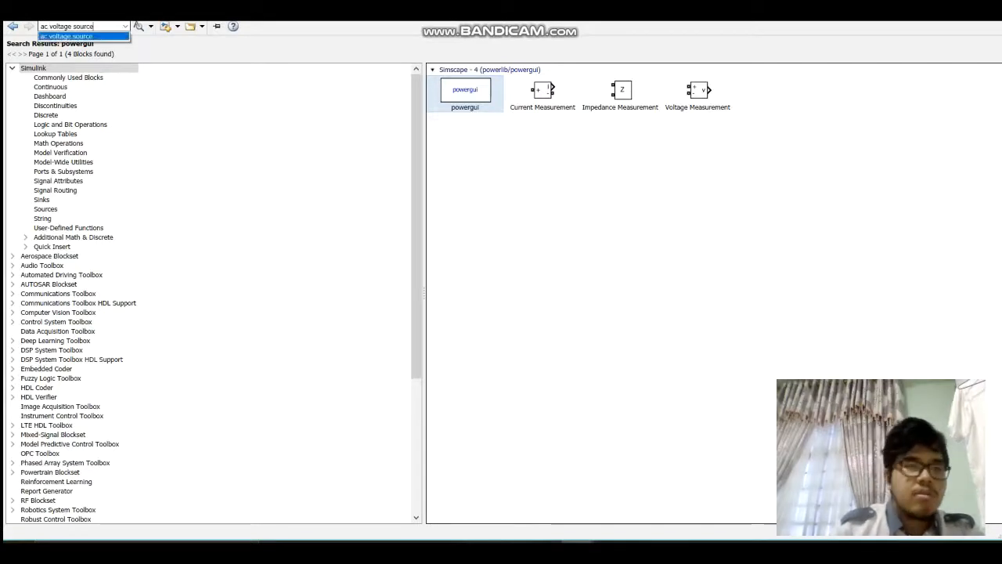
key("Return")
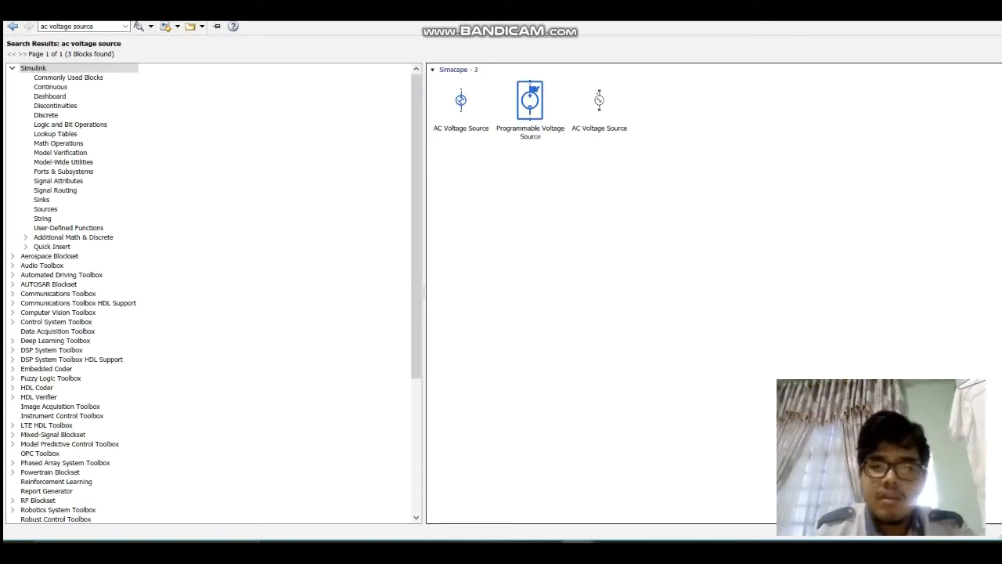
right_click(599, 100)
left_click(654, 108)
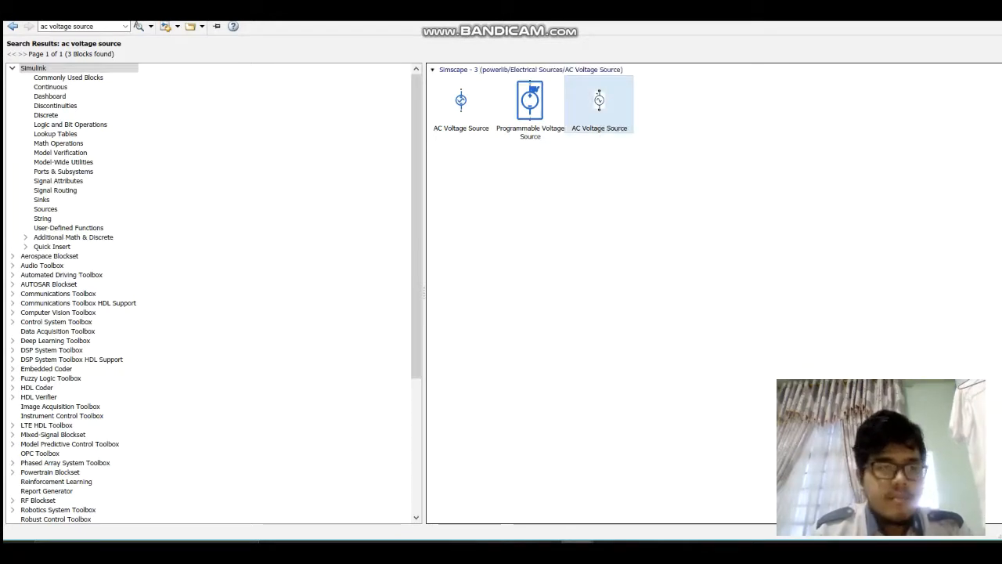
Step: Search the library for "voltage measurement" and add the Simscape Voltage Measurement block to the model
triple_click(82, 27)
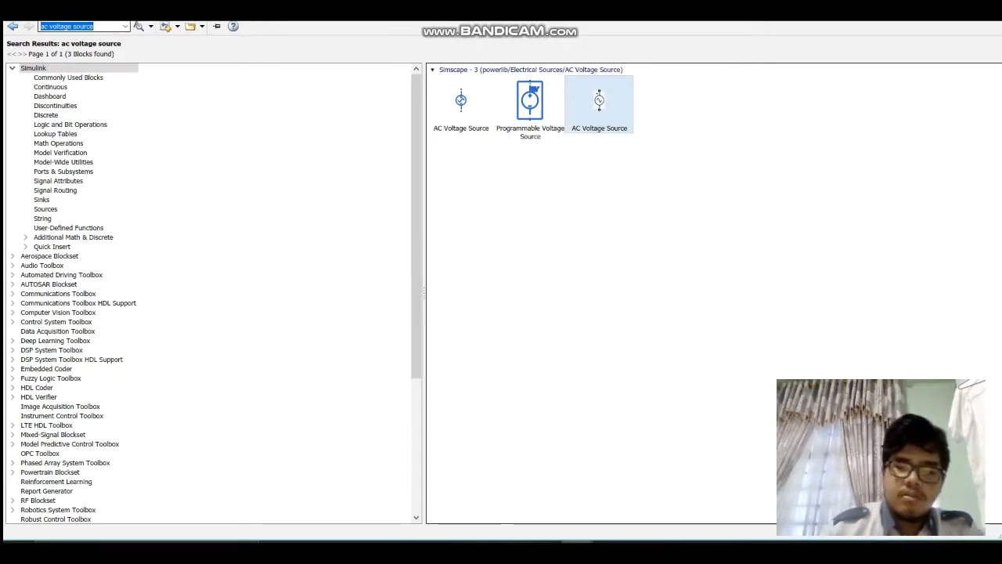
key("BackSpace")
type("volt")
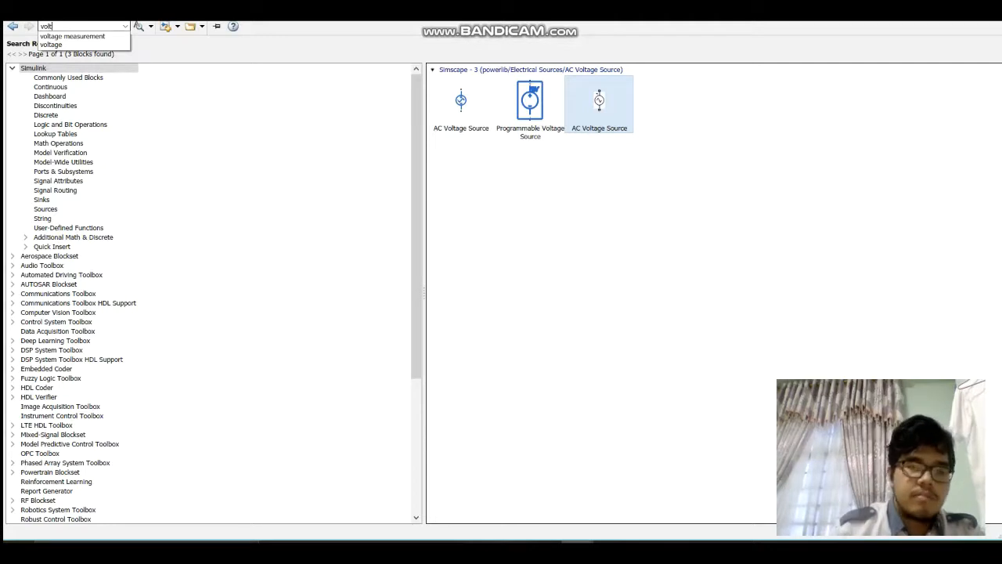
key("Down")
key("Return")
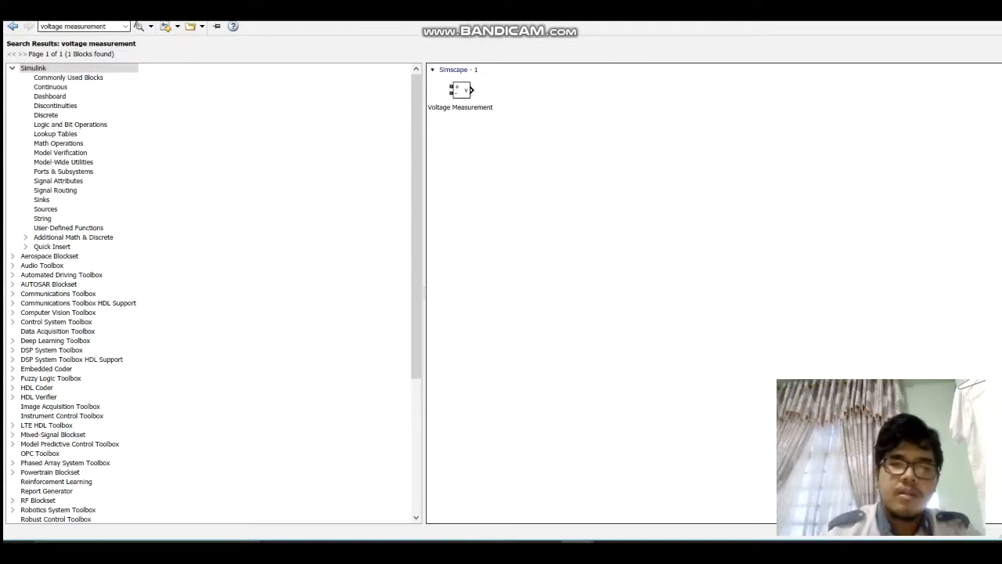
right_click(463, 98)
left_click(530, 104)
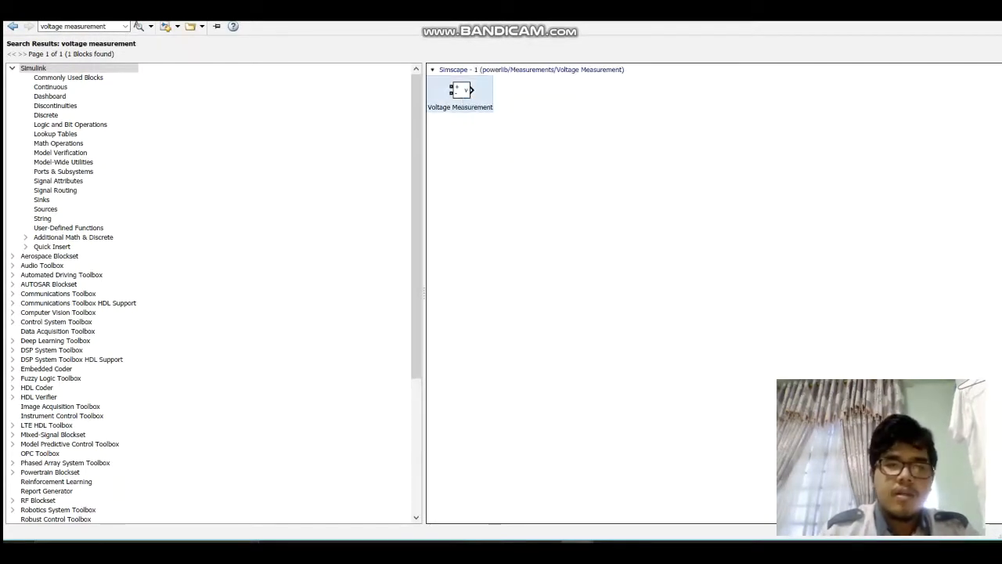
Step: Search the library for "current measurement" and add the Simscape Current Measurement block to the model
triple_click(84, 26)
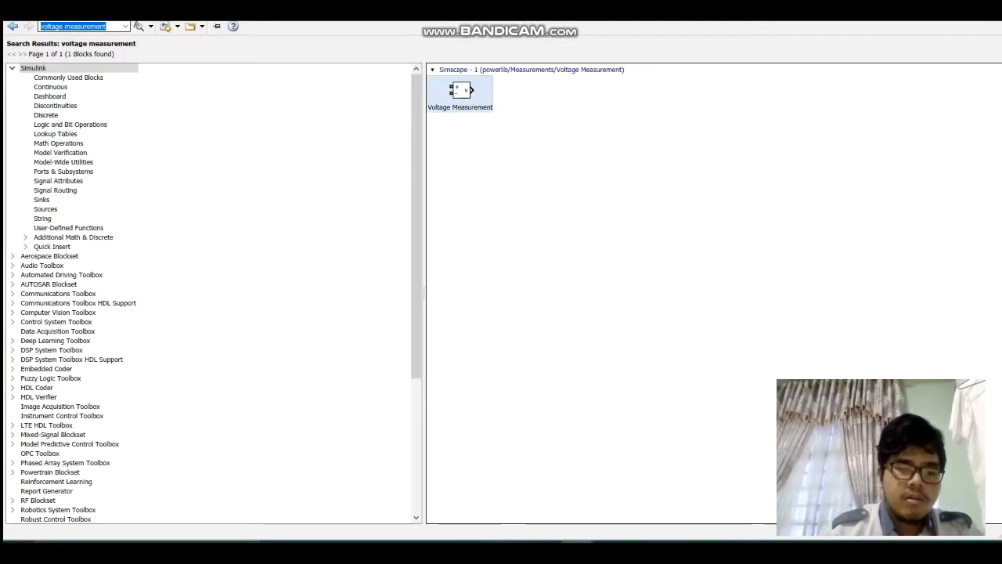
type("current")
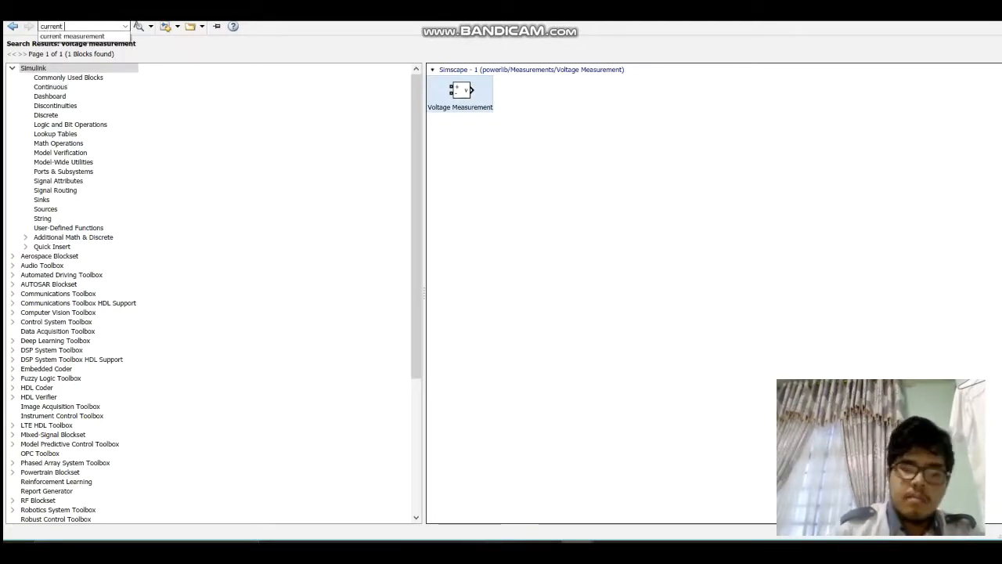
key("Down")
key("Return")
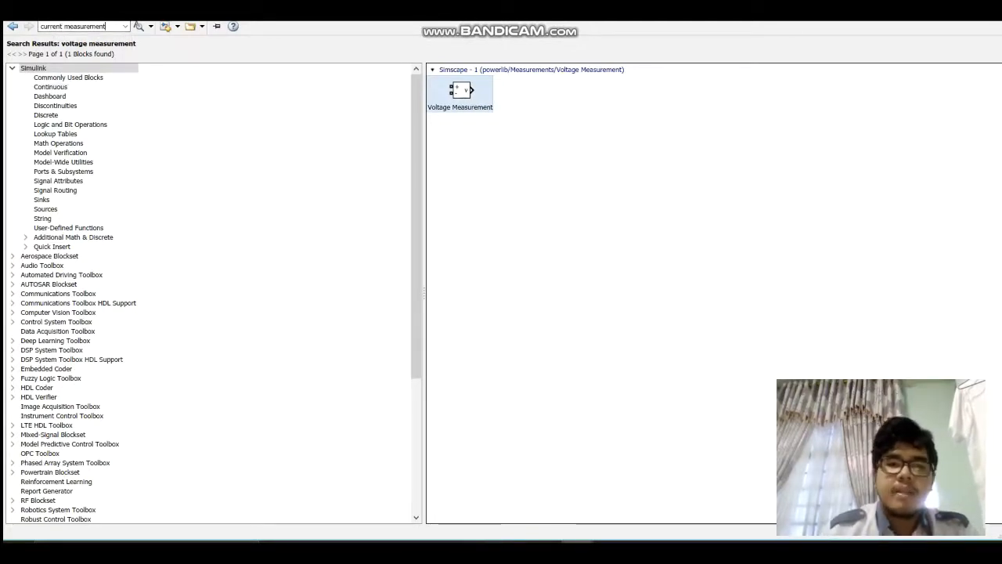
left_click(139, 27)
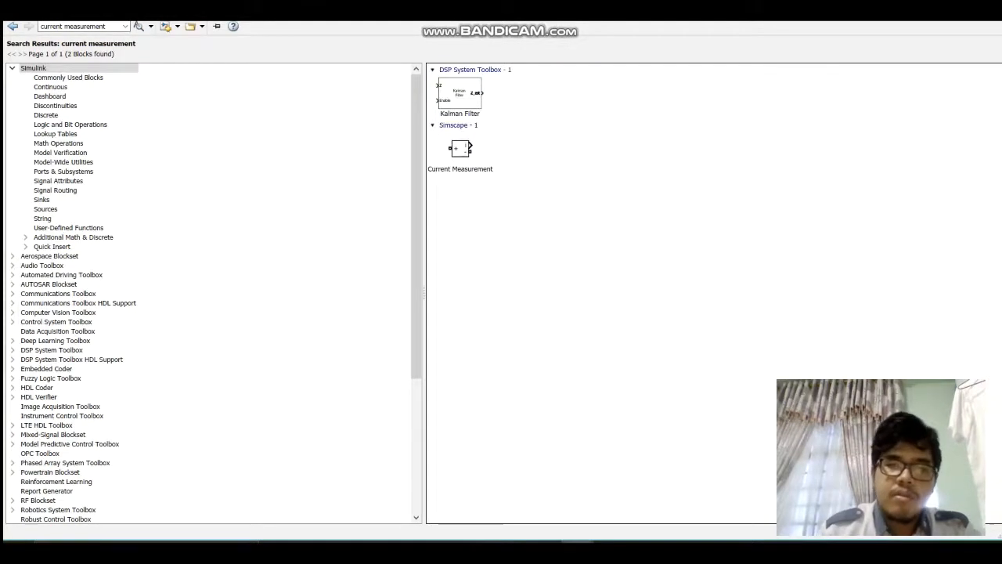
right_click(467, 152)
left_click(501, 159)
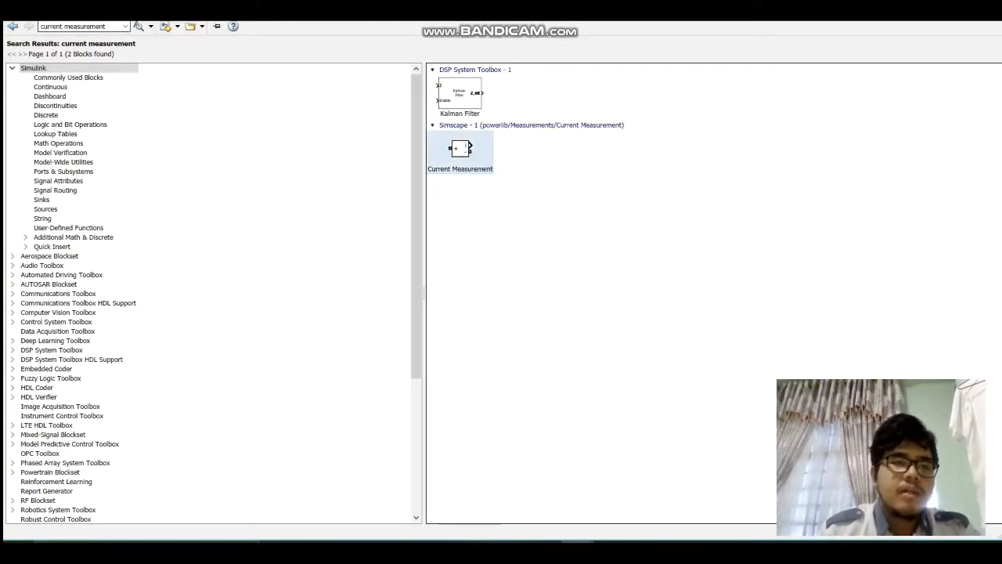
Step: Search the library for "power measurement" and add the Power Measurement block, not the three-phase version, to the model
left_click_drag(106, 27, 38, 26)
type("po")
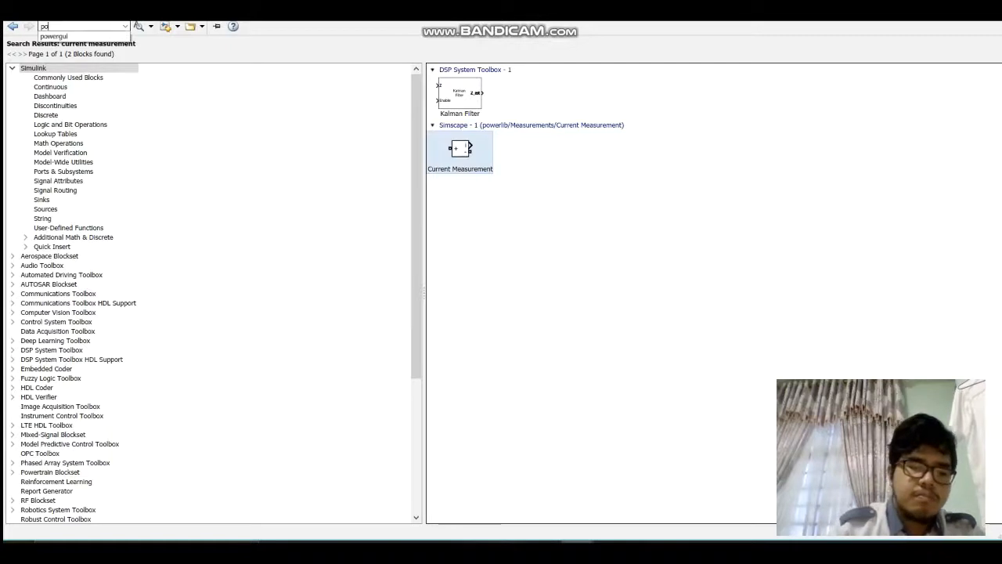
type("wer meaasuremen")
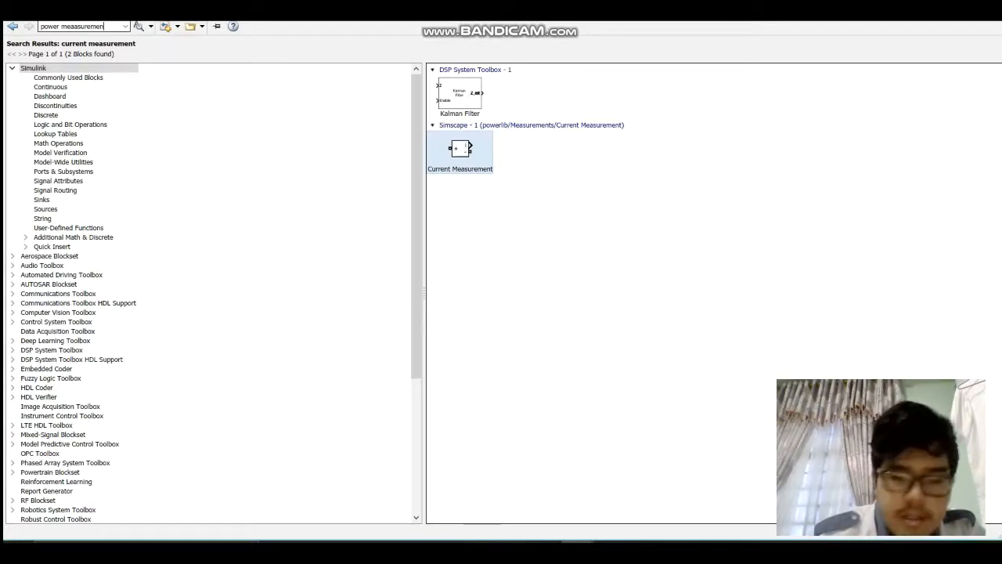
left_click(90, 26)
key("BackSpace")
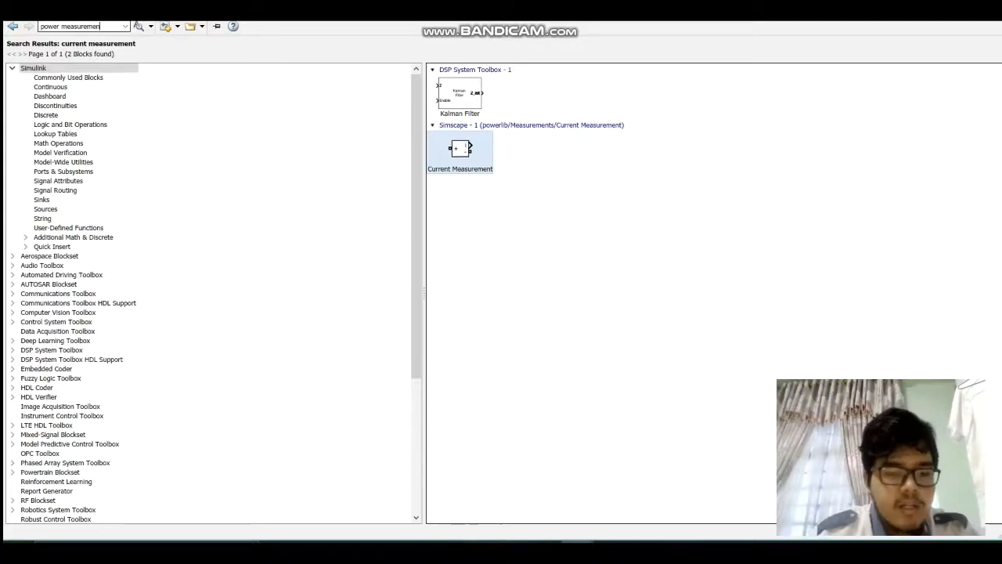
type("t")
key("Return")
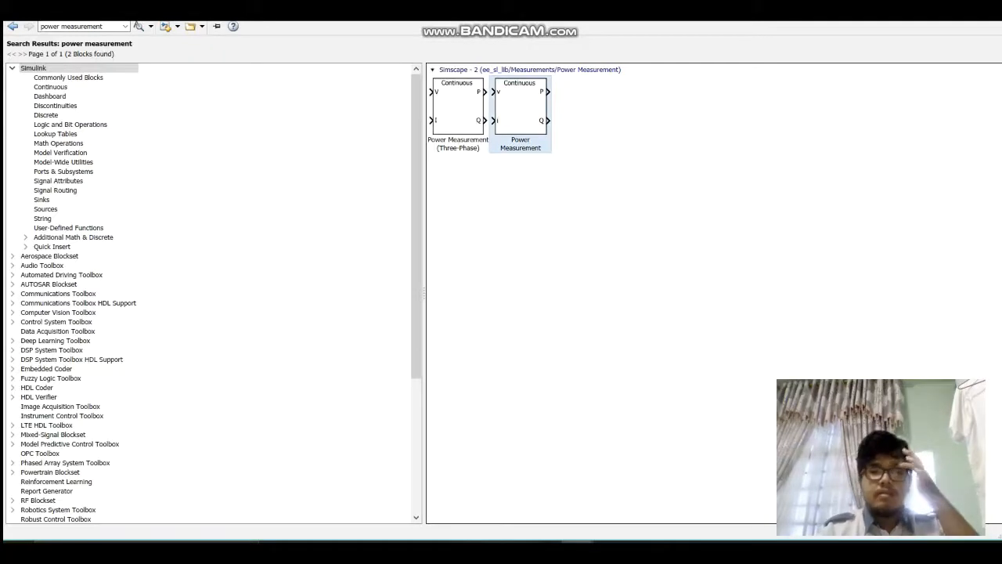
right_click(524, 109)
left_click(591, 116)
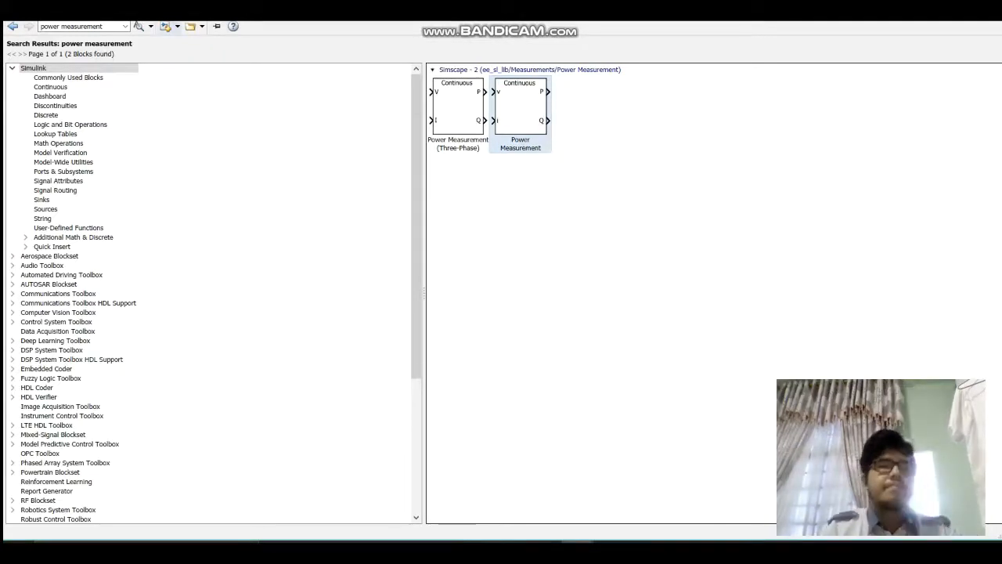
Step: Search the library for "display" and add the Display block from simulink/Sinks to the model
left_click(72, 27)
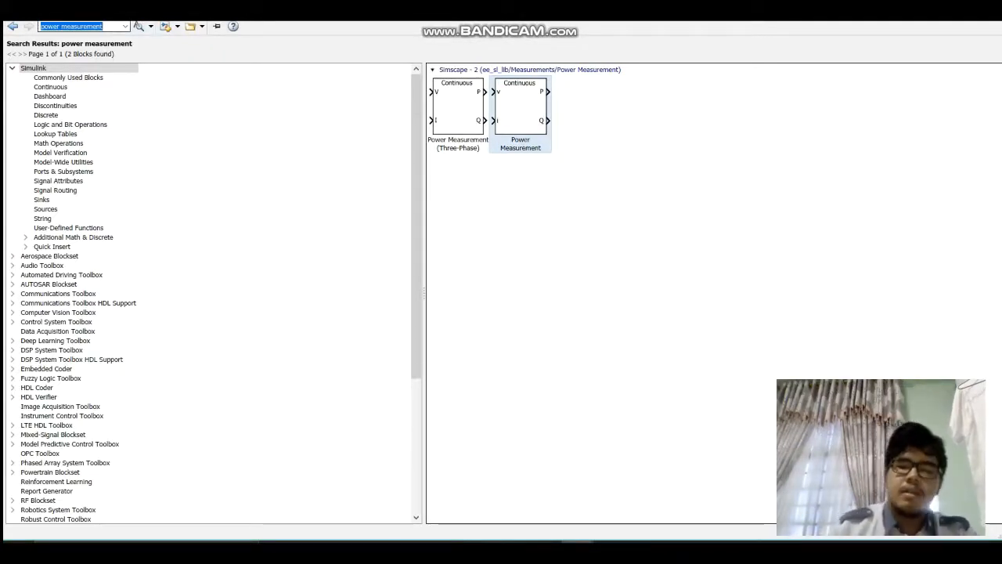
type("di")
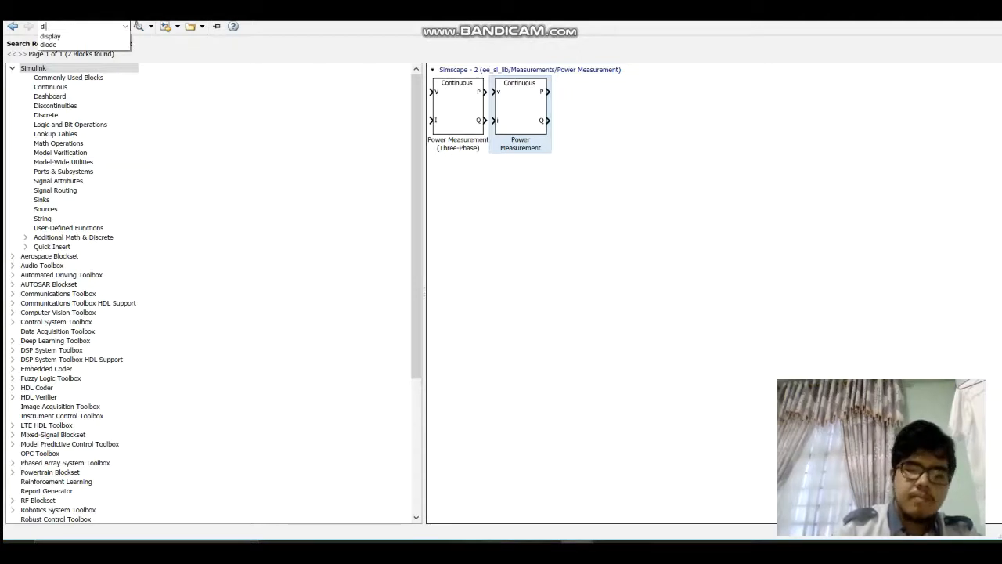
key("Down")
key("Return")
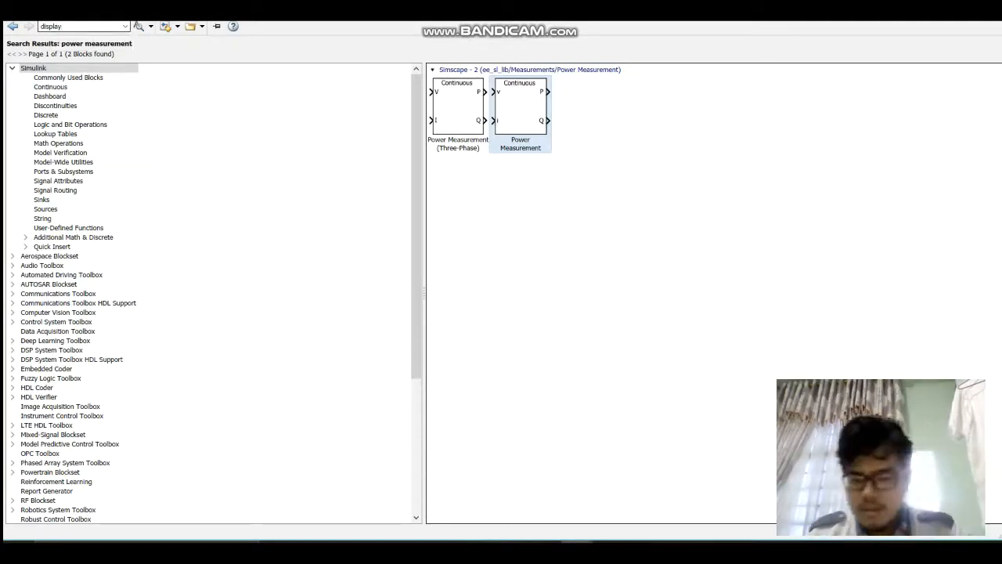
key("Return")
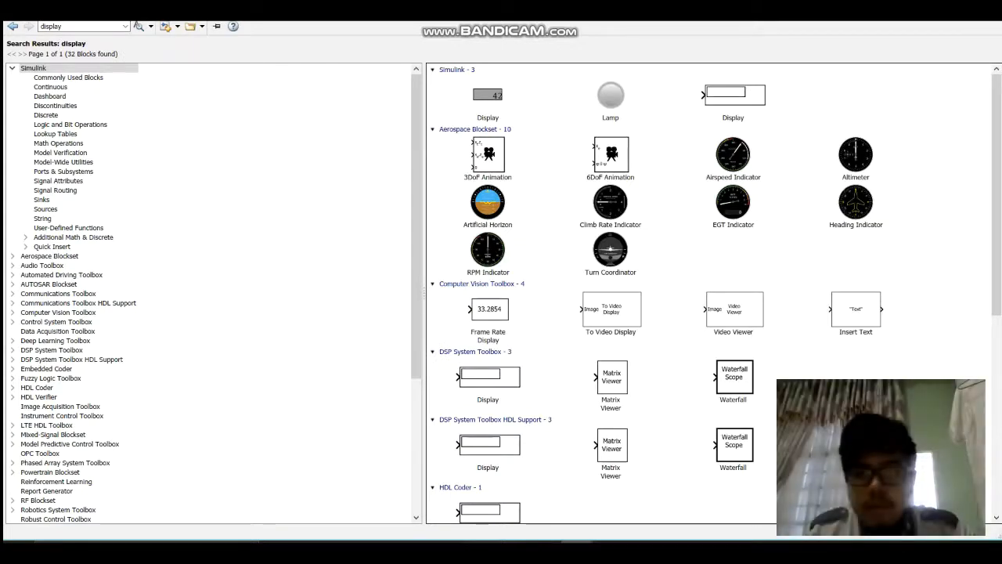
right_click(725, 92)
left_click(760, 101)
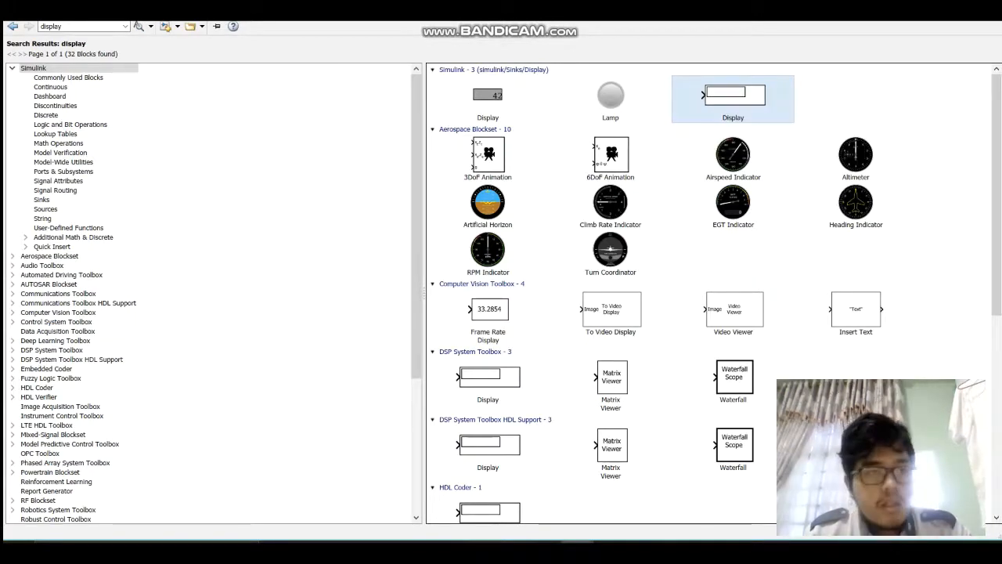
Step: Search the block library for "asychronous Machine"
double_click(52, 26)
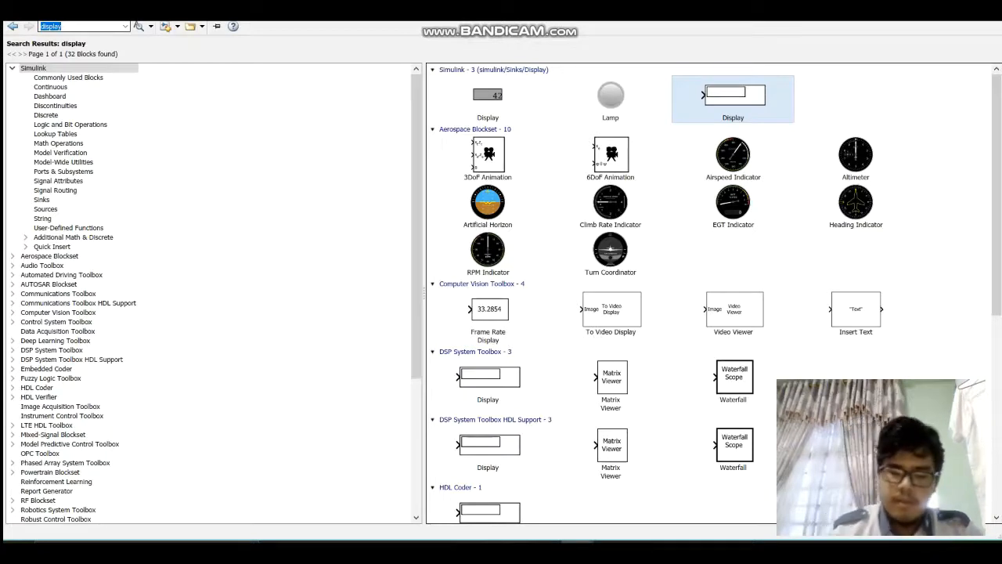
type("asych")
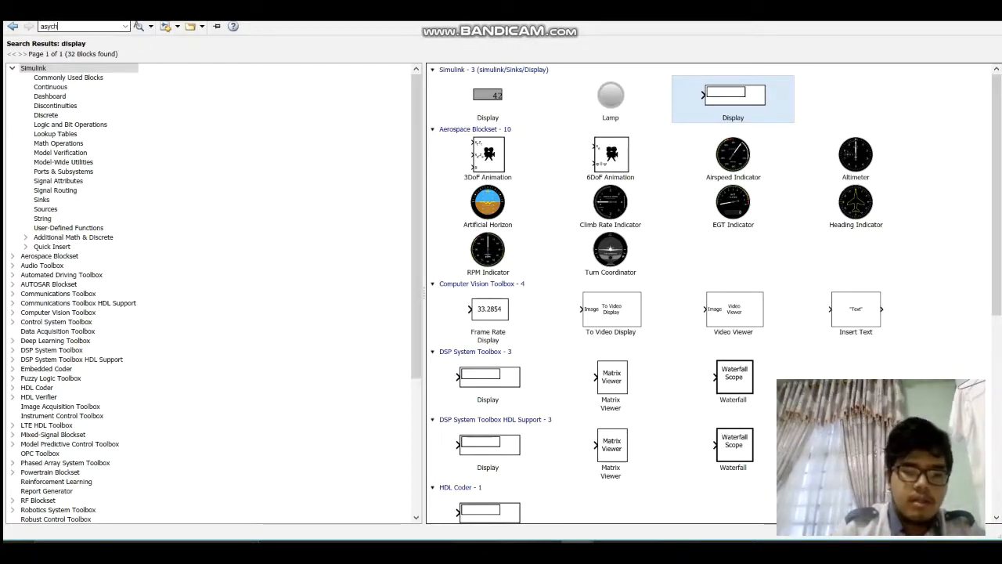
type("ronous")
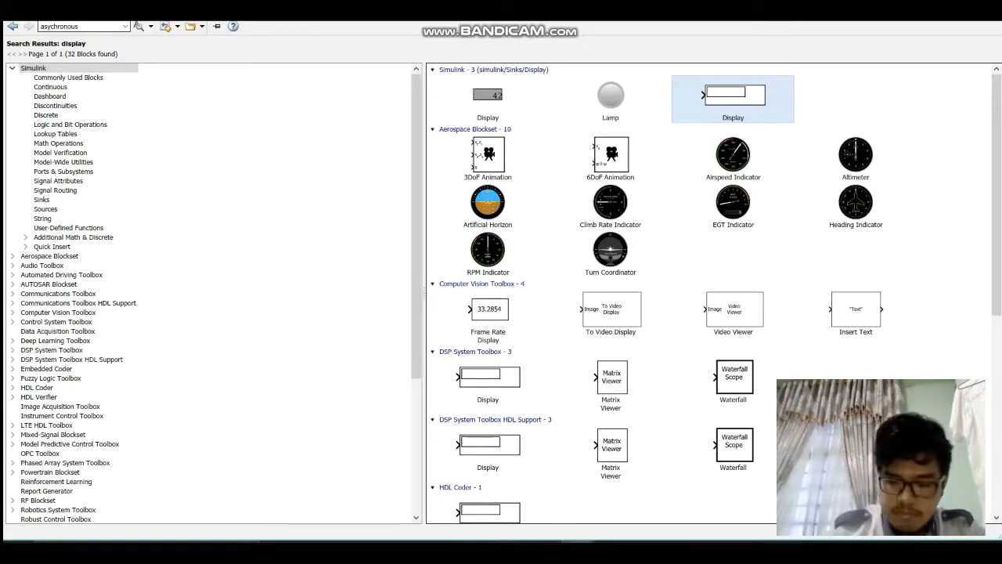
type(" Machine")
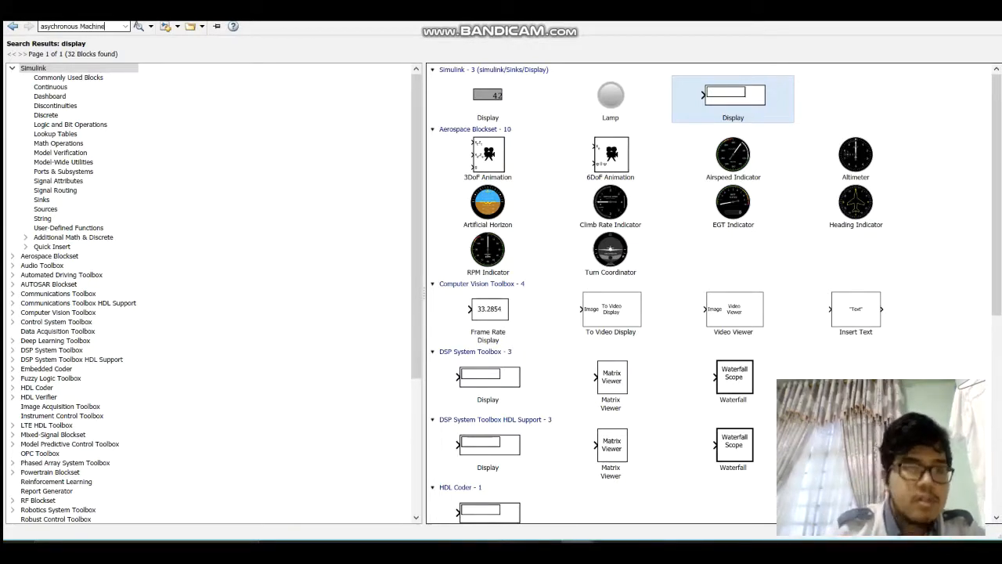
key("Return")
Step: Search the block library for "asychronous" alone, dropping "Machine" from the search term
left_click(91, 27)
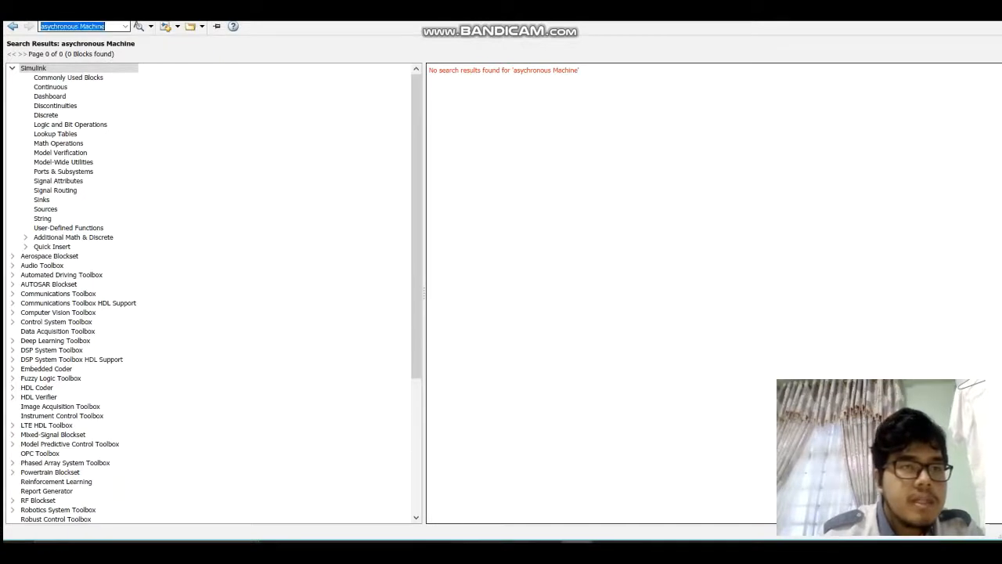
double_click(92, 27)
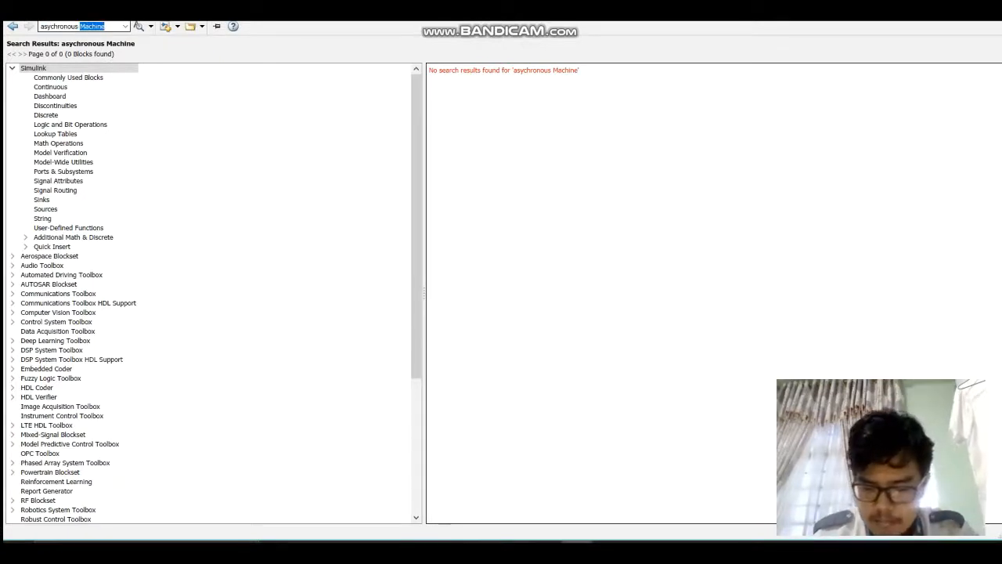
left_click(105, 27)
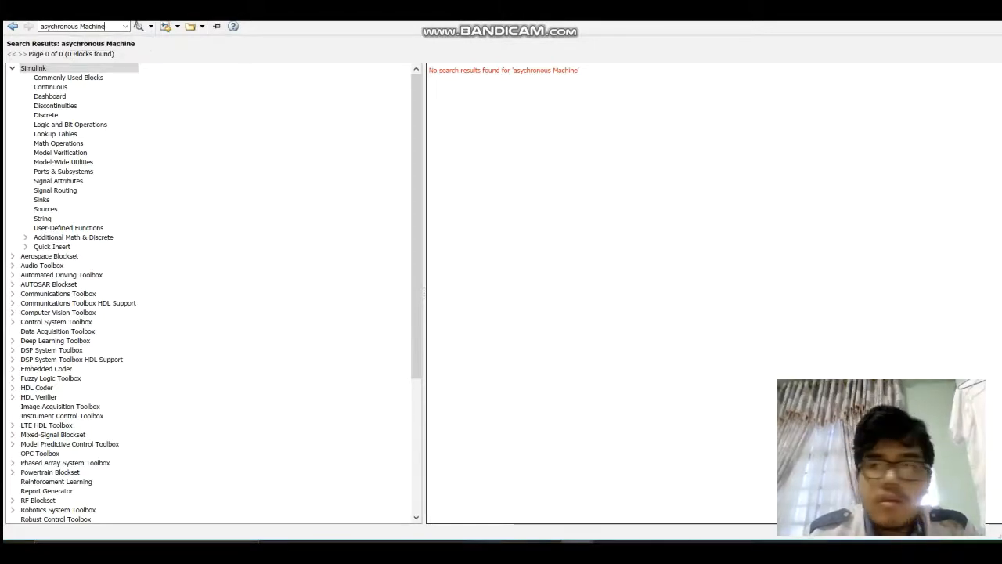
left_click(106, 26)
key("BackSpace")
key("BackSpace")
key("BackSpace")
key("BackSpace")
key("BackSpace")
key("BackSpace")
key("BackSpace")
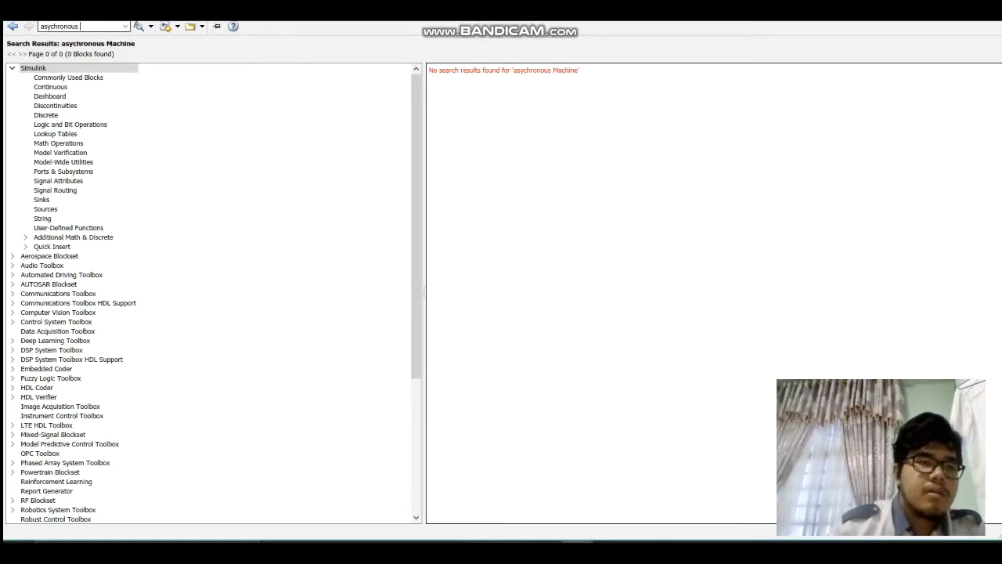
key("Return")
key("ctrl+a")
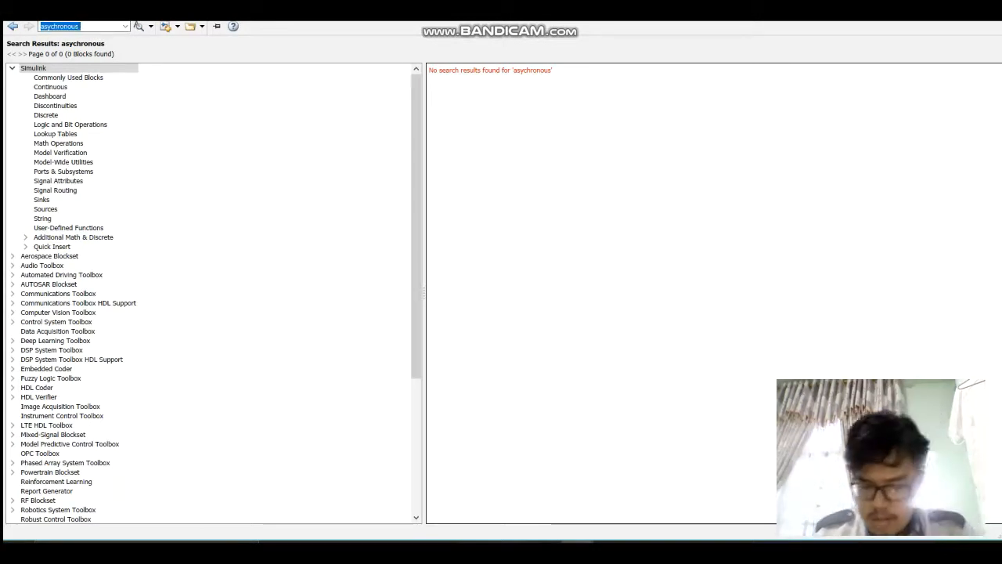
type("Machine")
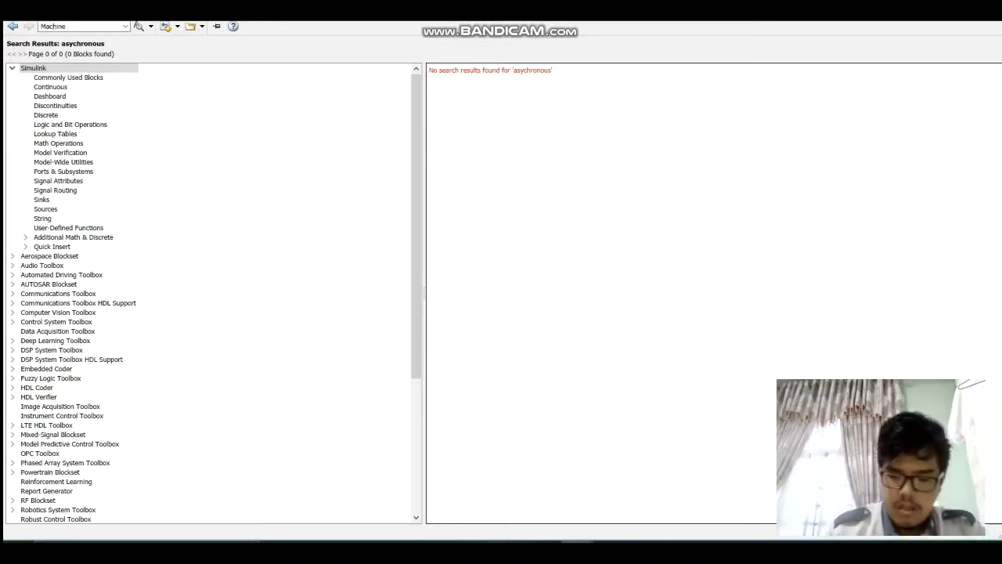
type(" Sl")
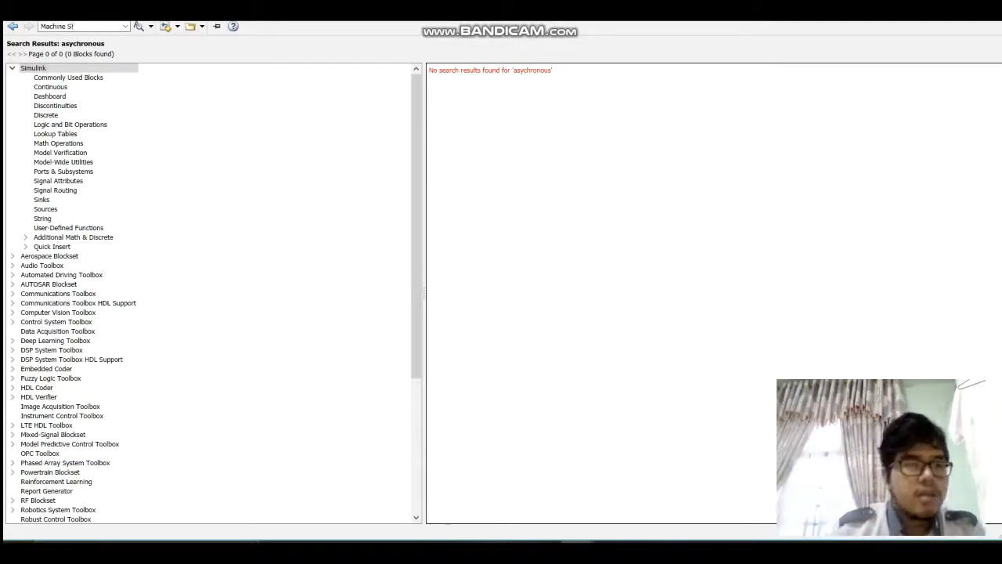
key("BackSpace")
key("BackSpace")
key("BackSpace")
key("BackSpace")
key("BackSpace")
key("BackSpace")
key("BackSpace")
key("BackSpace")
key("BackSpace")
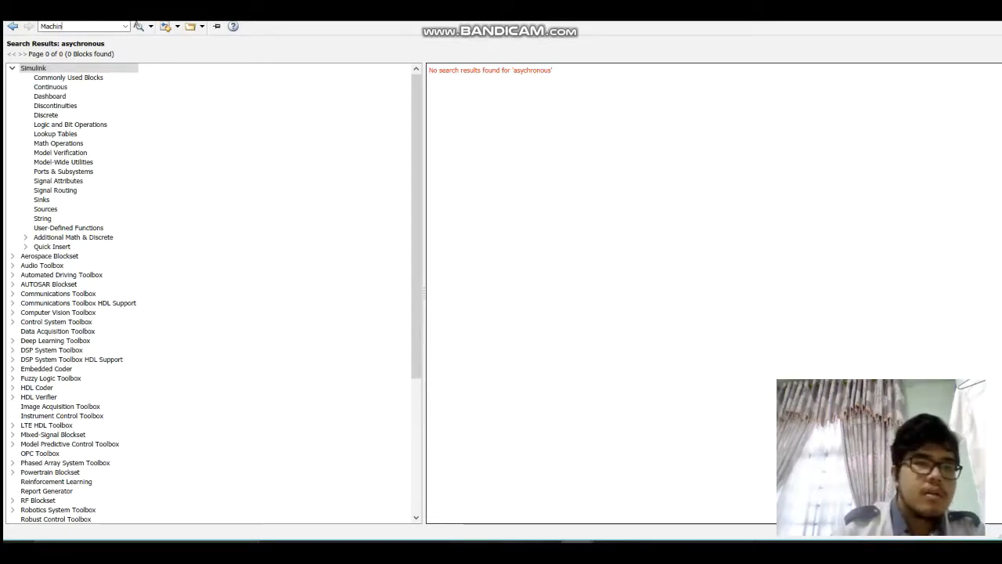
Step: Search the block library for "asychronous Machine SI Units"
type("A")
key("Up")
key("Up")
key("Up")
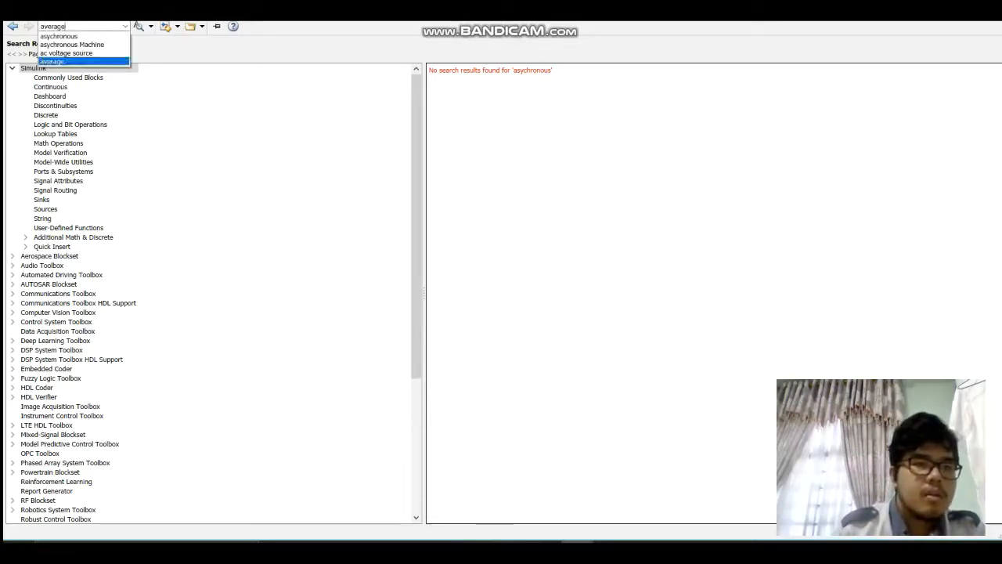
key("Escape")
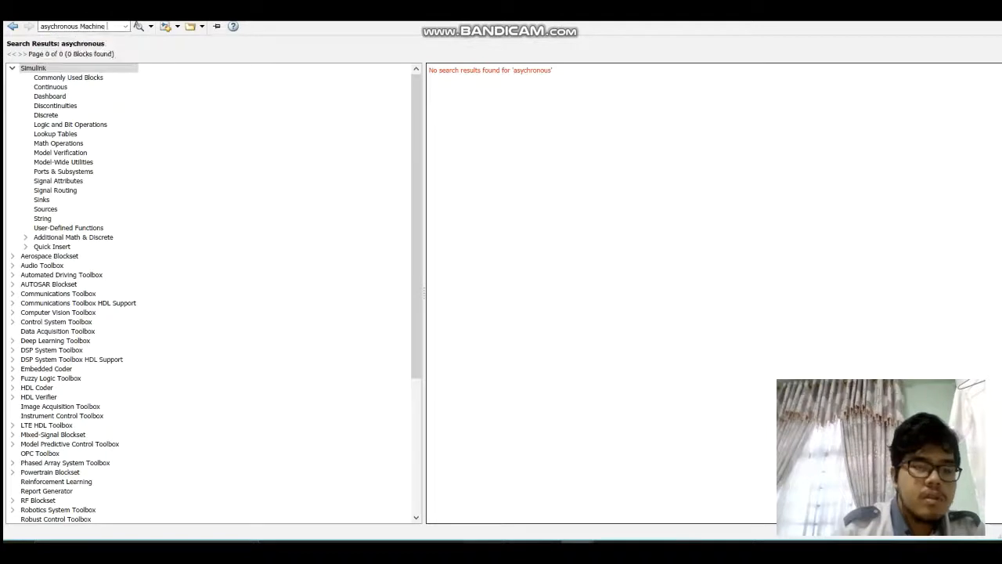
type("Sl")
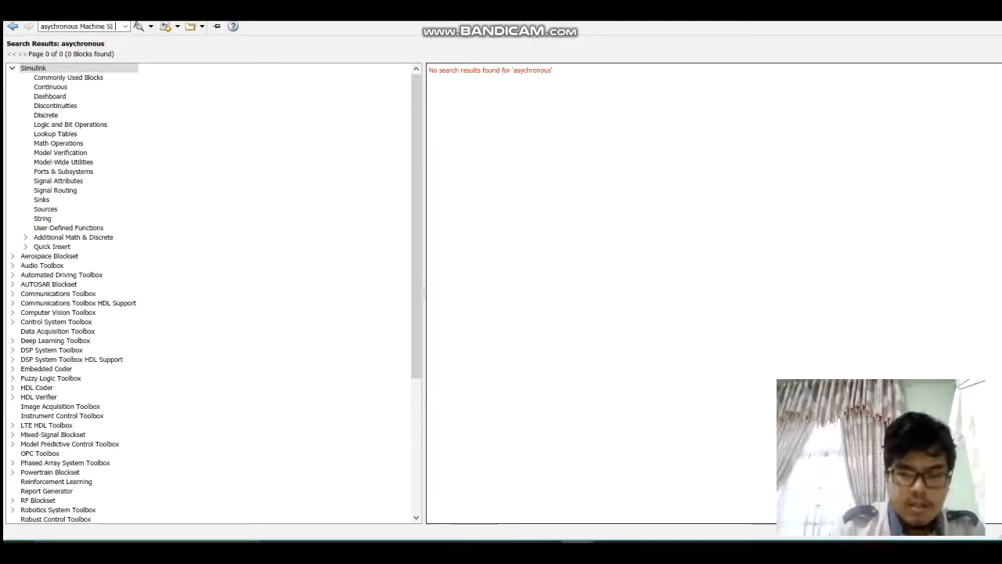
type(" Units")
key("Return")
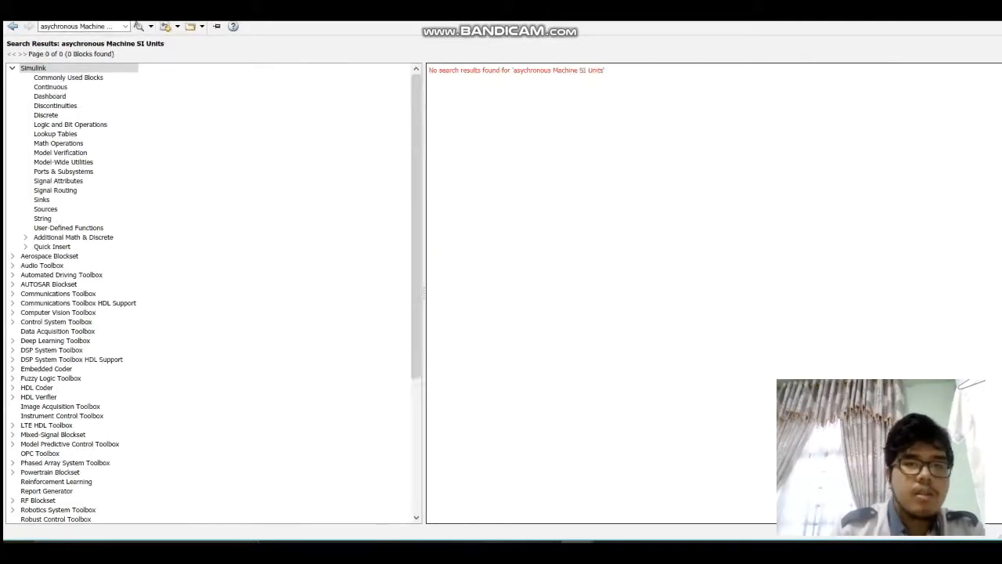
Step: Correct the search term's spelling and search the block library for "asynchronous"
key("BackSpace")
key("BackSpace")
key("BackSpace")
key("BackSpace")
key("BackSpace")
key("BackSpace")
key("BackSpace")
key("BackSpace")
key("BackSpace")
key("BackSpace")
key("BackSpace")
key("BackSpace")
key("BackSpace")
key("BackSpace")
key("BackSpace")
key("BackSpace")
key("BackSpace")
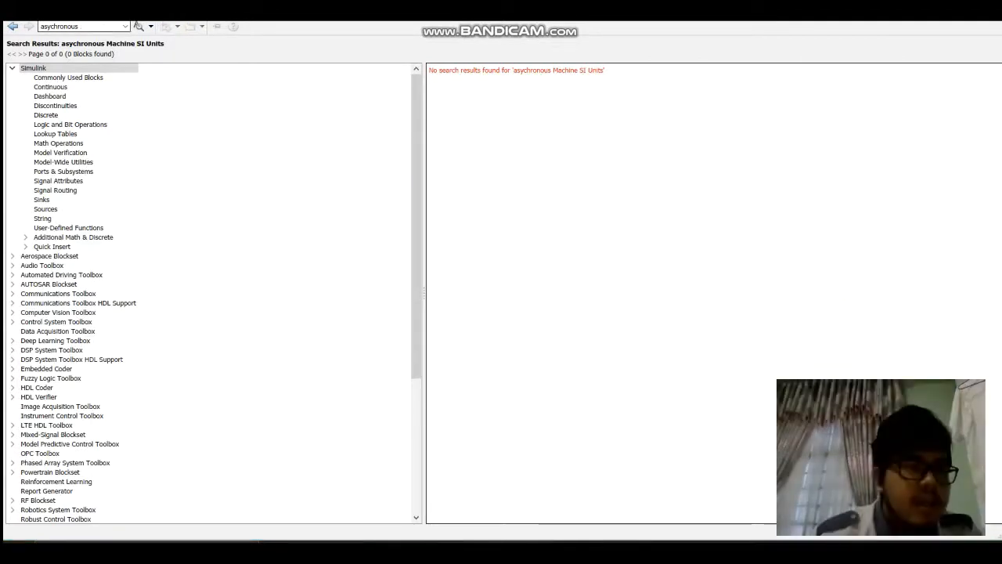
type("asynchronous")
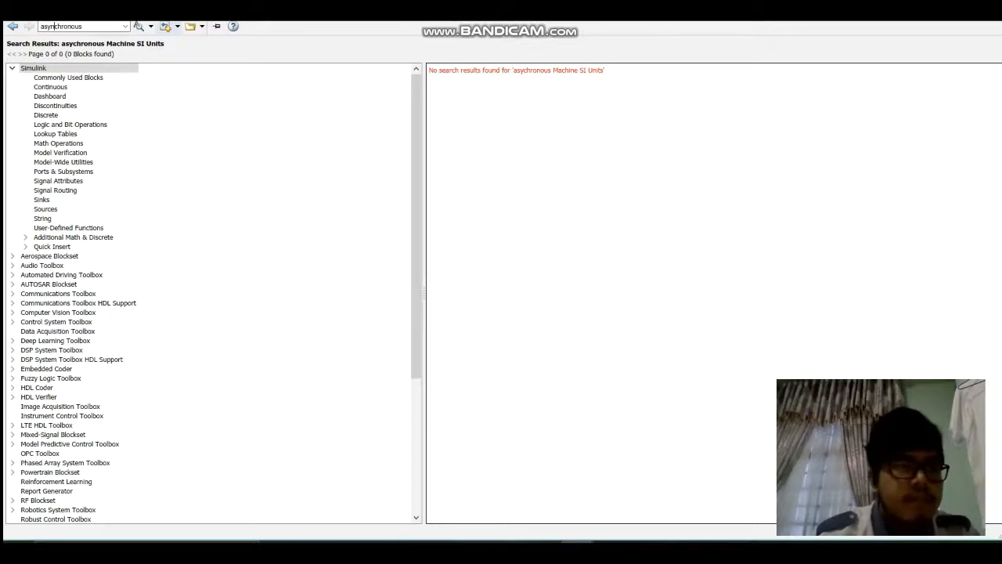
key("Return")
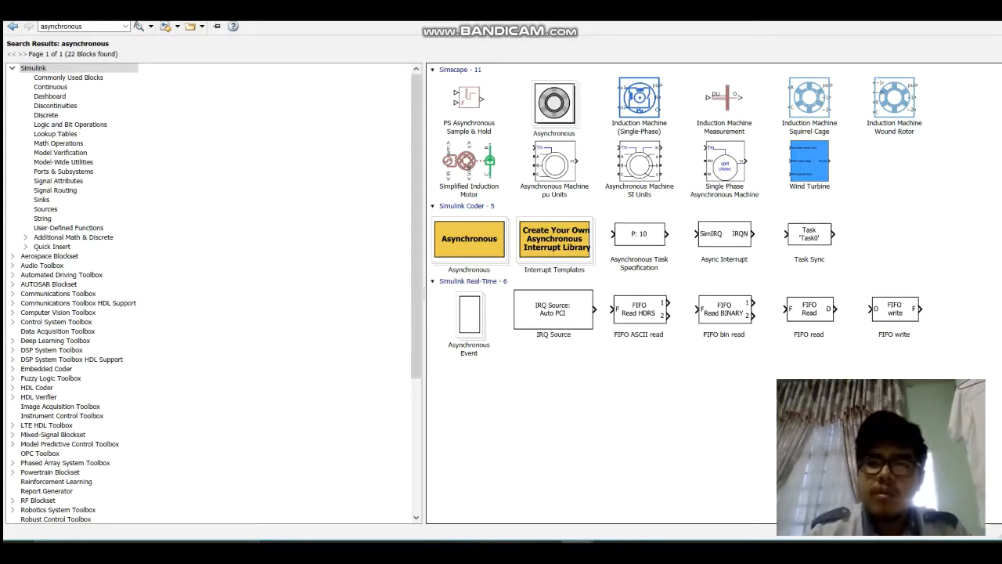
left_click(640, 164)
right_click(646, 163)
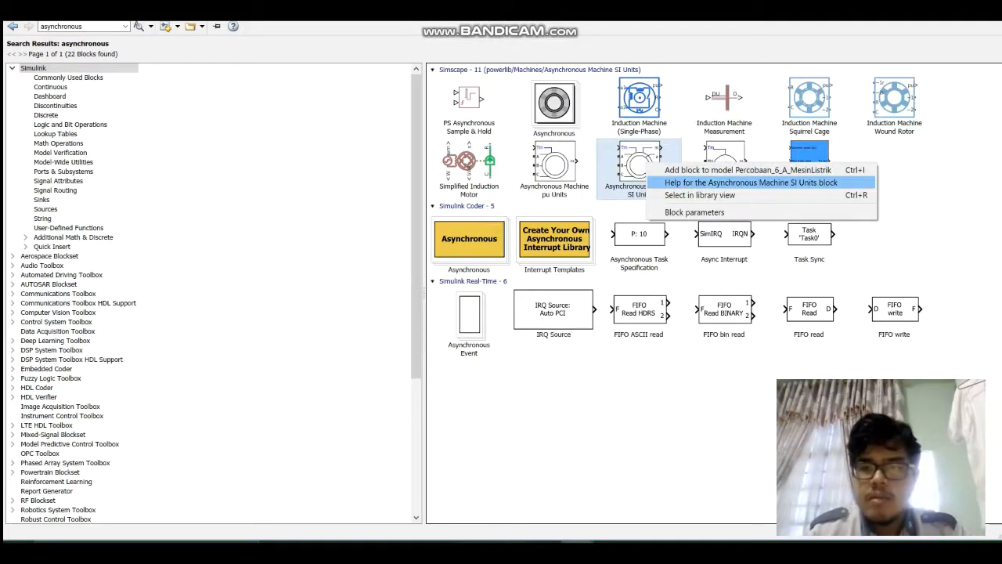
left_click(666, 423)
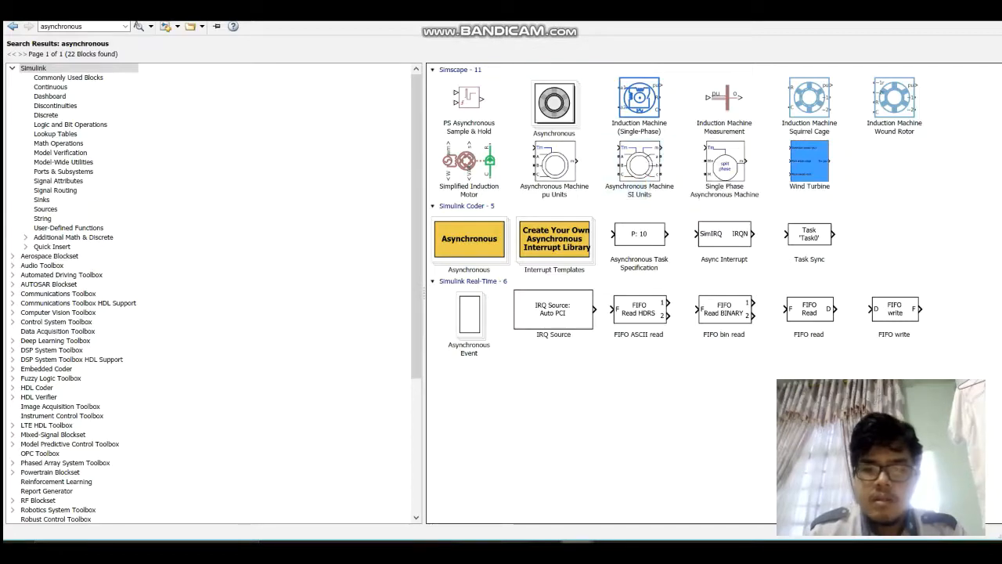
Step: Make the untitled model the active target and add the Asynchronous Machine SI Units block to it from the library
mouse_move(576, 543)
left_click(648, 497)
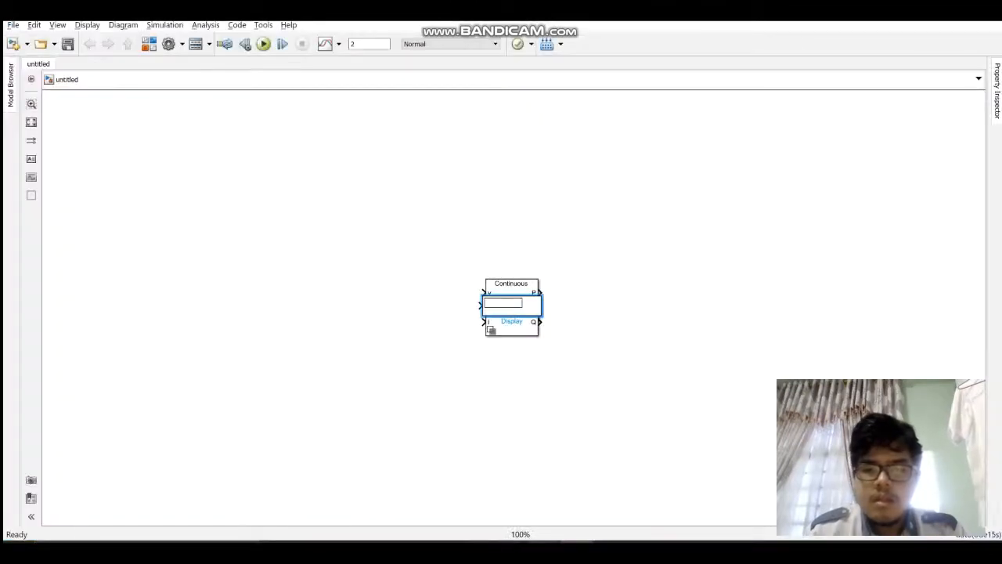
left_click(783, 497)
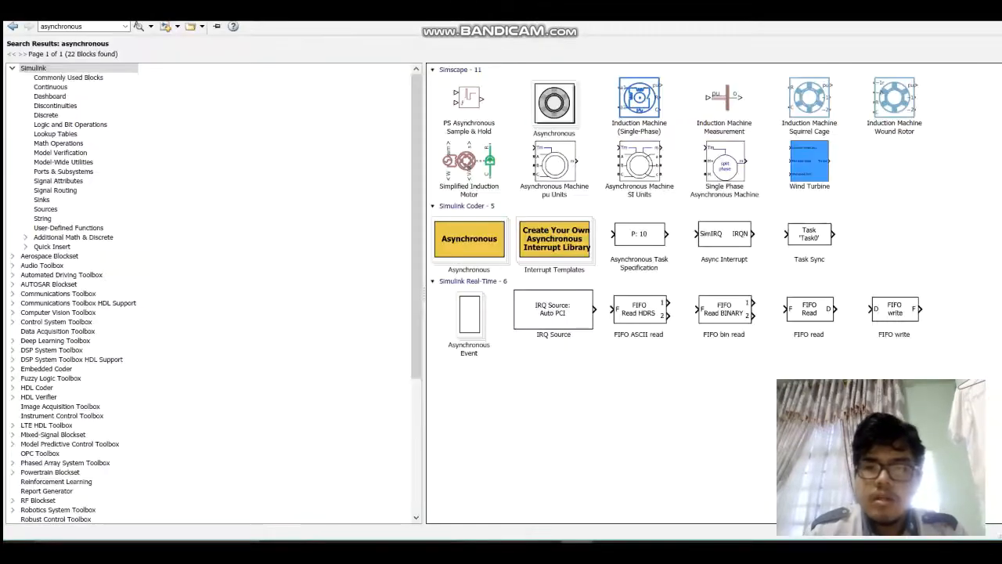
left_click(639, 166)
right_click(654, 167)
left_click(693, 174)
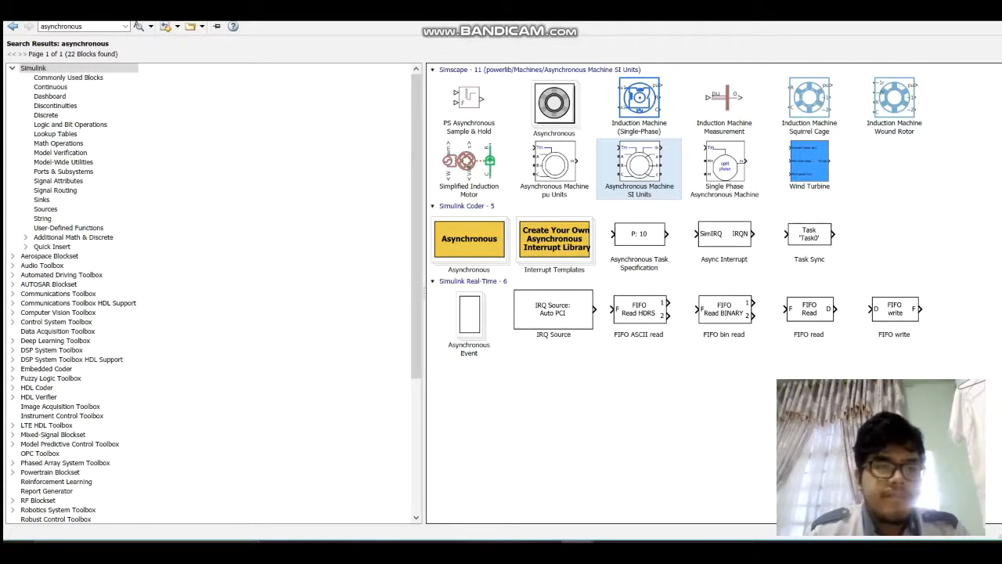
Step: Close the library browser and check the placed asynchronous machine block in the untitled model
mouse_move(578, 542)
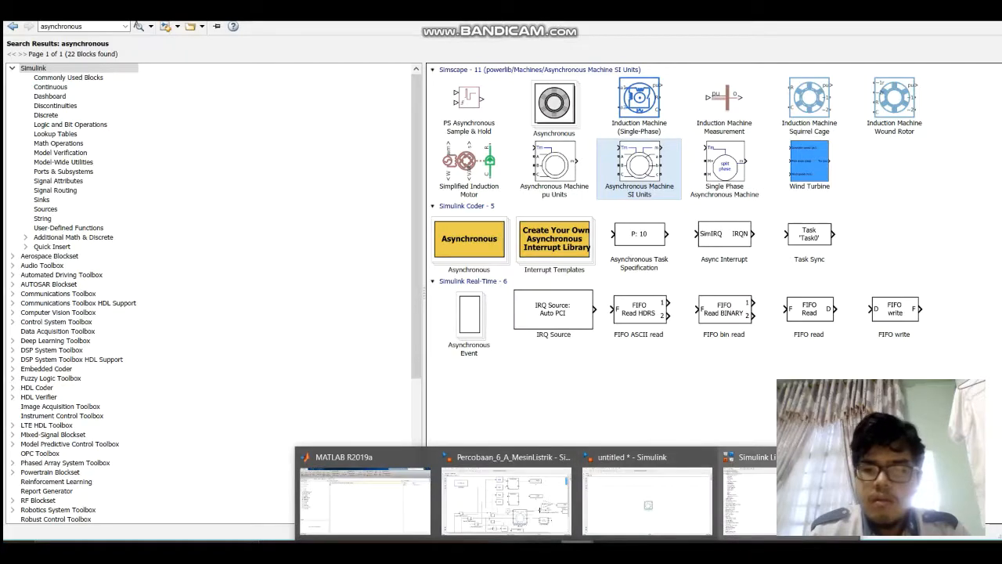
left_click(847, 457)
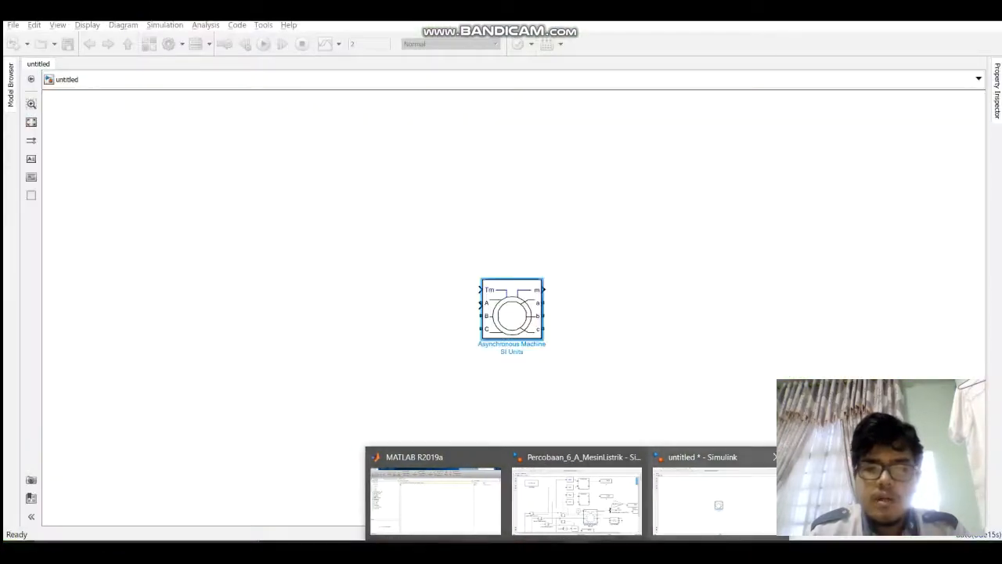
left_click(719, 501)
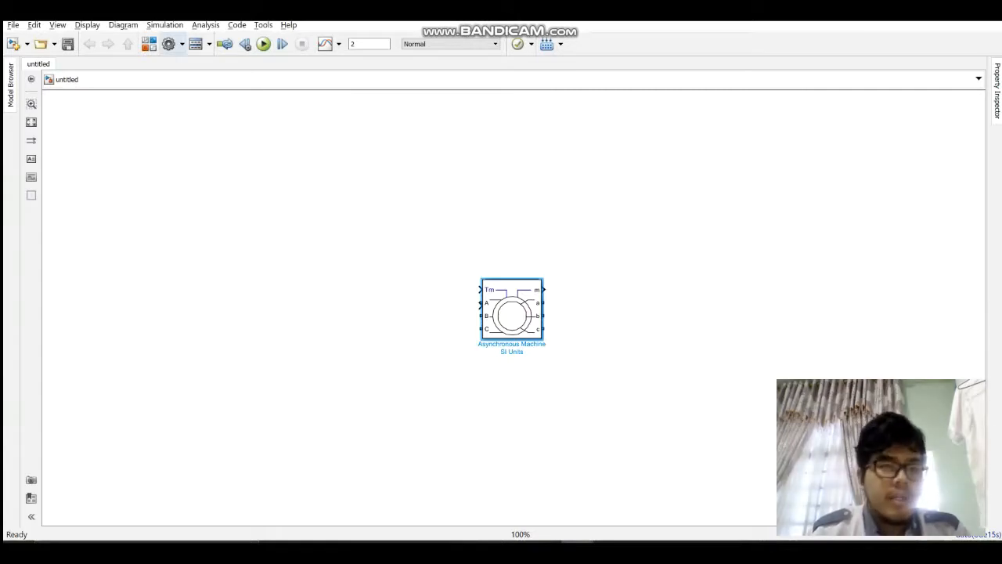
Step: Reopen the library, search for "bus selector" and add the Bus Selector from simulink/Commonly Used Blocks to the model
left_click(149, 44)
double_click(62, 27)
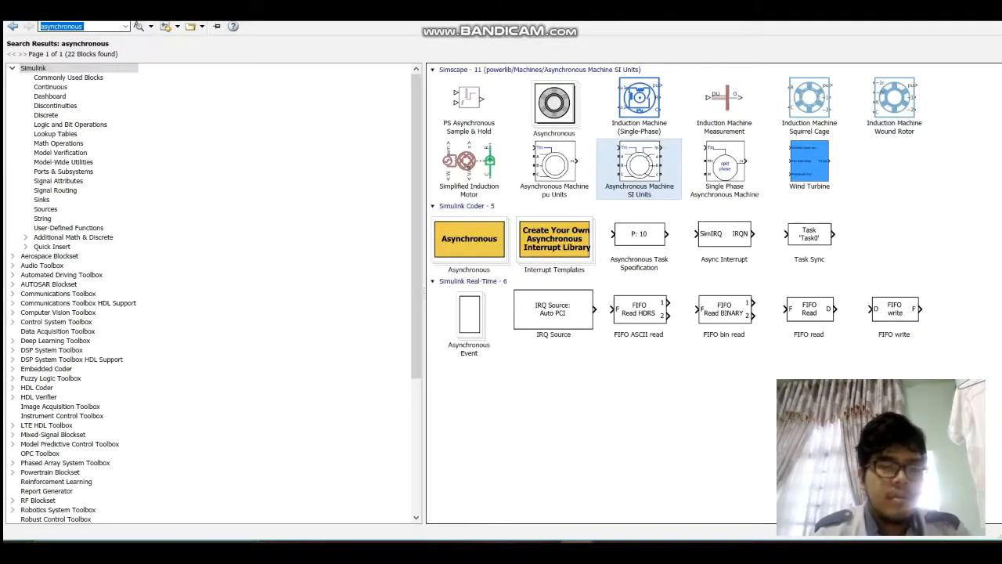
type("bus")
key("Down")
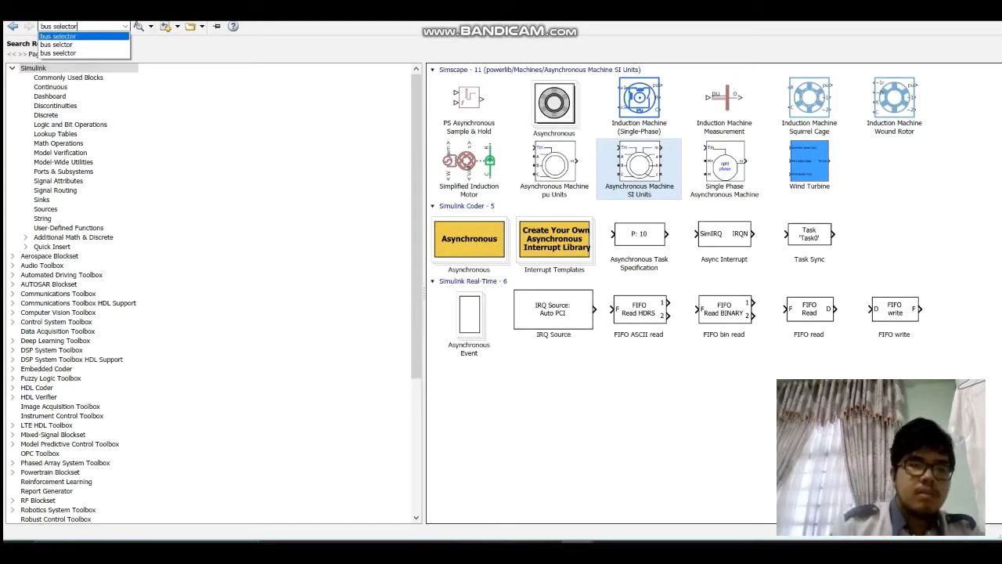
key("Return")
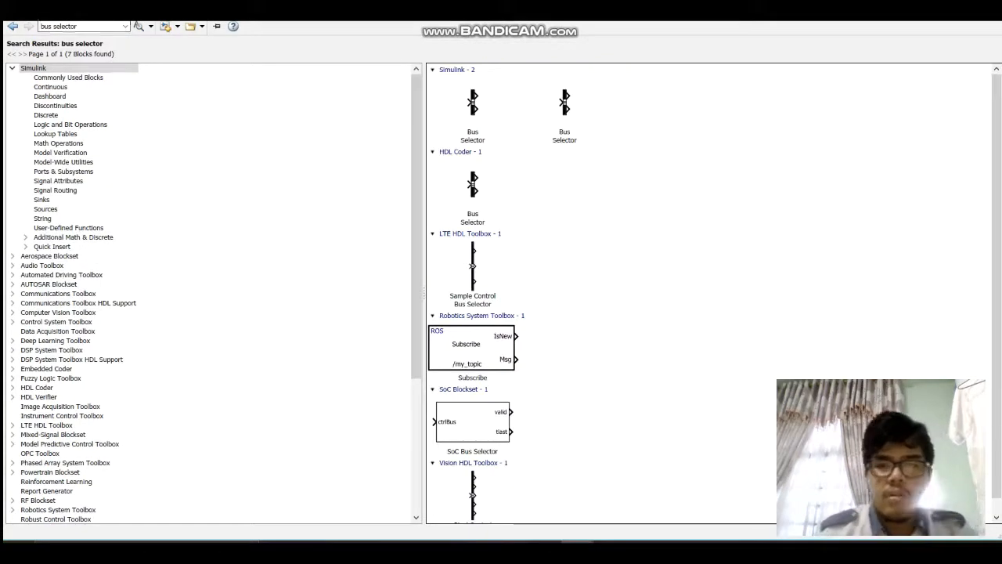
left_click(473, 106)
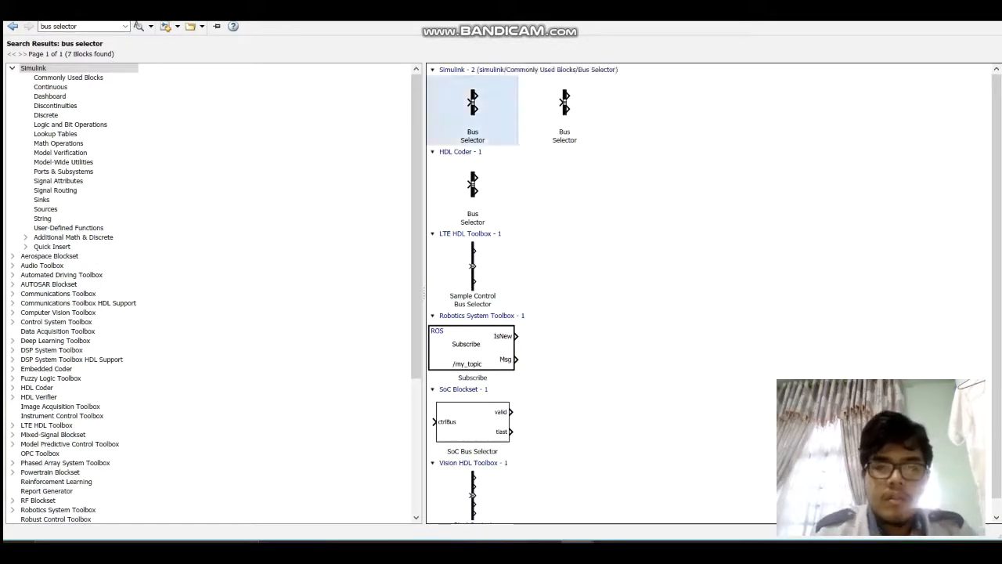
right_click(475, 118)
left_click(510, 126)
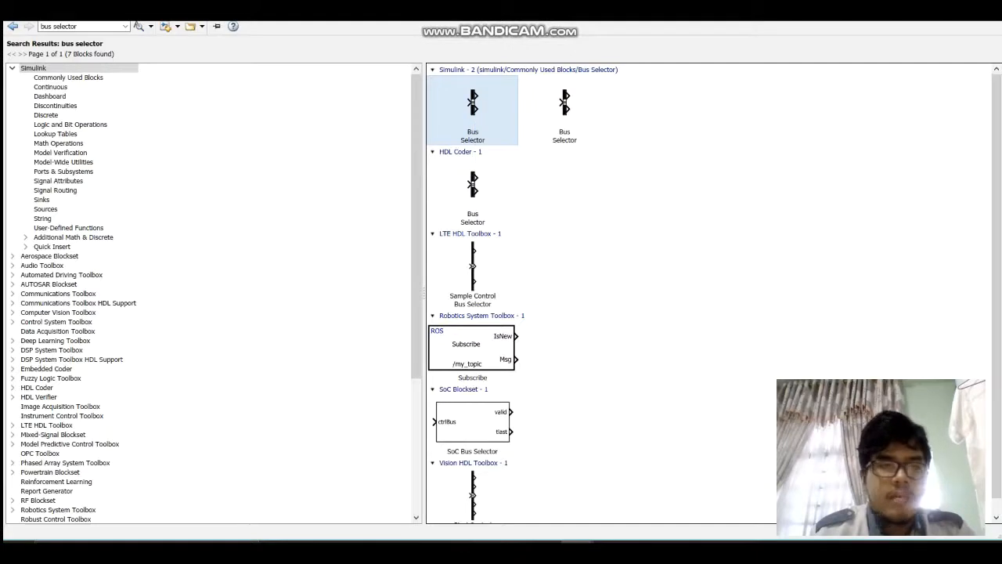
Step: Search the library for "gain" and add the Gain block from simulink/Commonly Used Blocks to the model
left_click(78, 27)
type("gain")
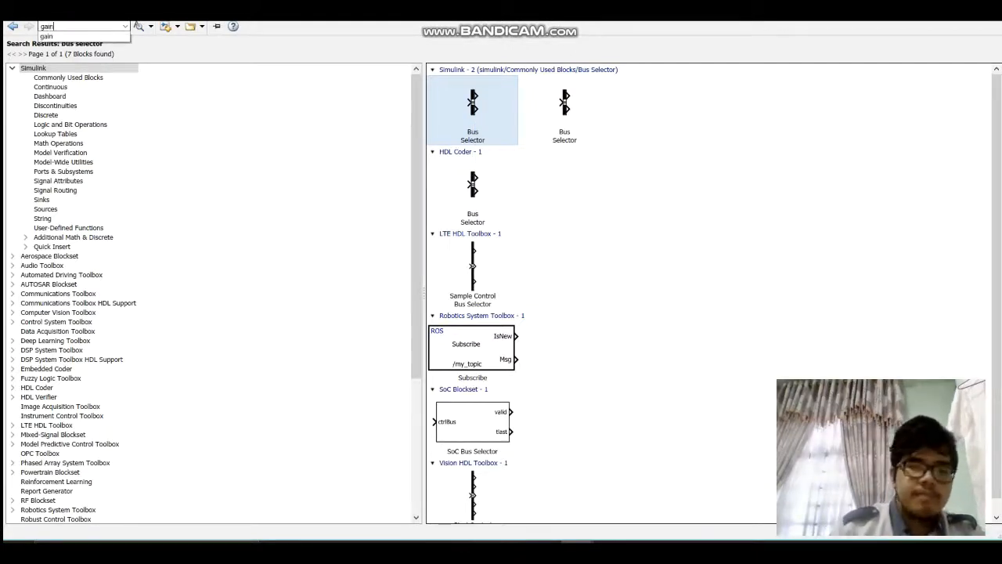
key("Return")
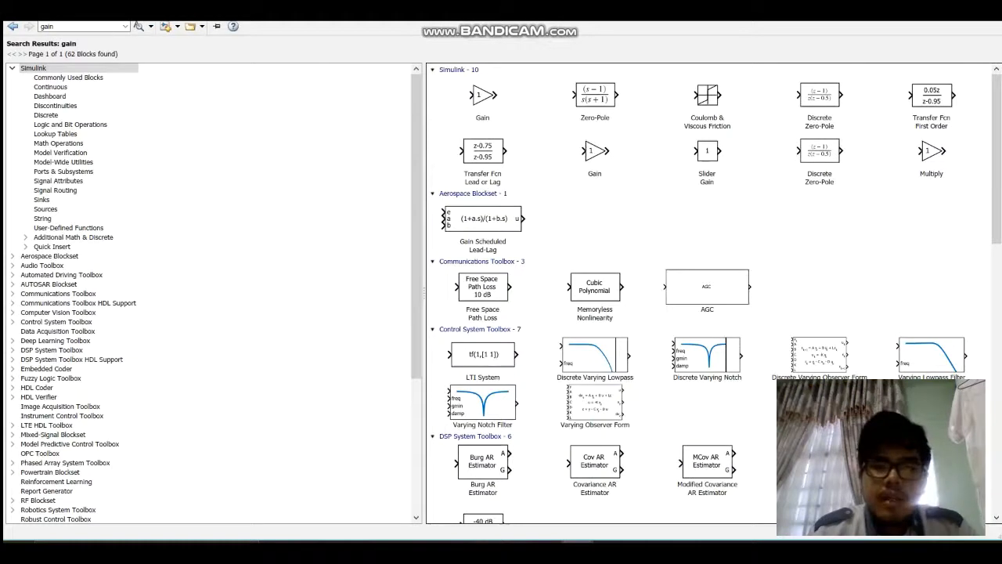
right_click(490, 107)
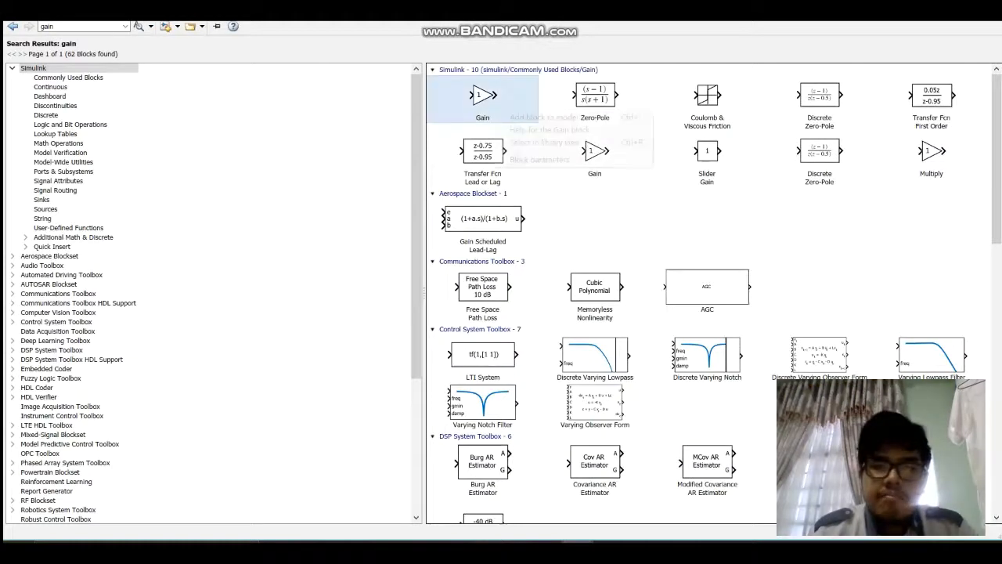
left_click(533, 114)
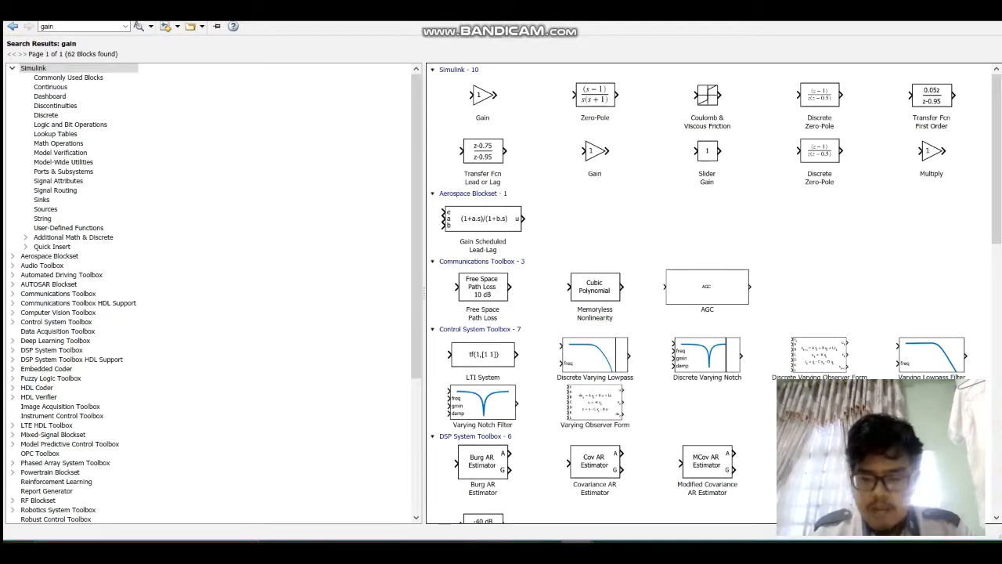
Step: Search the block library for "three phase"
double_click(48, 27)
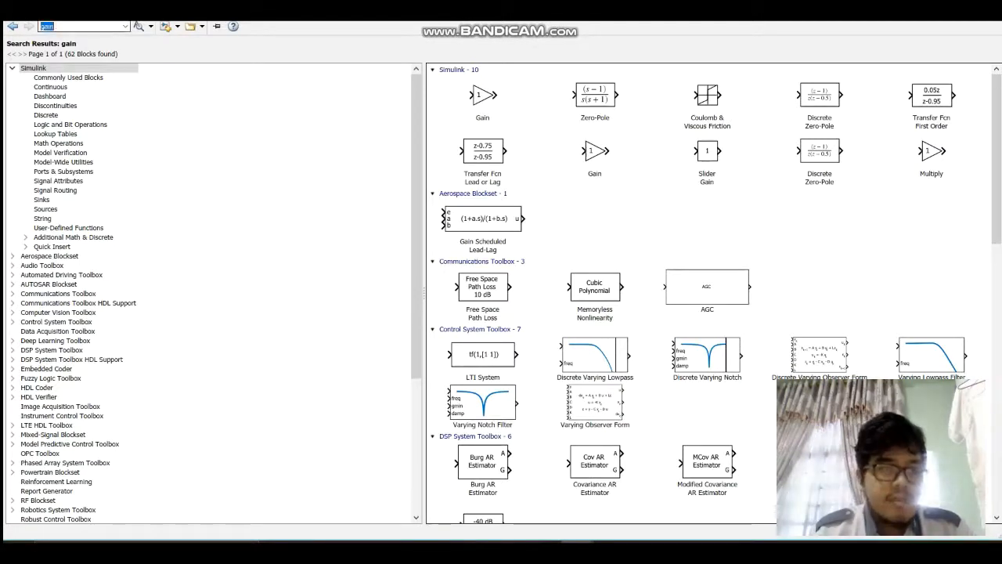
type("three phase")
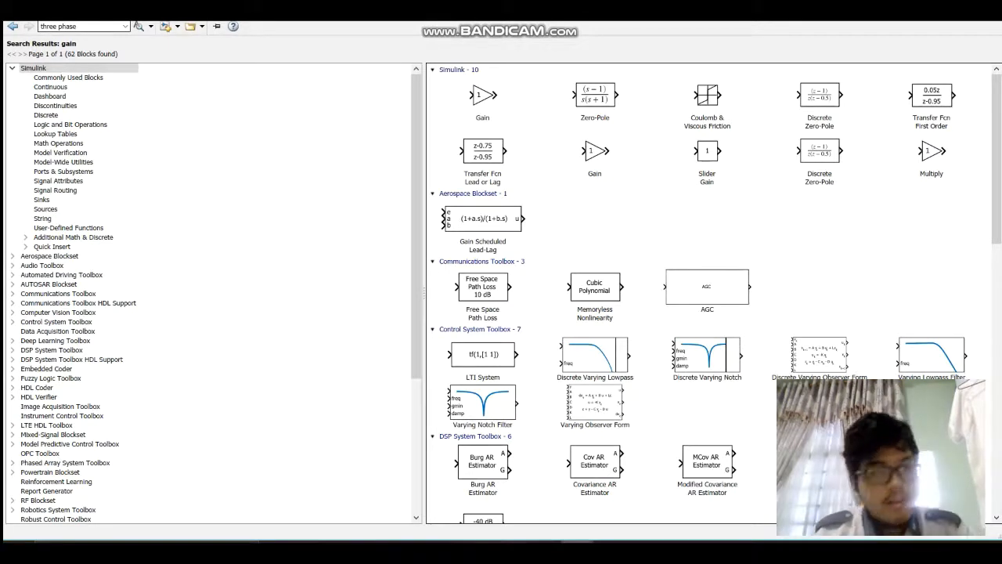
key("Return")
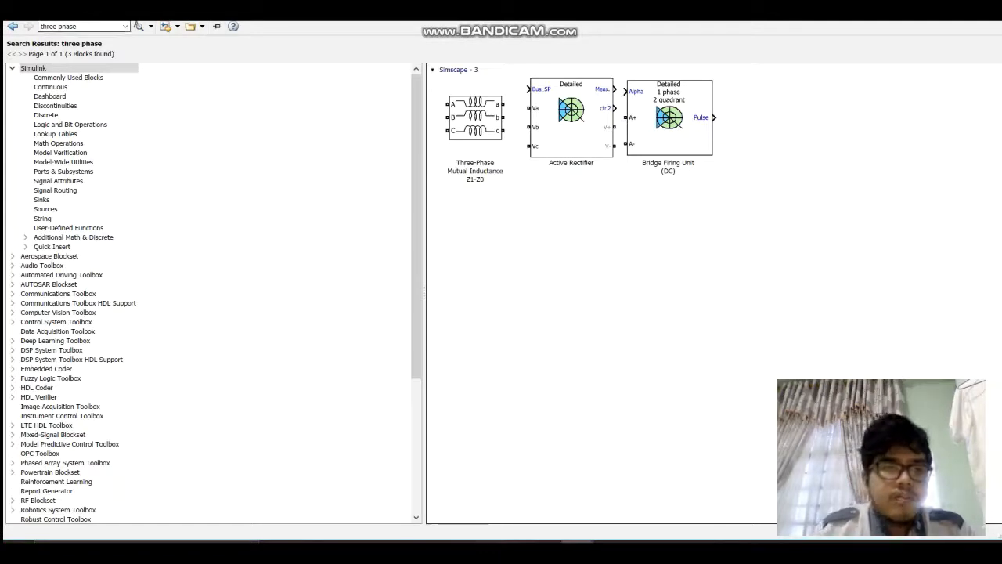
Step: Search the block library for "three-phase" and look through the results for the series RLC block
left_click(76, 27)
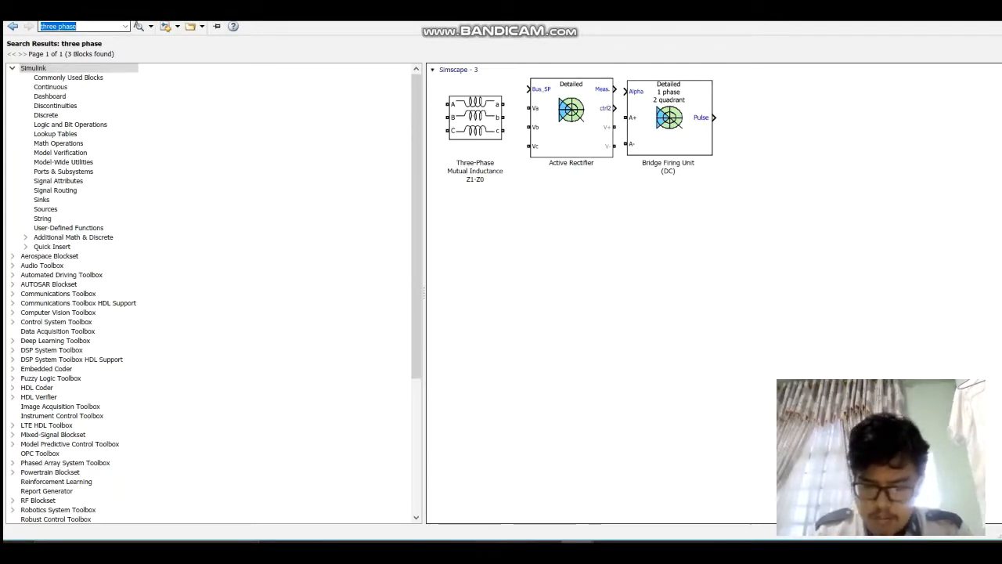
left_click(74, 27)
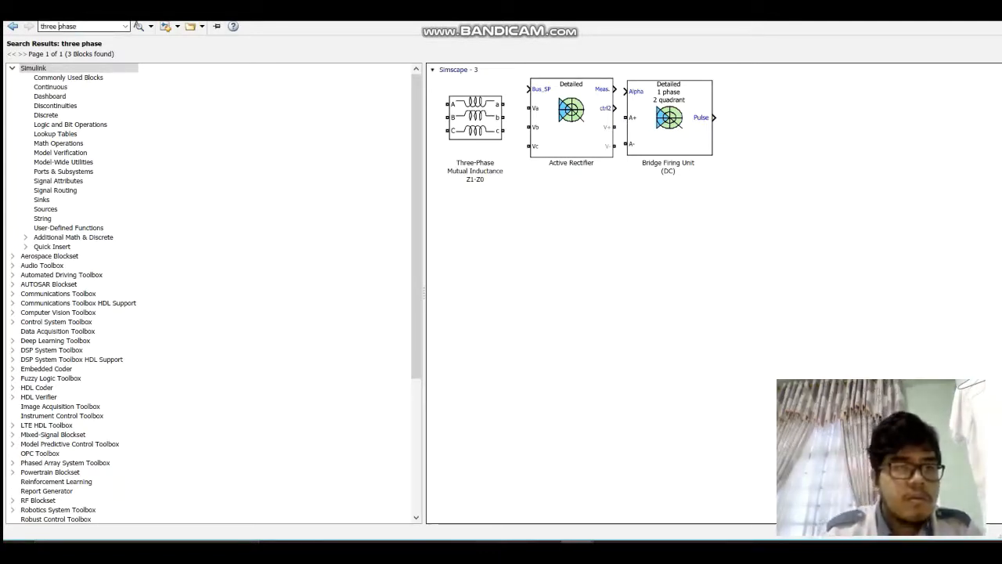
key("BackSpace")
type("-")
key("Return")
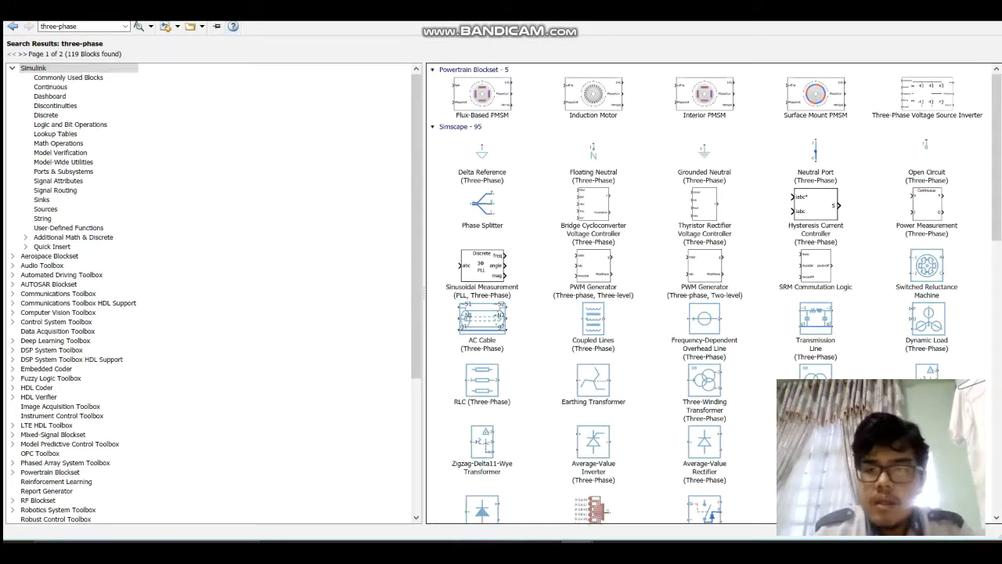
scroll(713, 294, "down", 10)
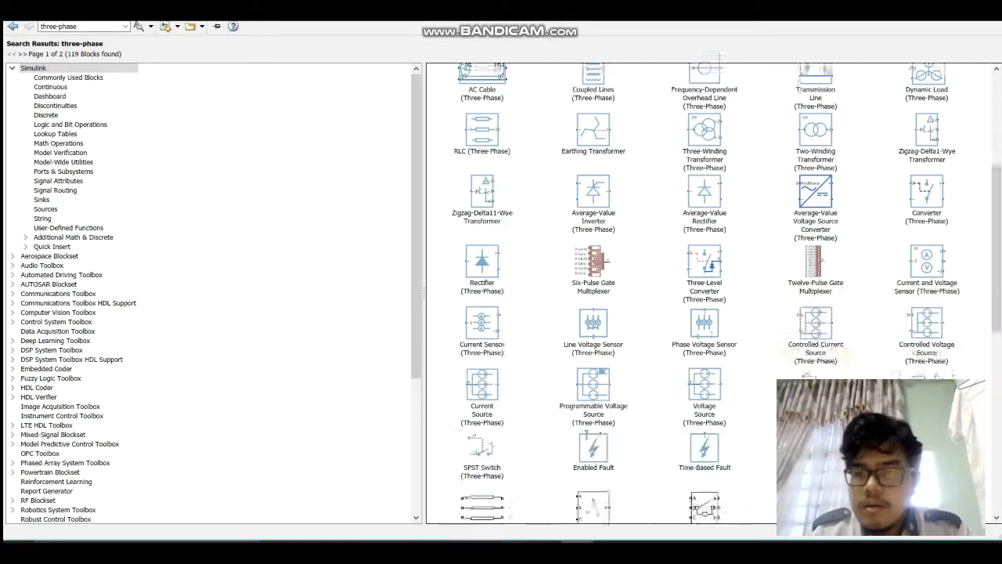
scroll(712, 294, "down", 2)
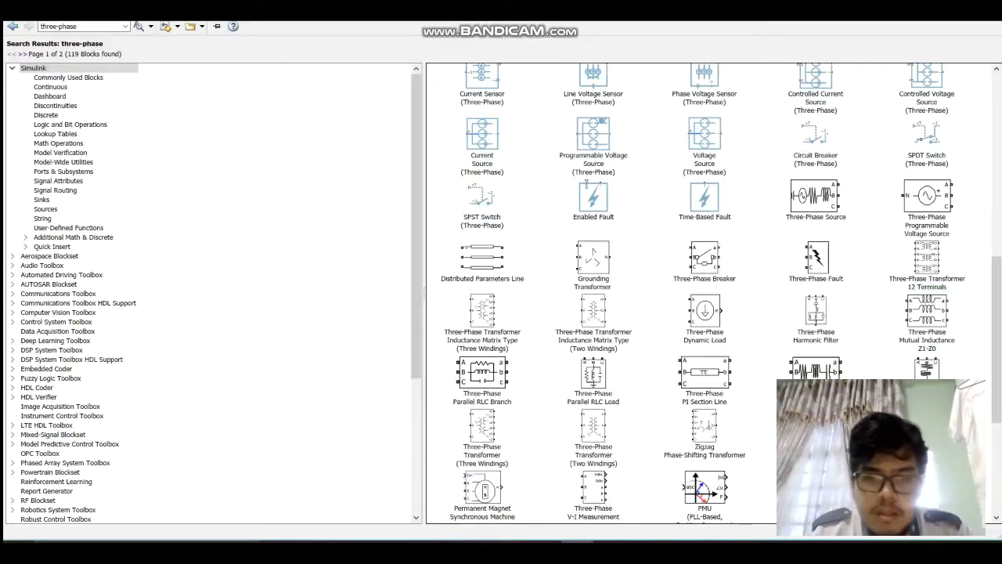
scroll(713, 294, "down", 1)
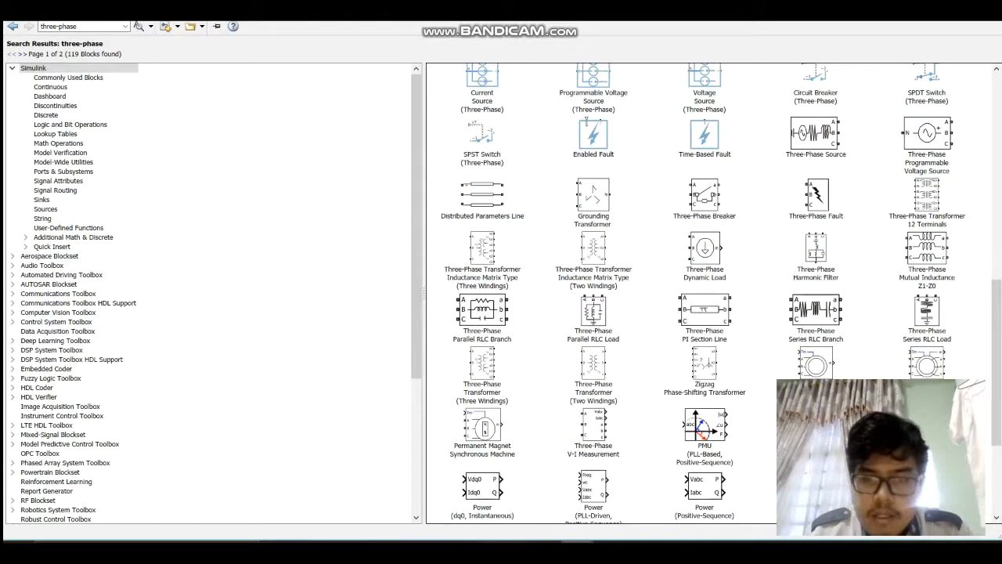
scroll(723, 293, "down", 1)
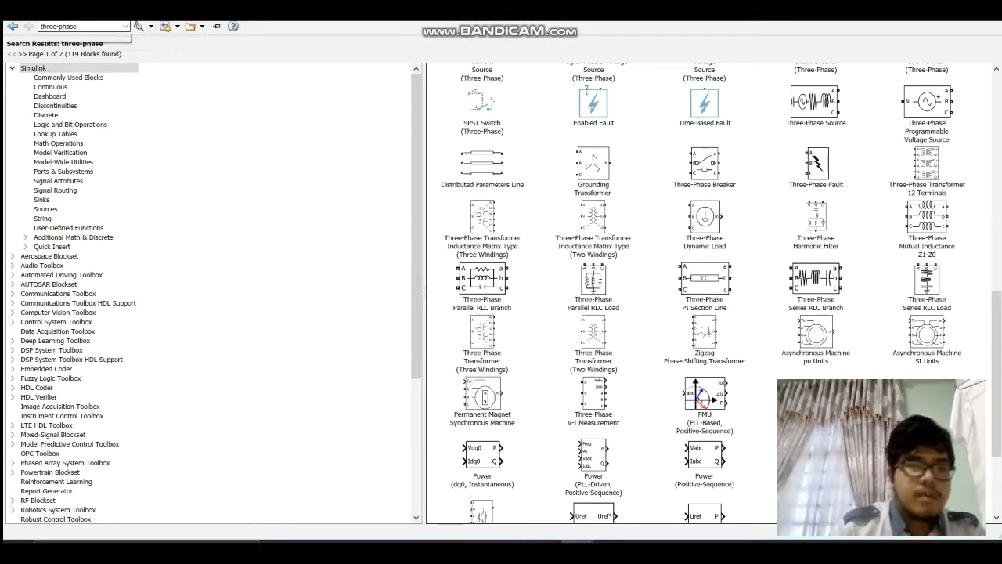
Step: Narrow the library search to "three-phase series RLC brush"
type("series R")
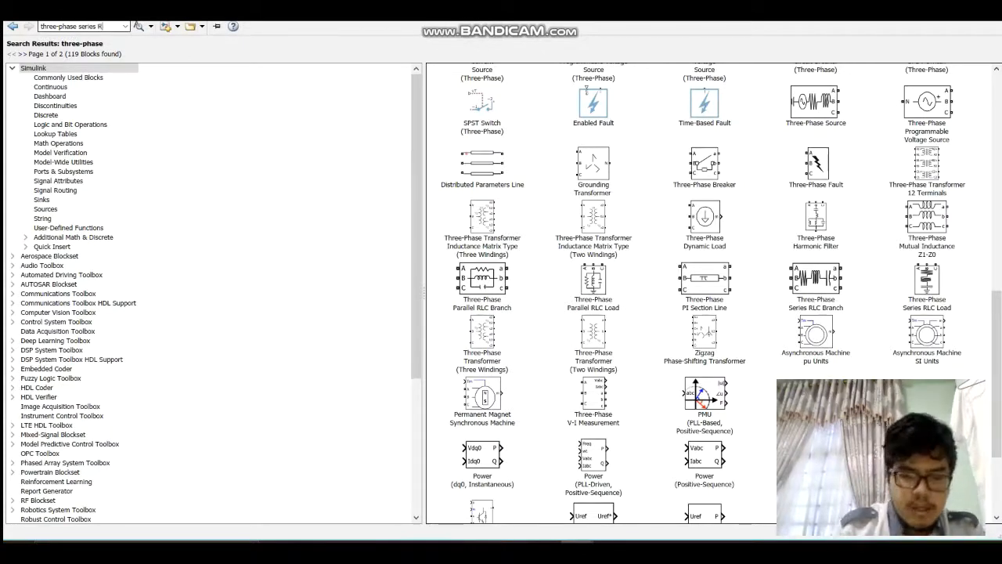
type("LC brush")
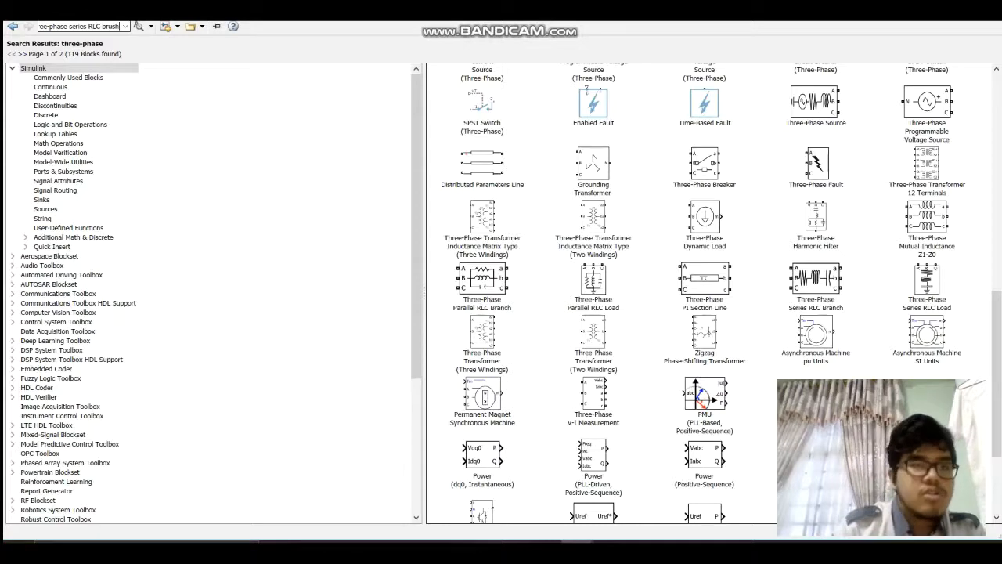
key("Return")
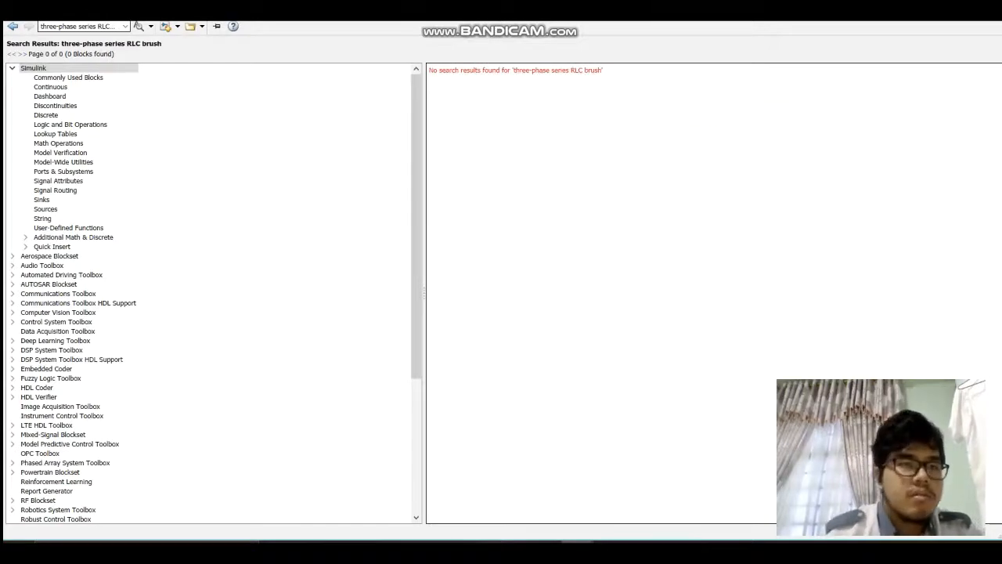
Step: Correct the library search term to "three-phase series RLC branch" and run the search
left_click(79, 27)
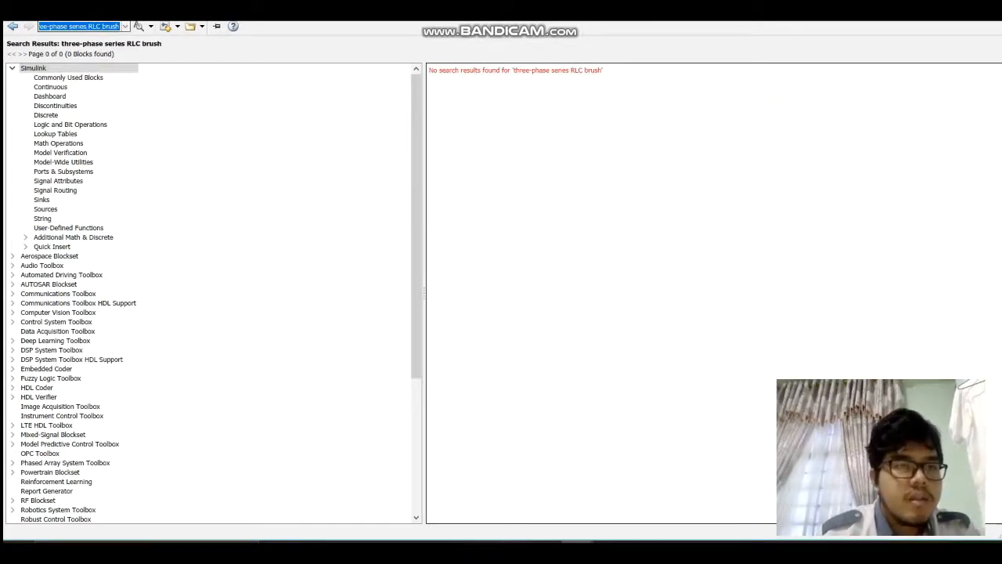
left_click(126, 26)
left_click(125, 27)
left_click(112, 27)
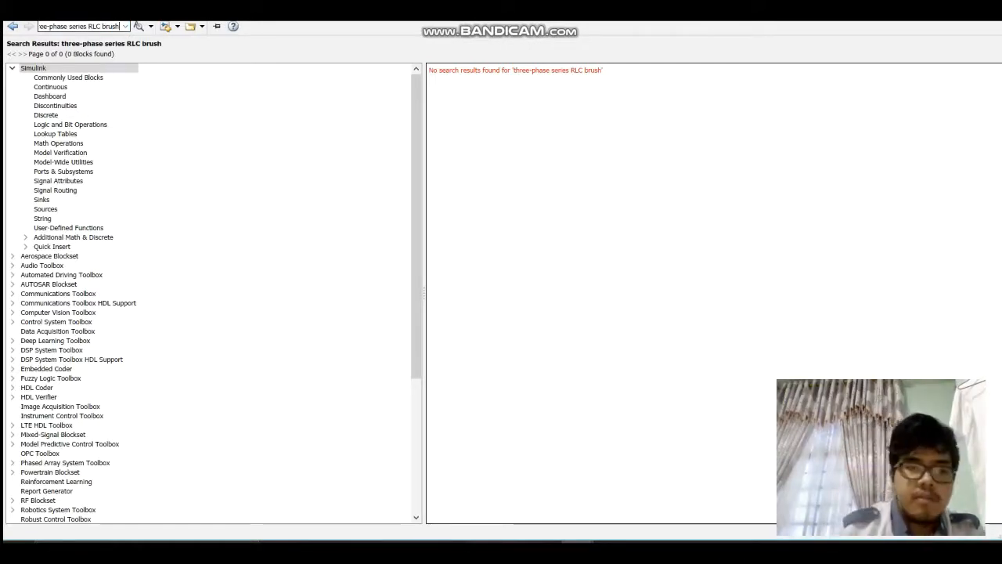
key("BackSpace")
key("BackSpace")
key("BackSpace")
type("anch")
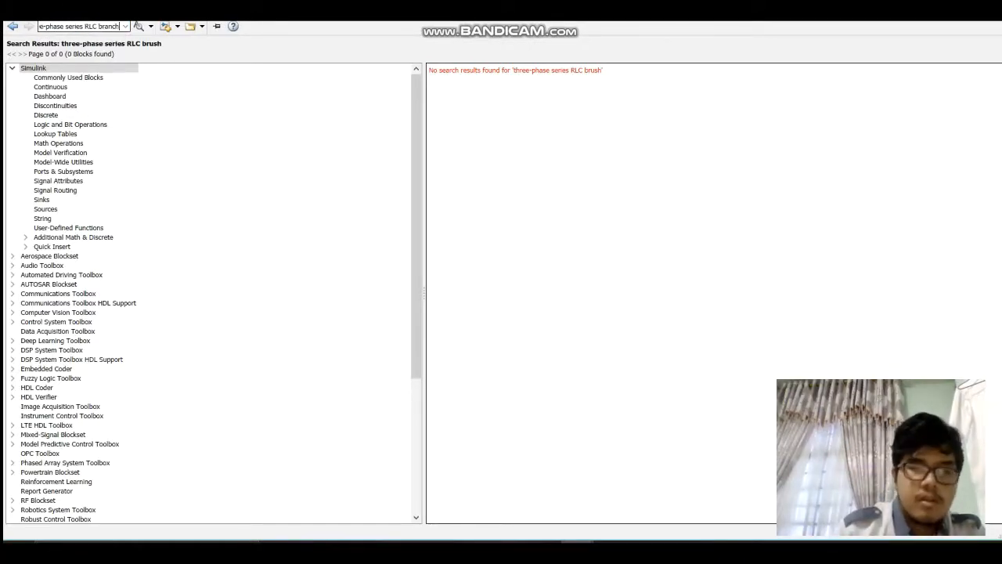
key("Return")
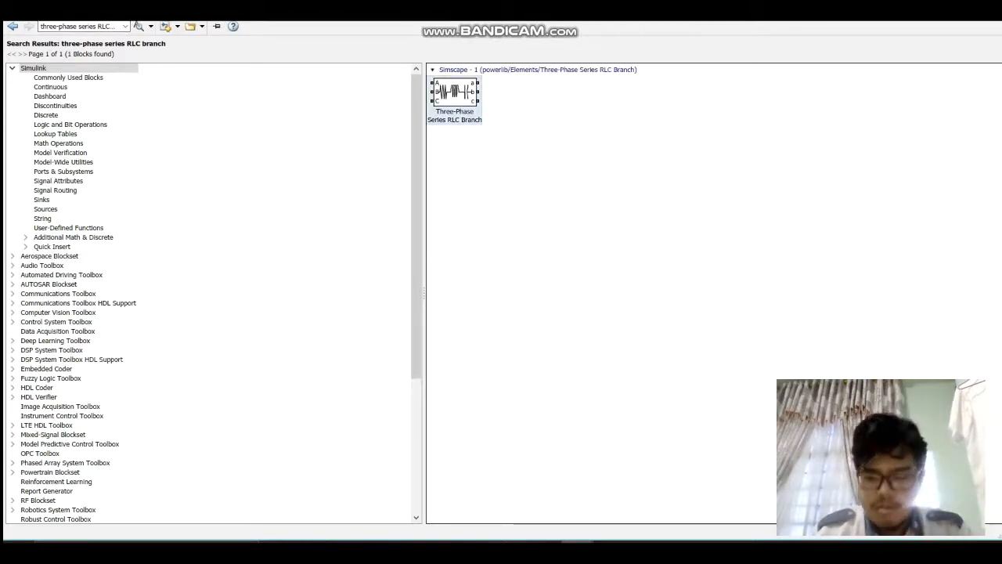
Step: Add the Three-Phase Series RLC Branch block to the untitled model and switch to that model's window
right_click(464, 105)
left_click(513, 116)
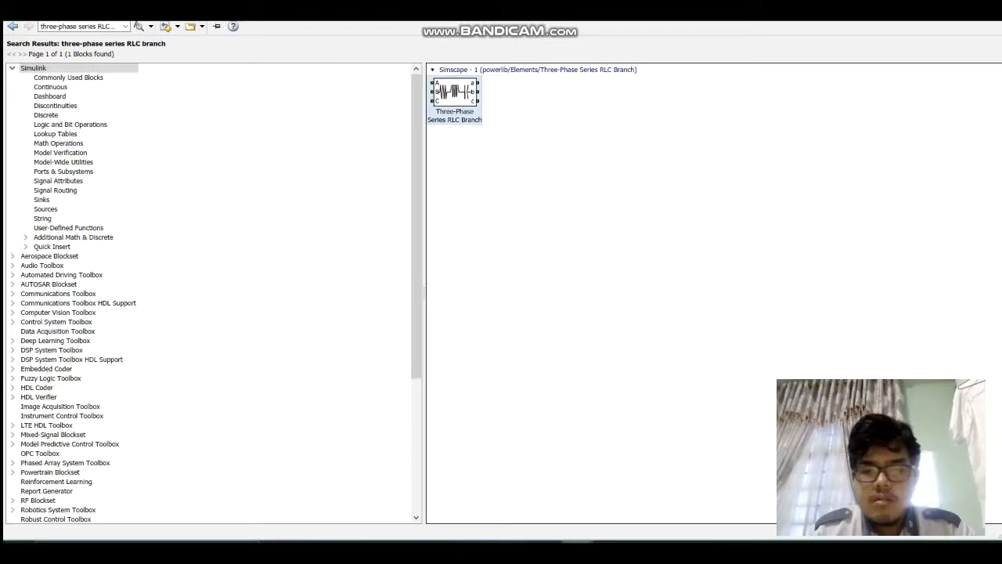
left_click(578, 551)
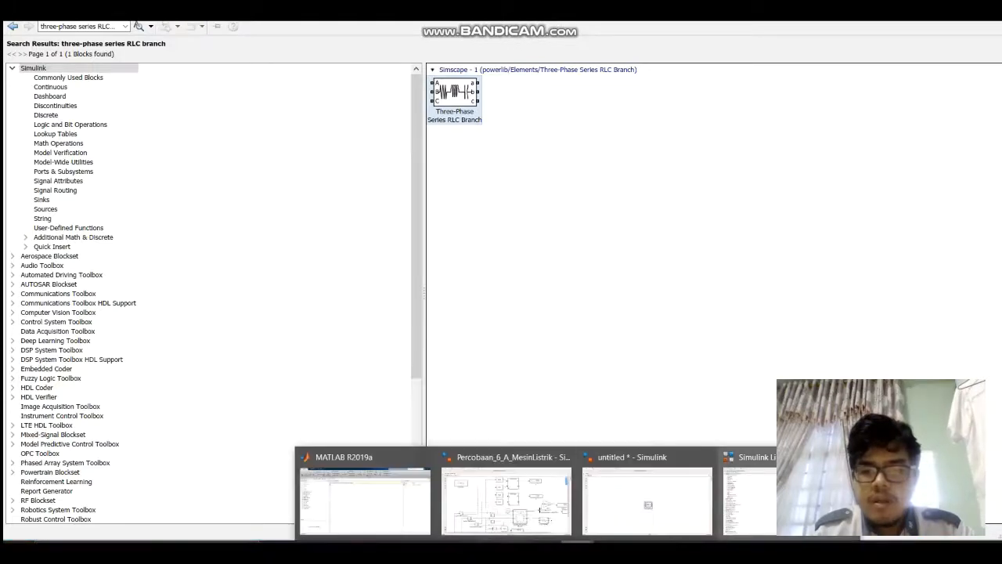
left_click(647, 501)
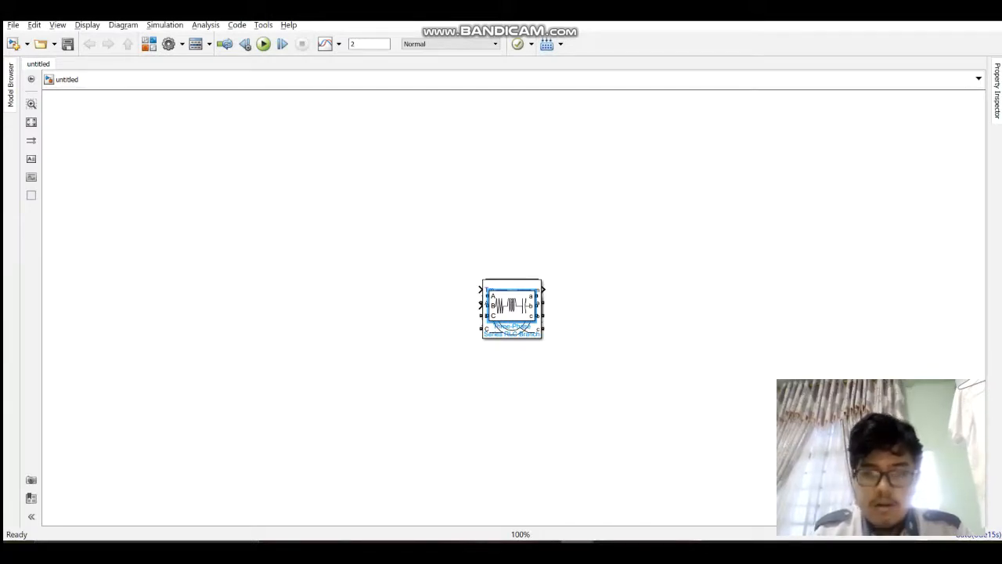
Step: Move the Three-Phase Series RLC Branch and Gain blocks off the stacked blocks and delete the stray signal line
left_click_drag(512, 305, 581, 216)
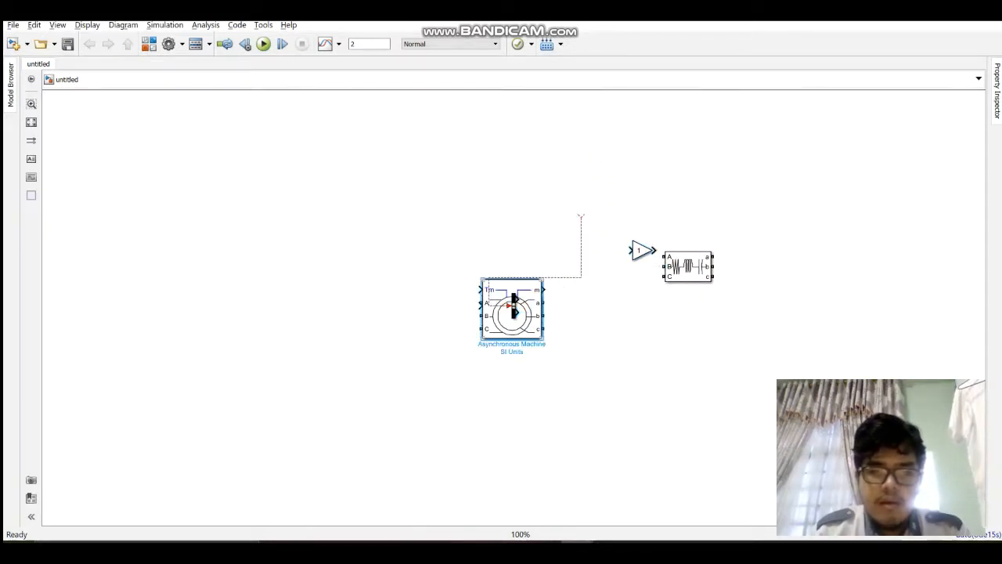
left_click(566, 277)
key("Delete")
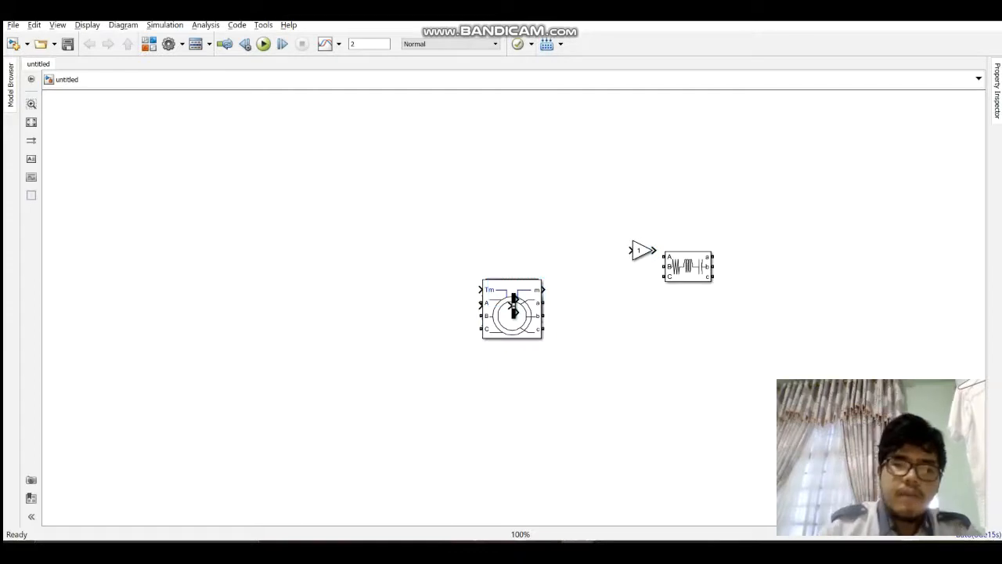
Step: Spread out the remaining stacked blocks, placing the AC Voltage Source far from the others and Power Measurement beside the asynchronous machine
left_click_drag(513, 305, 487, 198)
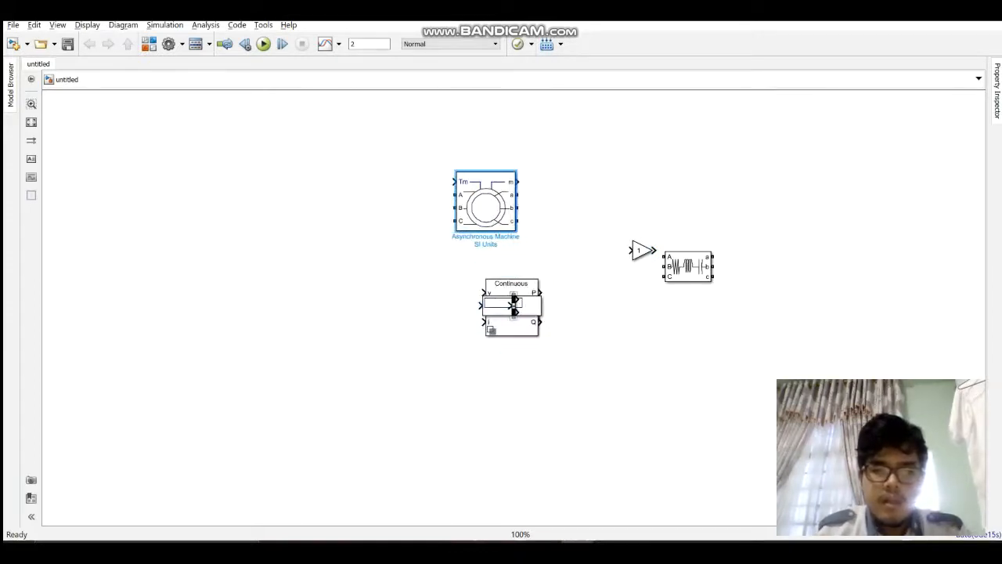
left_click_drag(513, 307, 615, 335)
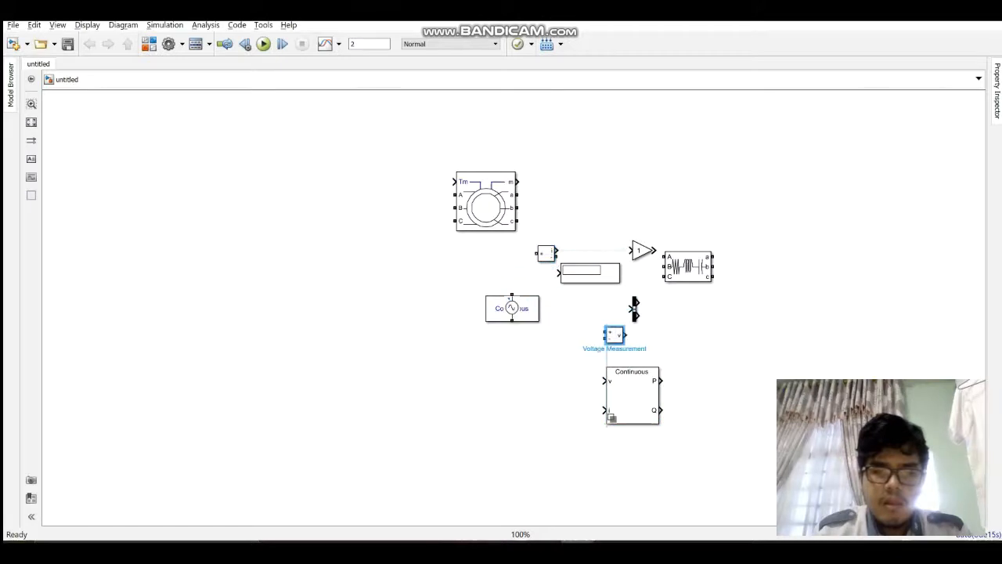
left_click_drag(512, 308, 196, 396)
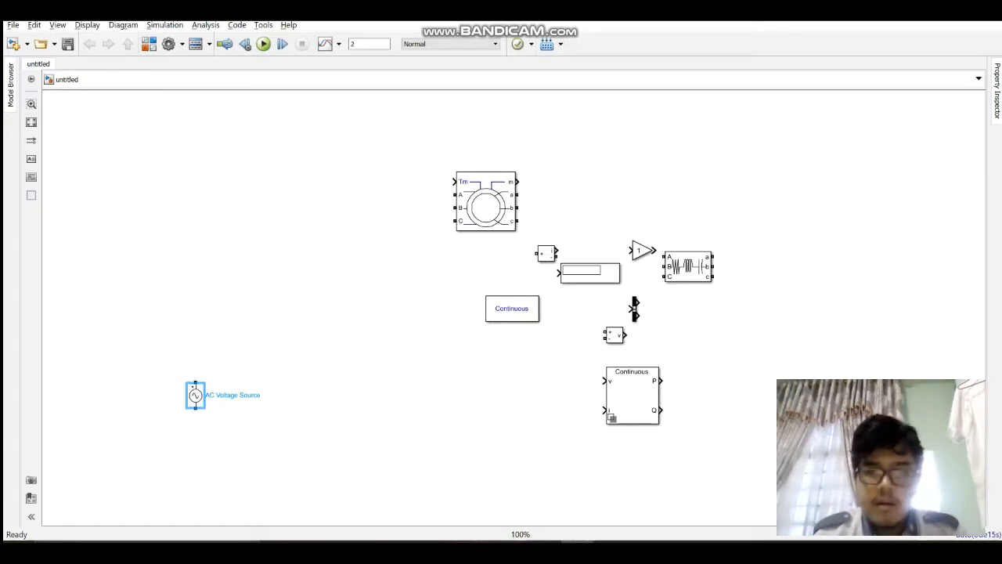
left_click_drag(633, 396, 590, 181)
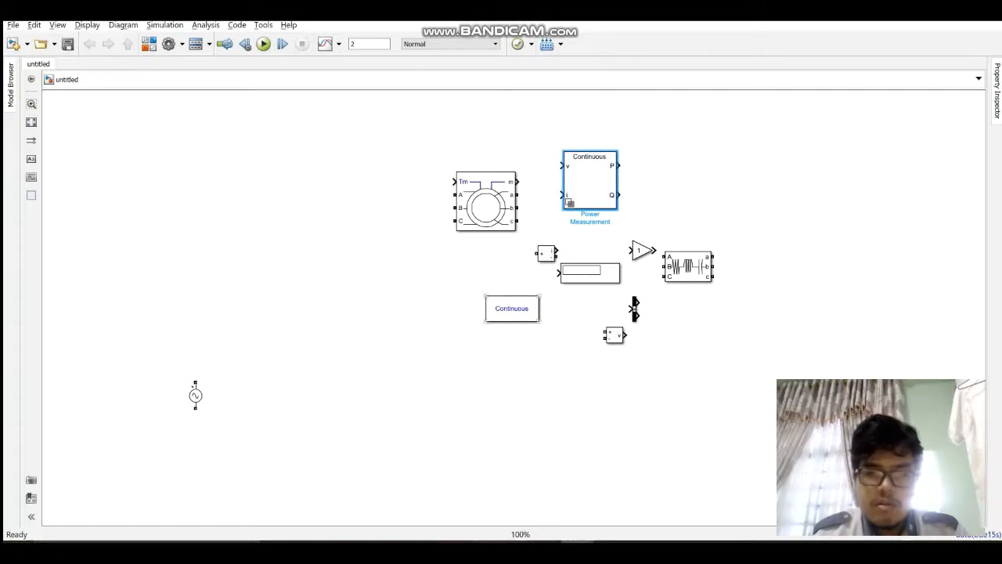
Step: Make two copies of the AC Voltage Source and line up all three sources in an evenly spaced row
left_click(196, 396)
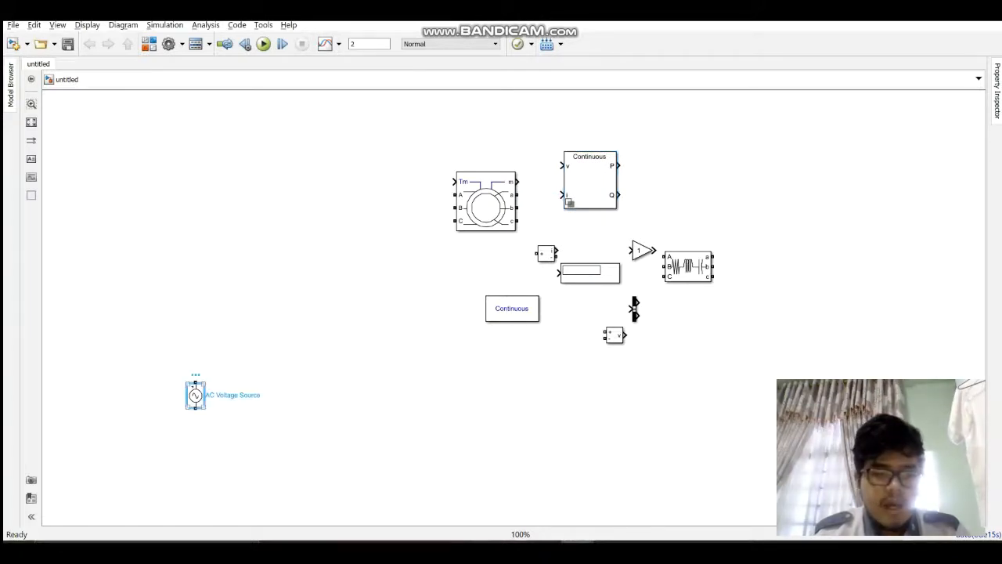
left_click(284, 418)
key("ctrl+v")
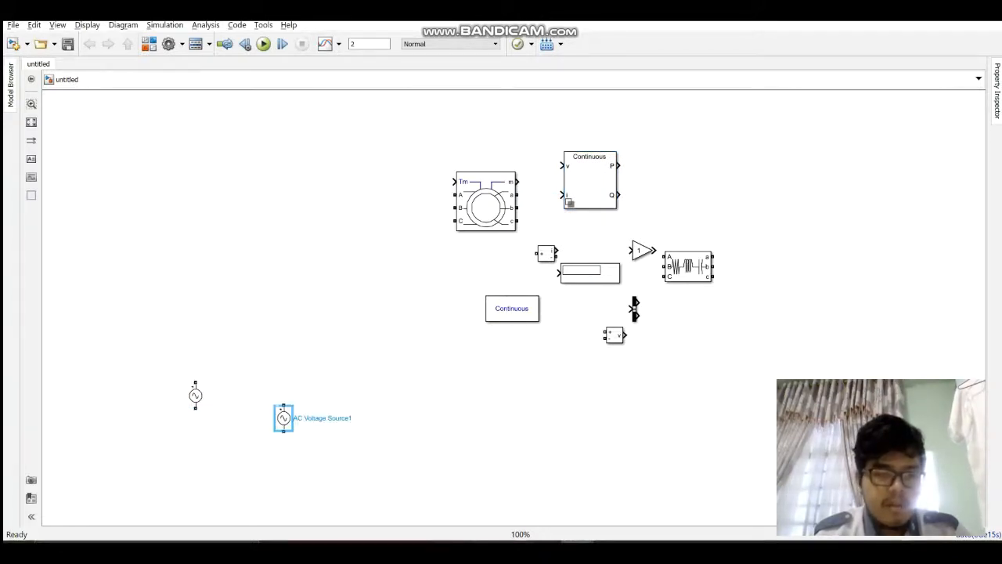
left_click_drag(284, 418, 235, 396)
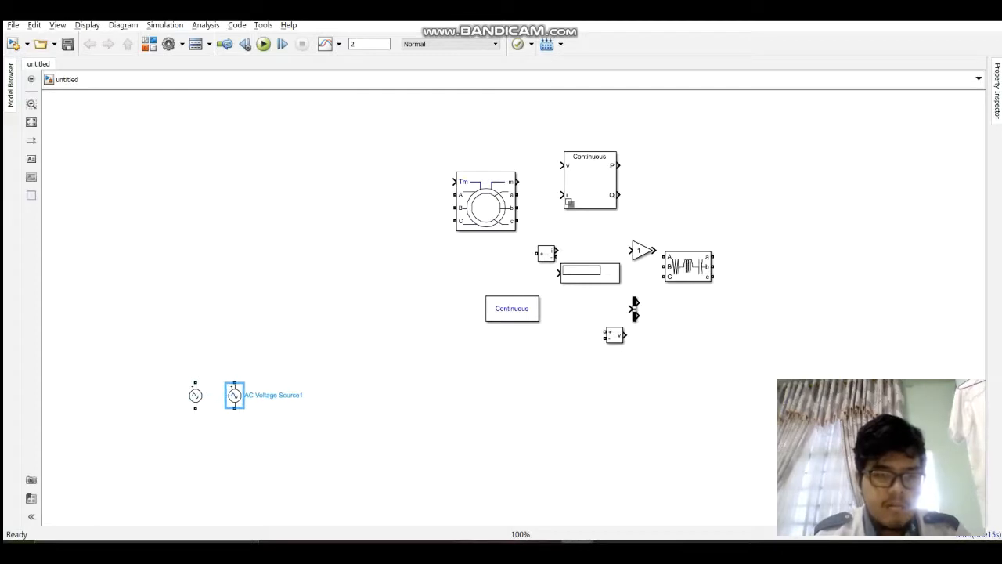
key("ctrl+v")
left_click_drag(300, 431, 273, 395)
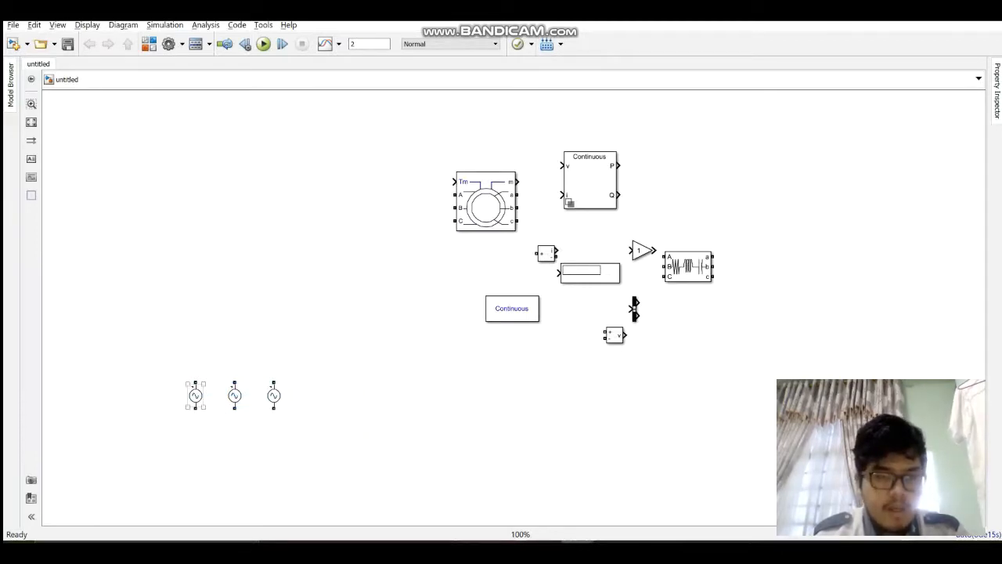
Step: Rename the three AC voltage sources, in row order, as Vr, Vs and Vt
left_click(195, 396)
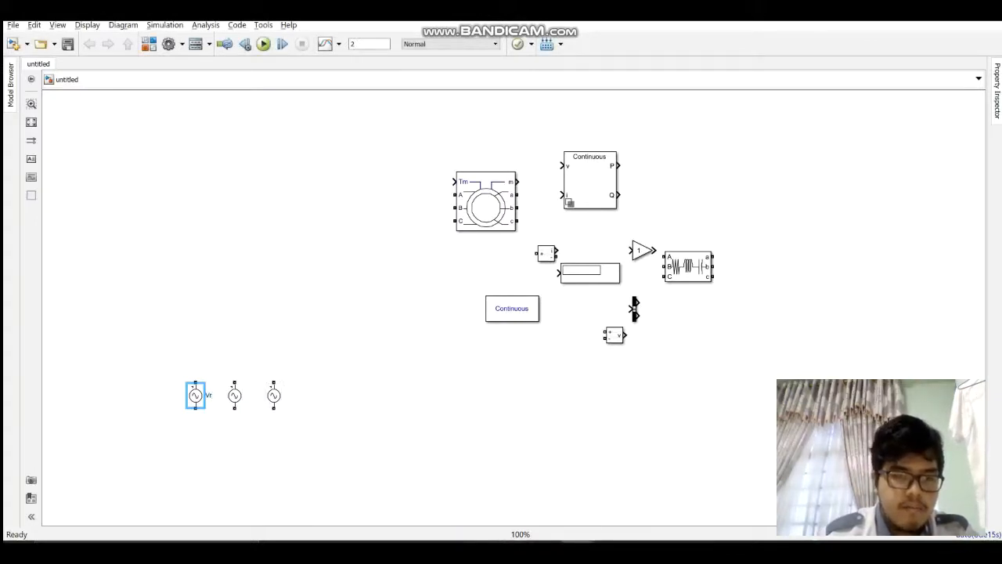
left_click(255, 429)
left_click(235, 396)
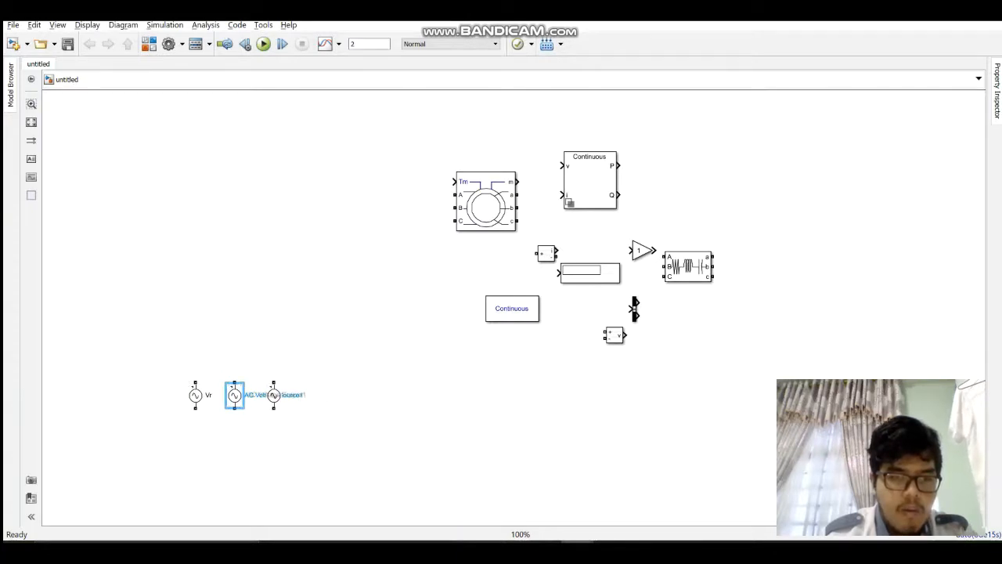
double_click(257, 395)
type("Vs")
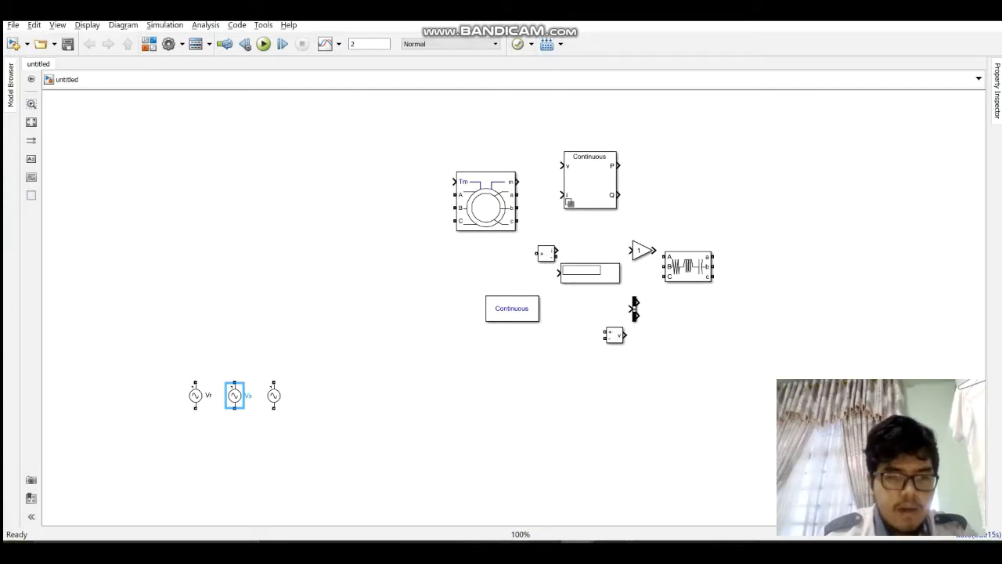
left_click(274, 395)
double_click(314, 395)
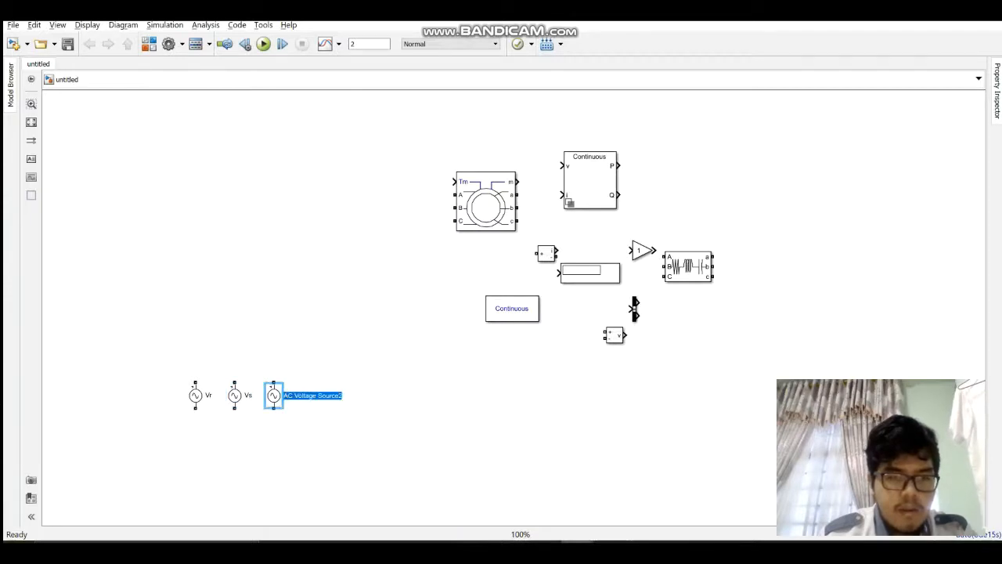
type("Vt")
key("Escape")
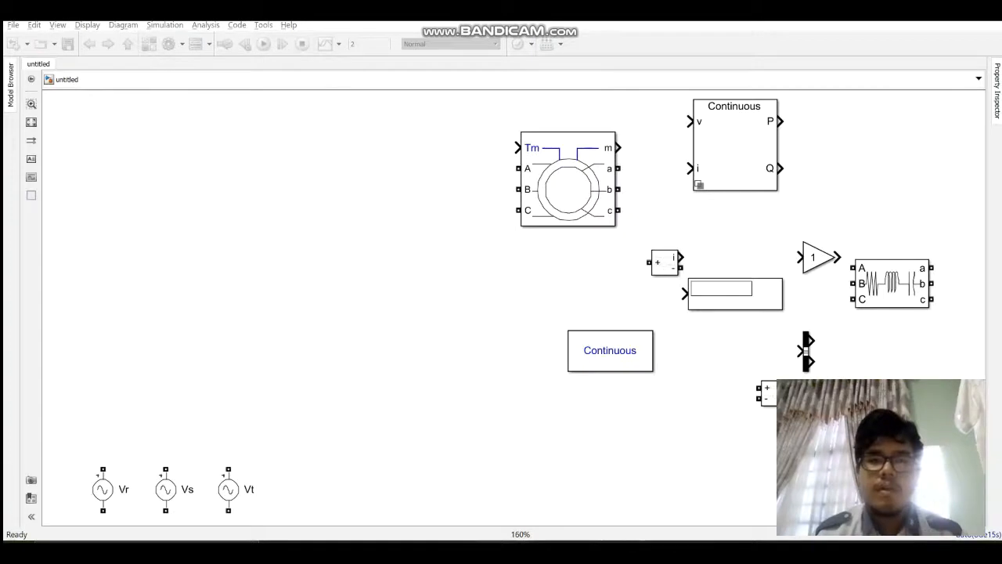
Step: Move the Current Measurement block above the AC sources and make two copies, arranging all three in a descending diagonal
left_click_drag(665, 262, 228, 242)
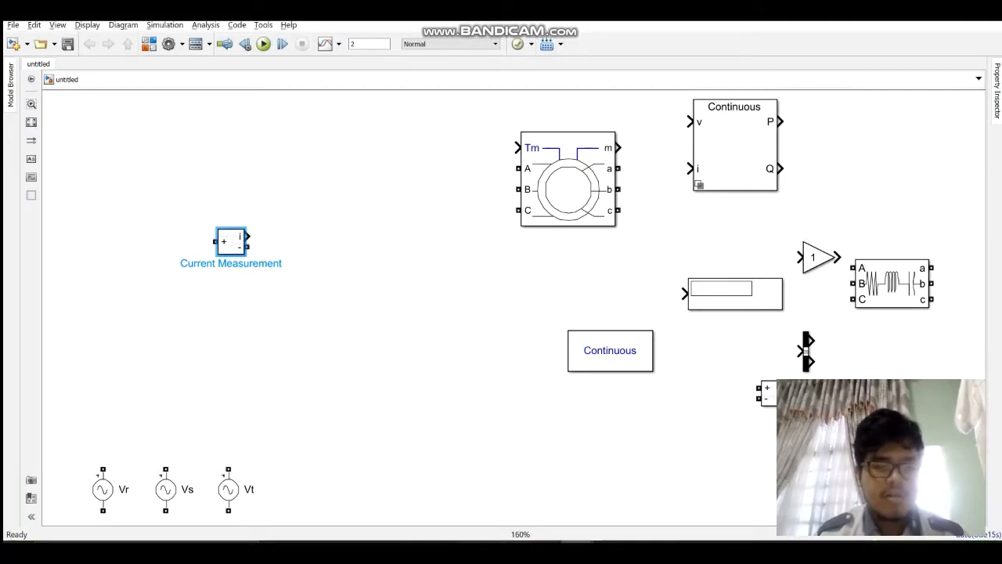
left_click(321, 284)
key("ctrl+v")
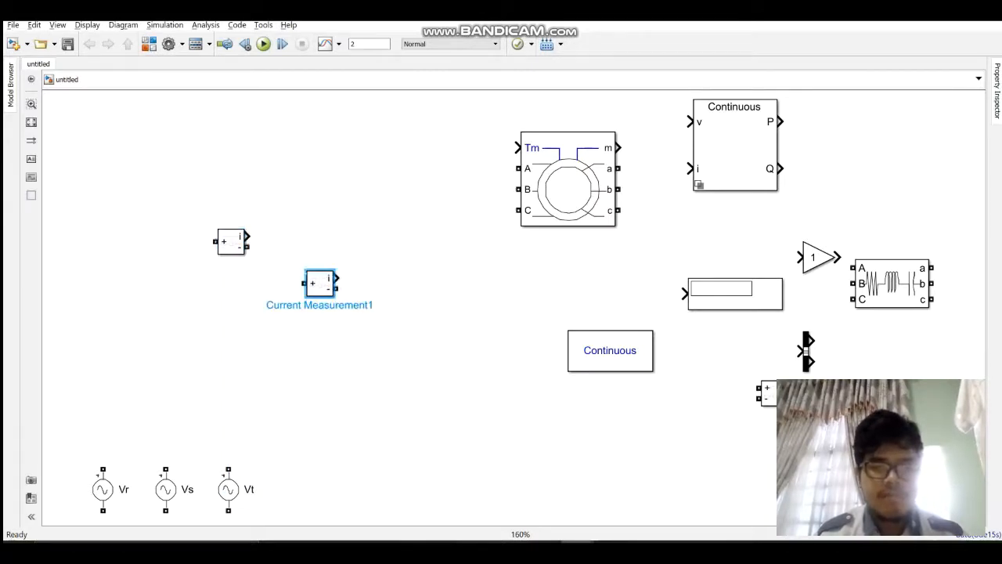
left_click_drag(320, 283, 273, 278)
left_click(381, 363)
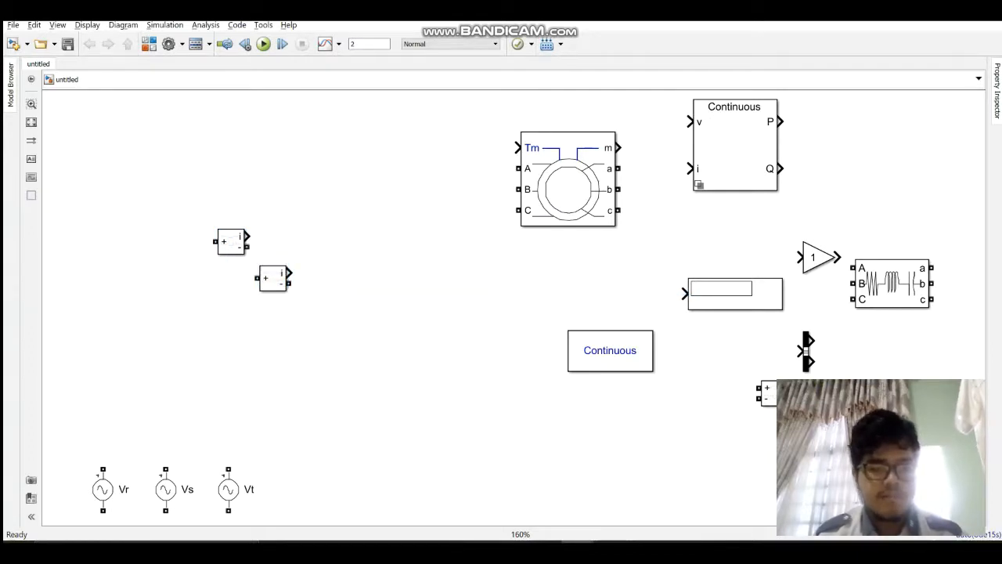
key("ctrl+v")
left_click_drag(382, 364, 304, 314)
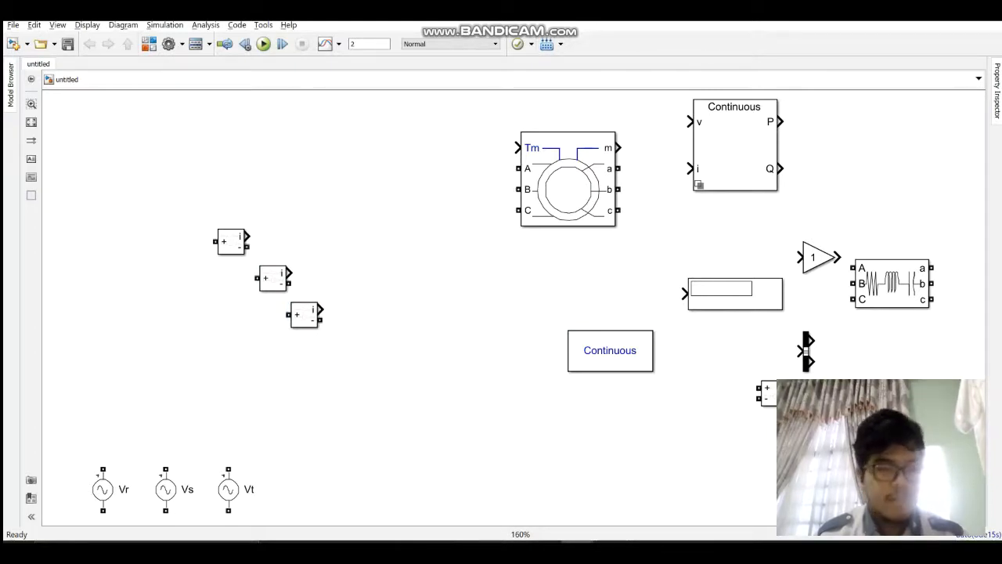
Step: Connect the upper terminals of Vr, Vs and Vt to the positive inputs of the three Current Measurement blocks, in order
mouse_move(103, 468)
left_mouse_down()
mouse_move(175, 318)
mouse_move(190, 253)
mouse_move(216, 241)
left_mouse_up()
left_click_drag(165, 469, 256, 277)
left_click(228, 489)
left_click_drag(228, 469, 289, 314)
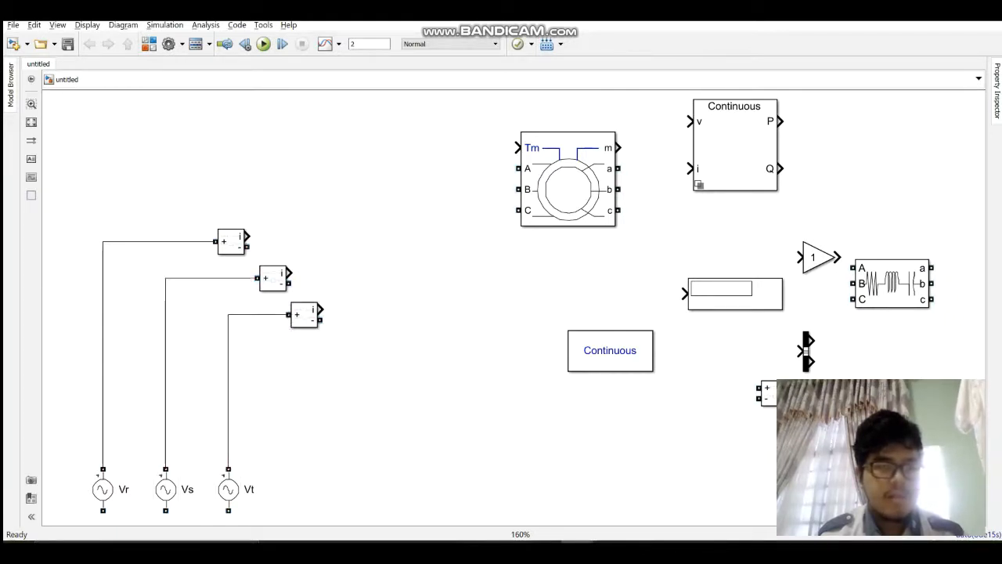
Step: Shift the Vr and Vs Current Measurement blocks closer to their sources and straighten the connecting wires
left_click_drag(231, 241, 137, 231)
left_click(154, 226)
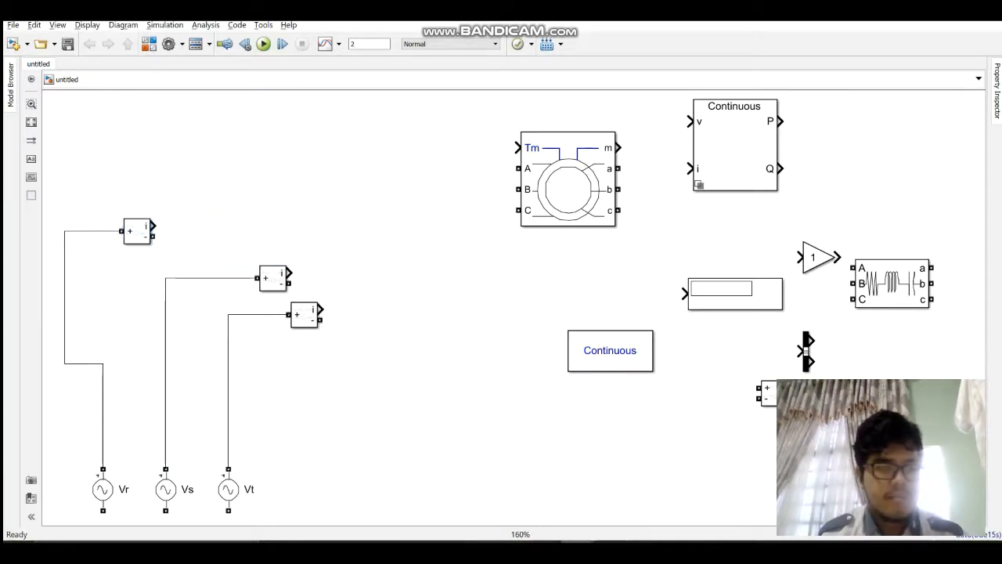
left_click(64, 300)
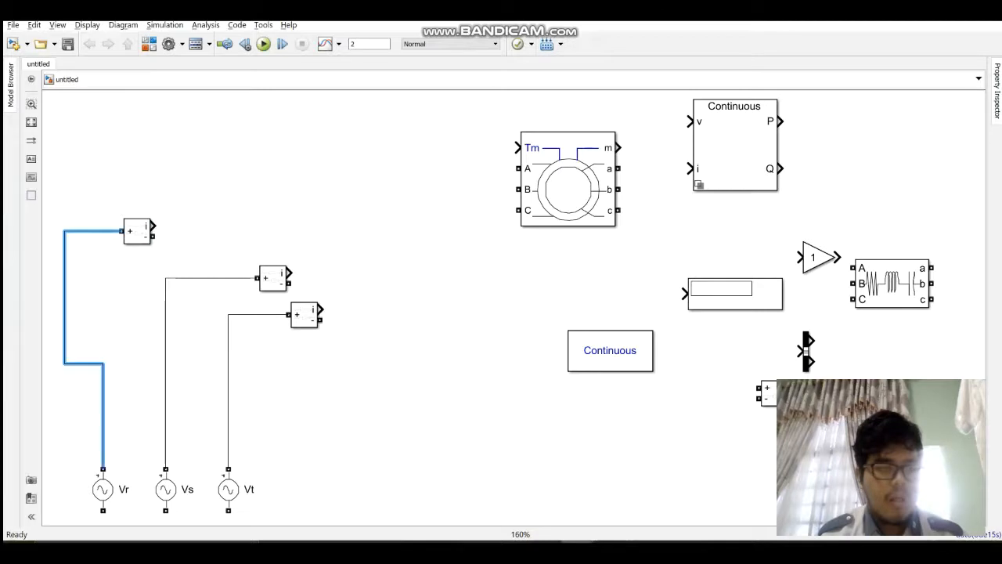
left_click_drag(64, 301, 103, 301)
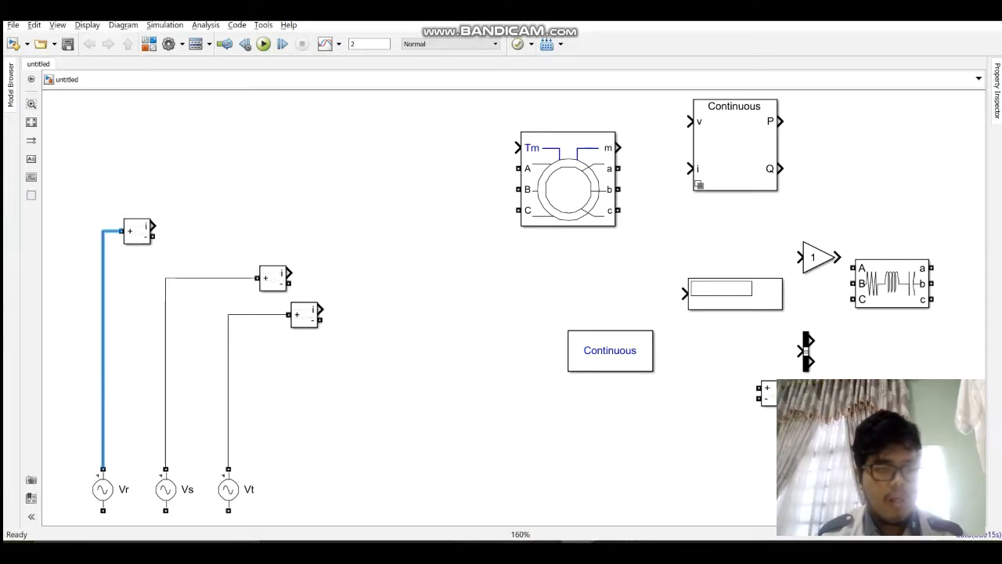
left_click_drag(273, 278, 185, 262)
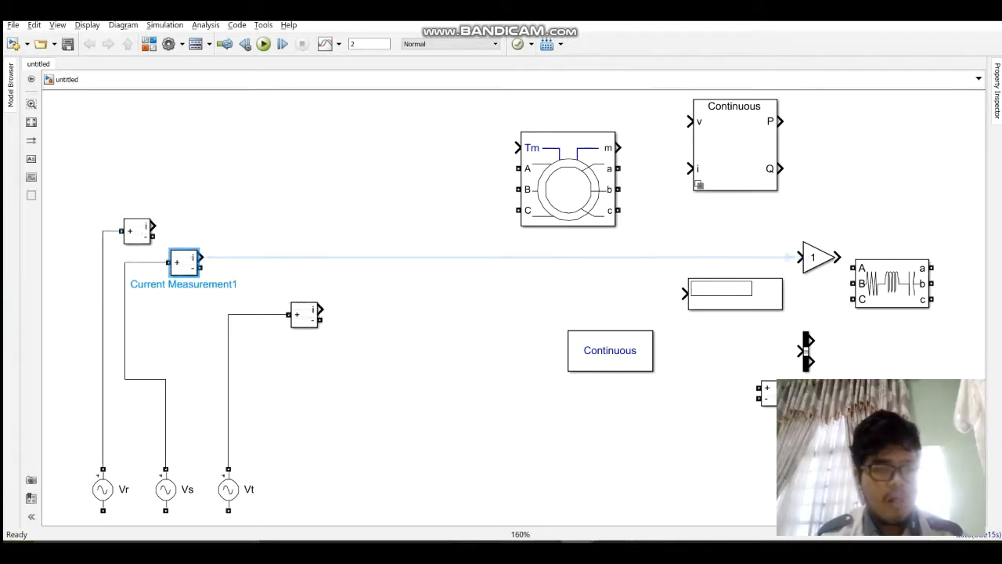
left_click_drag(124, 321, 165, 321)
left_click_drag(185, 263, 195, 263)
left_click_drag(135, 321, 165, 321)
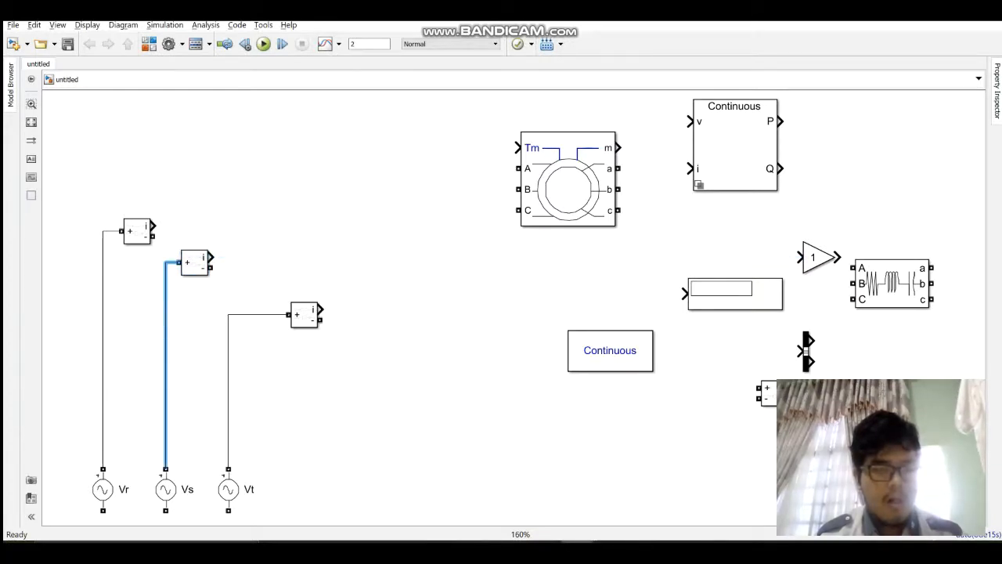
Step: Shift the Vt Current Measurement block closer to its source and move the wire's vertical segment away from the Vs wire
left_click_drag(305, 315, 231, 298)
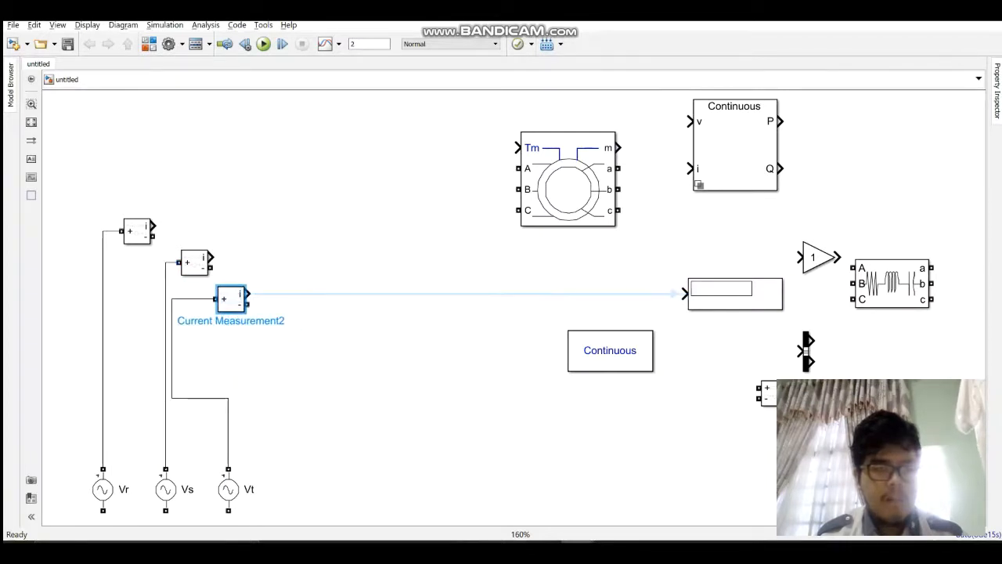
left_click(172, 350)
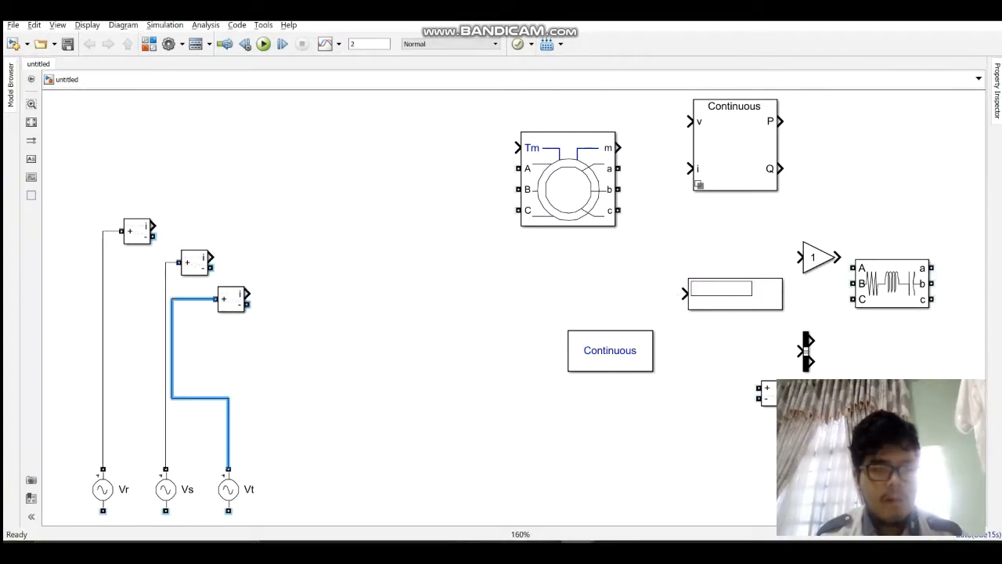
left_click(191, 338)
left_click_drag(172, 345, 201, 345)
left_click(255, 351)
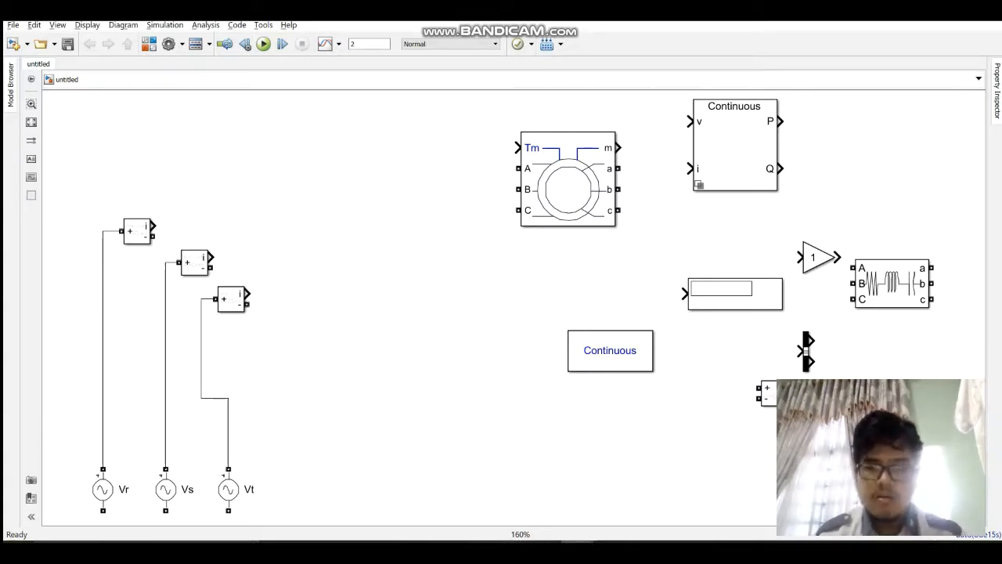
Step: Lower the asynchronous machine and place the Voltage Measurement block between it and the current measurements
left_click_drag(568, 179, 579, 247)
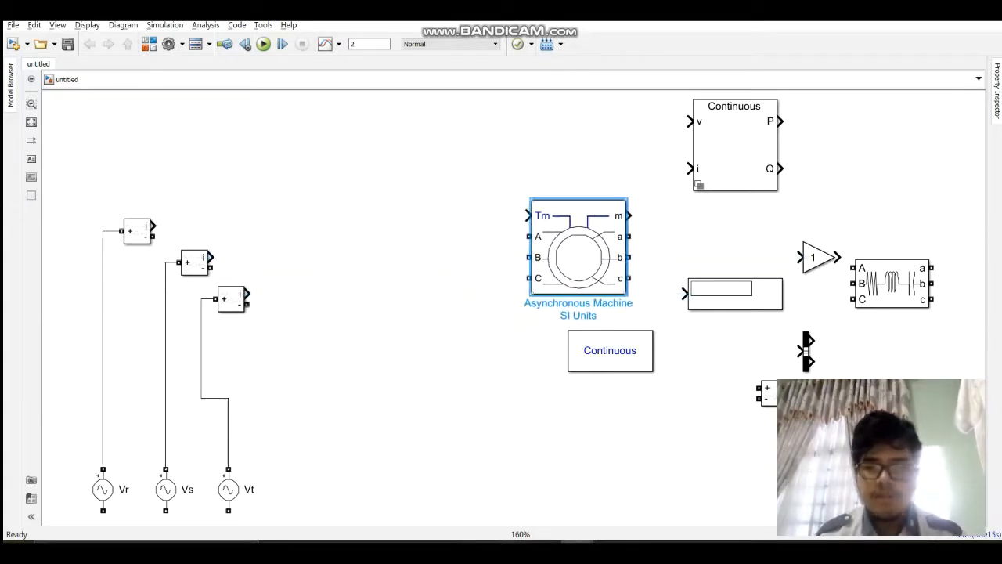
left_click_drag(773, 394, 350, 215)
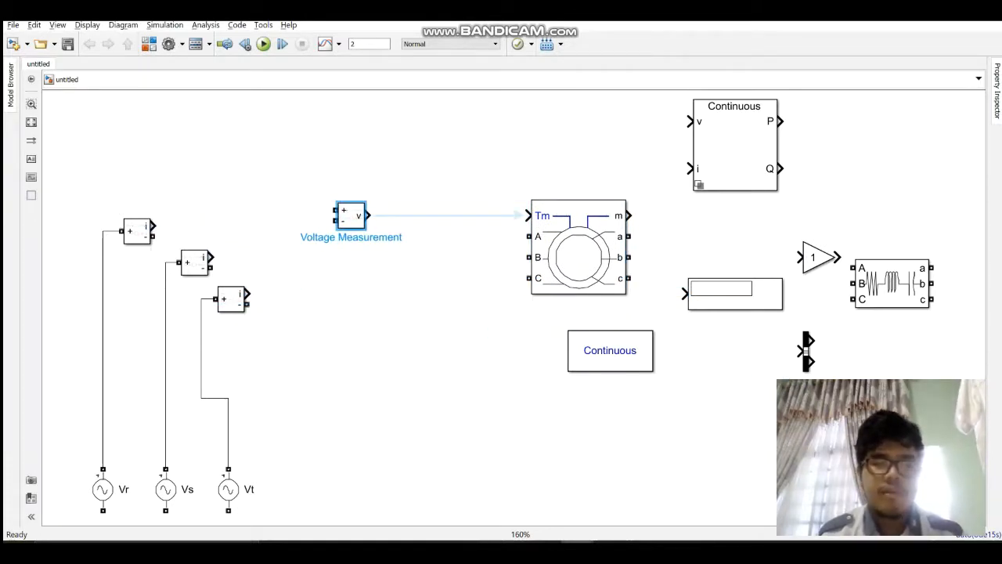
Step: Delete the spare, unconnected Current Measurement block below the demux
left_click_drag(823, 415, 784, 404)
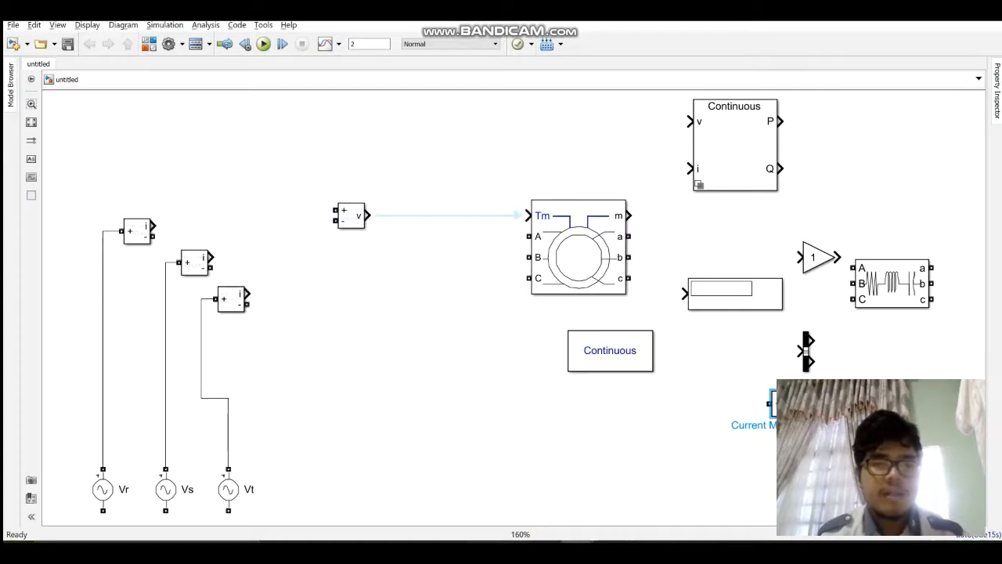
left_click(815, 439)
left_click(786, 404)
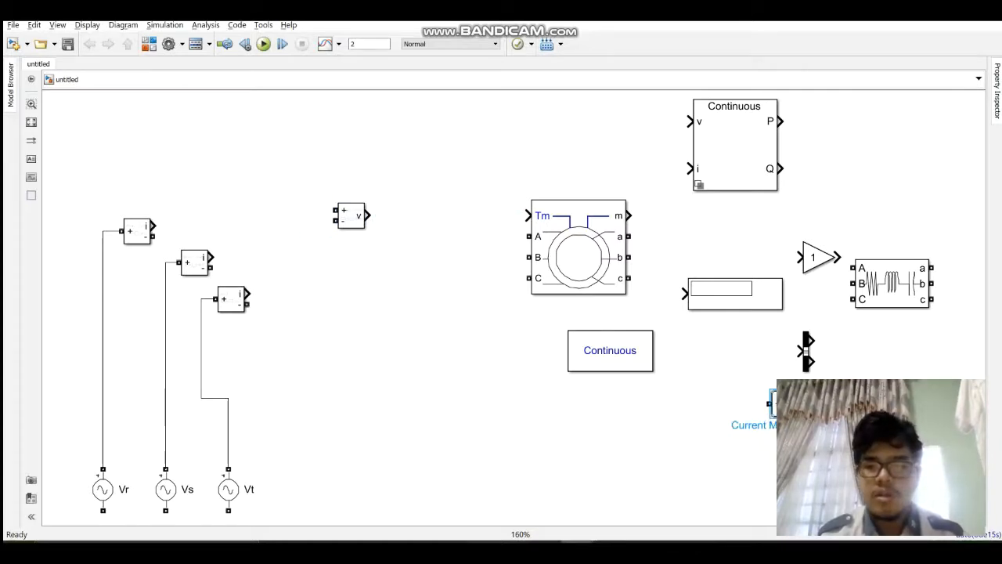
key("Delete")
Step: Make two copies of the Voltage Measurement block and stack all three in an evenly spaced vertical column
left_click(352, 217)
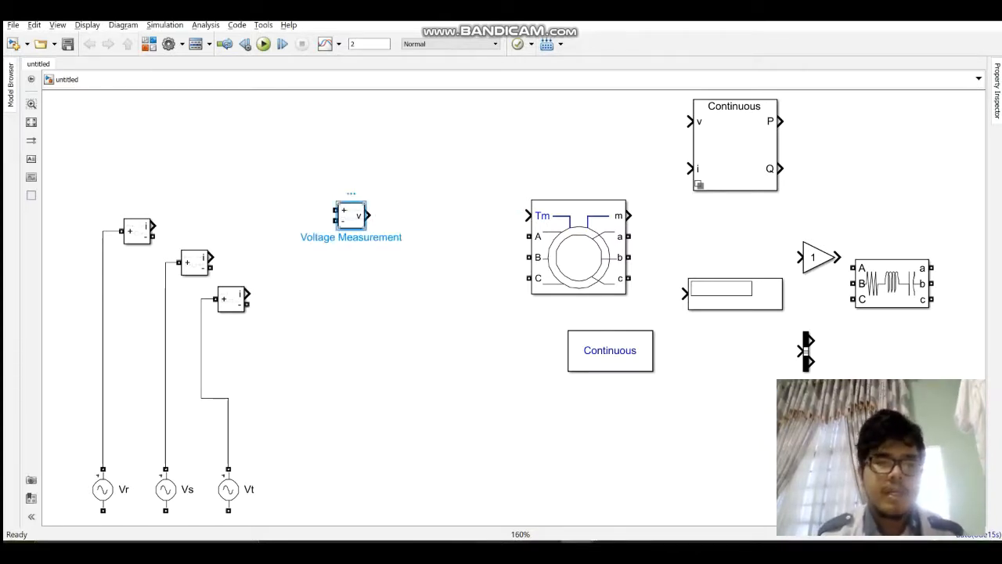
left_click(402, 331)
key("ctrl+v")
left_click_drag(402, 330, 351, 273)
left_click(470, 335)
key("ctrl+v")
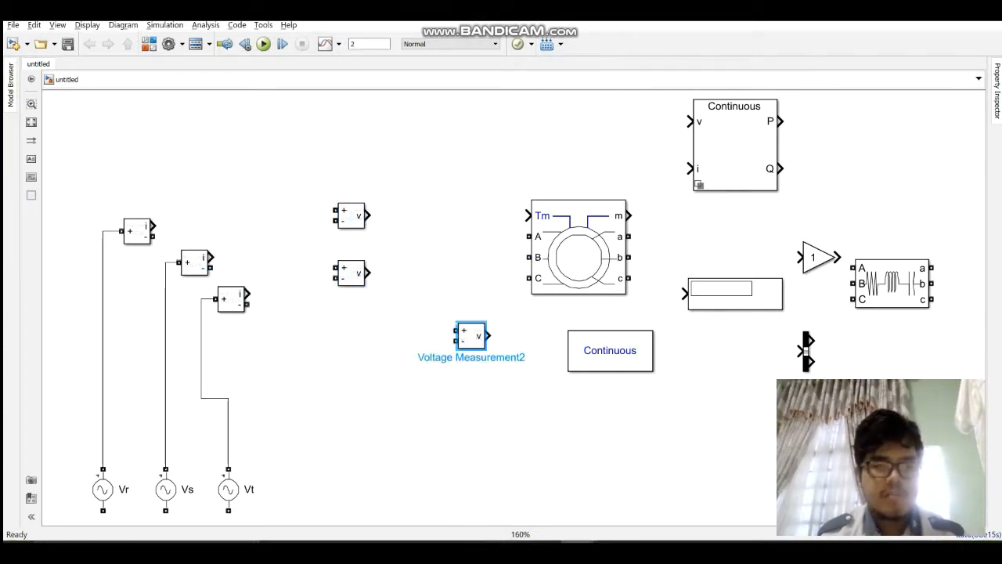
left_click_drag(470, 335, 352, 330)
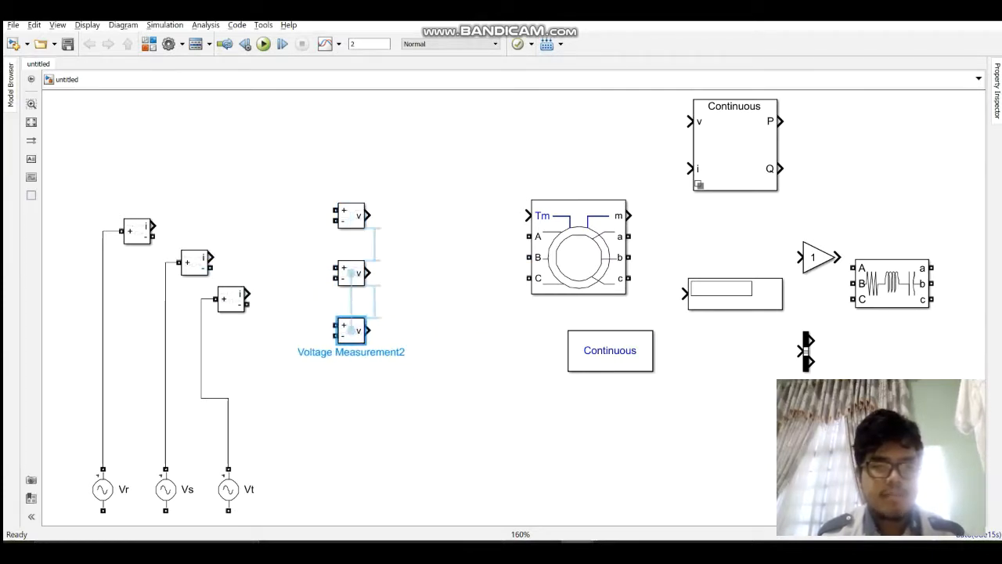
left_click(439, 344)
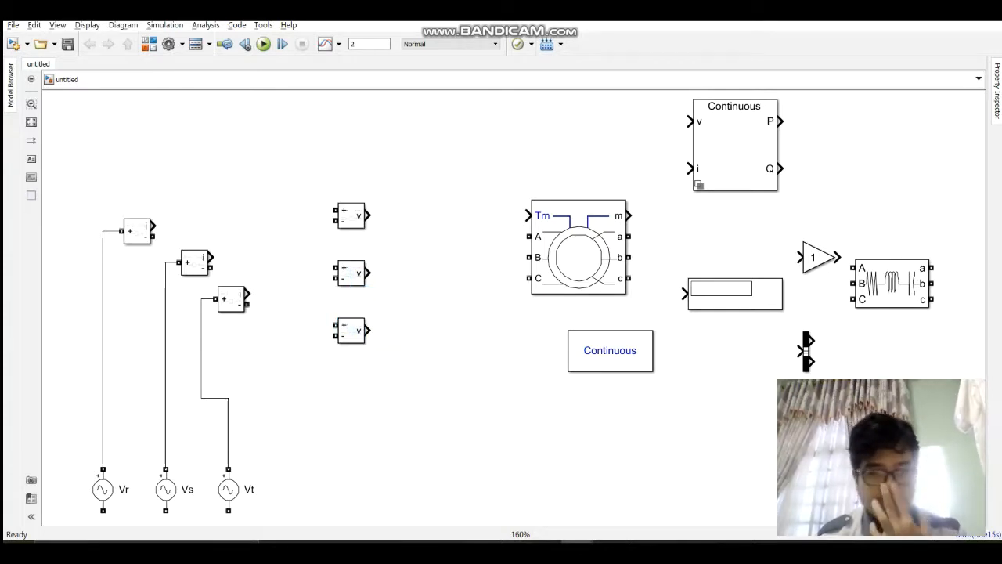
Step: Try connecting the Vr Current Measurement's negative terminal to the first Voltage Measurement's positive input
left_click(351, 215)
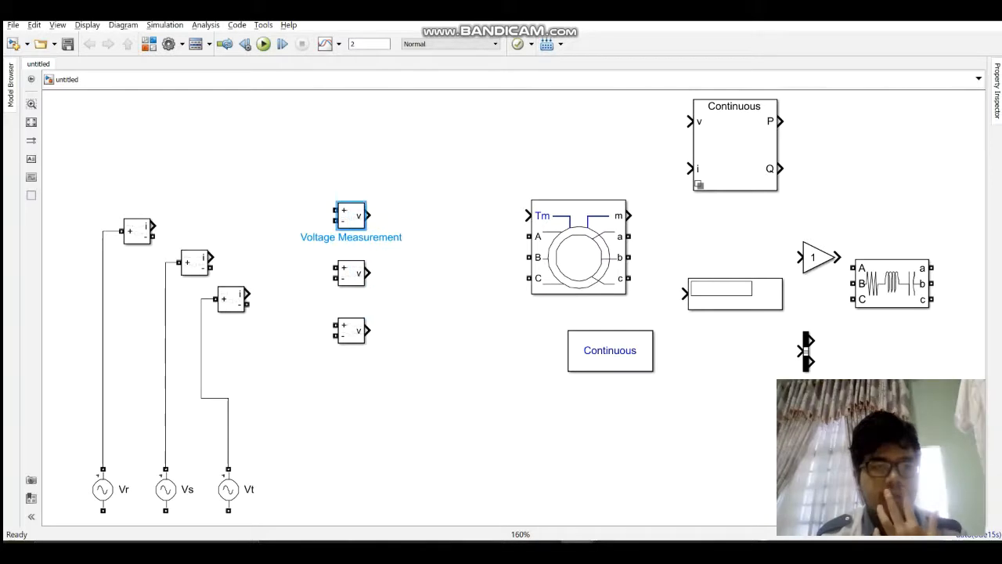
left_click_drag(153, 235, 337, 219)
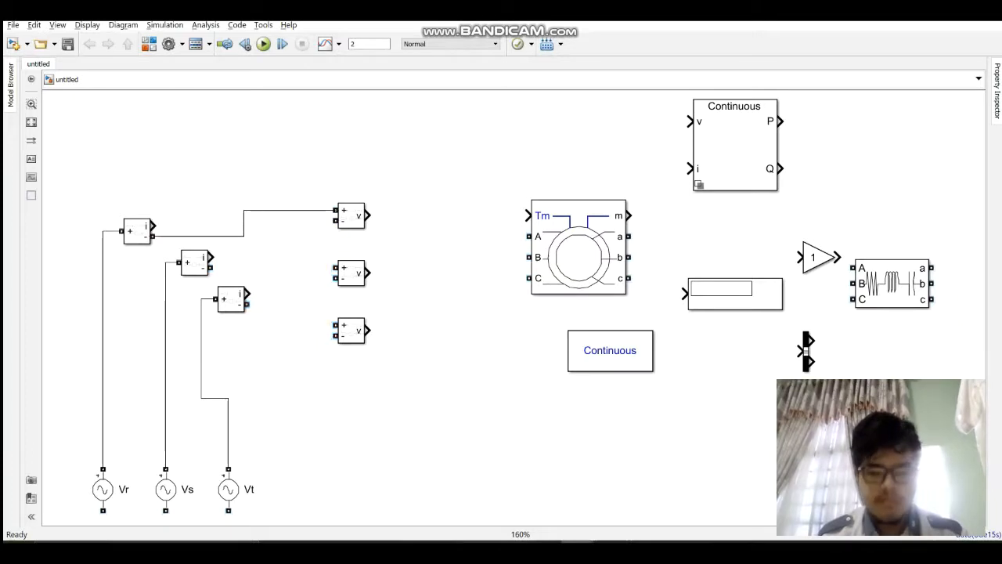
key("ctrl+z")
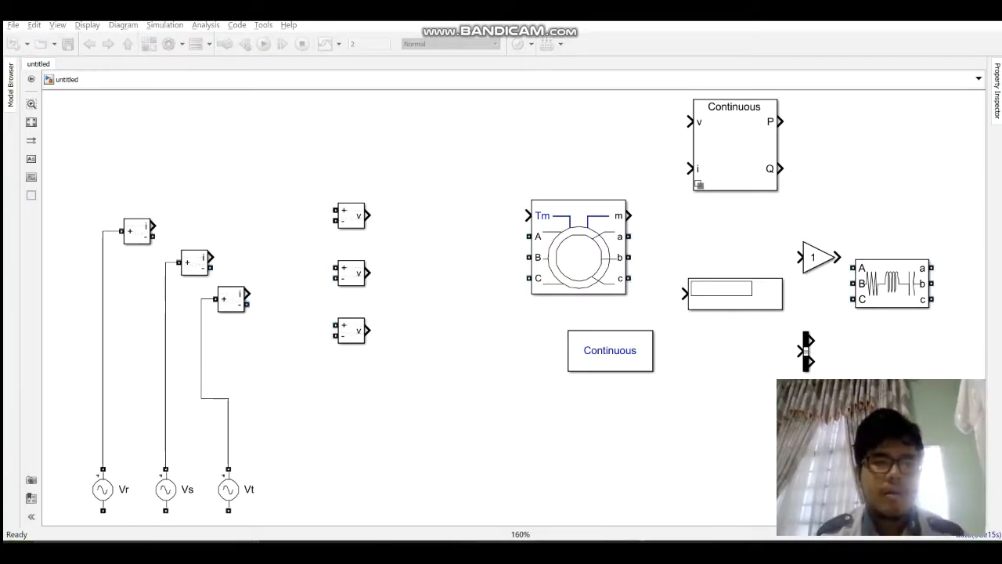
Step: Raise the asynchronous machine and group the three Voltage Measurement blocks closely together below the path to its phase inputs
mouse_move(351, 215)
left_mouse_down()
mouse_move(341, 231)
mouse_move(351, 231)
left_mouse_up()
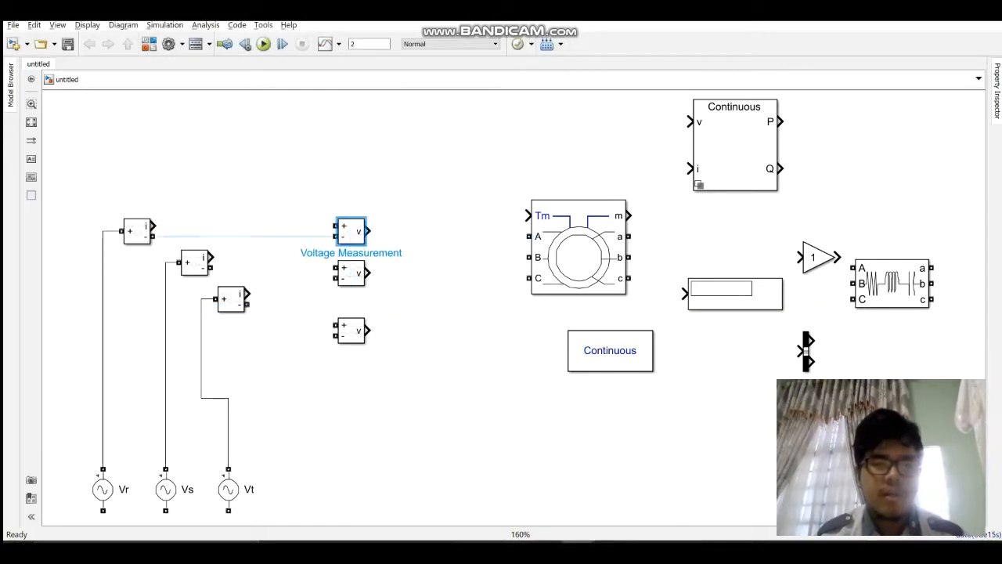
left_click_drag(578, 248, 570, 211)
left_click(456, 284)
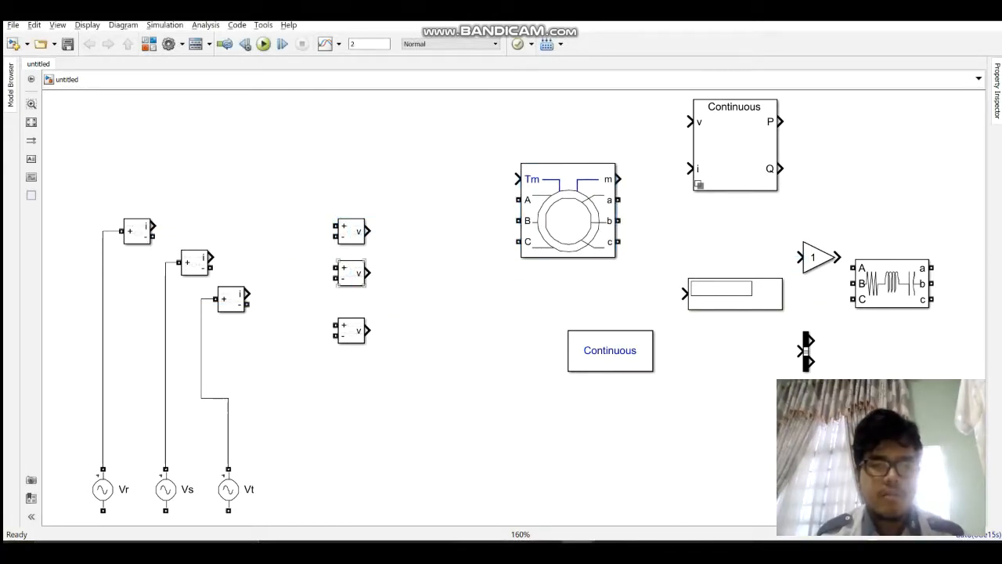
left_click_drag(351, 273, 351, 278)
left_click_drag(350, 330, 351, 341)
left_click_drag(351, 278, 351, 320)
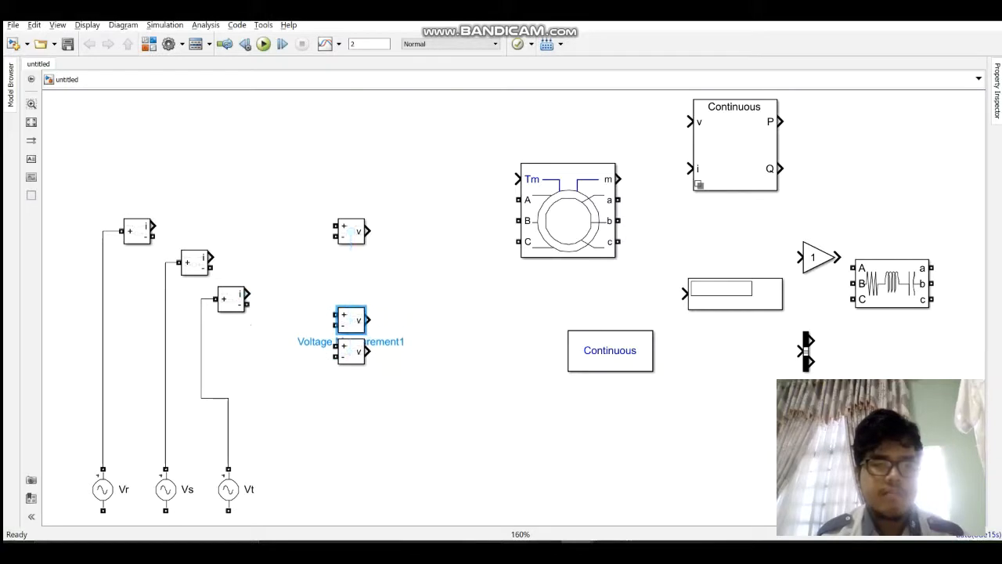
left_click_drag(351, 231, 341, 288)
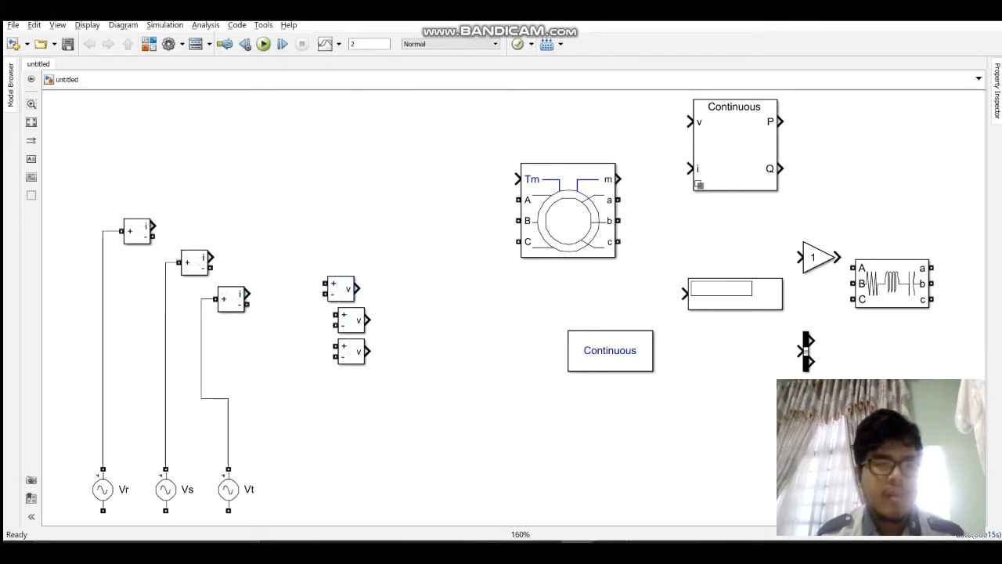
Step: Raise the three Current Measurement blocks and connect their negative terminals to the machine's A, B and C inputs, in order
mouse_move(154, 235)
left_mouse_down()
mouse_move(358, 186)
mouse_move(468, 206)
mouse_move(519, 200)
left_mouse_up()
left_click_drag(138, 231, 165, 195)
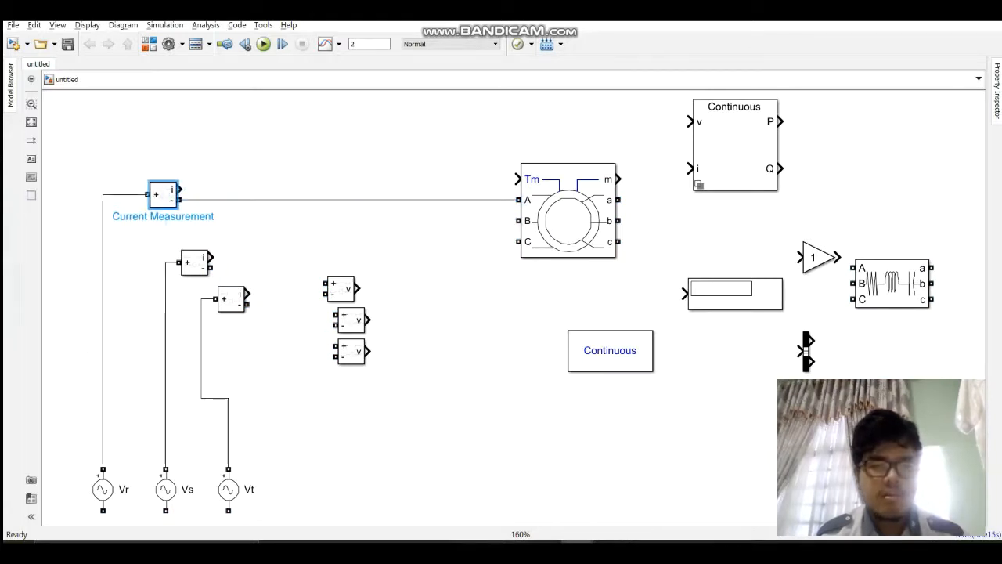
left_click_drag(195, 263, 518, 221)
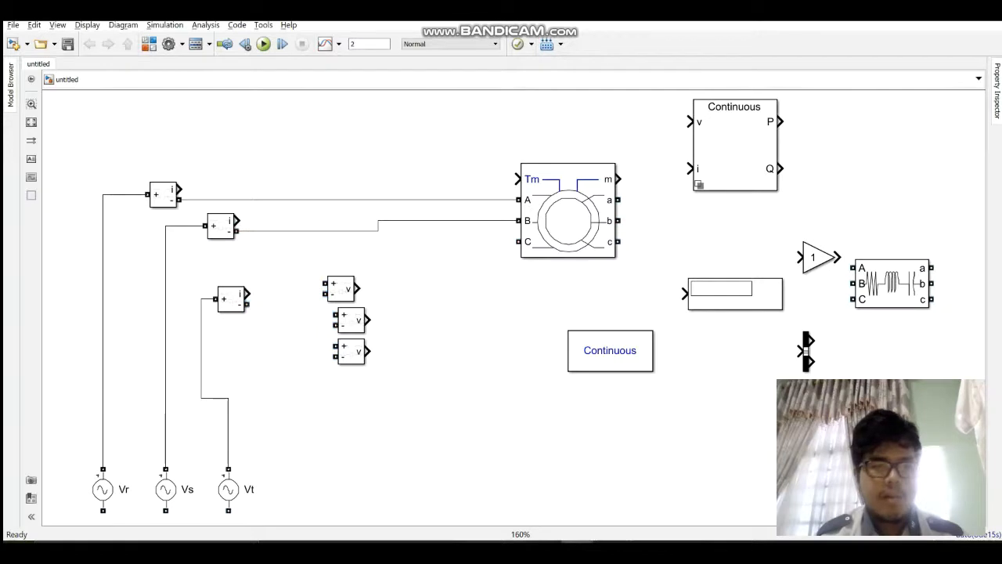
left_click_drag(232, 298, 518, 241)
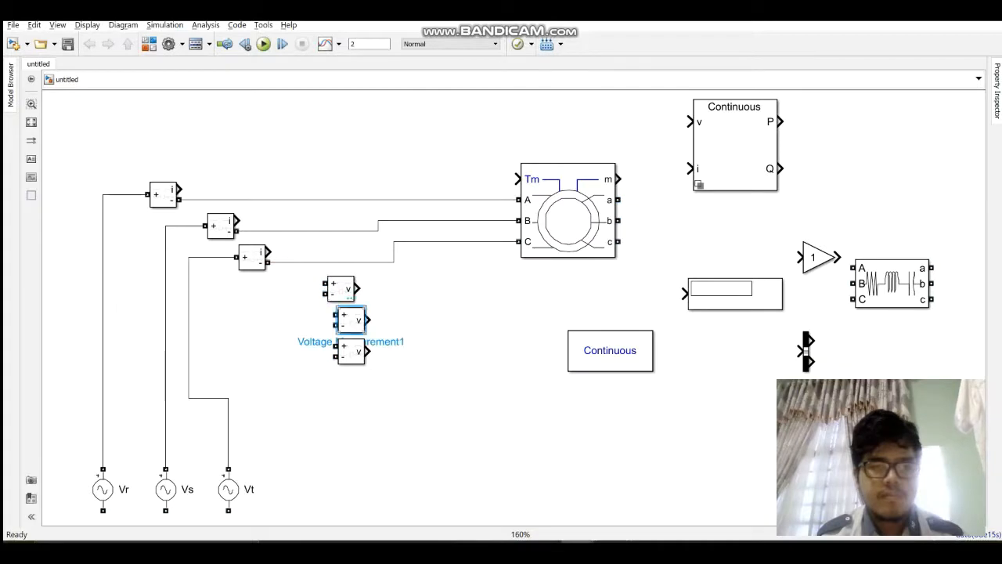
Step: Move the Voltage Measurement group beside the powergui block, and lower the Vt Current Measurement with its wires rerouted neatly
left_click_drag(303, 283, 544, 427)
key("Delete")
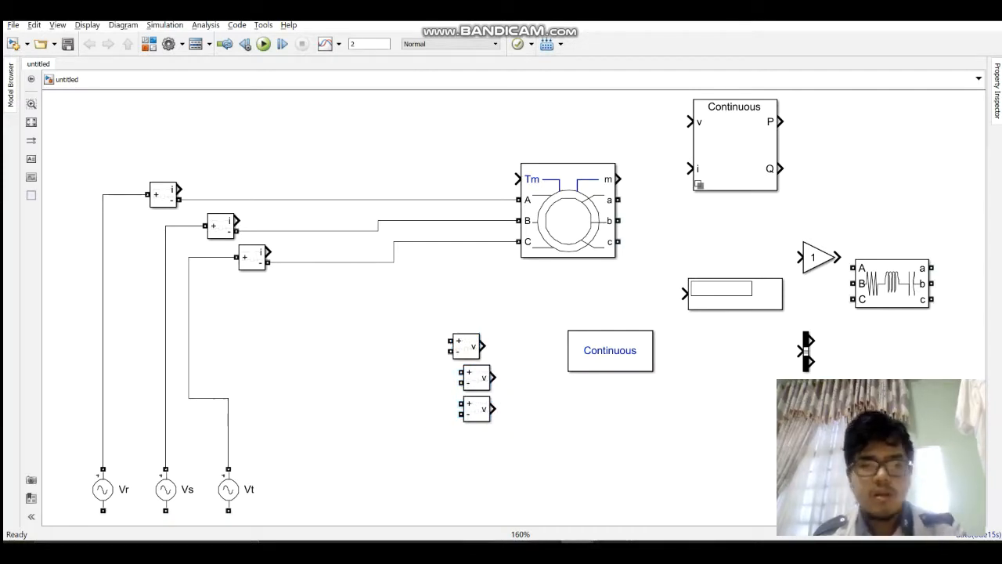
left_click_drag(252, 256, 272, 299)
left_click_drag(188, 349, 228, 348)
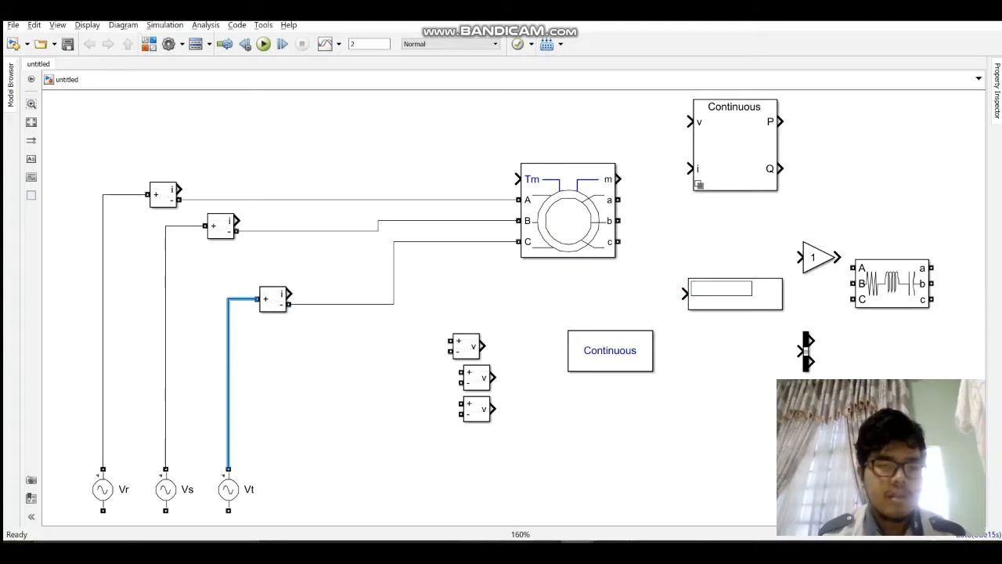
left_click(337, 344)
left_click_drag(450, 241, 451, 304)
Step: Lower the Vs Current Measurement, raise the Vr Current Measurement, and reroute the phase wires to leave space between them
left_click_drag(222, 226, 211, 246)
left_click_drag(378, 235, 480, 235)
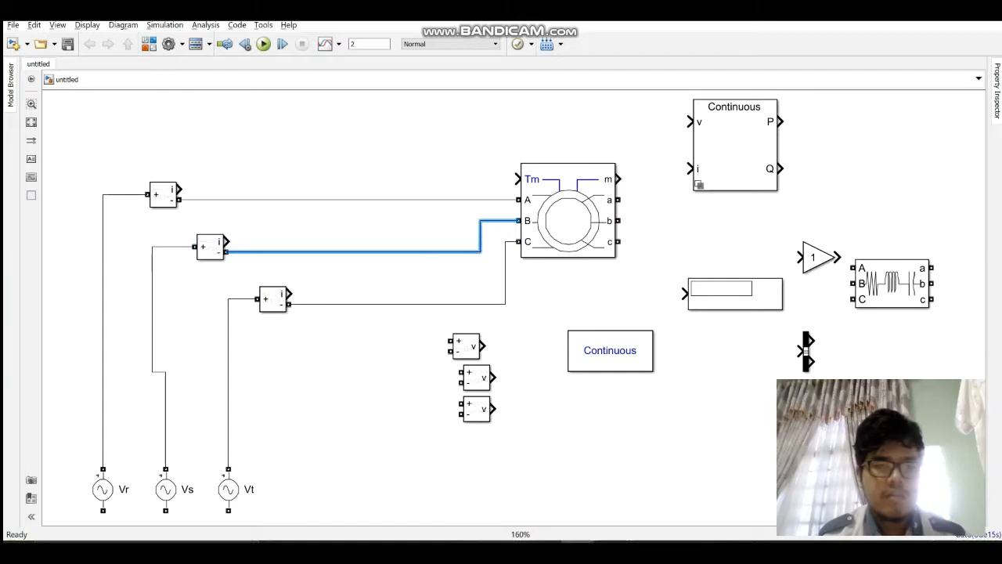
left_click_drag(163, 195, 179, 174)
left_click(374, 188)
mouse_move(440, 199)
left_mouse_down()
mouse_move(440, 186)
mouse_move(440, 199)
left_mouse_up()
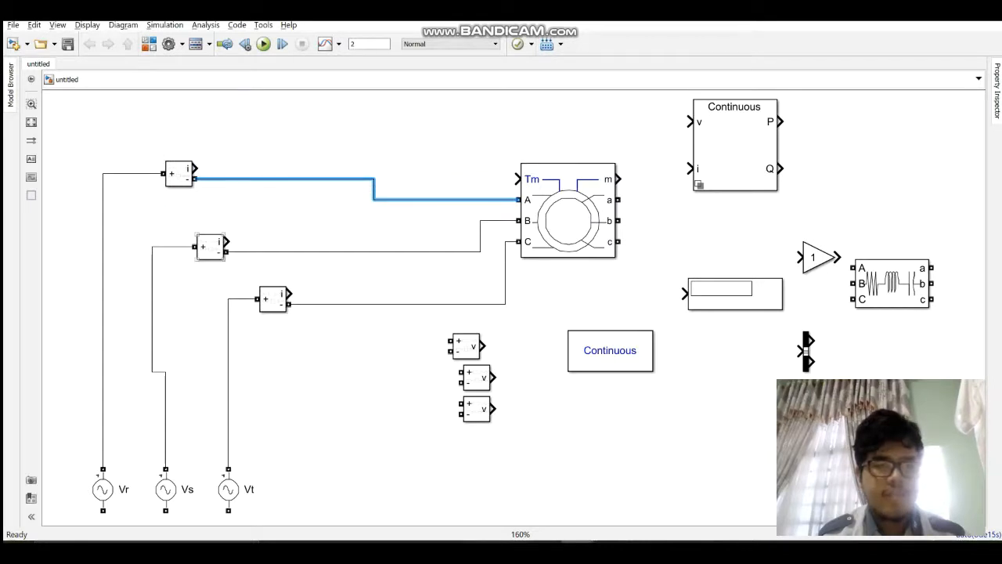
left_click(210, 247)
left_click_drag(210, 246, 206, 247)
Step: Place one Voltage Measurement between phase wires A and B and another between B and C, connecting their positive and negative inputs in that order
left_click_drag(467, 346, 336, 210)
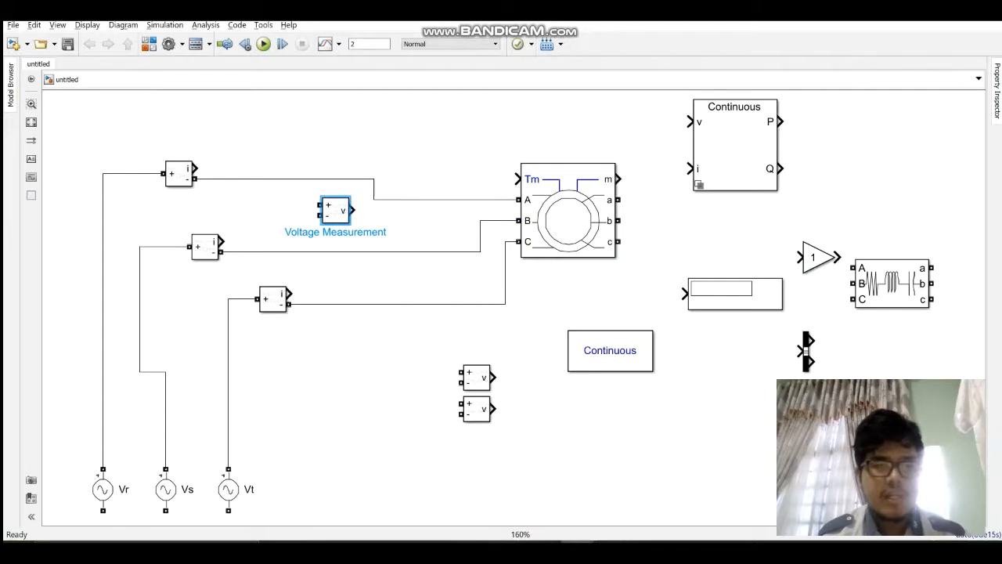
left_click(310, 221)
left_click(320, 205)
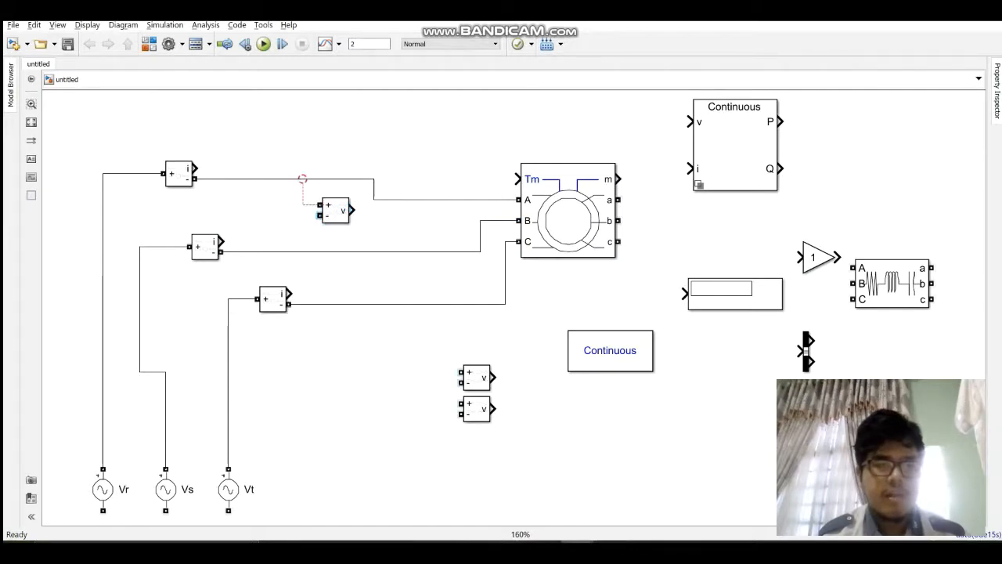
left_click_drag(303, 179, 304, 178)
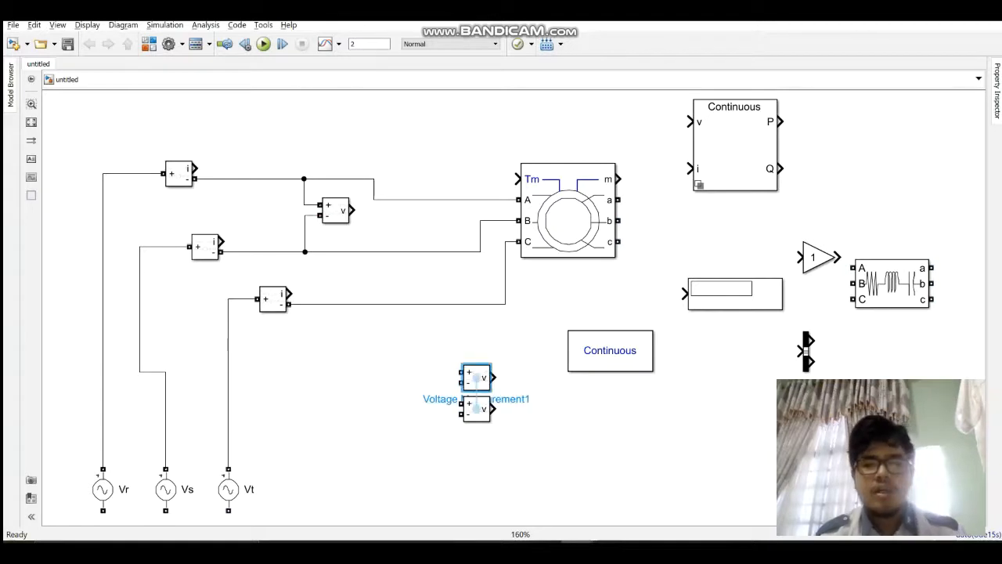
left_click_drag(476, 377, 349, 252)
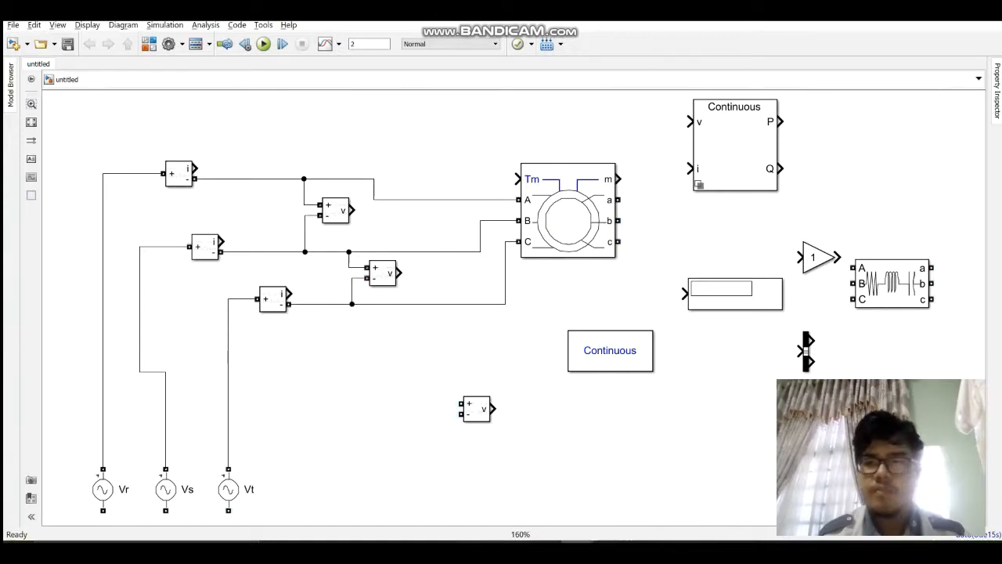
Step: Remove the unused third Voltage Measurement, and rearrange powergui above the Vr Current Measurement and the Display below the machine
left_click(610, 351)
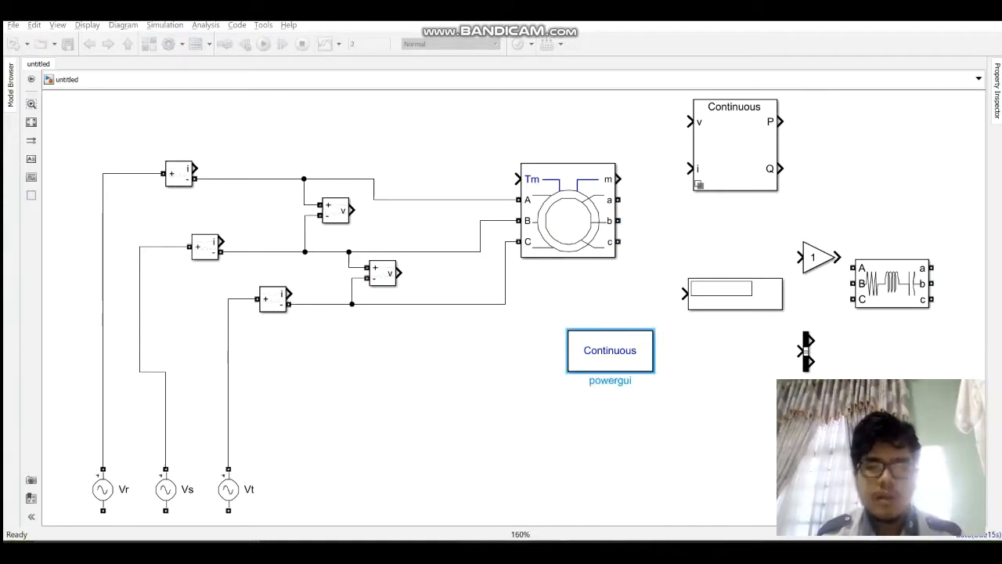
left_click_drag(610, 351, 150, 121)
left_click(263, 129)
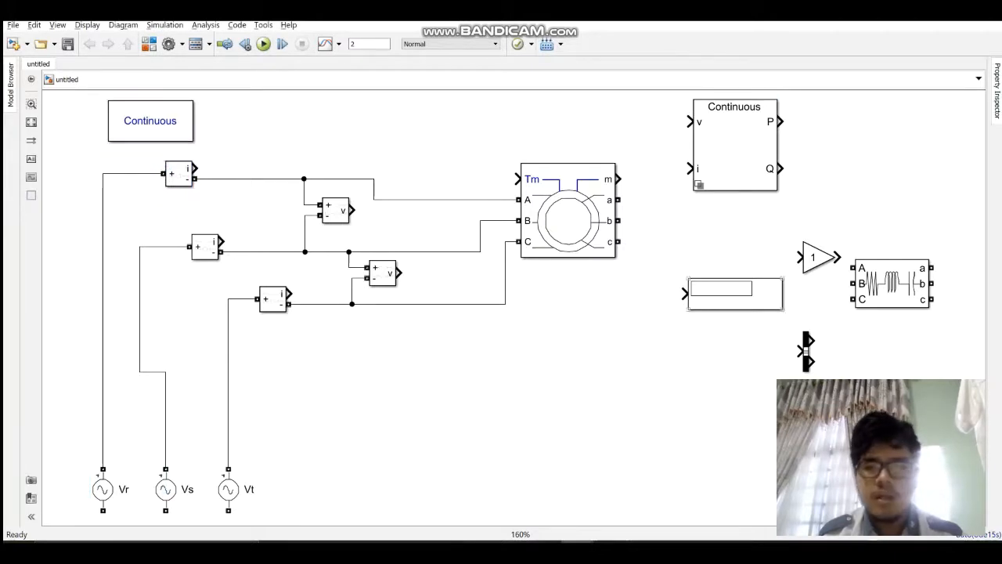
left_click_drag(734, 294, 521, 382)
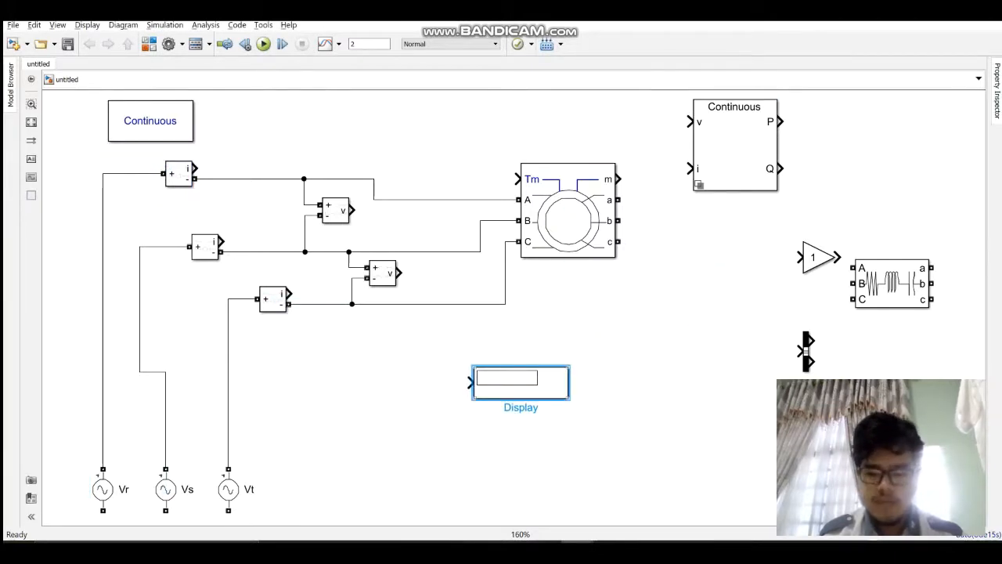
Step: Search the block library for rms and add the Simscape powerlib_meascontrol RMS block to the untitled model
left_click(149, 44)
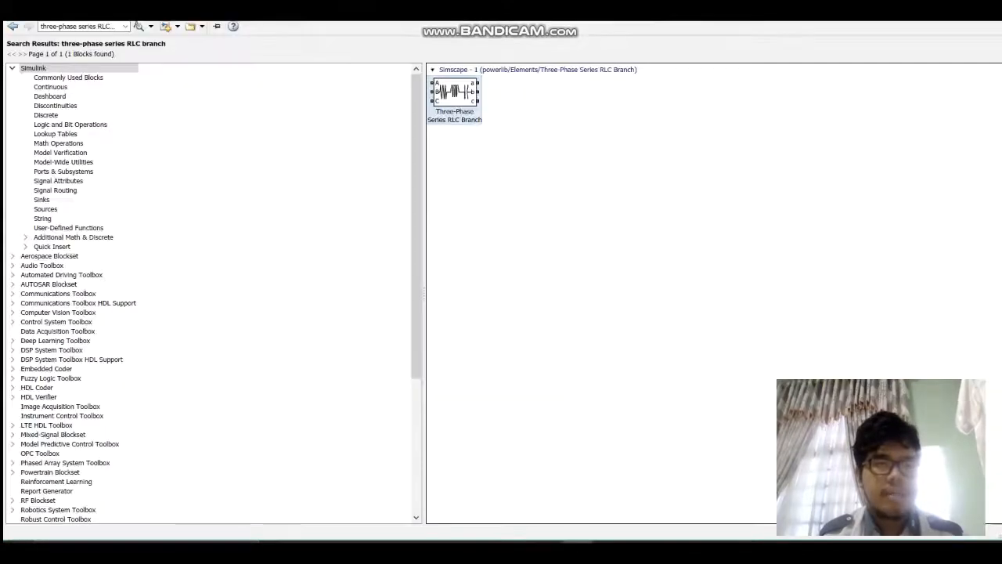
triple_click(58, 26)
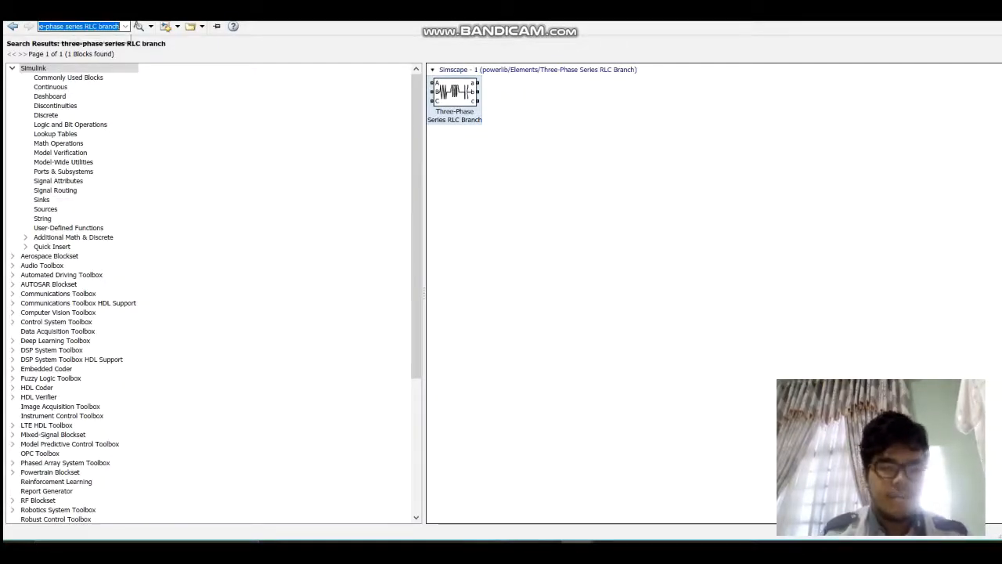
type("rms")
key("Return")
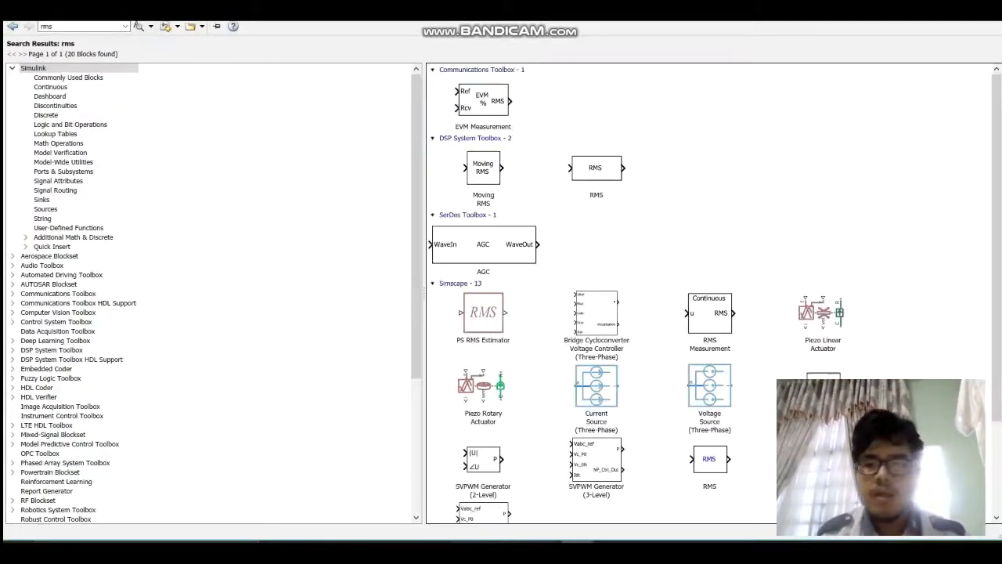
left_click(823, 385)
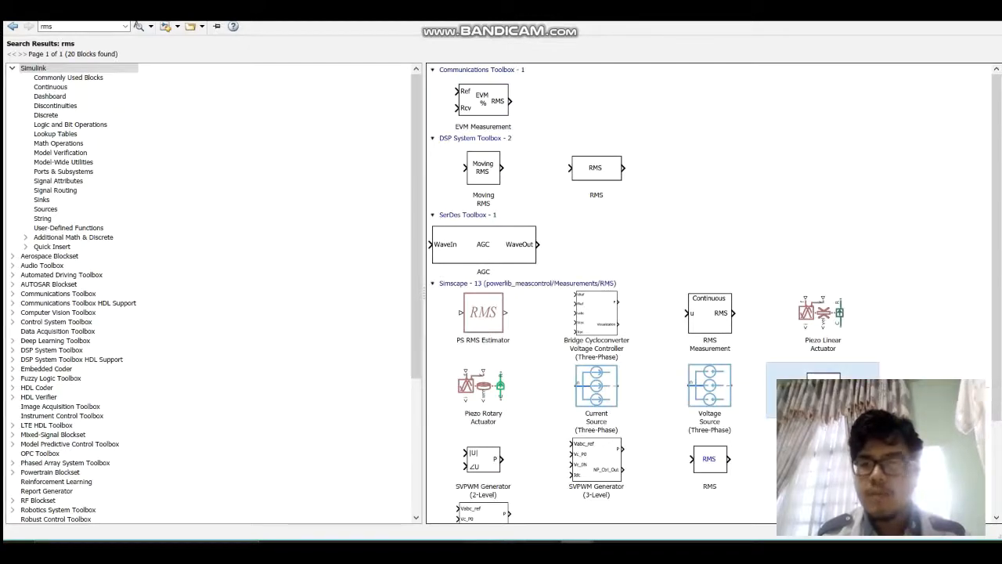
mouse_move(577, 552)
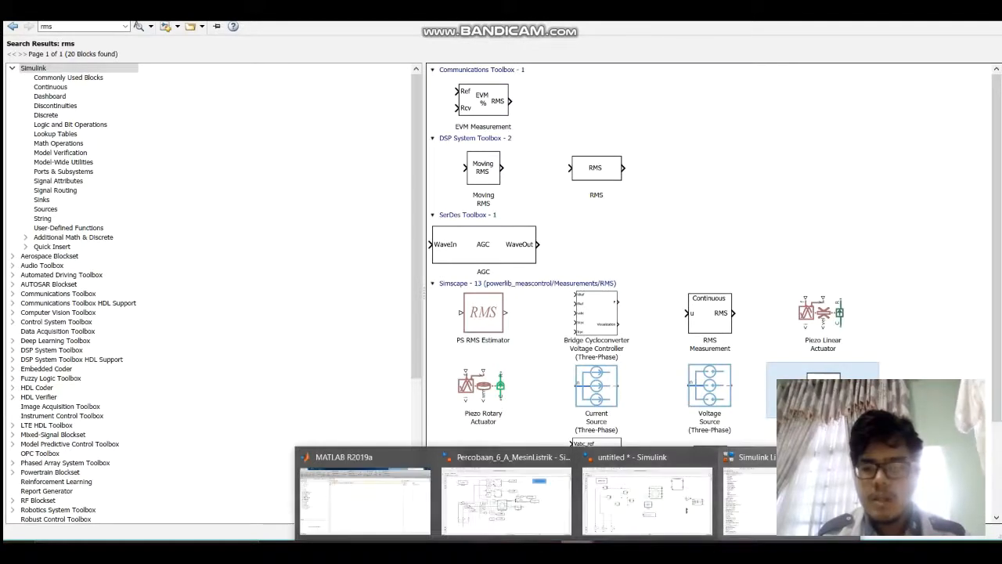
left_click(647, 498)
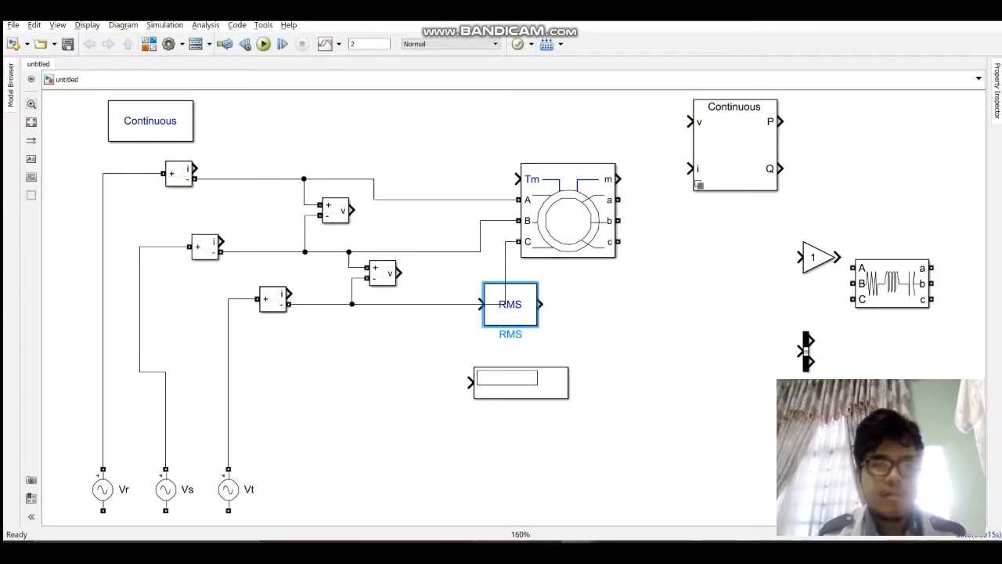
Step: Place the RMS block beside the Display below the machine and connect its output to the Display input
left_click_drag(510, 304, 422, 383)
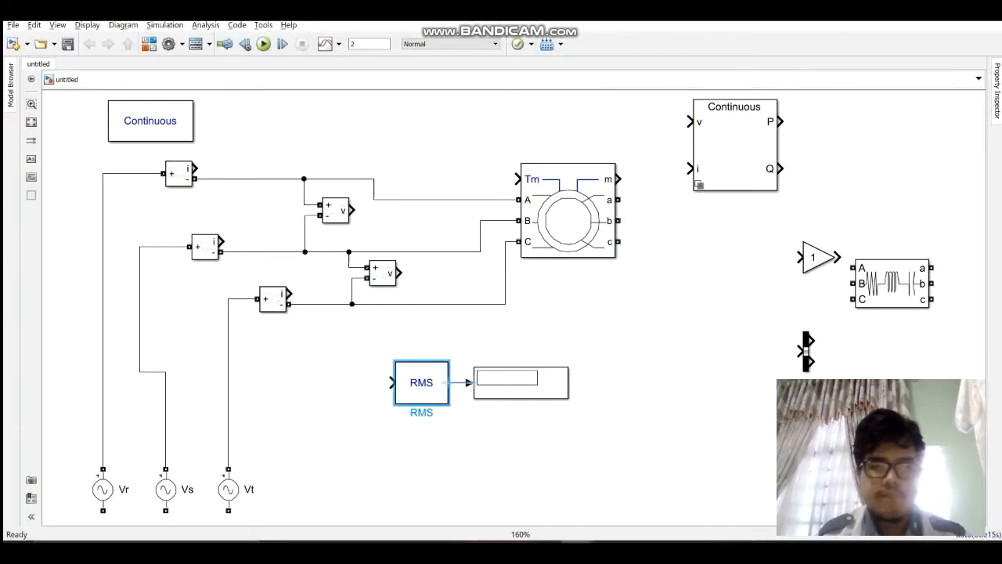
left_click_drag(521, 384, 568, 384)
left_click_drag(421, 382, 459, 382)
key("Escape")
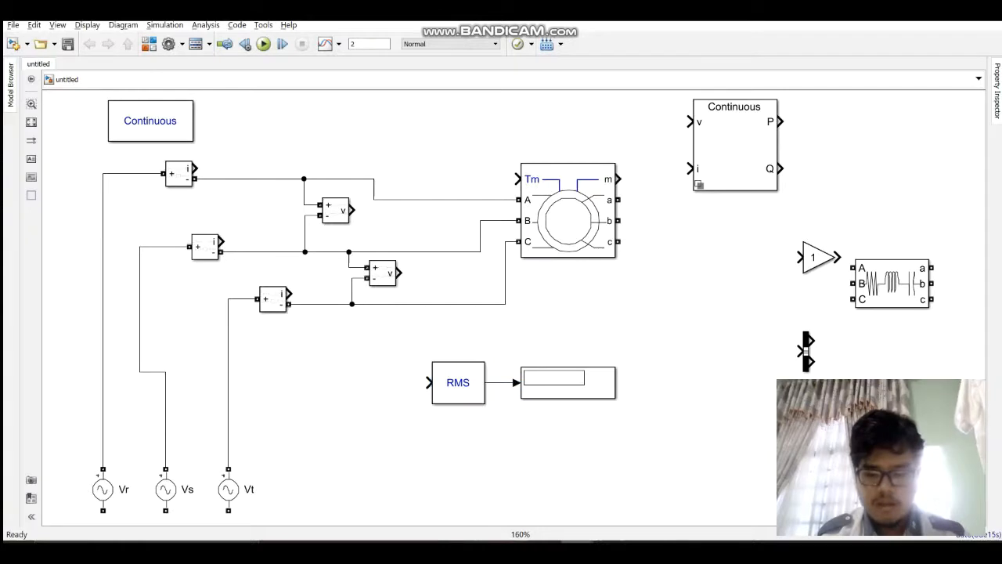
Step: Search the block library for constant, add the Simulink Constant block, and connect it to the asynchronous machine's Tm input
left_click(149, 44)
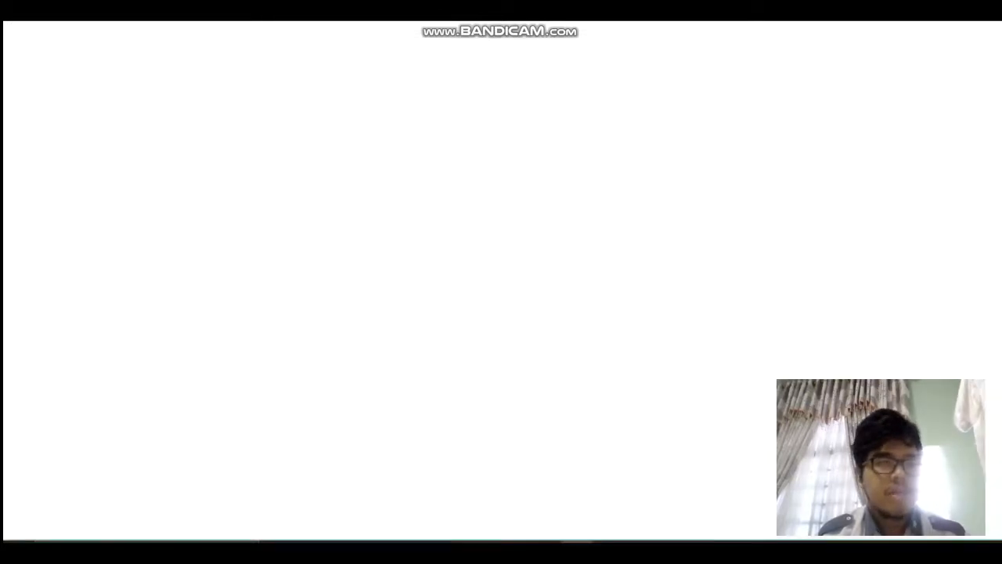
double_click(72, 26)
type("constant")
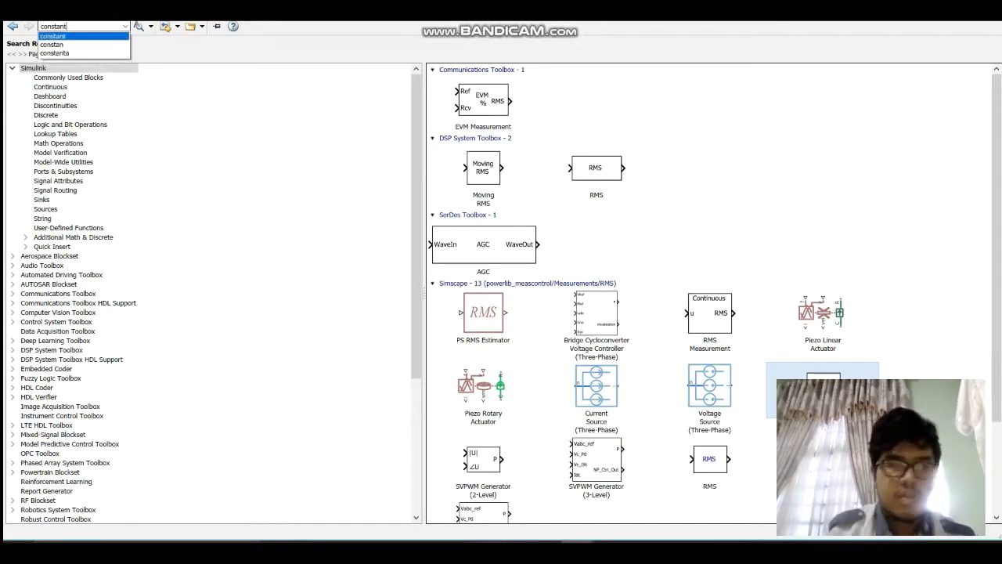
key("Return")
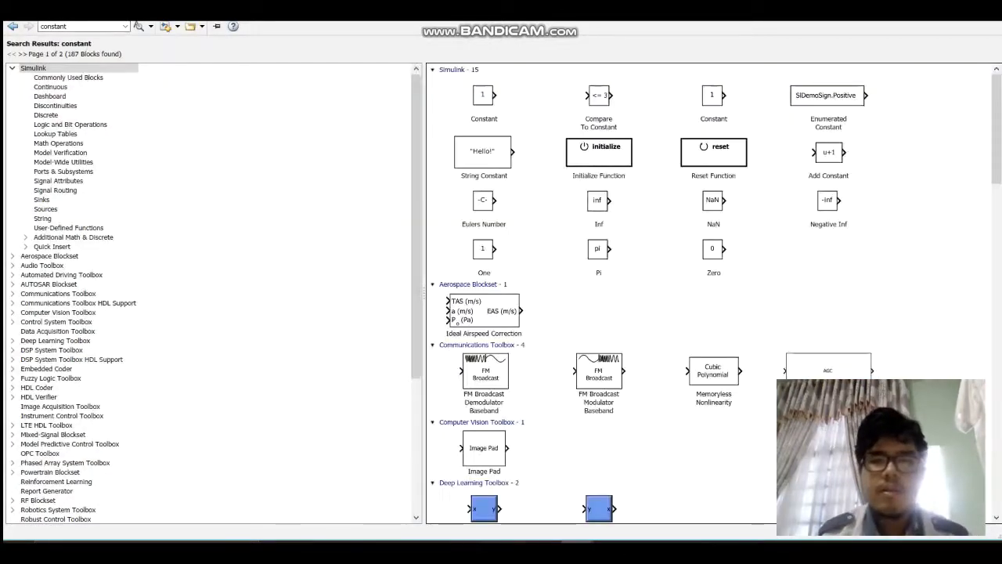
right_click(493, 99)
left_click(559, 106)
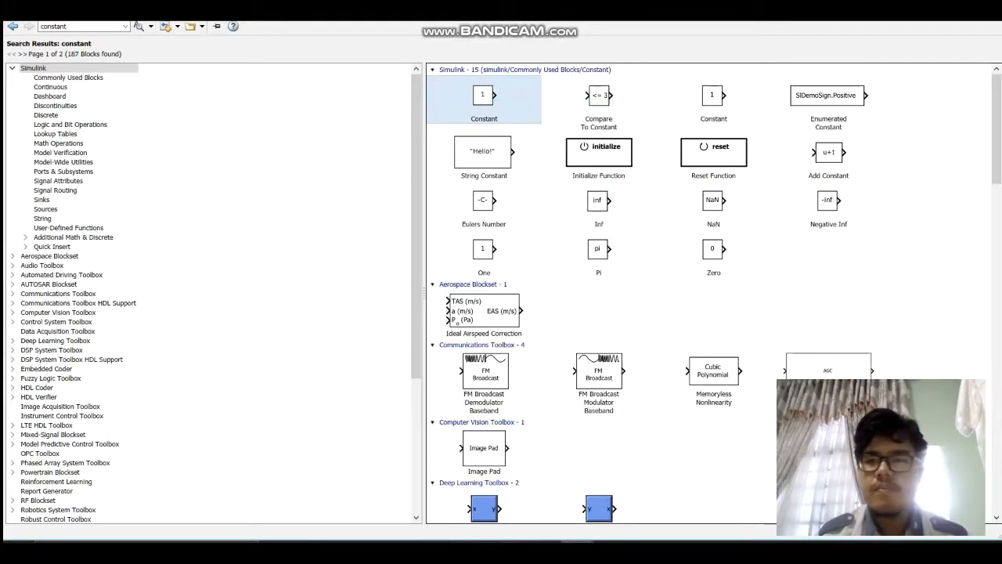
mouse_move(577, 554)
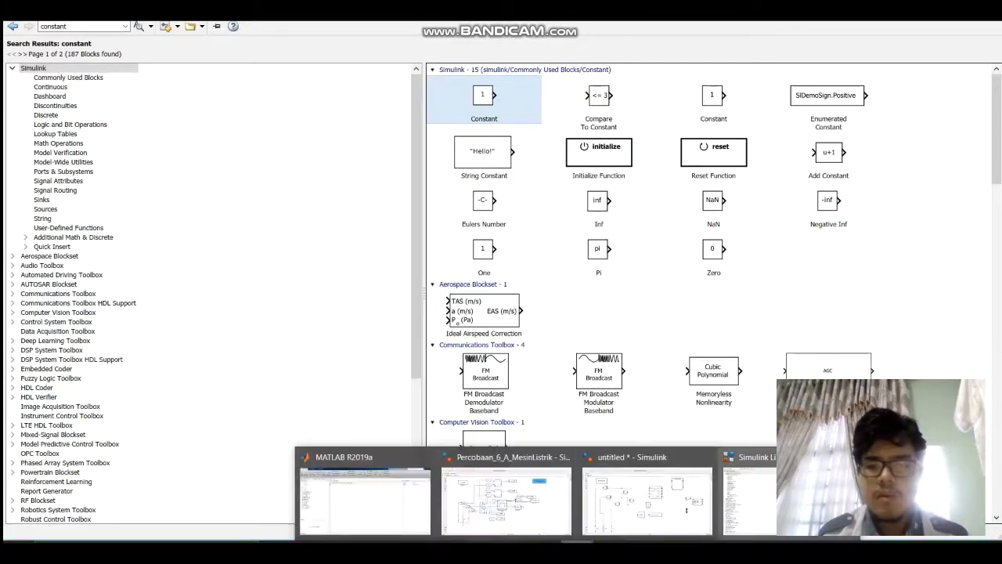
left_click(848, 458)
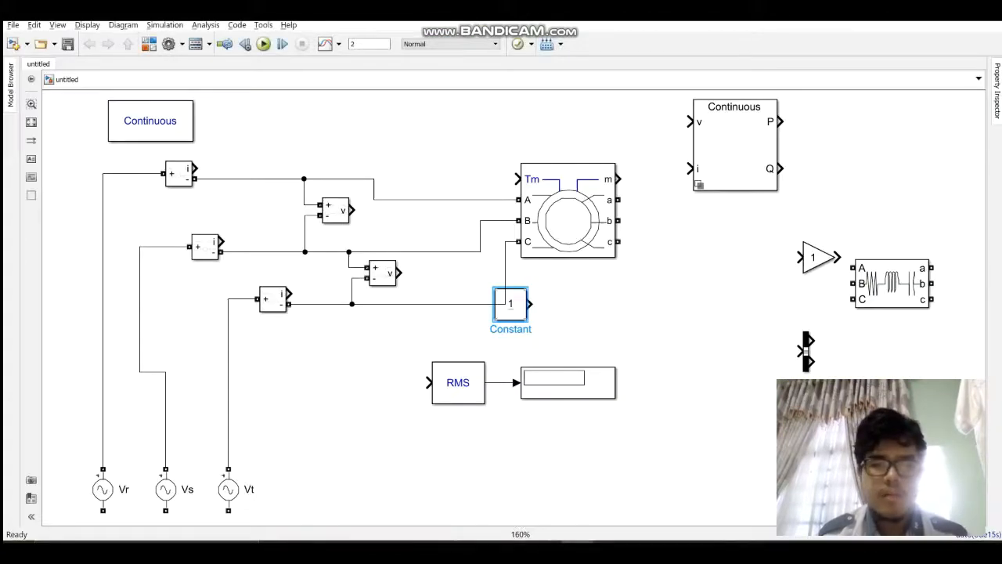
left_click_drag(511, 304, 516, 179)
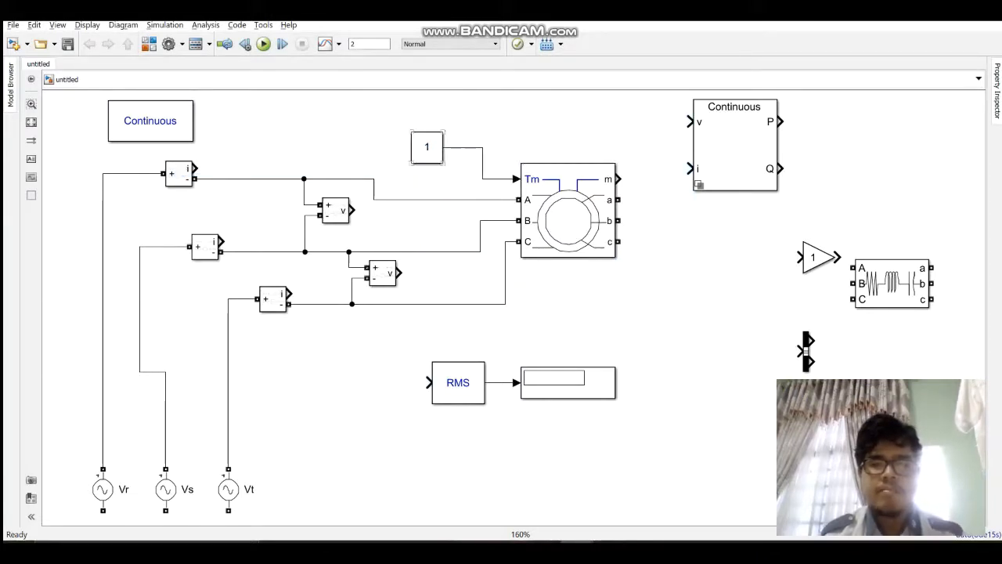
Step: Move the Power Measurement block above the machine and place a copy of it directly beneath the original
scroll(597, 152, "down", 1)
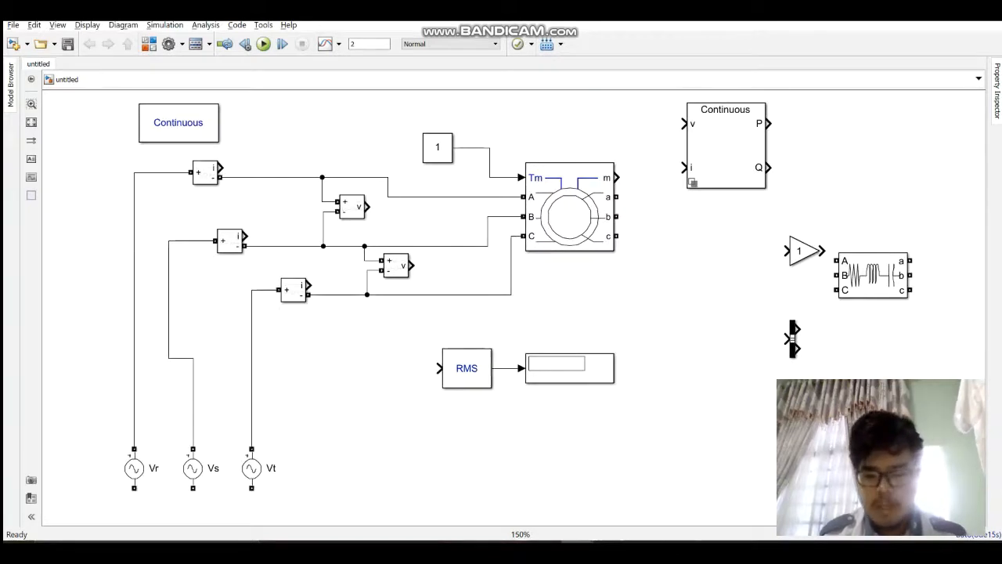
scroll(593, 154, "down", 3)
left_click_drag(593, 153, 572, 268)
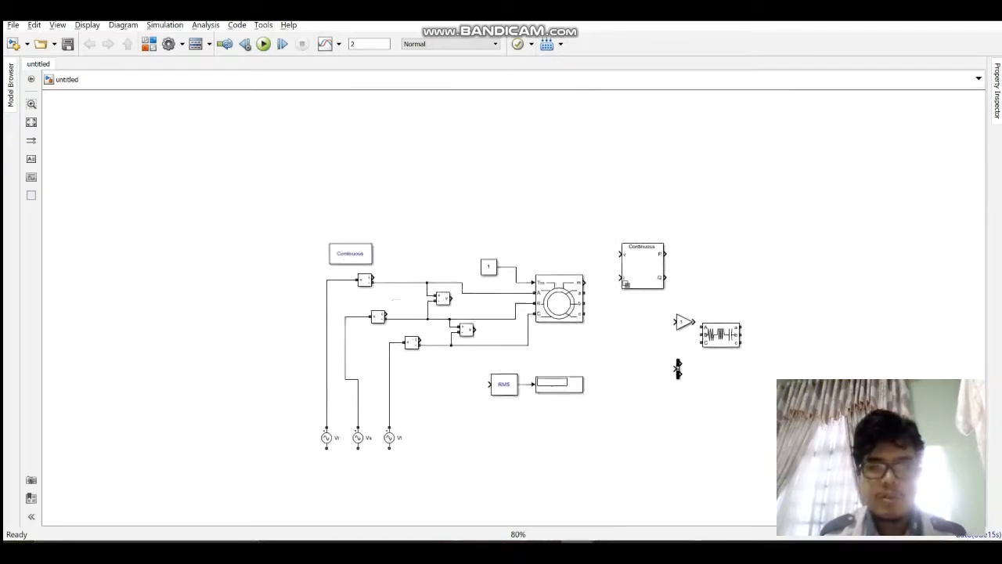
scroll(569, 264, "up", 2)
left_click_drag(690, 279, 539, 135)
left_click(577, 237)
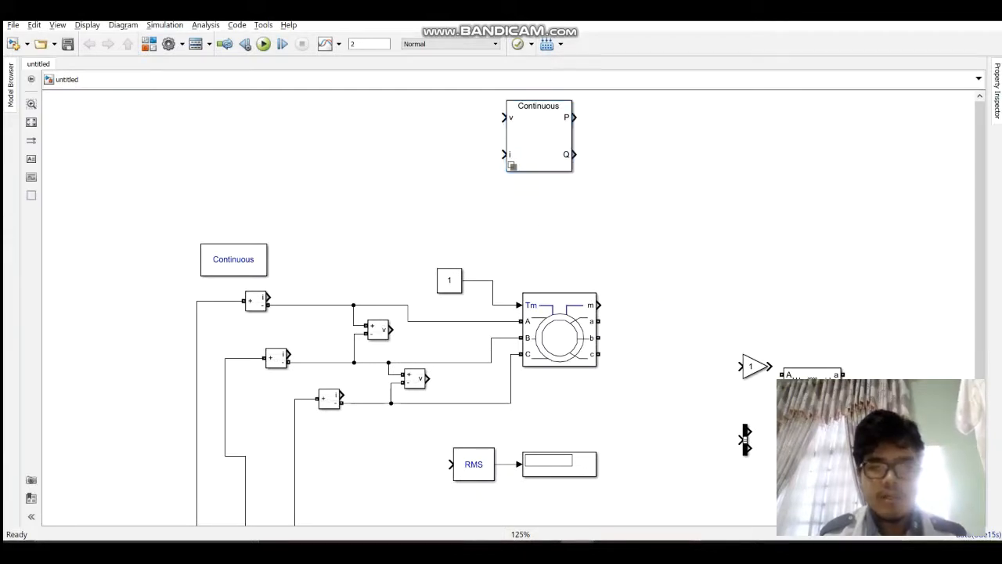
key("ctrl+v")
left_click_drag(577, 238, 547, 217)
left_click_drag(539, 136, 547, 107)
left_click_drag(547, 217, 548, 193)
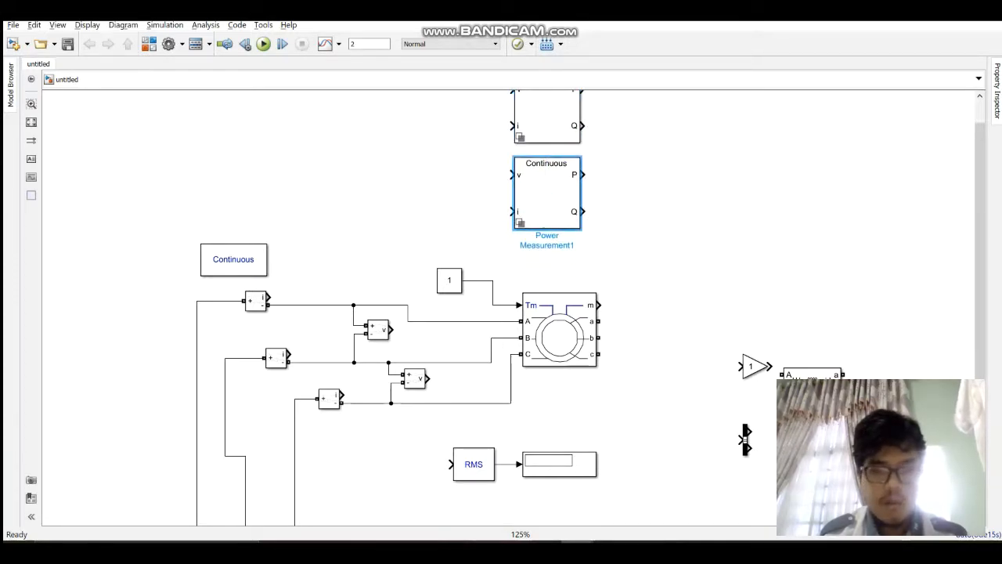
Step: Wire the upper Power Measurement to the first Voltage Measurement and Vr Current Measurement, and the lower one to the second Voltage Measurement and Vt Current Measurement
left_click_drag(392, 329, 513, 159)
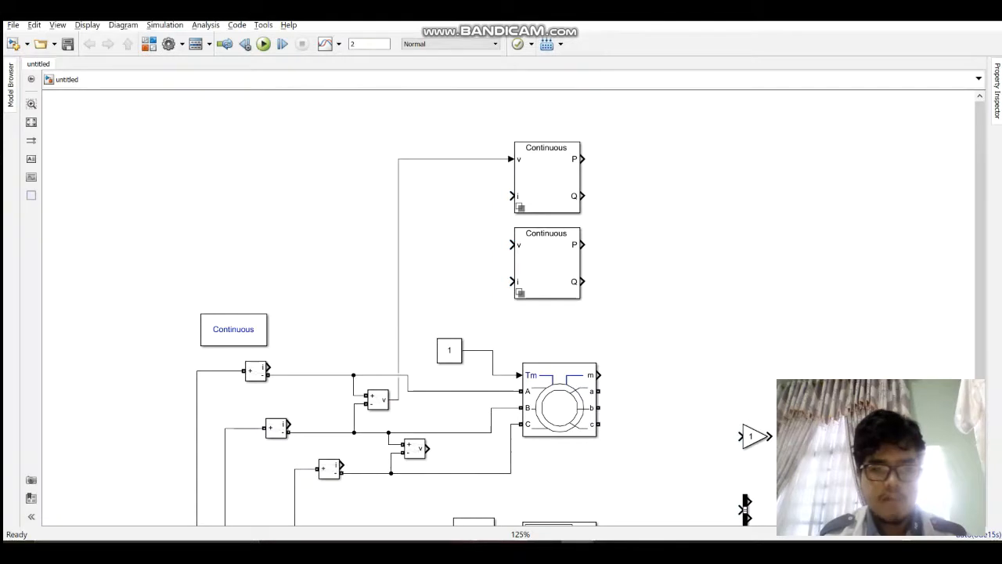
left_click_drag(269, 369, 513, 196)
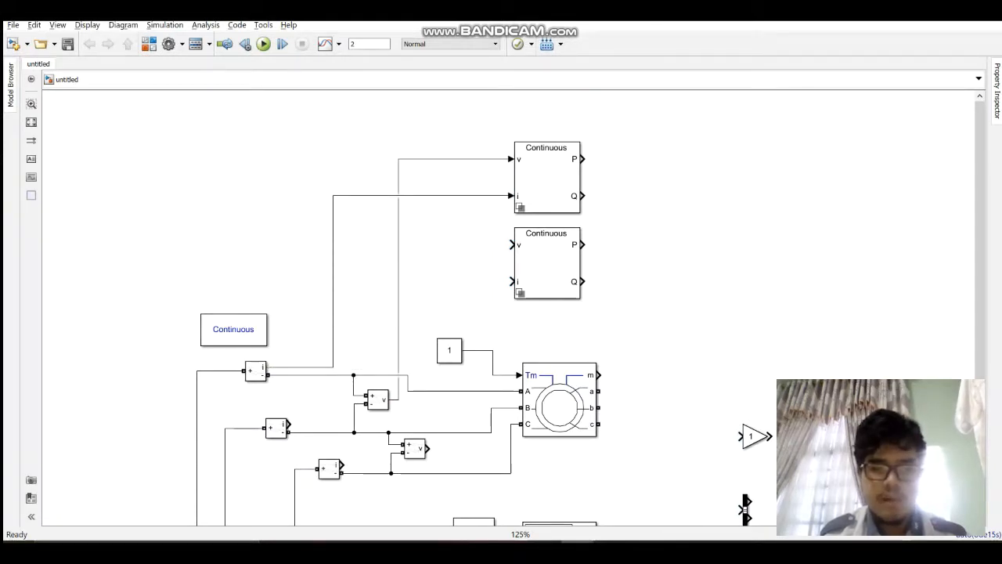
left_click_drag(428, 448, 513, 244)
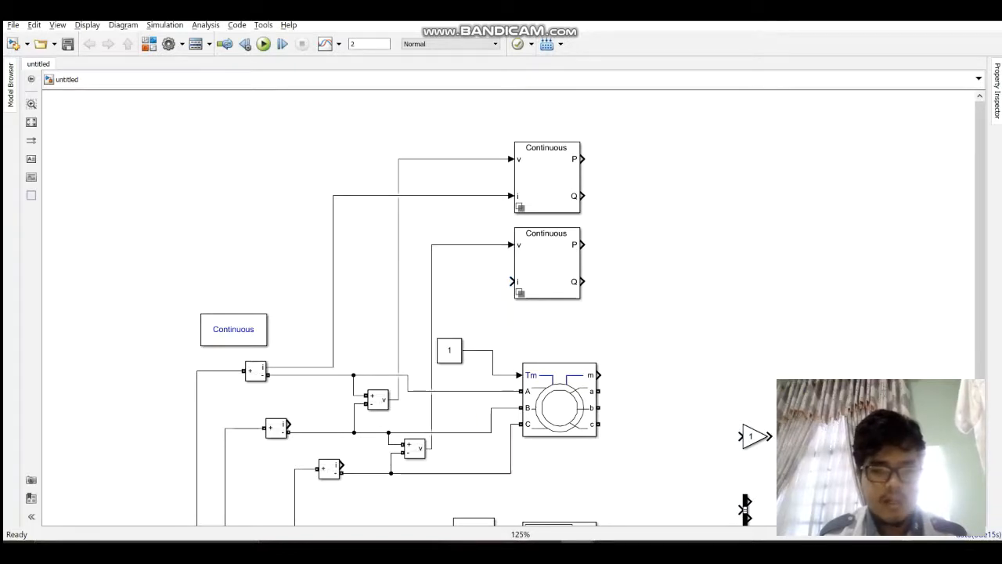
left_click_drag(288, 424, 513, 281)
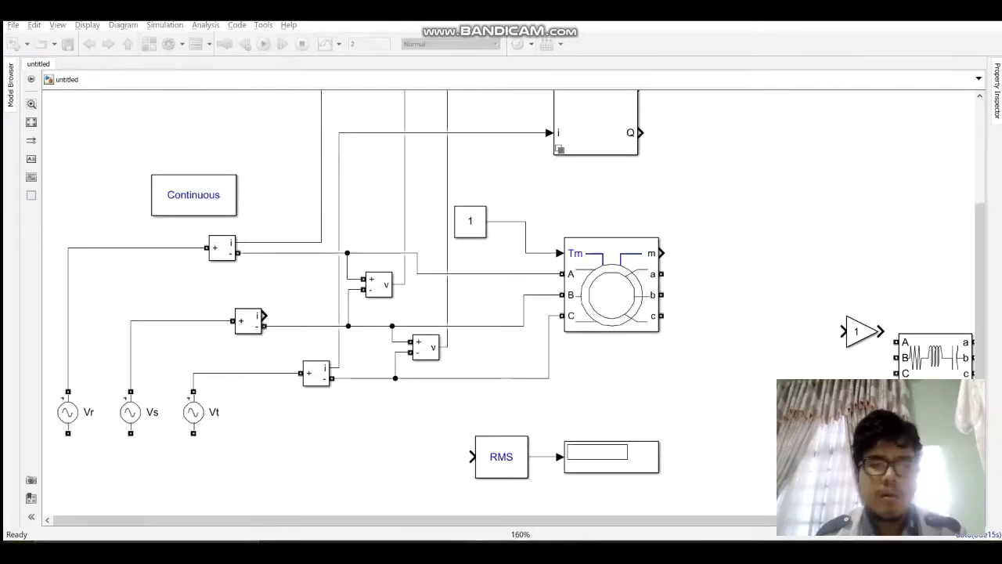
Step: Move the RMS and Display pair just below the phase C wire and connect the Vs Current Measurement's signal output to the RMS input
left_click_drag(411, 427, 697, 504)
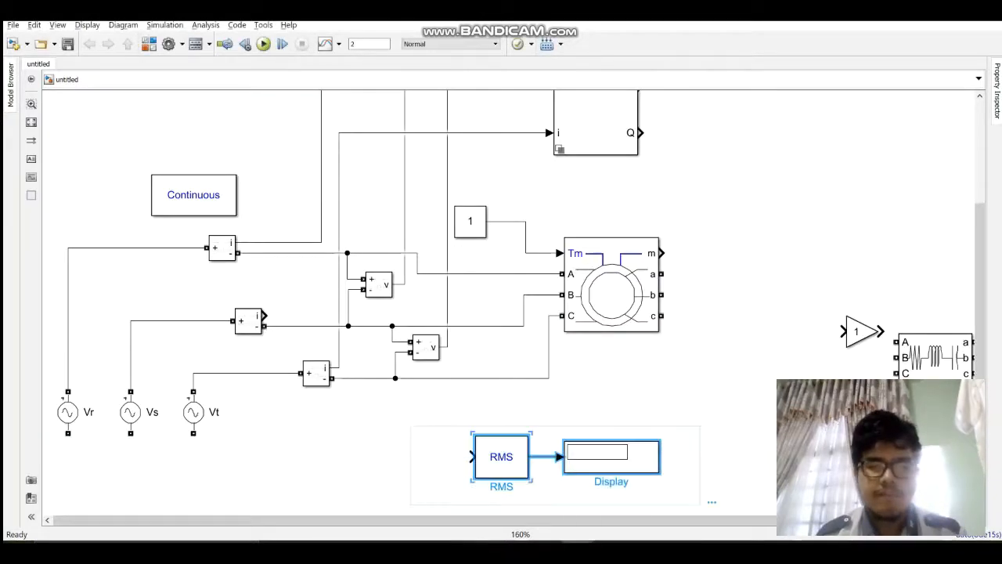
left_click_drag(612, 458, 528, 426)
left_click_drag(501, 313, 574, 201)
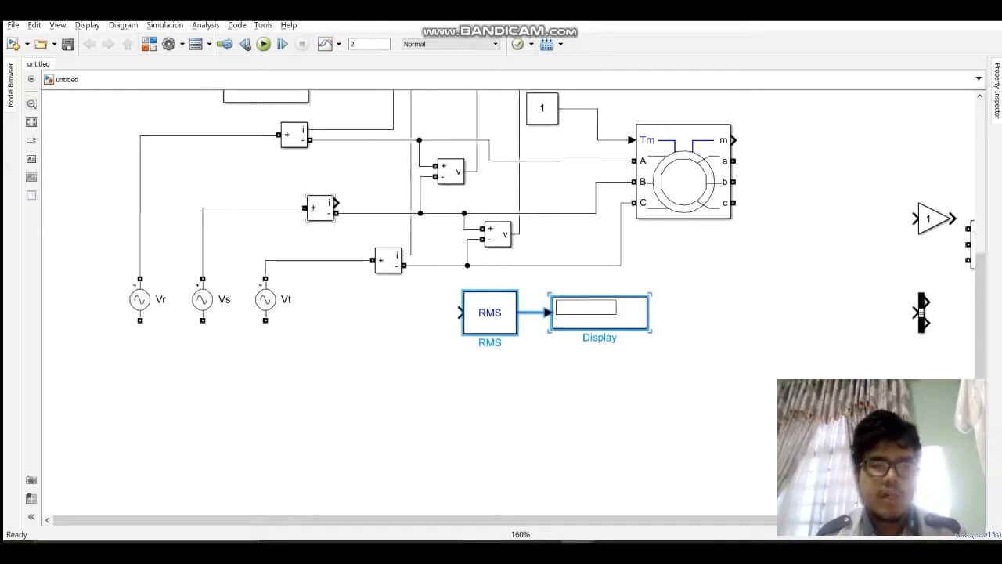
left_click_drag(336, 203, 410, 203)
mouse_move(450, 284)
left_mouse_down()
mouse_move(446, 299)
mouse_move(458, 313)
left_mouse_up()
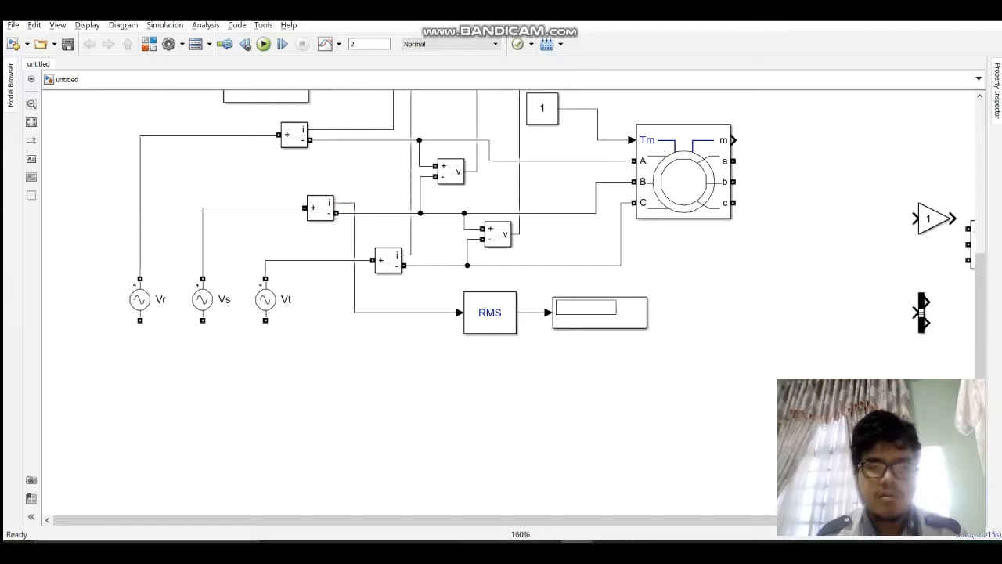
Step: Move the connected RMS and Display pair farther down, leaving clear space beneath the phase C wire
left_click_drag(459, 276, 584, 381)
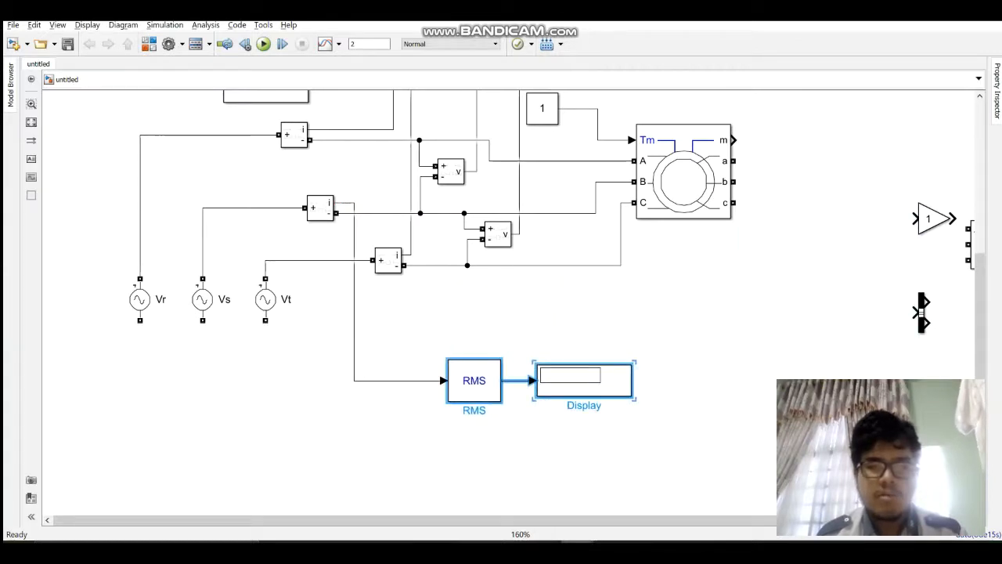
left_click(541, 440)
mouse_move(475, 381)
left_mouse_down()
mouse_move(495, 381)
mouse_move(475, 381)
left_mouse_up()
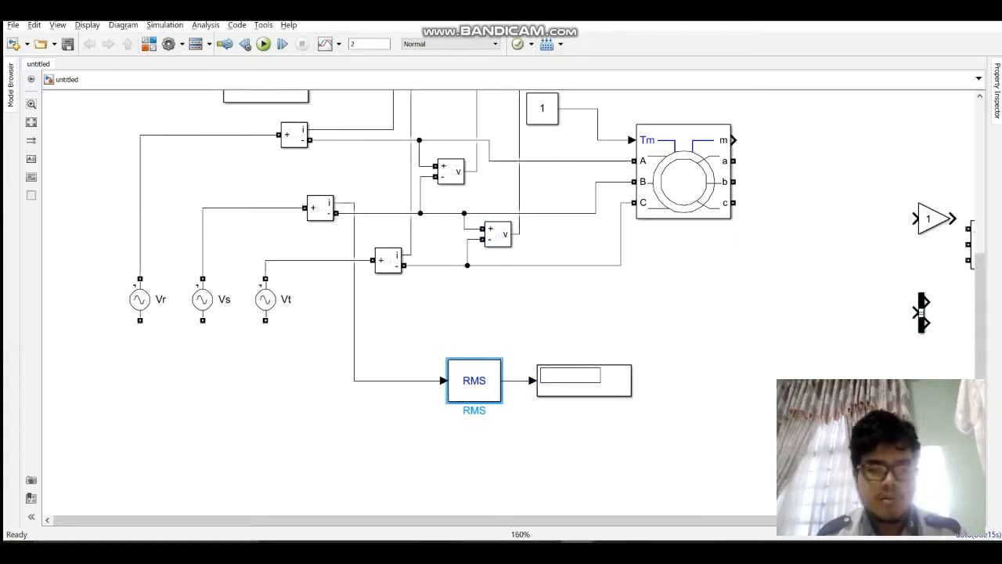
key("ctrl+z")
left_click_drag(490, 312, 486, 366)
key("ctrl+z")
left_click_drag(496, 269, 607, 418)
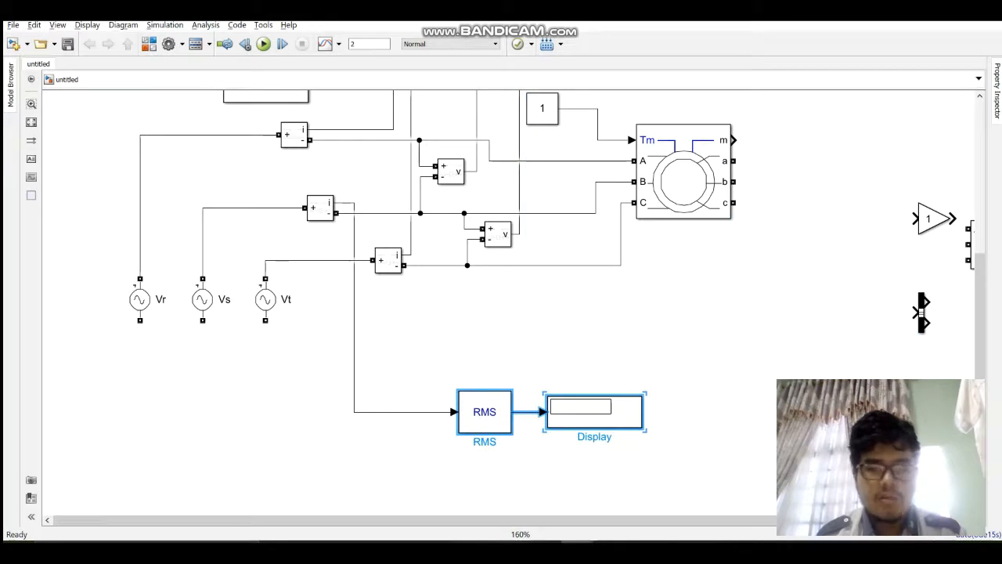
Step: Add a copy of the RMS and Display pair above the original and connect it to the second Voltage Measurement's output
key("ctrl+v")
mouse_move(495, 380)
left_mouse_down()
mouse_move(475, 344)
mouse_move(526, 343)
mouse_move(482, 397)
mouse_move(476, 288)
left_mouse_up()
left_click_drag(509, 376, 530, 377)
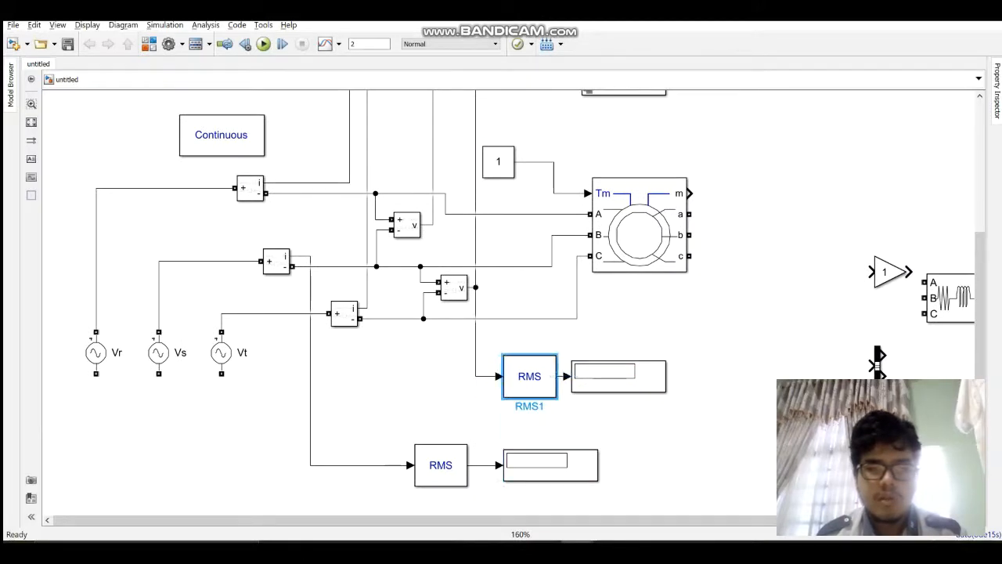
left_click_drag(618, 377, 629, 371)
Step: Align the current-measuring RMS and Display pair directly beneath the voltage-measuring pair
left_click_drag(432, 418, 600, 473)
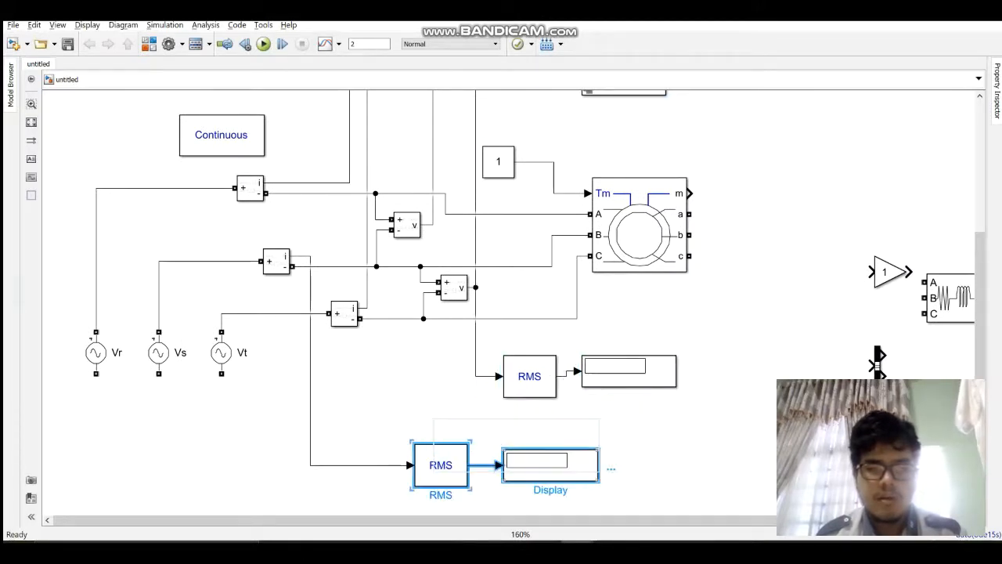
left_click_drag(441, 465, 529, 444)
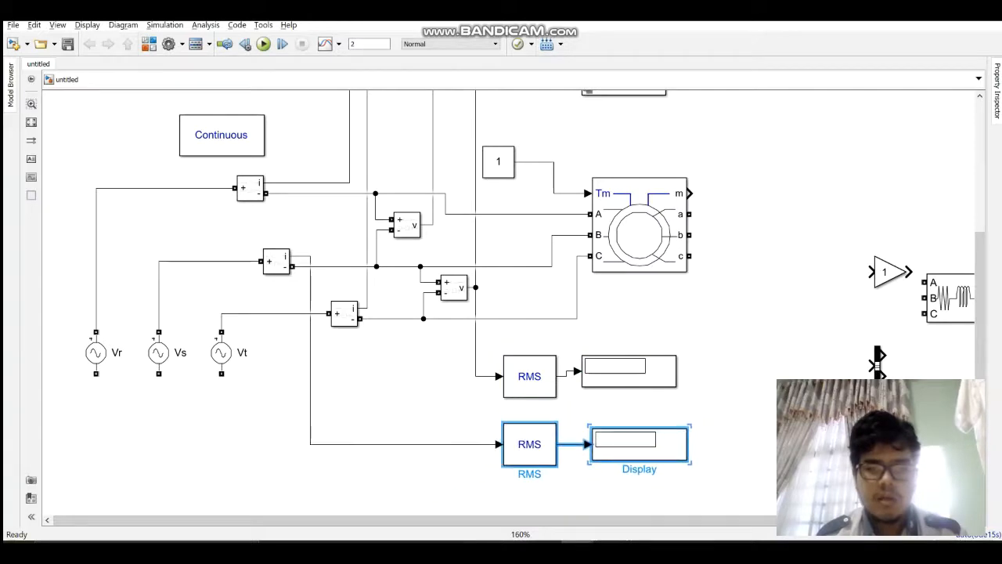
left_click(662, 483)
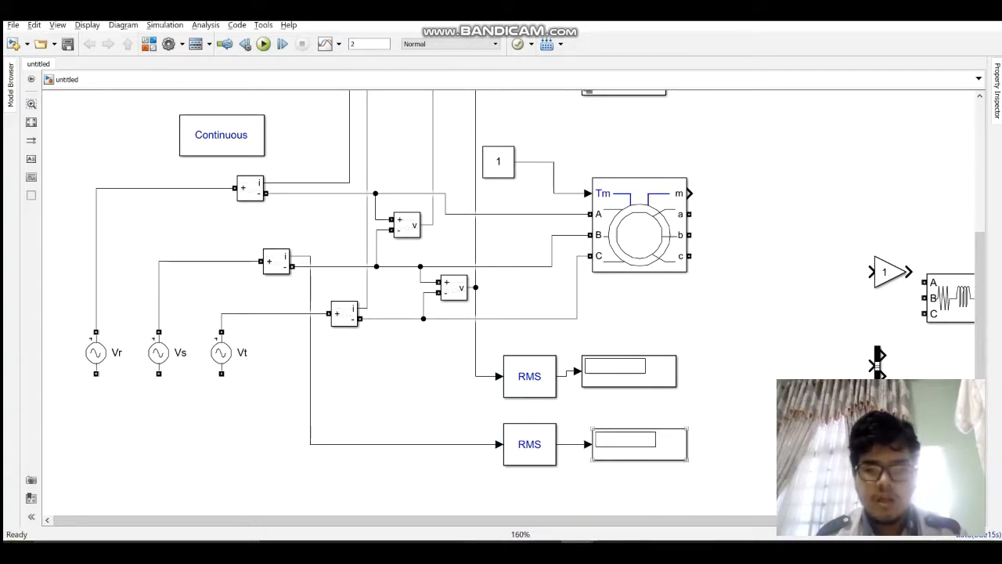
Step: Rename the current-measuring Display as I and the voltage-measuring Display as V
left_click(639, 443)
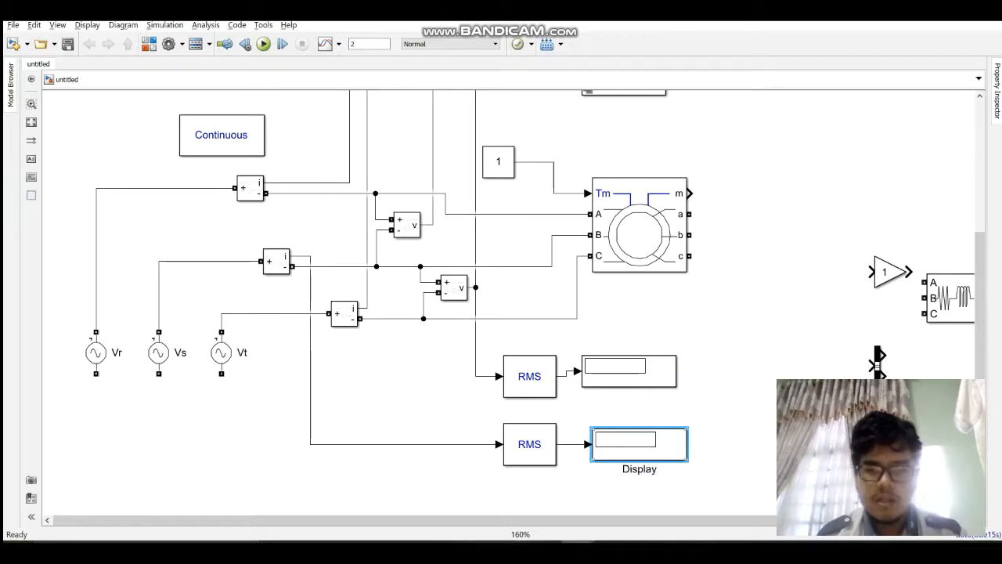
left_click(654, 469)
key("BackSpace")
key("BackSpace")
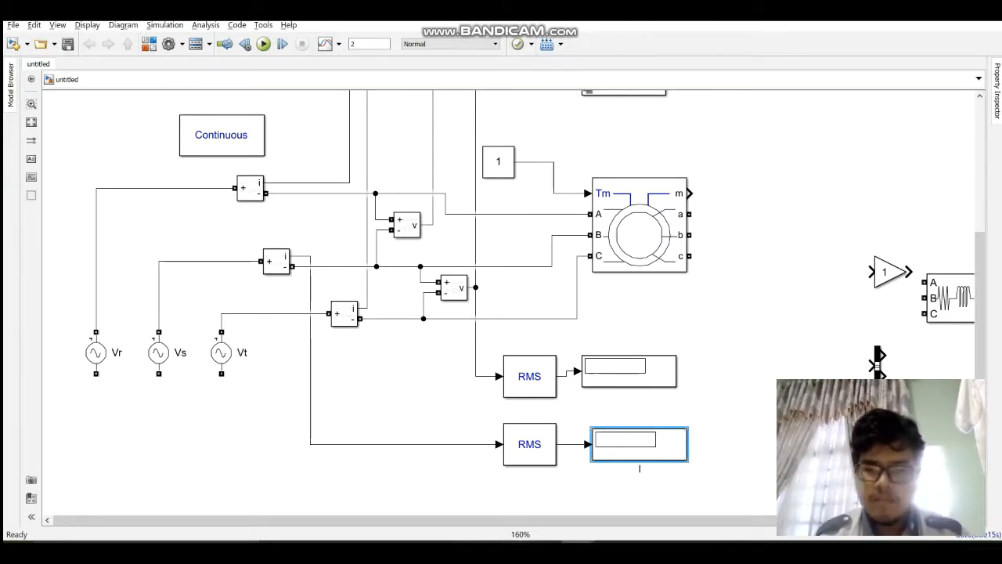
left_click(636, 373)
left_click(644, 335)
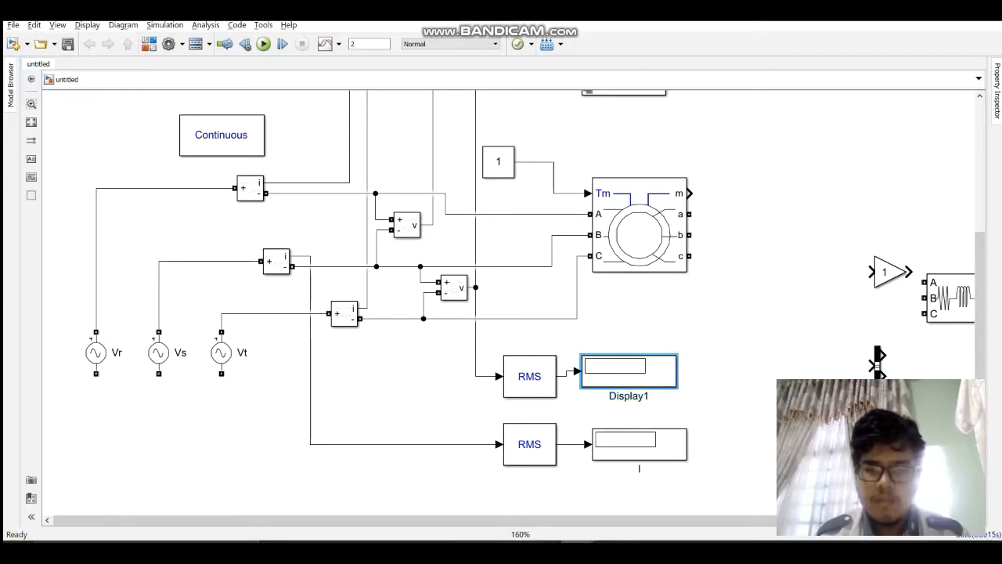
key("BackSpace")
key("BackSpace")
key("BackSpace")
key("BackSpace")
key("BackSpace")
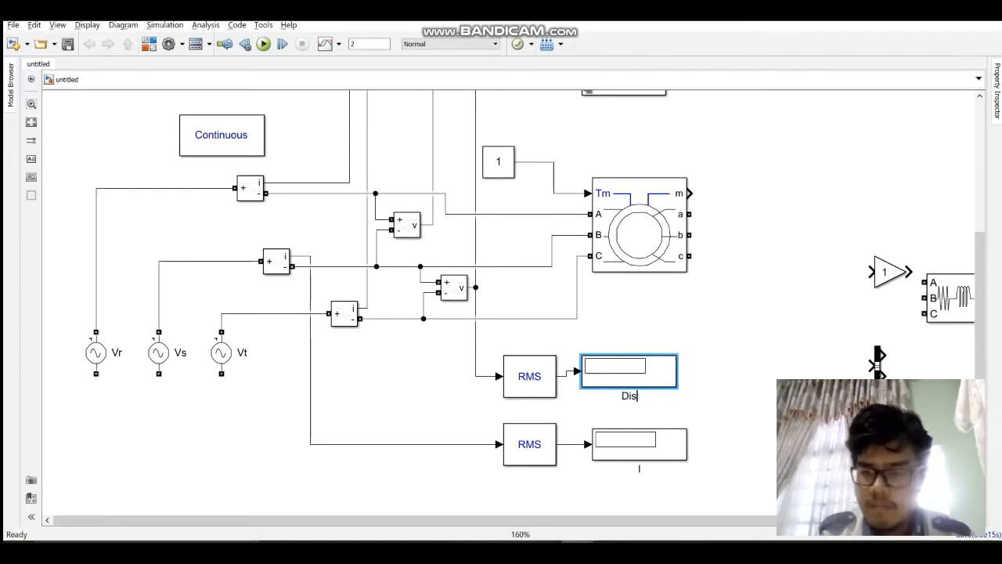
type("V")
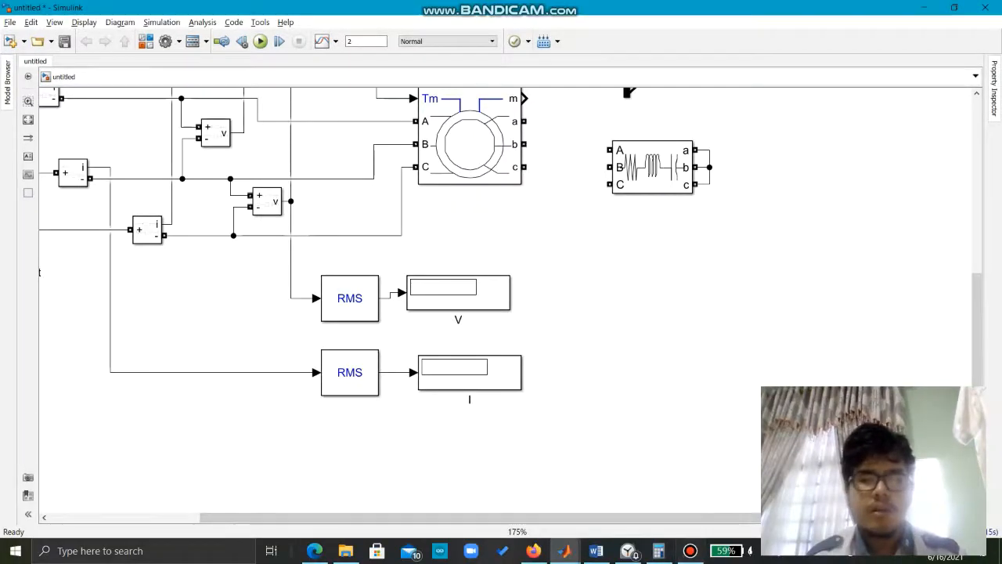
Step: Place two copies of the Display block and connect one to the P output of each Power Measurement
scroll(509, 306, "up", 8)
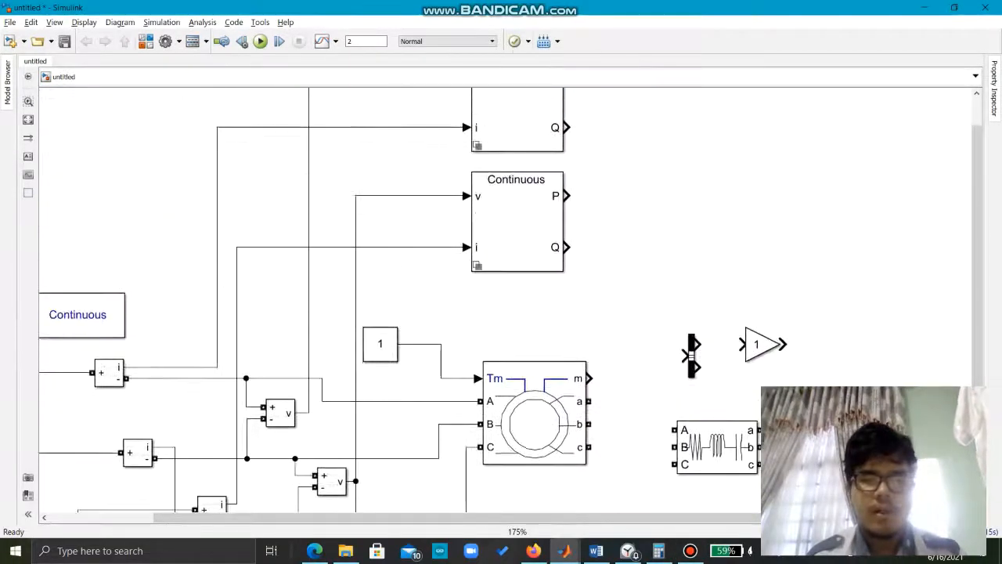
scroll(509, 306, "down", 7)
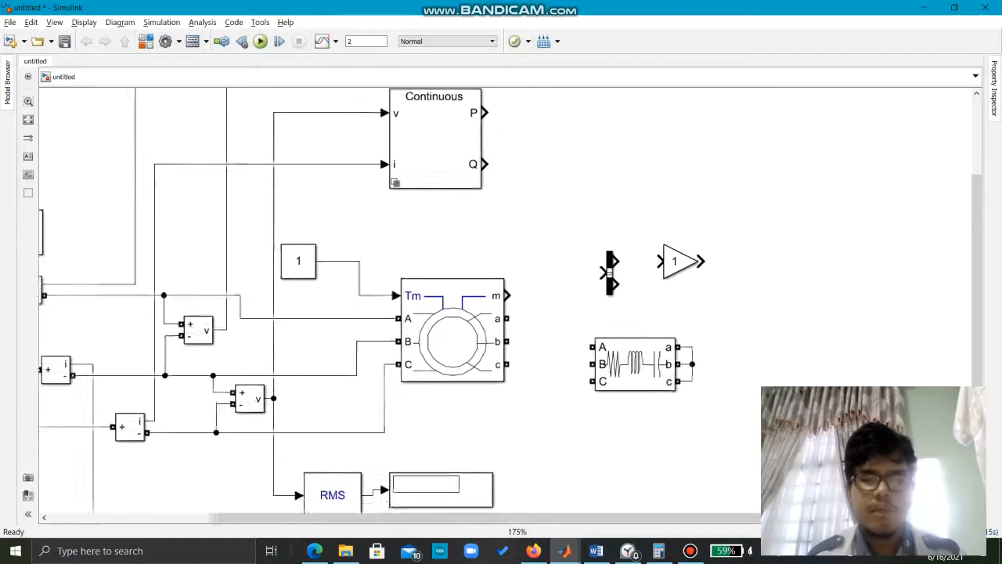
left_click(431, 356)
key("ctrl+c")
scroll(509, 305, "up", 10)
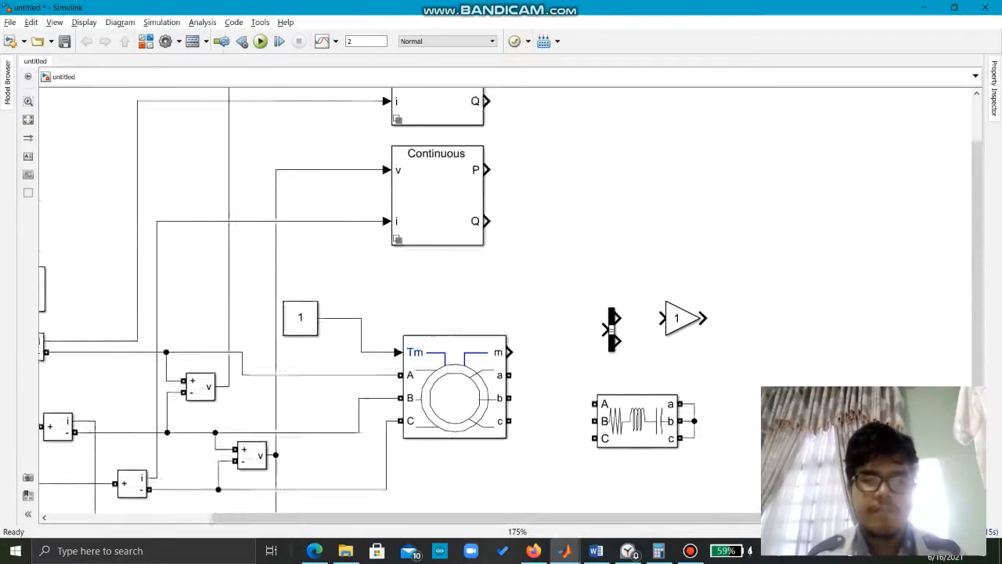
scroll(509, 305, "right", 3)
key("ctrl+v")
left_click_drag(544, 396, 532, 311)
scroll(501, 313, "down", 5)
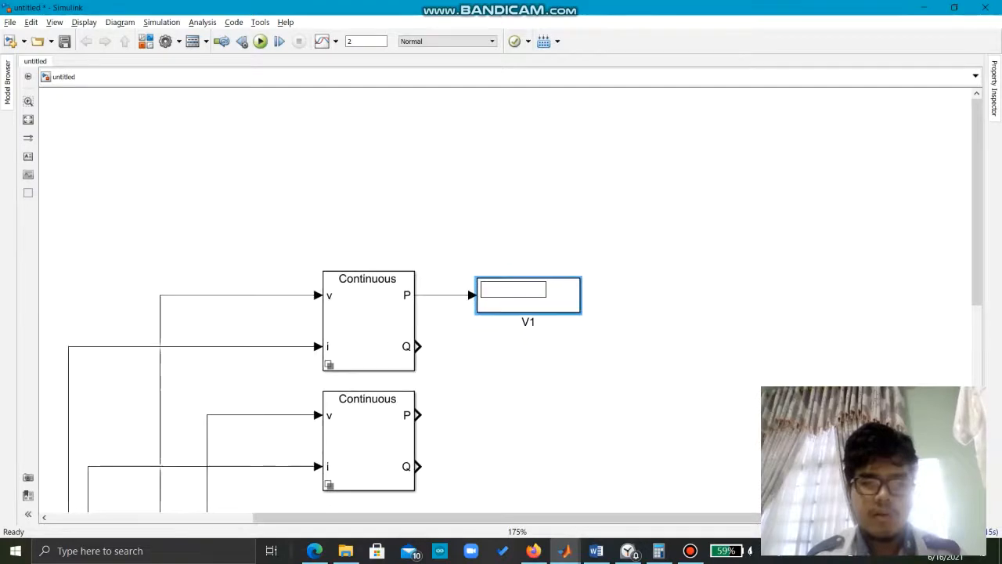
key("ctrl+v")
left_click_drag(502, 272, 487, 253)
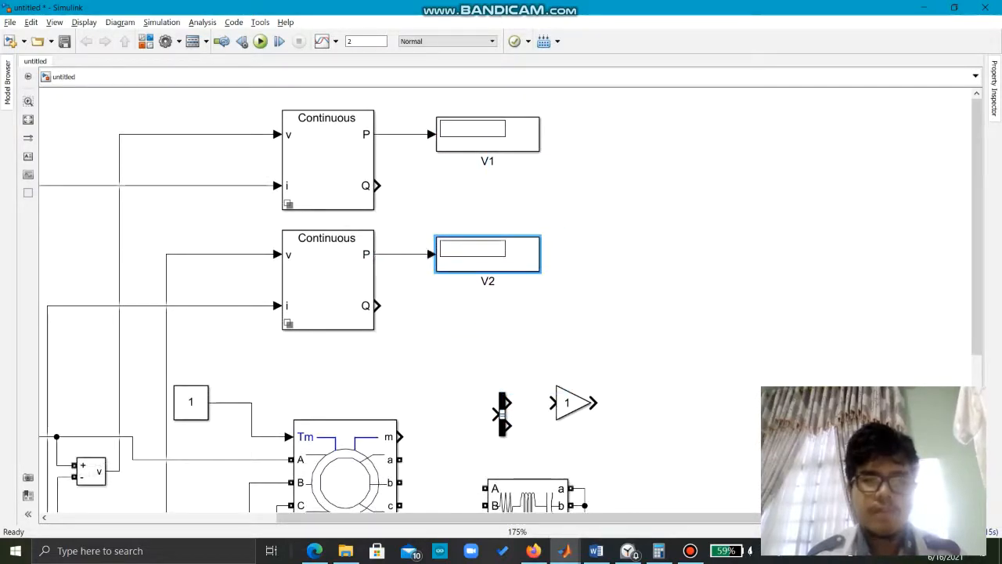
Step: Rename the upper Power Measurement's Display as A and the lower one's Display as B
left_click(487, 133)
left_click(488, 161)
key("BackSpace")
key("BackSpace")
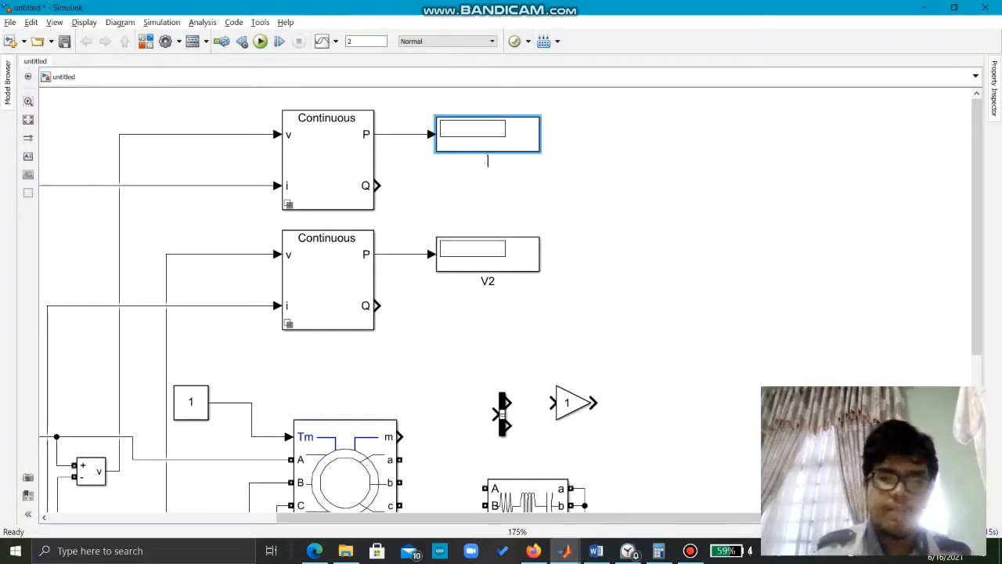
type("S")
key("BackSpace")
type("A")
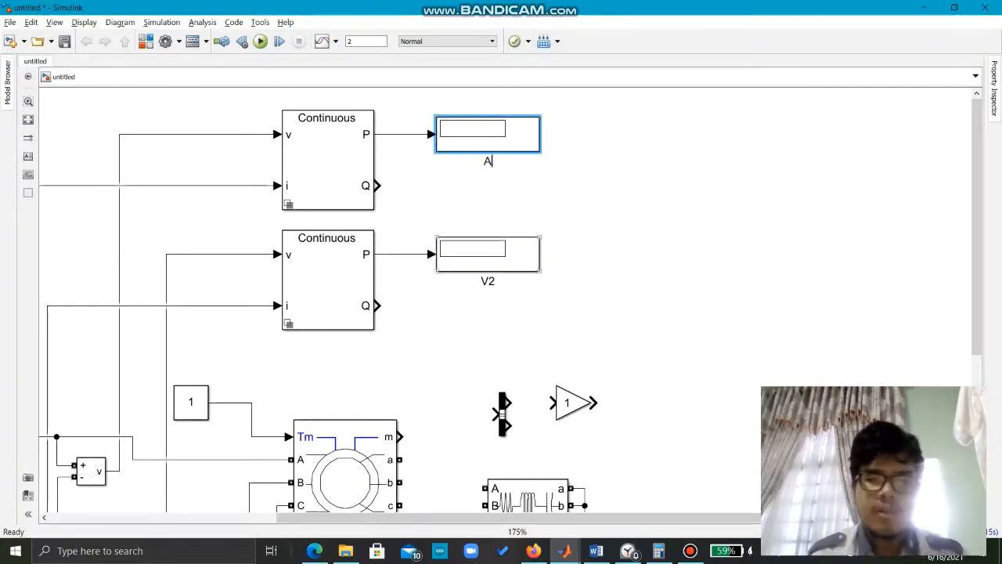
left_click(487, 253)
left_click(488, 281)
key("BackSpace")
key("BackSpace")
type("B")
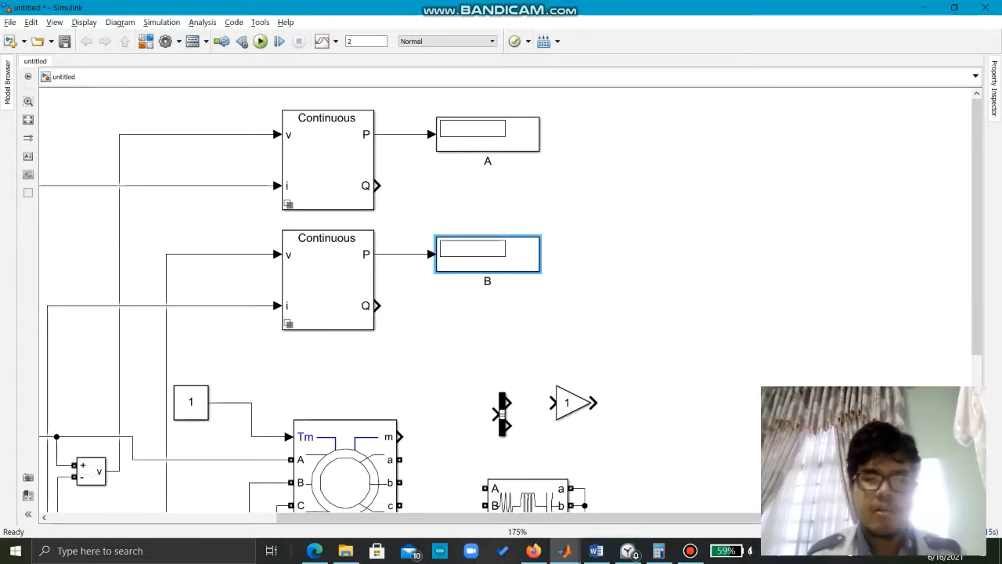
left_click(665, 329)
Step: Connect the machine's rotor terminals a, b and c to inputs A, B and C of the three-phase RLC branch
scroll(501, 313, "down", 5)
scroll(501, 314, "down", 1)
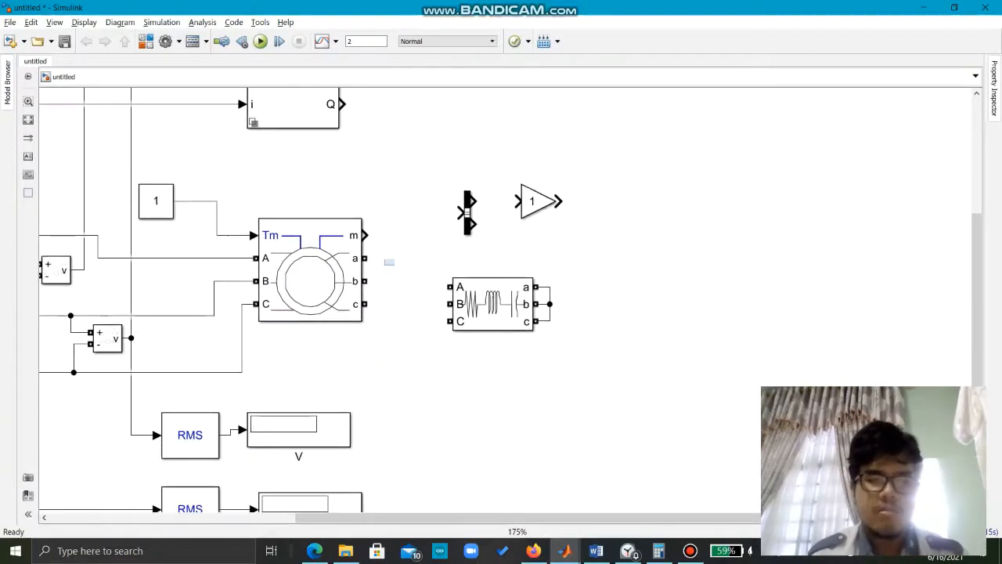
scroll(389, 262, "down", 1)
scroll(314, 271, "up", 1)
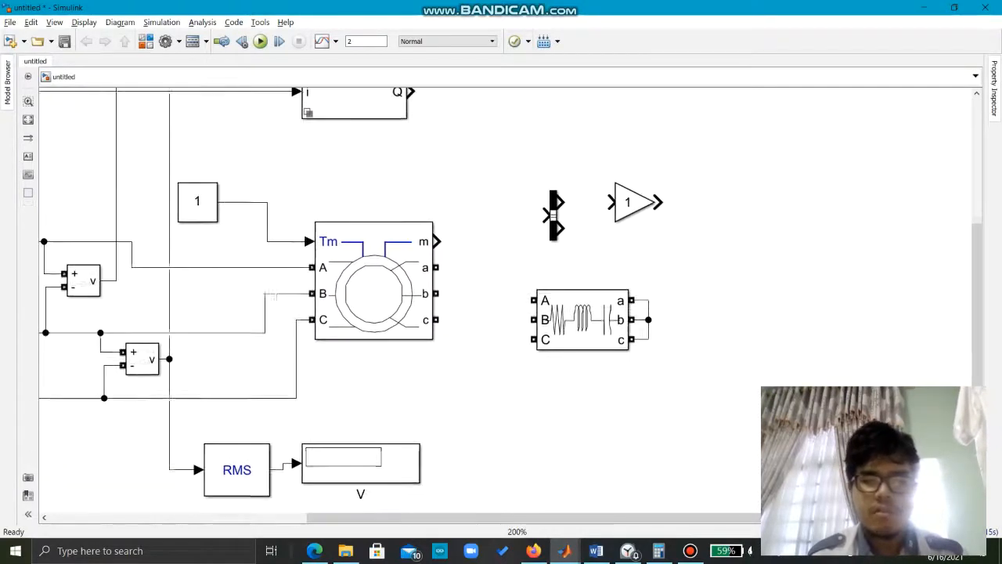
scroll(502, 305, "down", 1)
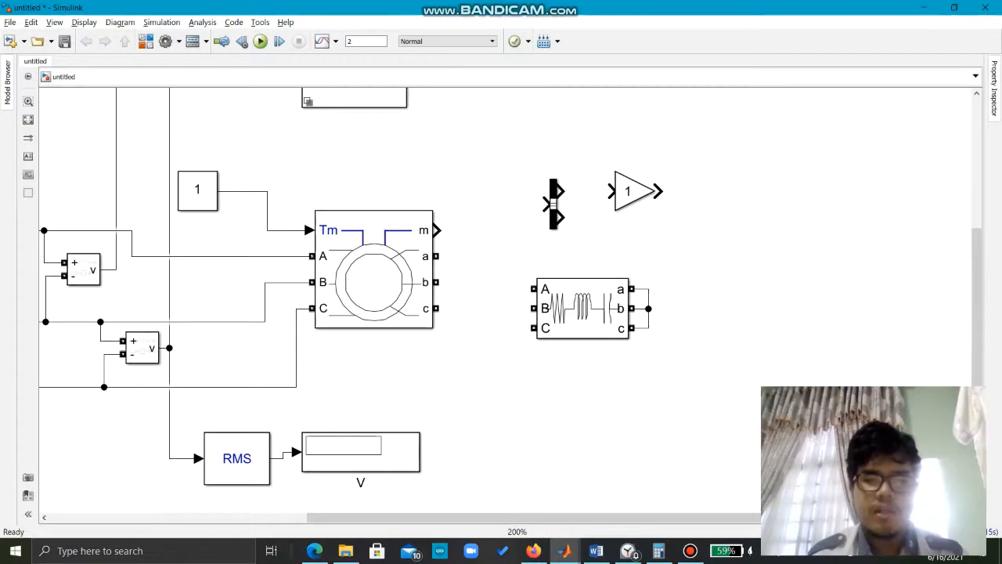
left_click_drag(435, 256, 535, 289)
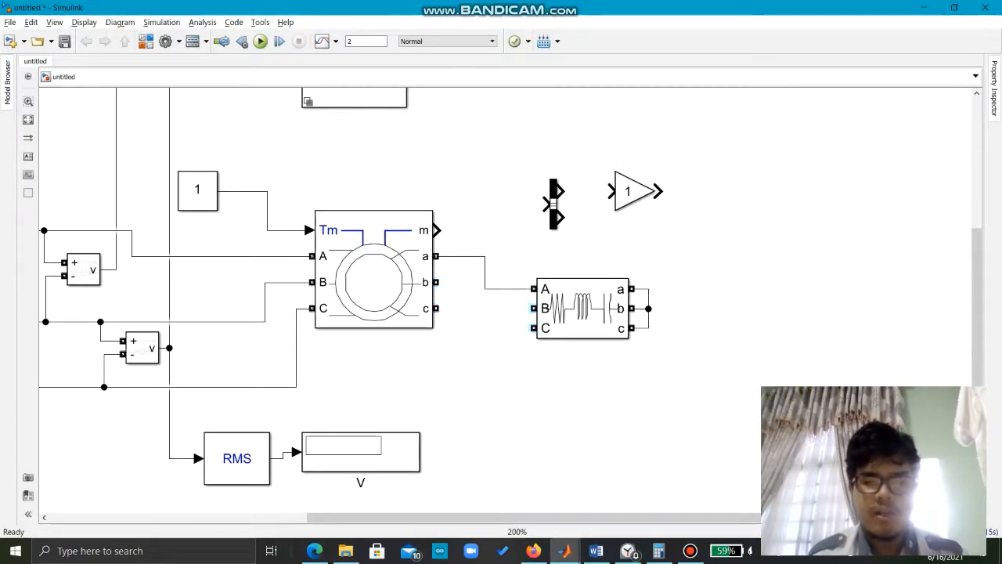
left_click_drag(435, 281, 534, 308)
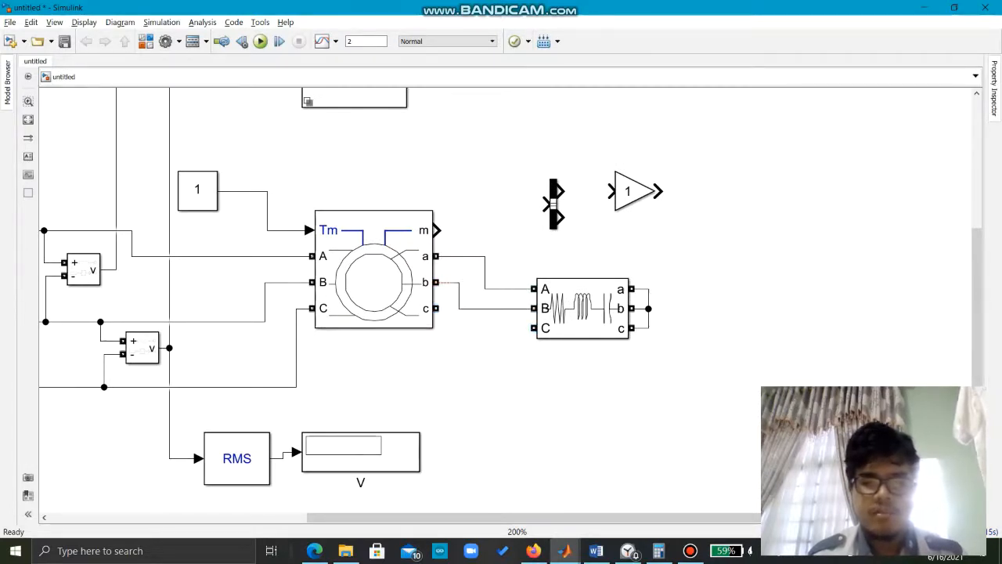
left_click_drag(448, 308, 534, 328)
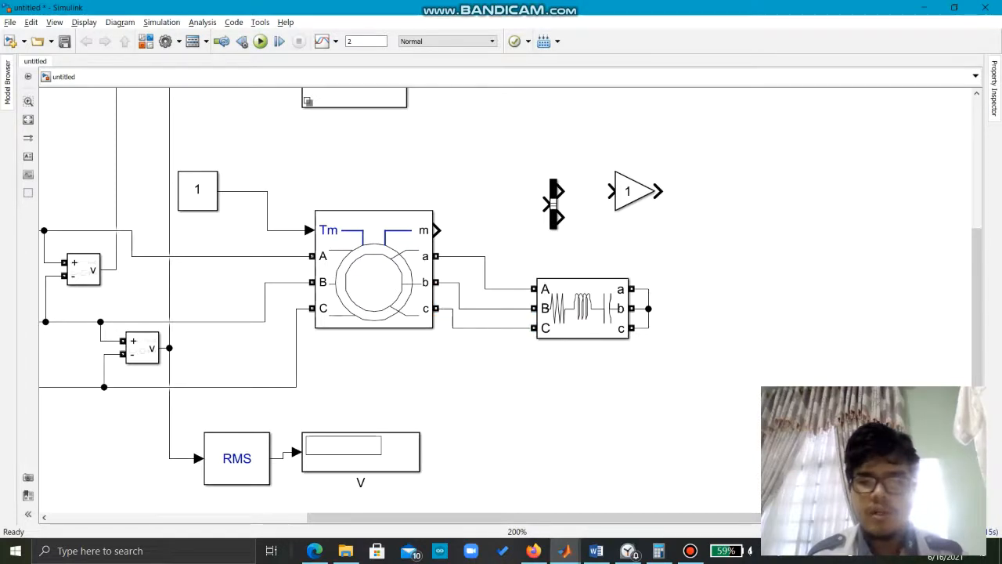
Step: Connect the machine's m output to the Bus Selector and the selector's first output to the Gain block
left_click_drag(505, 299, 529, 338)
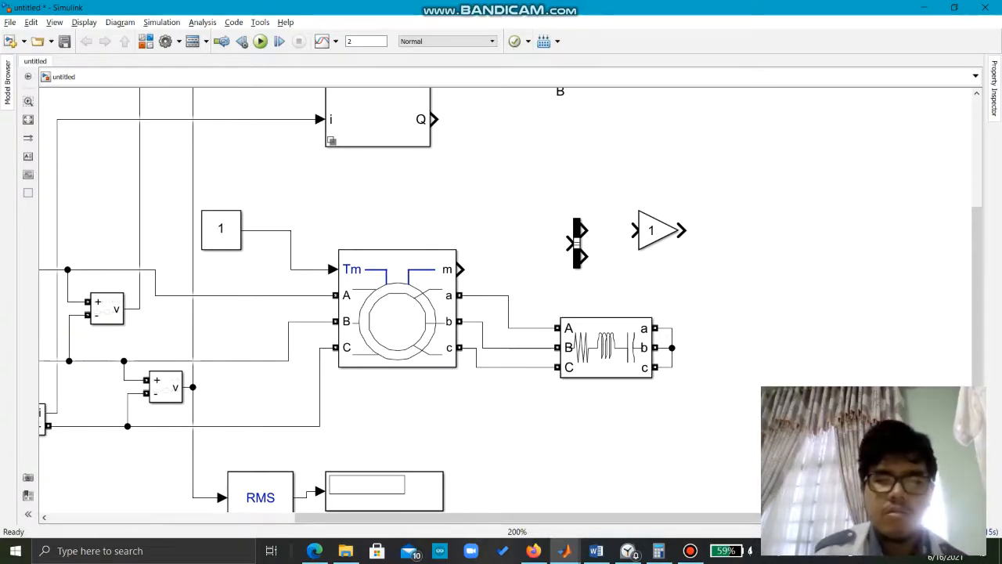
left_click_drag(460, 270, 567, 243)
scroll(510, 304, "right", 2)
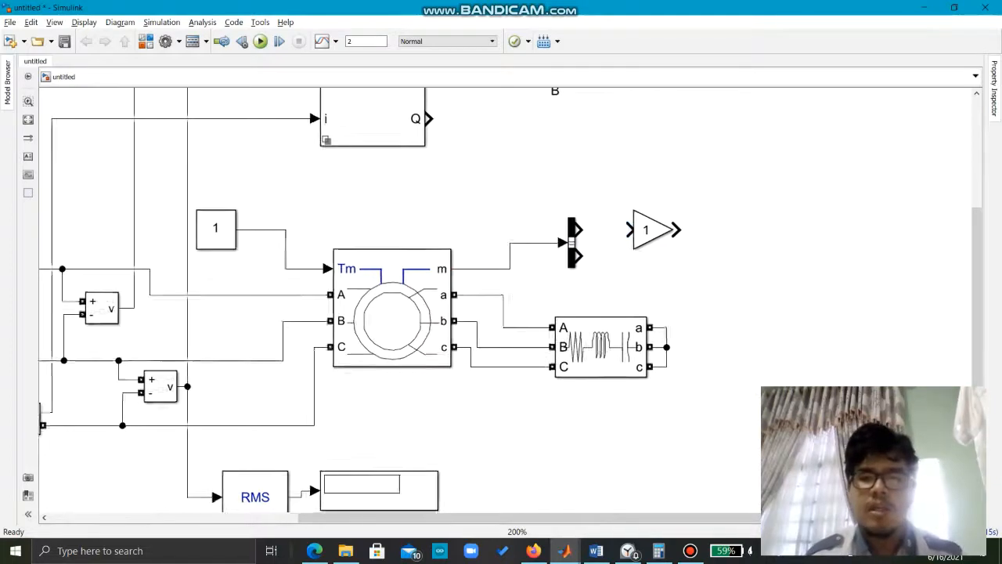
scroll(510, 304, "up", 1)
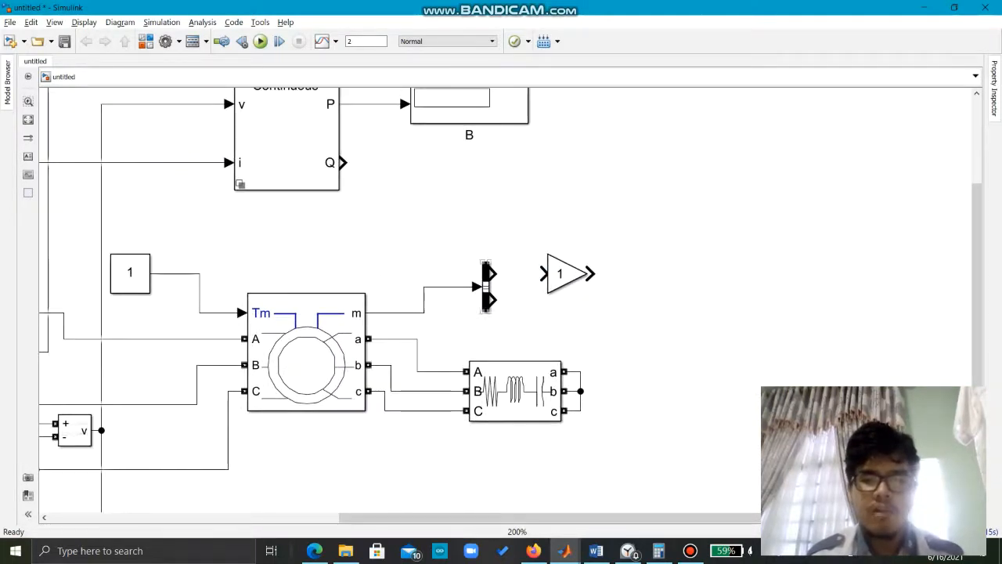
left_click_drag(492, 272, 544, 273)
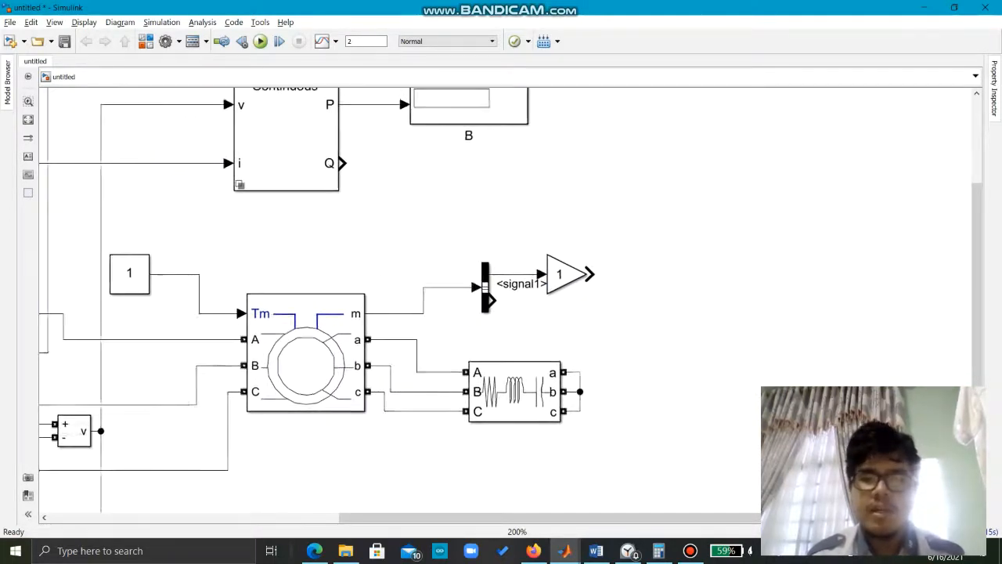
Step: Copy Display B, place the copy beside the Gain block, and connect the Gain output to it
scroll(510, 304, "right", 1)
scroll(510, 304, "up", 1)
left_click(424, 121)
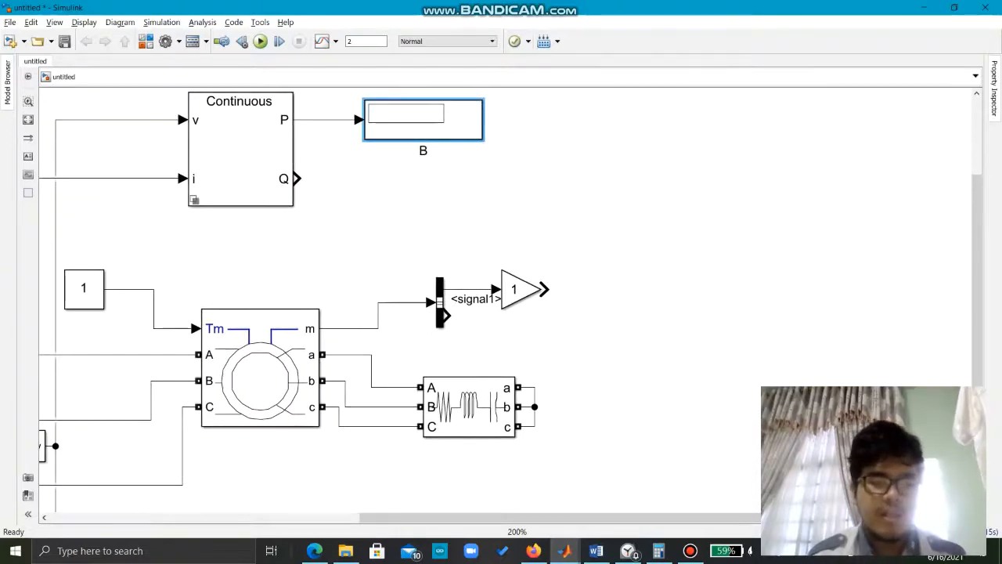
key("ctrl+c")
left_click(718, 380)
key("ctrl+v")
left_click_drag(771, 400, 655, 251)
left_click_drag(546, 289, 596, 250)
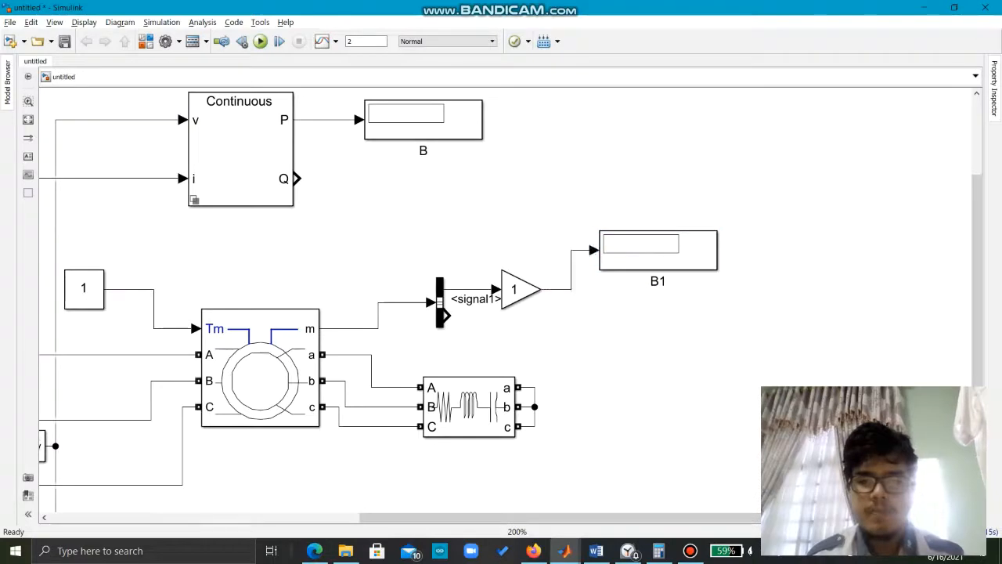
Step: Place another Display copy below the Gain's Display and connect the Bus Selector's second output to it
key("ctrl+v")
left_click_drag(664, 354, 658, 328)
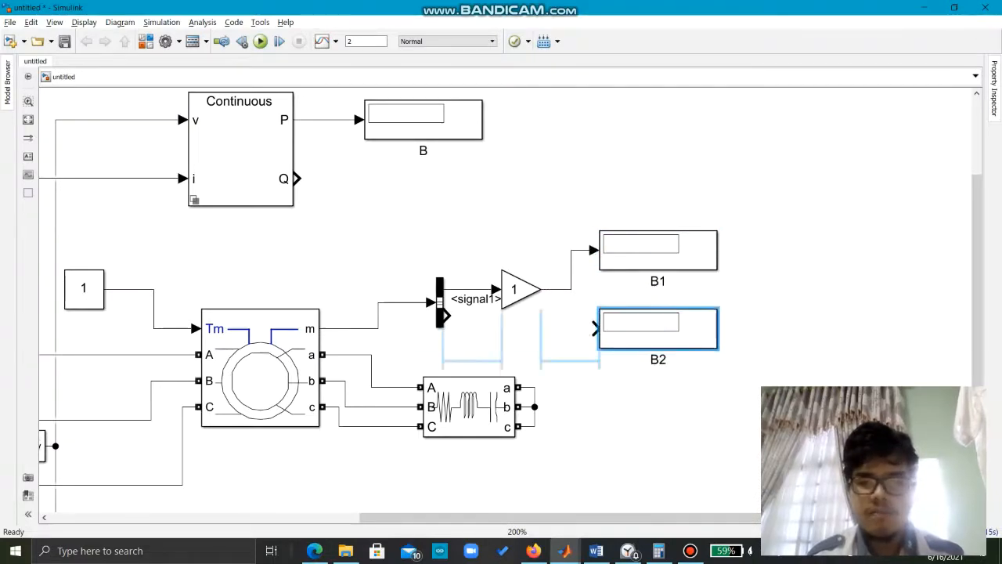
left_click_drag(443, 316, 595, 329)
Step: Search the block library for Ground and add the Simscape Ground element to the untitled model
key("space")
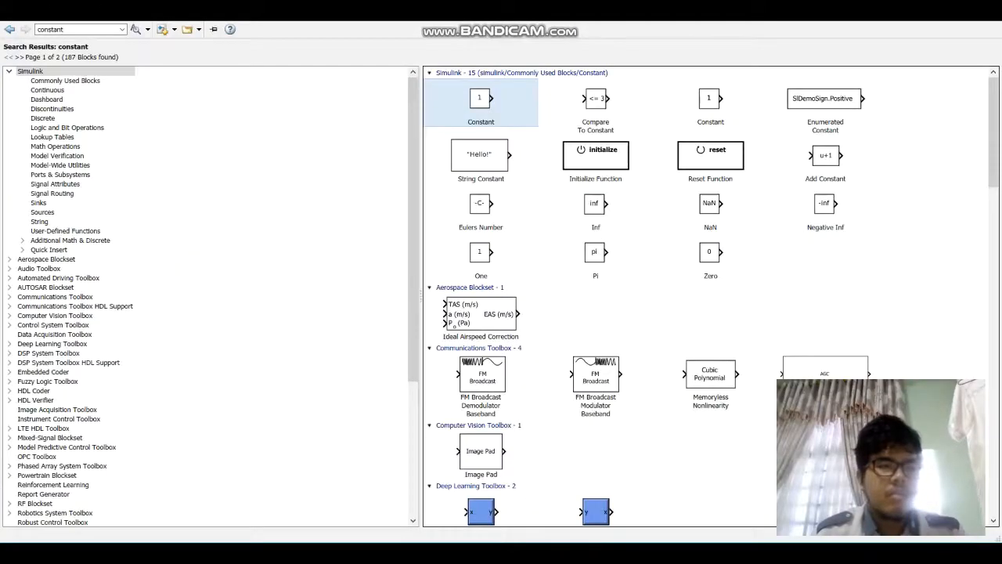
double_click(57, 30)
type("Grou")
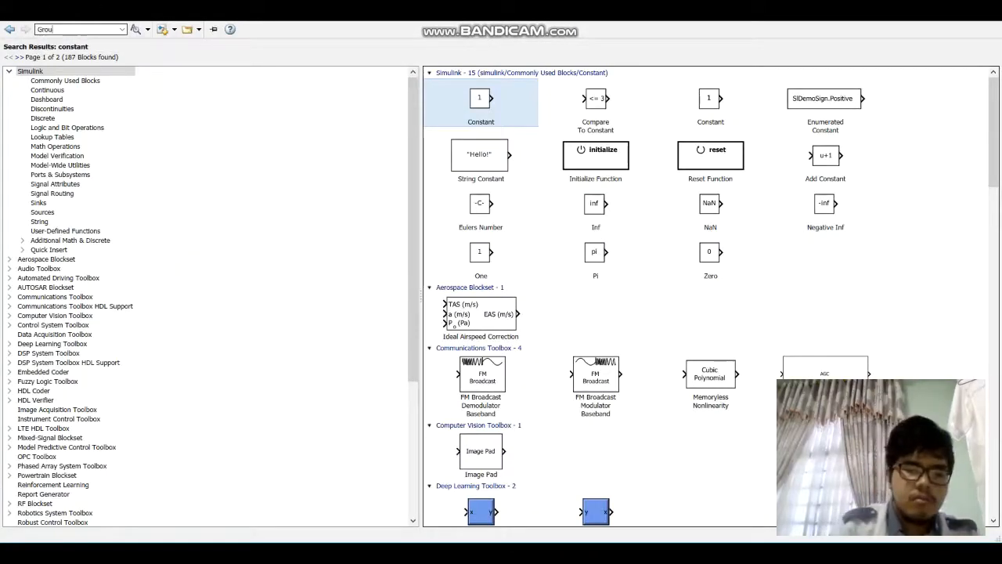
type("nd")
key("Return")
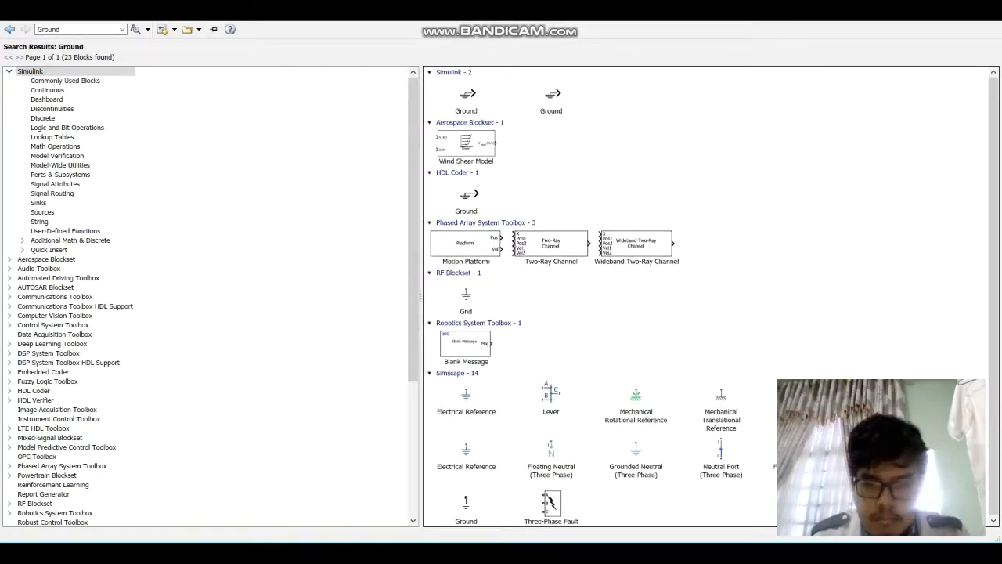
right_click(467, 503)
left_click(517, 510)
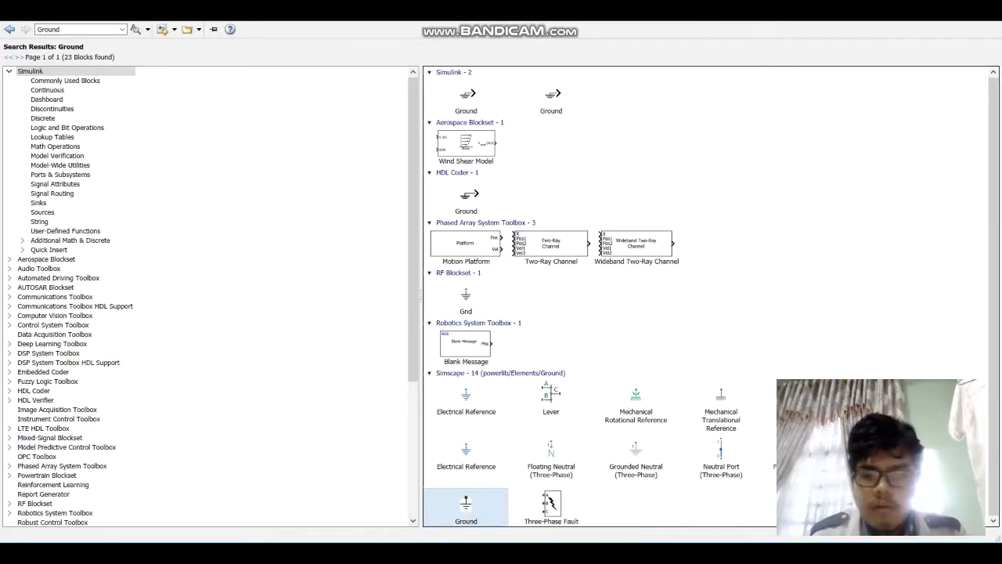
mouse_move(574, 553)
left_click(643, 504)
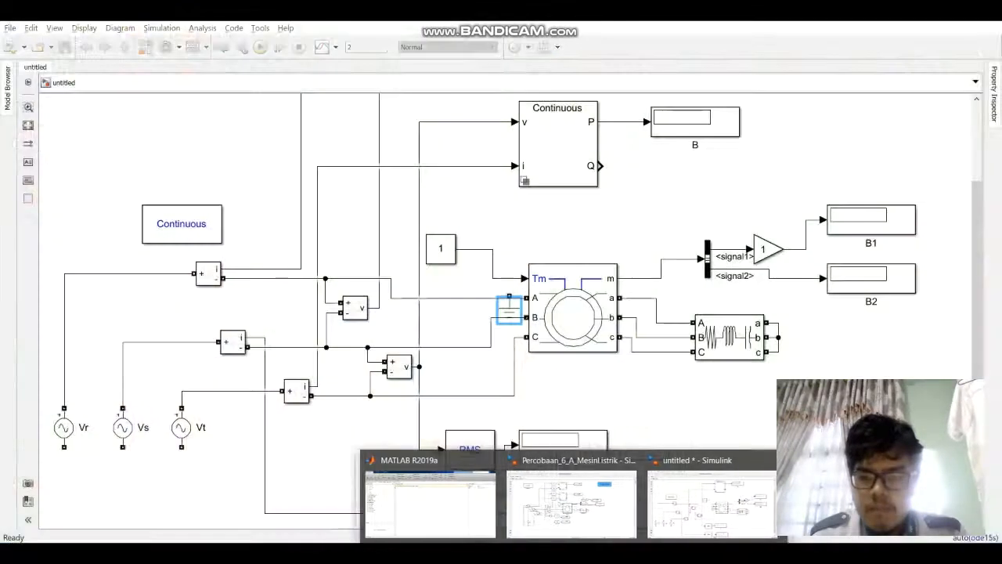
Step: Place the Ground block below source Vs and connect the lower terminals of Vt, Vs and Vr to it
left_click_drag(626, 376, 723, 304)
mouse_move(605, 236)
left_mouse_down()
mouse_move(392, 337)
mouse_move(219, 436)
left_mouse_up()
left_click_drag(277, 374, 218, 422)
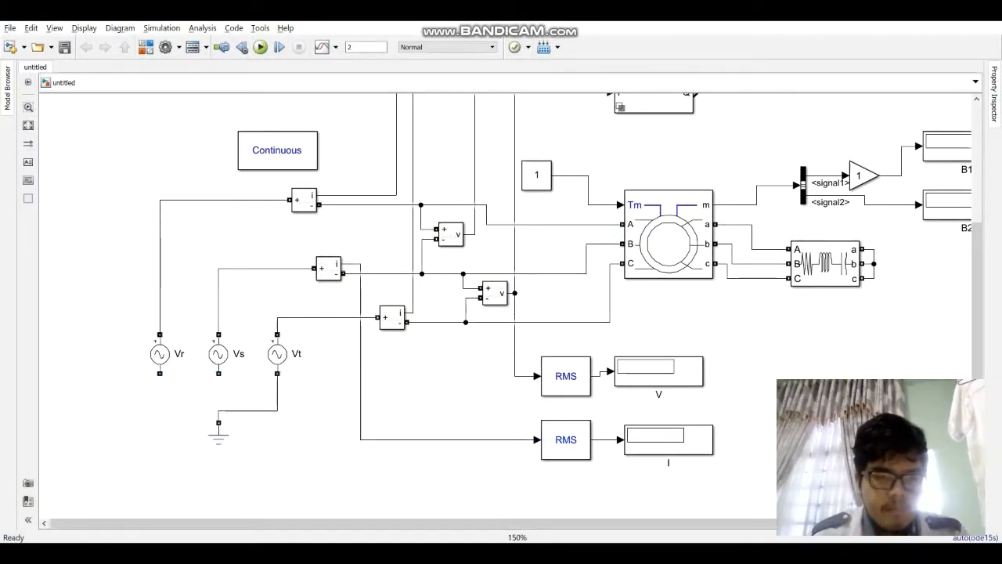
left_click_drag(218, 373, 218, 410)
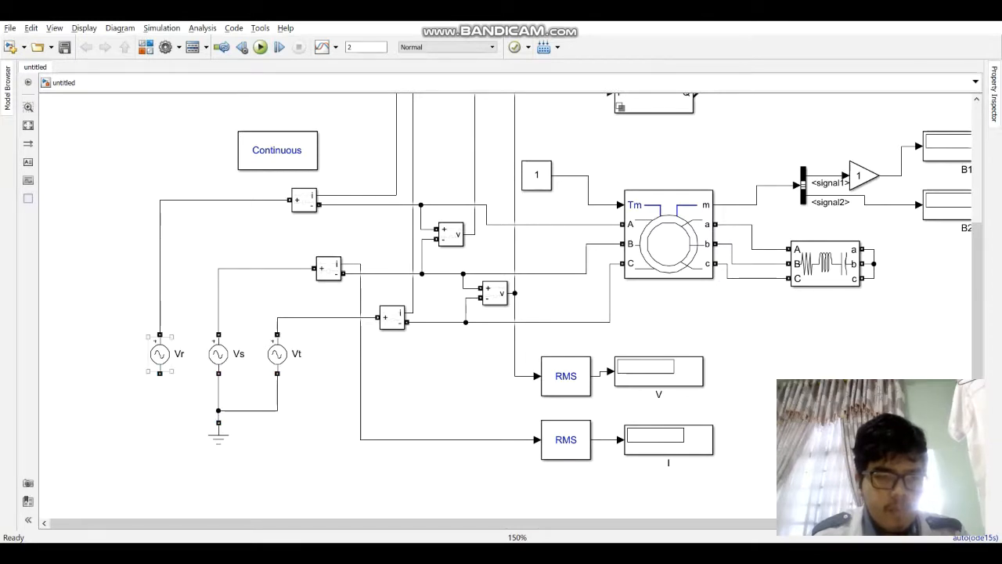
left_click_drag(160, 374, 188, 410)
Step: Set the AC voltage source Vr to a frequency of 50 Hz and a phase of 0 degrees
double_click(160, 354)
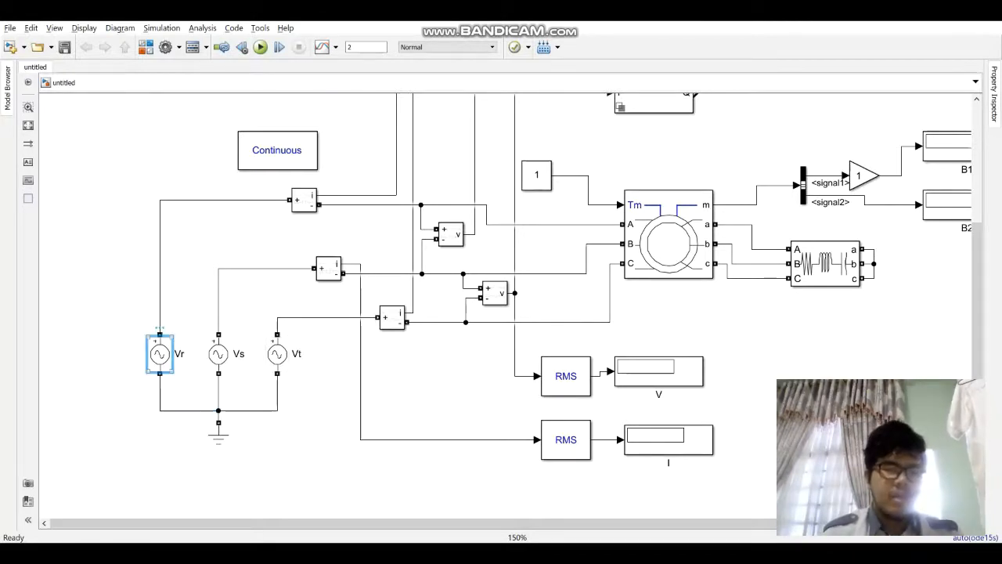
key("Tab")
key("Tab")
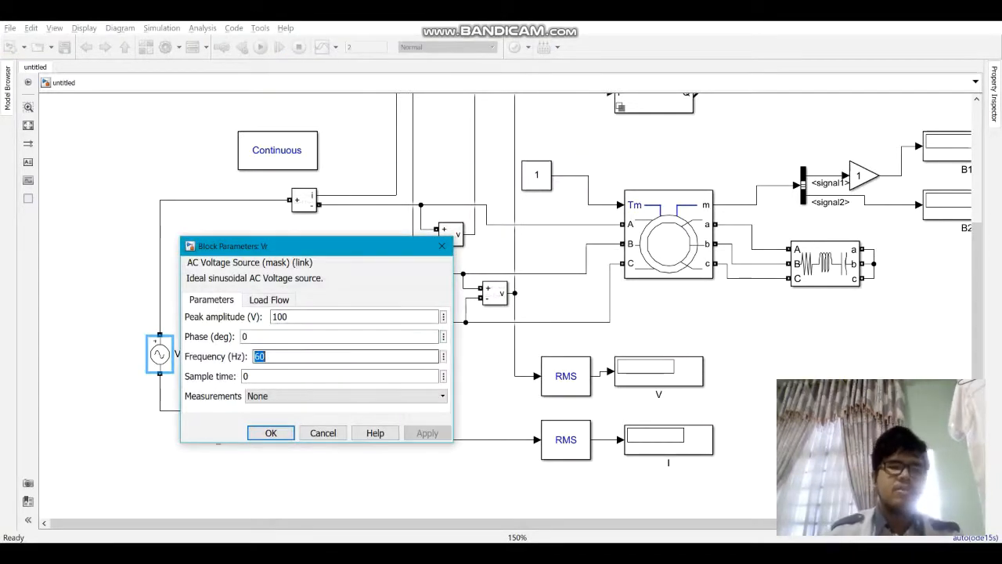
type("5")
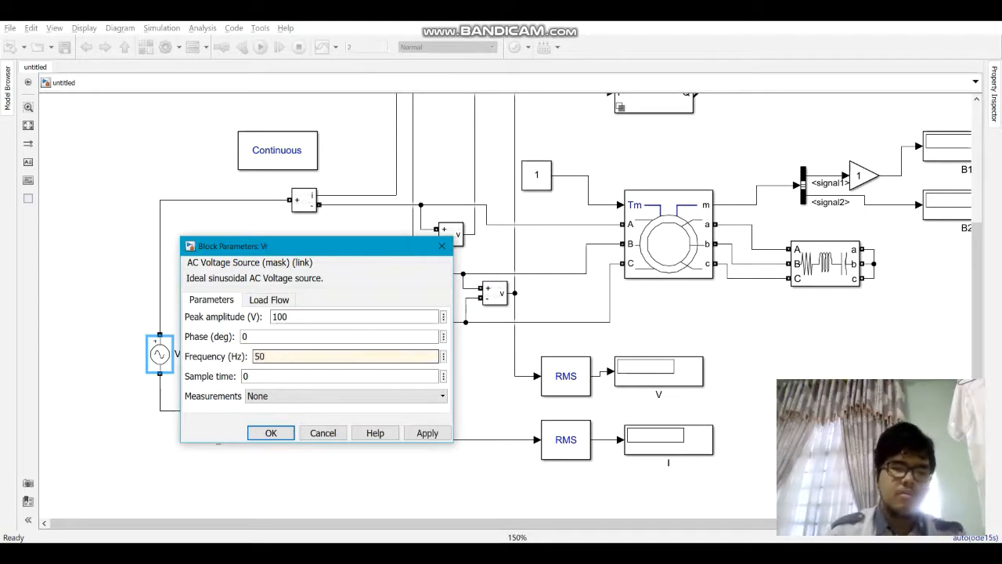
key("shift+Tab")
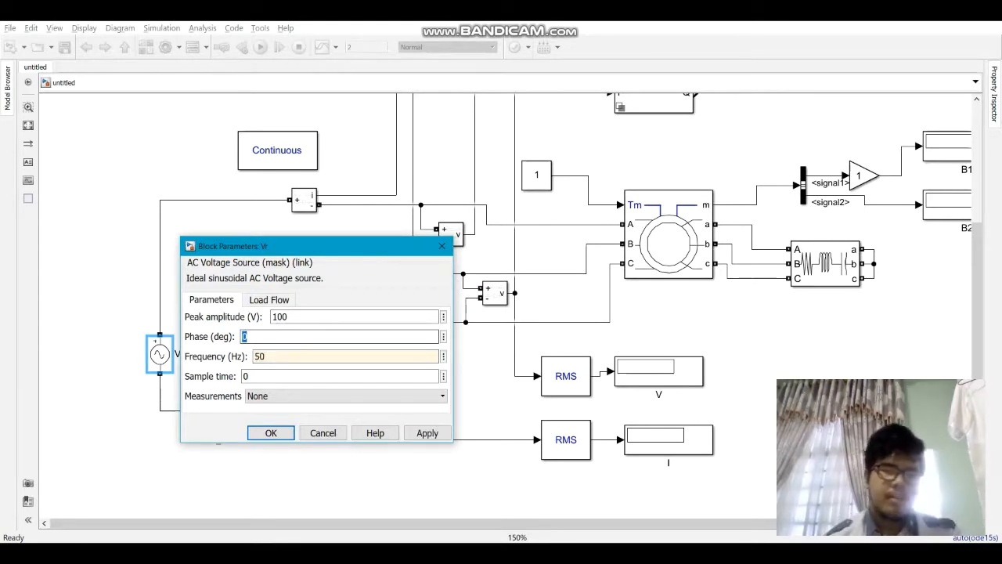
type("0")
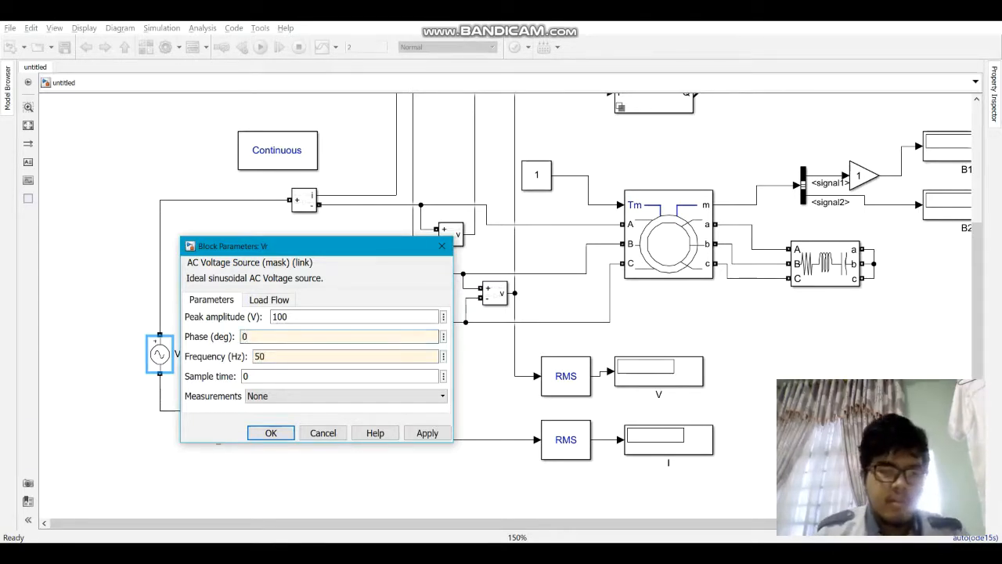
key("Return")
Step: Set the AC voltage source Vs to a phase of 120 degrees and a frequency of 50 Hz
double_click(218, 354)
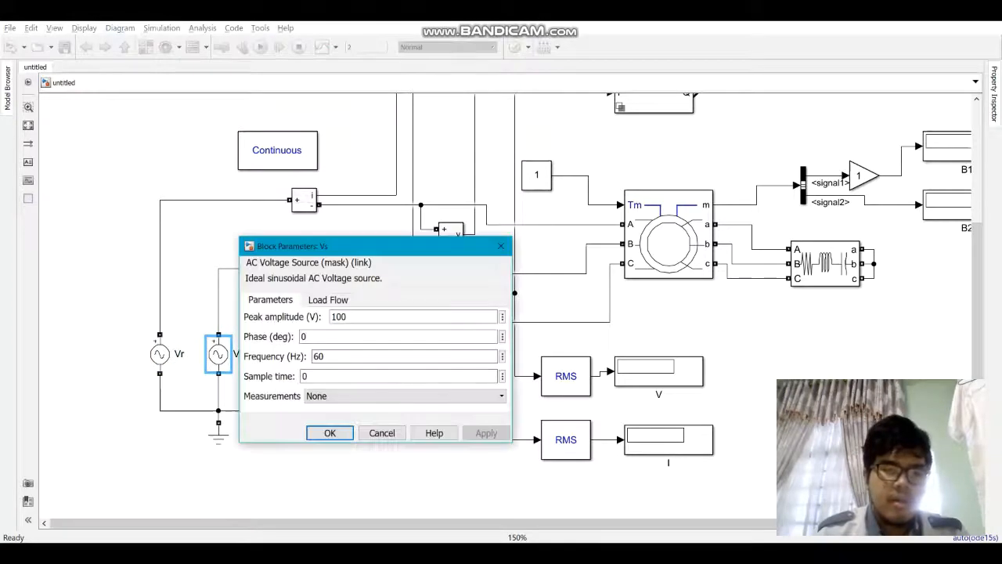
double_click(304, 336)
type("120")
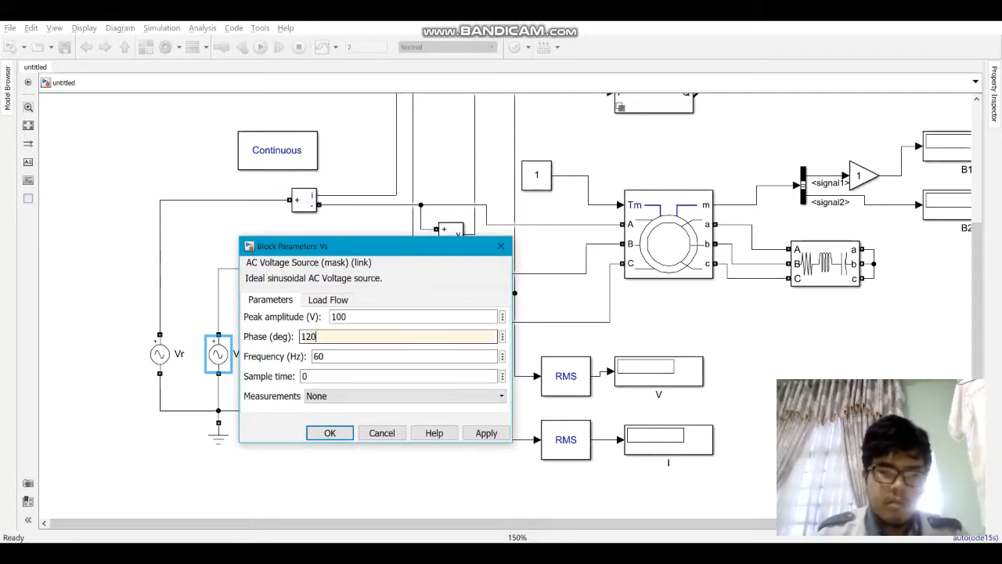
key("Tab")
type("5")
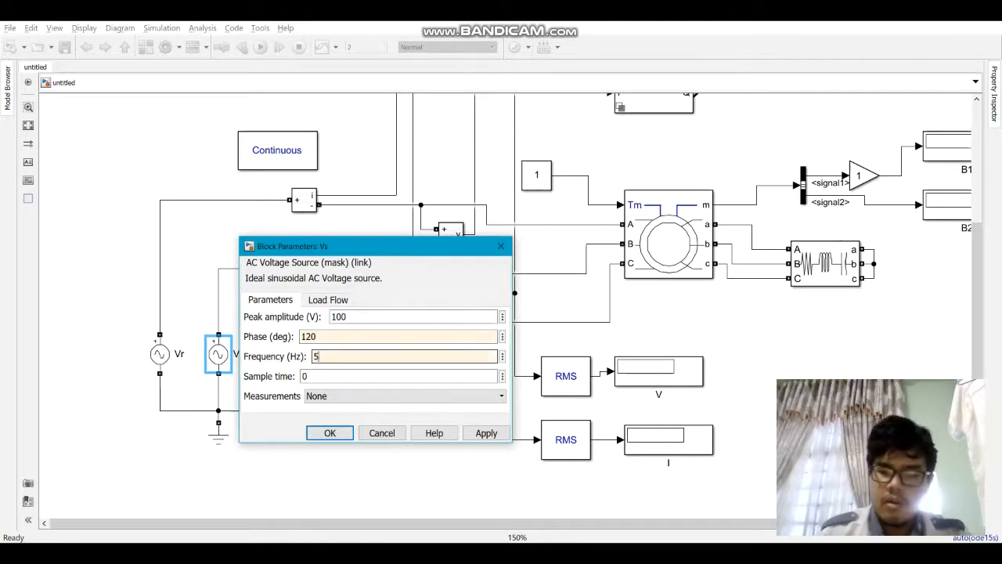
key("Return")
Step: Set the AC voltage source Vt to a phase of -120 degrees and a frequency of 50 Hz
double_click(278, 354)
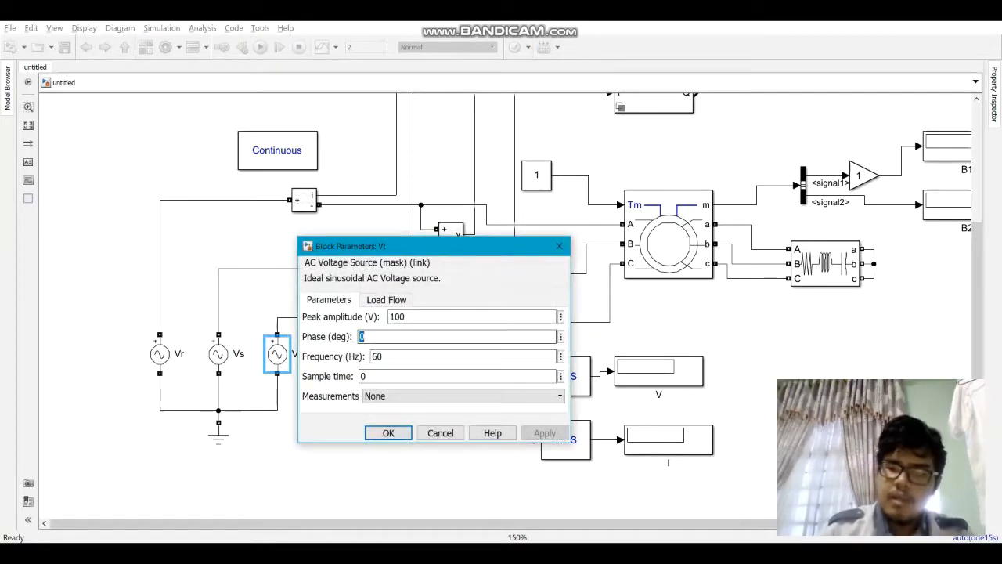
type("-120")
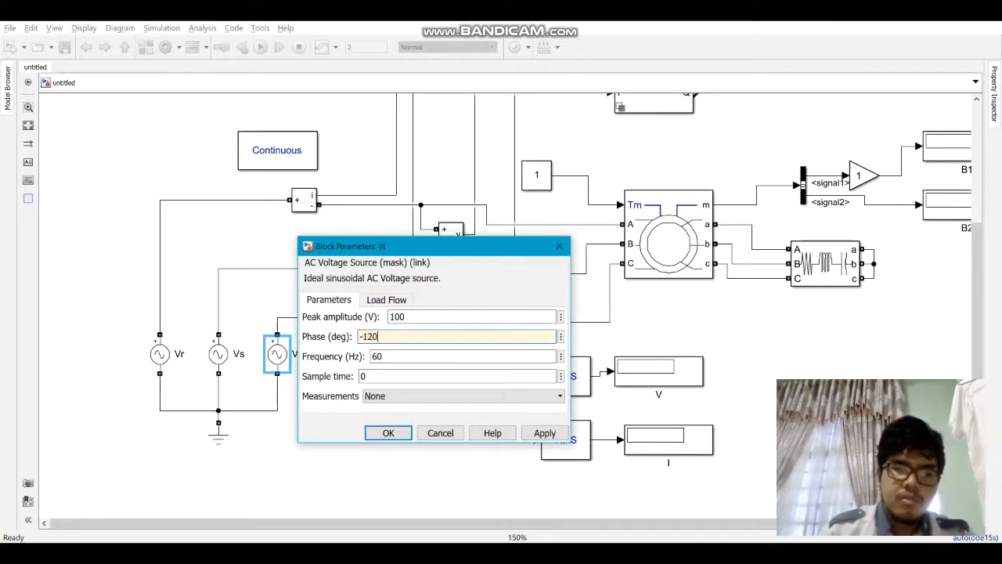
key("Tab")
type("50")
key("Return")
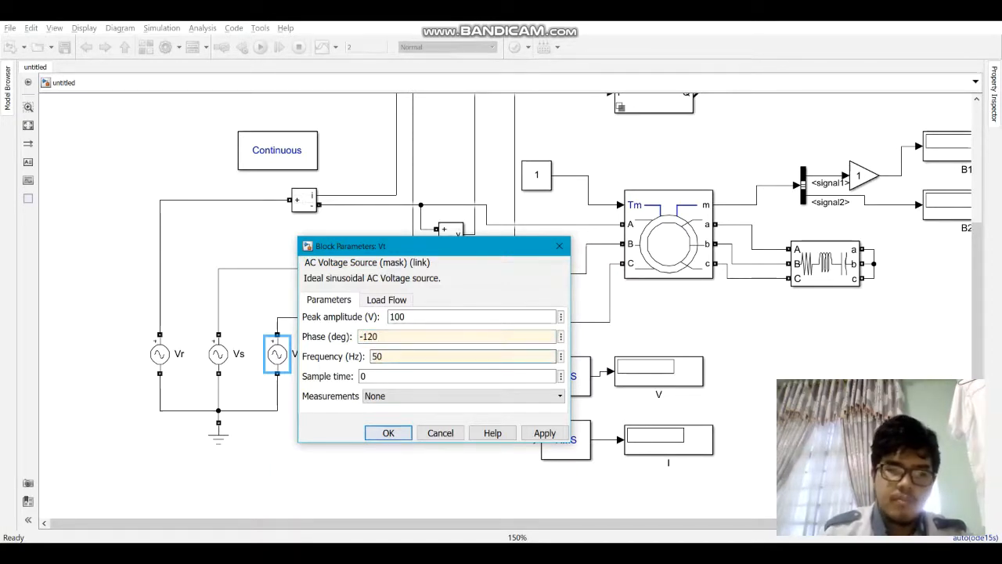
Step: Set the Power Measurement block feeding Display A to a base frequency of 50 Hz and harmonic number 0
key("ctrl+t")
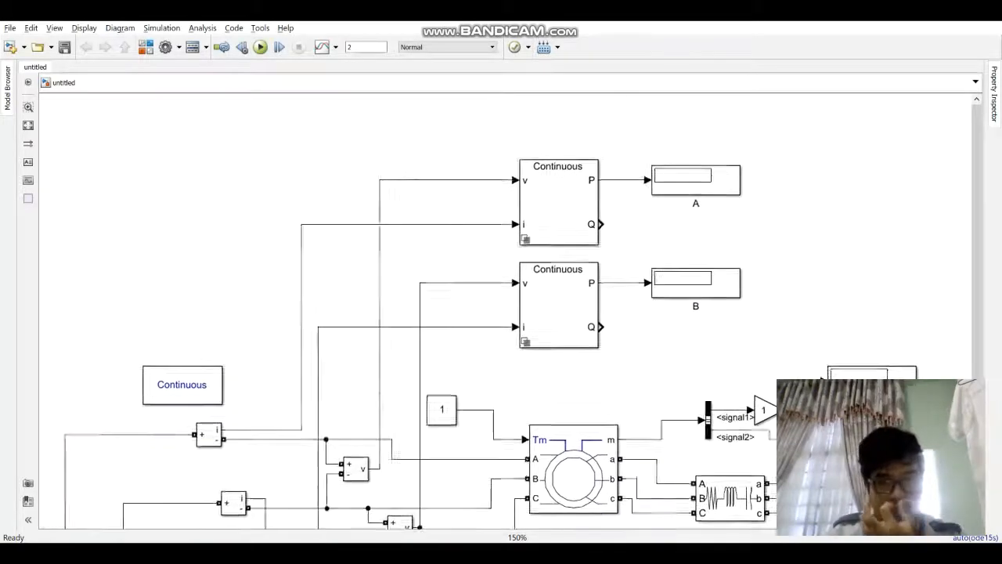
double_click(561, 207)
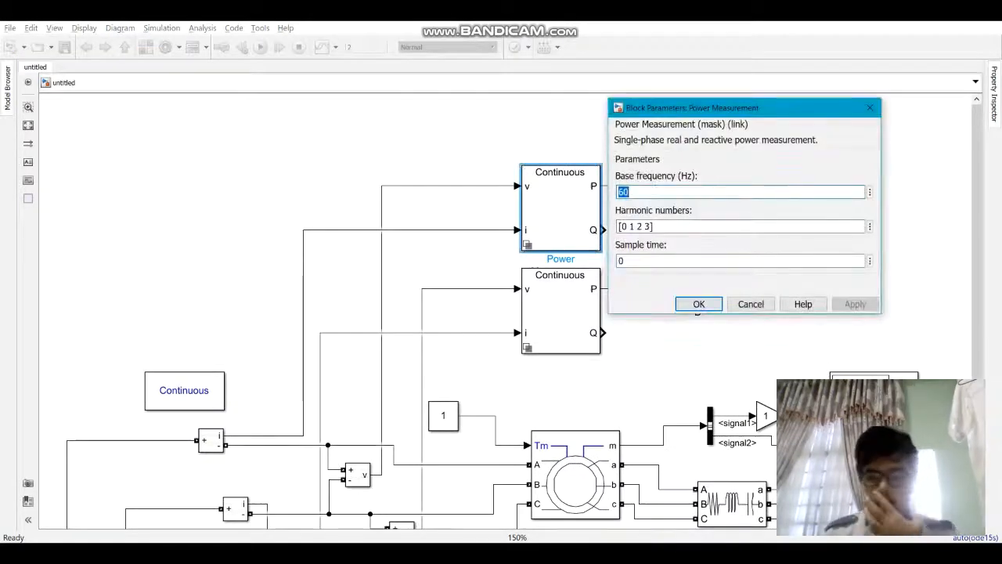
type("5")
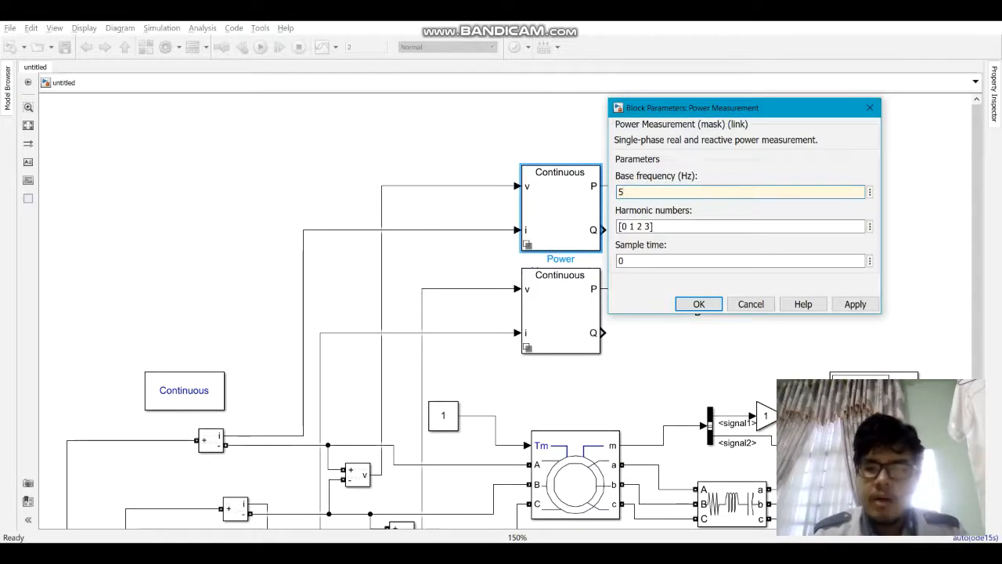
type("0")
key("Tab")
type("0")
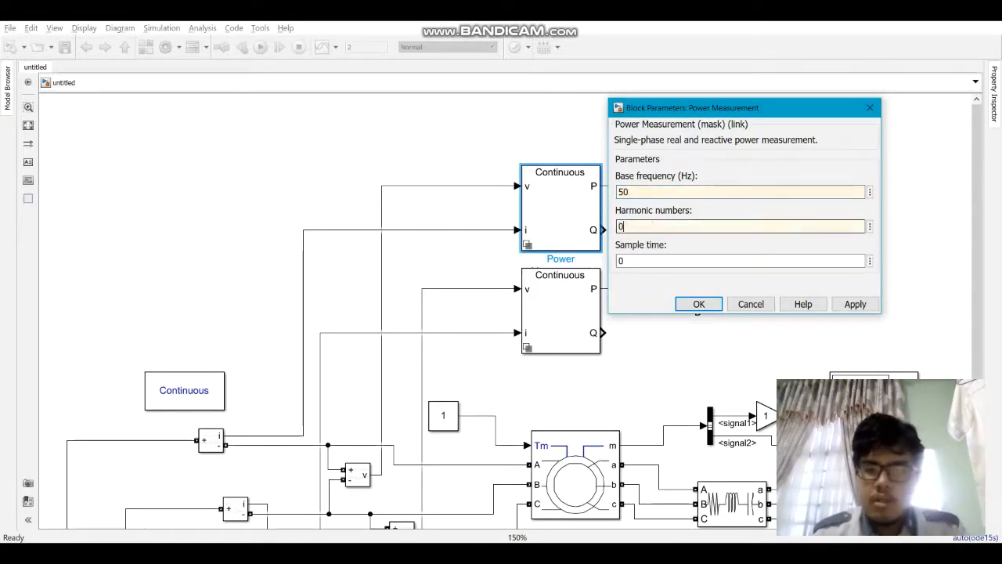
key("Return")
Step: Set the Power Measurement block feeding Display B to a base frequency of 50 Hz and harmonic number 0
double_click(561, 311)
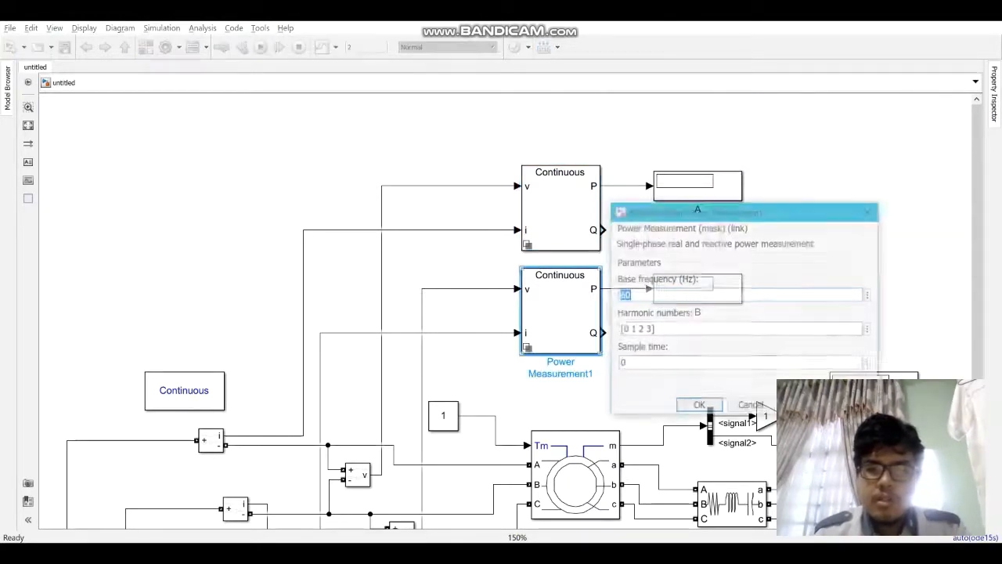
type("50")
key("Tab")
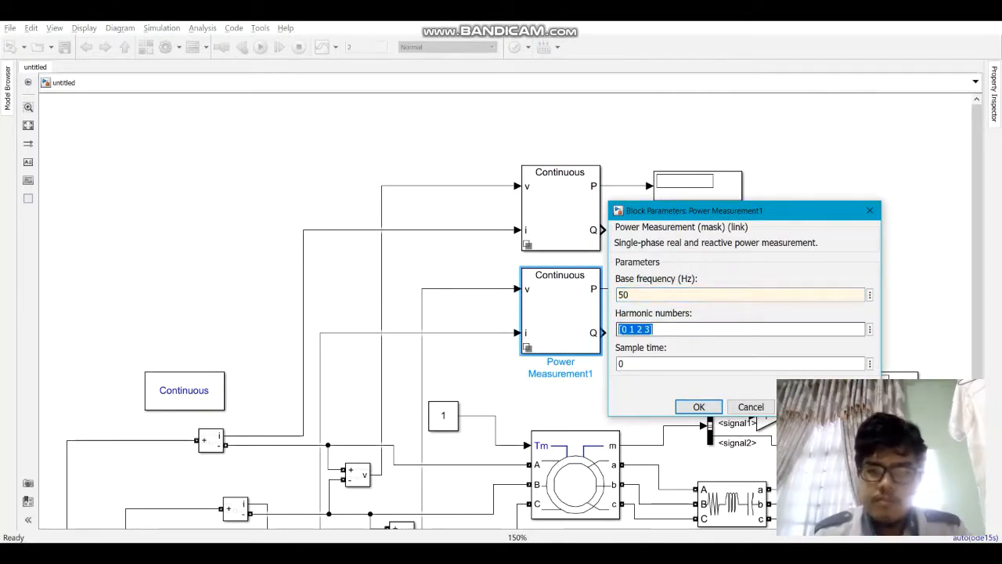
type("0")
key("Return")
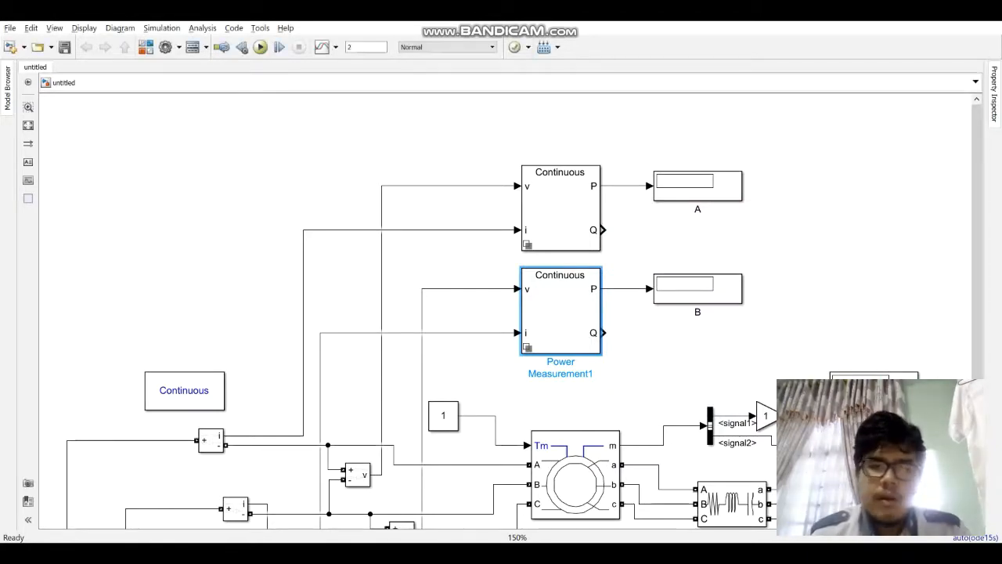
Step: Set the fundamental frequency of the RMS block feeding Display V to 50 Hz
scroll(509, 305, "down", 5)
double_click(401, 389)
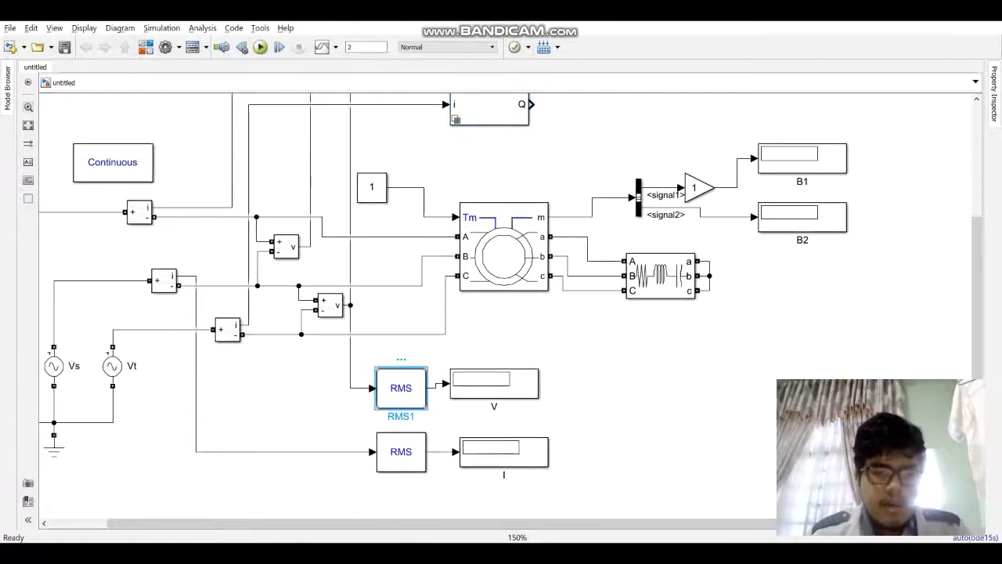
key("Tab")
type("50")
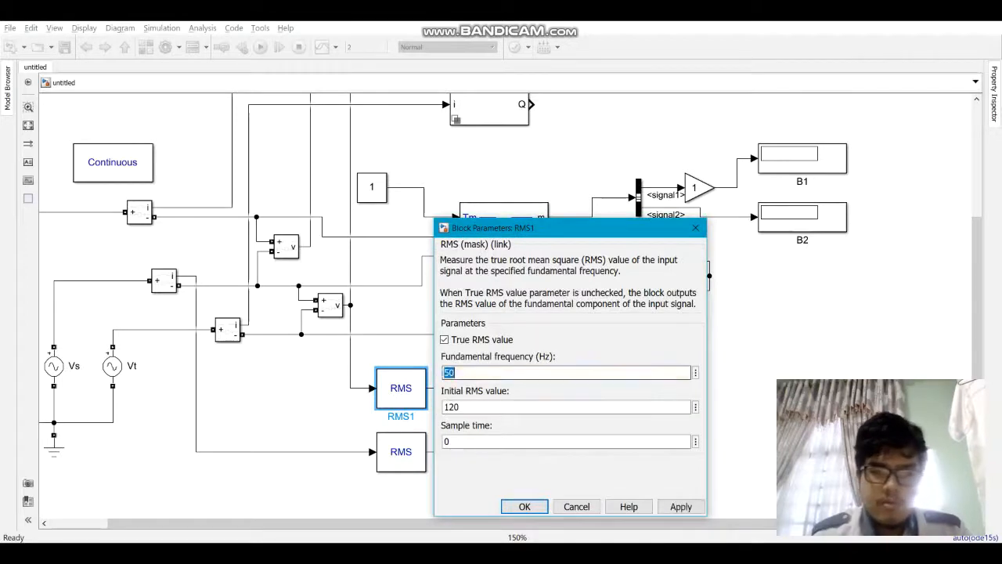
key("Return")
Step: Set the fundamental frequency of the RMS block feeding Display I to 50 Hz
double_click(401, 452)
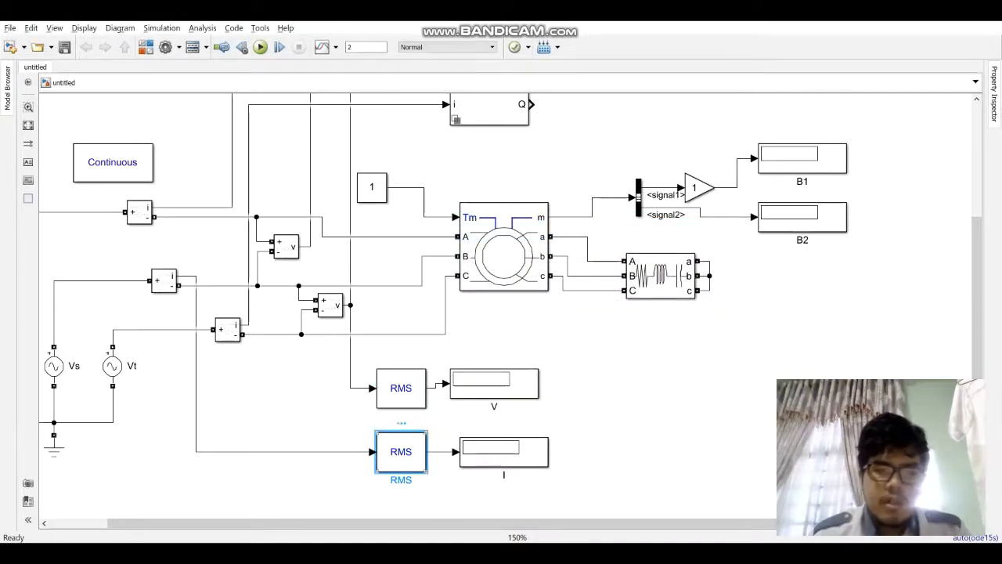
key("Tab")
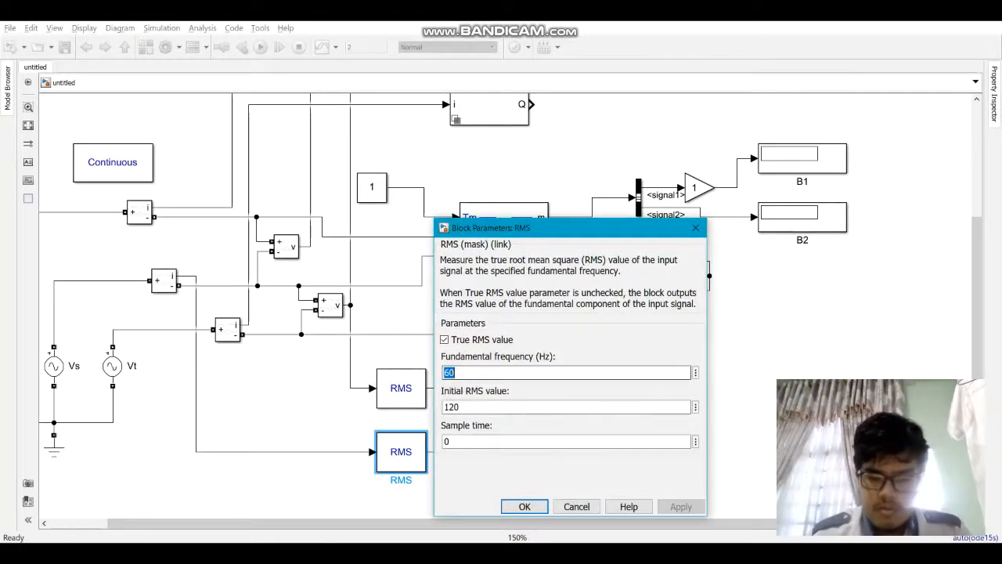
type("50")
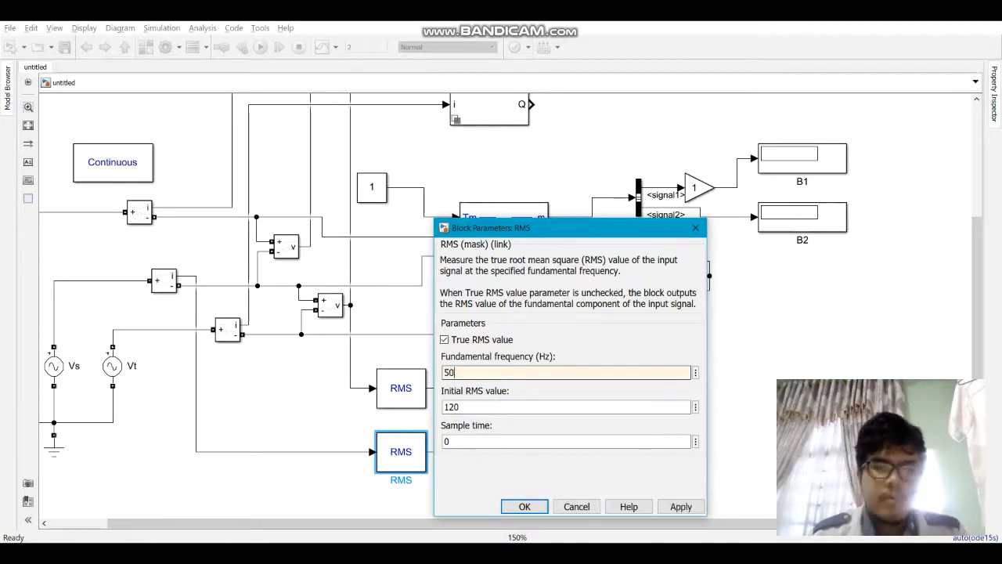
key("Return")
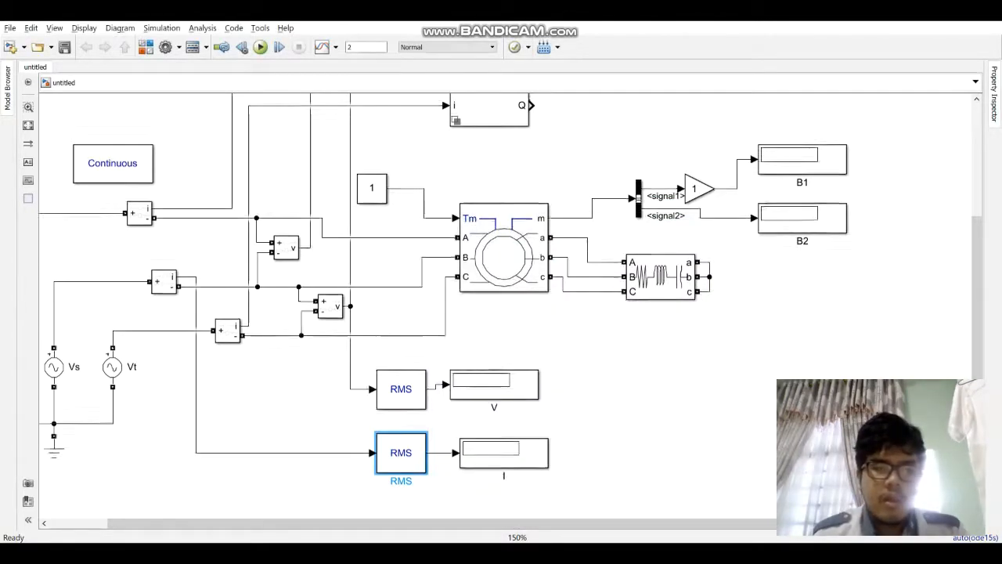
Step: Add a copy of the RMS block above Display A's power measurement block and branch its input from the voltage signal line
left_click_drag(502, 305, 550, 267)
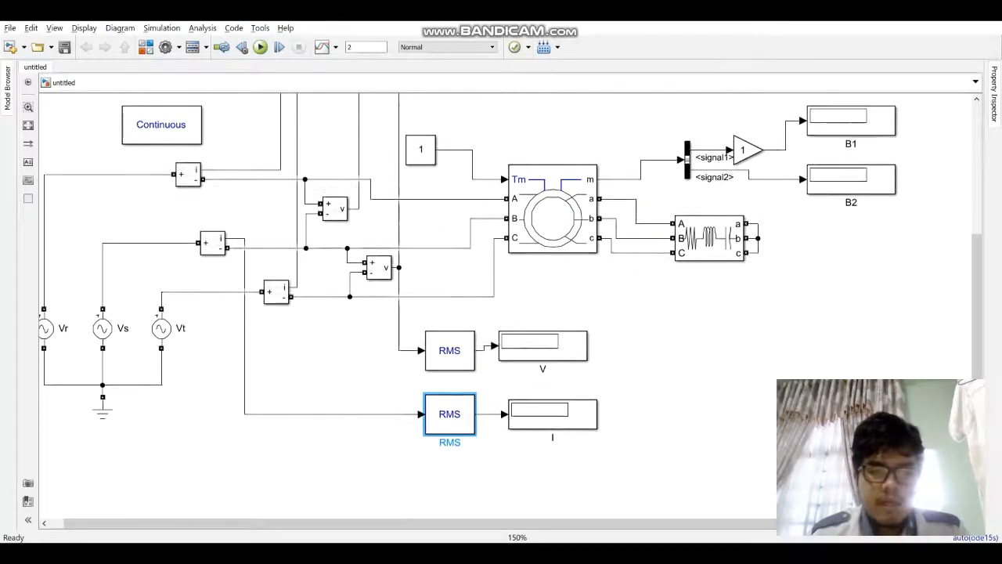
left_click(449, 351)
scroll(501, 313, "up", 5)
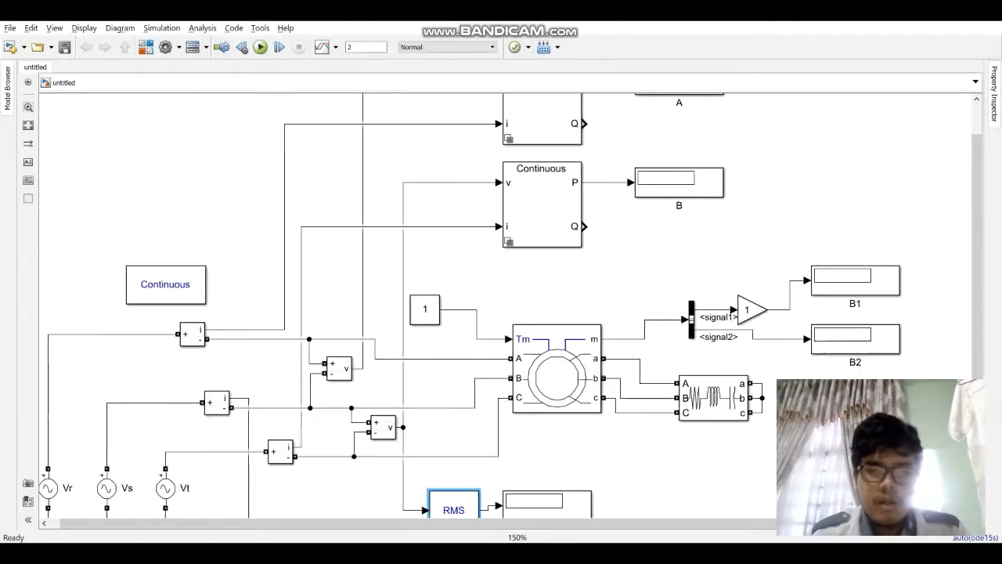
key("ctrl+v")
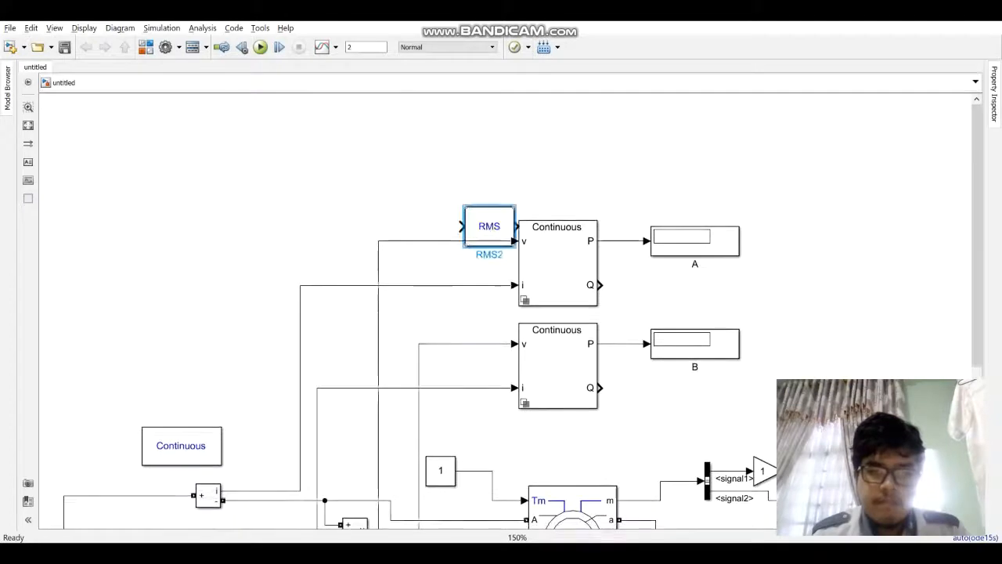
left_click_drag(490, 225, 440, 207)
left_click(394, 242)
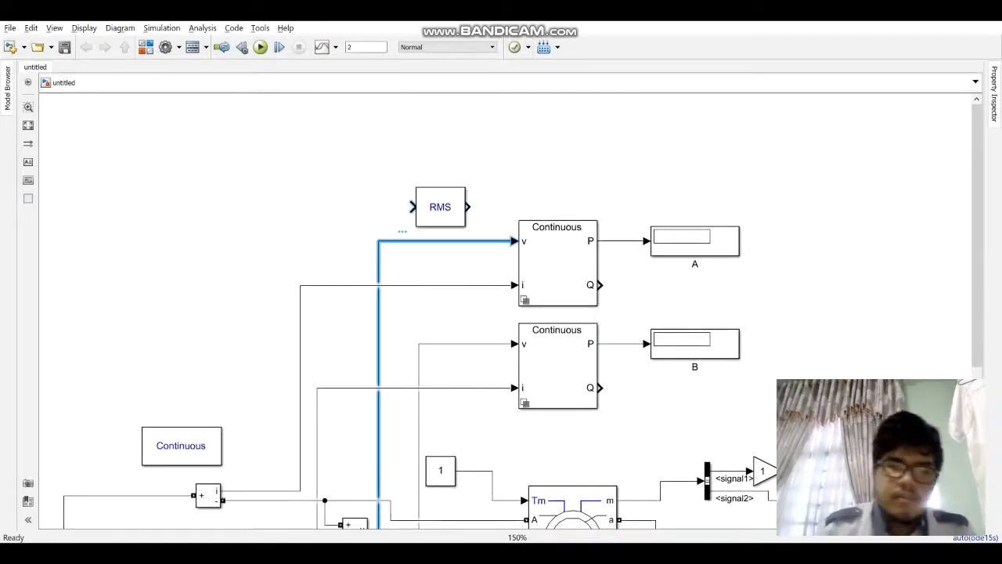
left_click(413, 206)
left_click(368, 176)
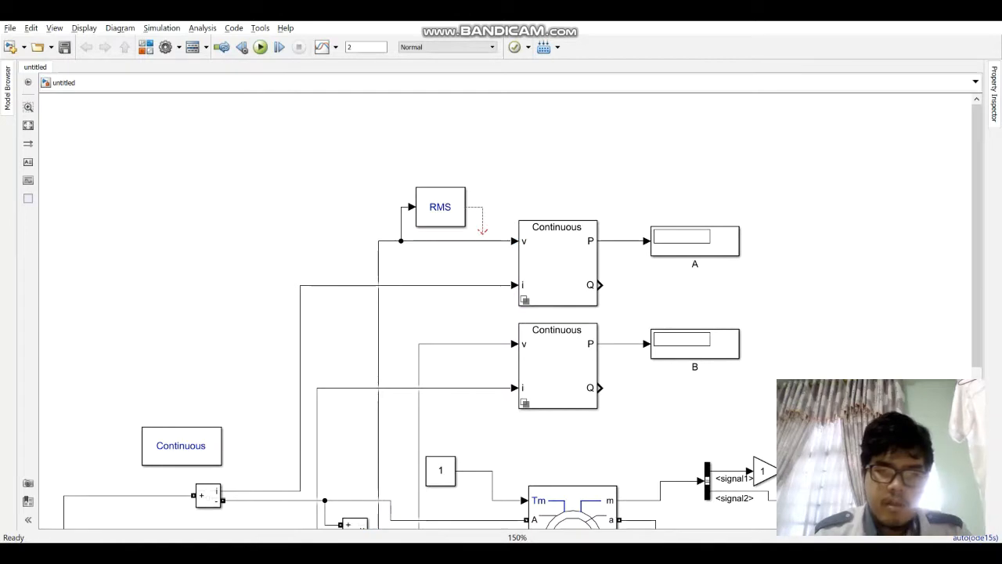
Step: Replace the direct voltage connection of Display A's power measurement block with the RMS block's output and move the RMS block to straighten its input line
left_click_drag(483, 231, 486, 240)
left_click(499, 242)
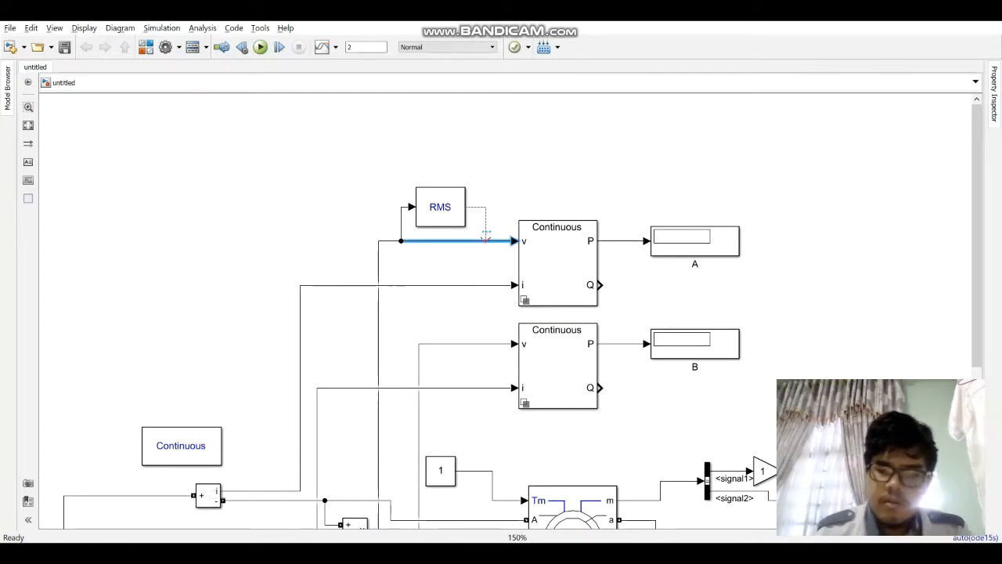
key("Delete")
left_click_drag(486, 239, 486, 240)
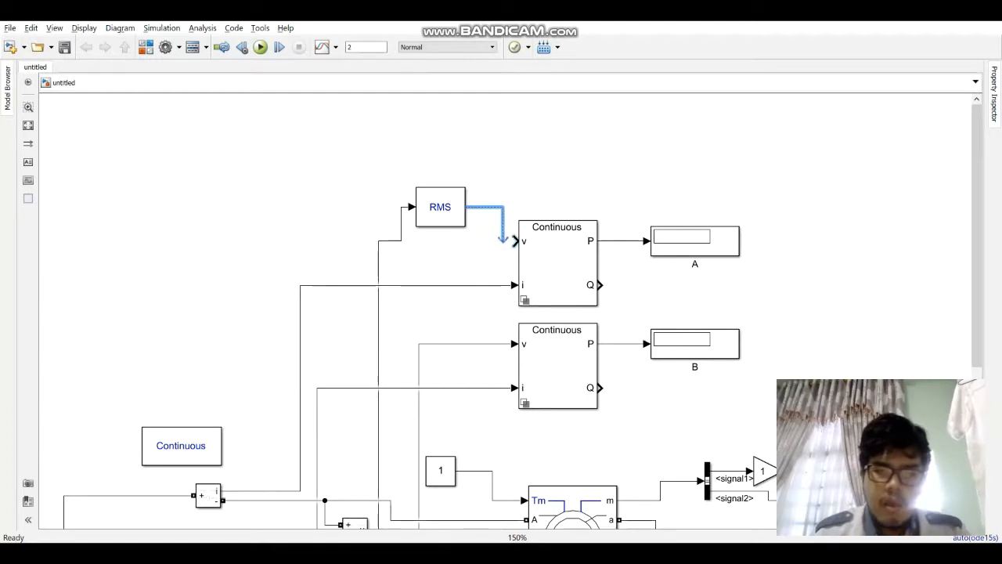
mouse_move(440, 207)
left_mouse_down()
mouse_move(440, 241)
mouse_move(440, 226)
left_mouse_up()
Step: Insert another RMS block in series with the current signal feeding the i input of Display A's power measurement block
left_click(475, 354)
key("ctrl+v")
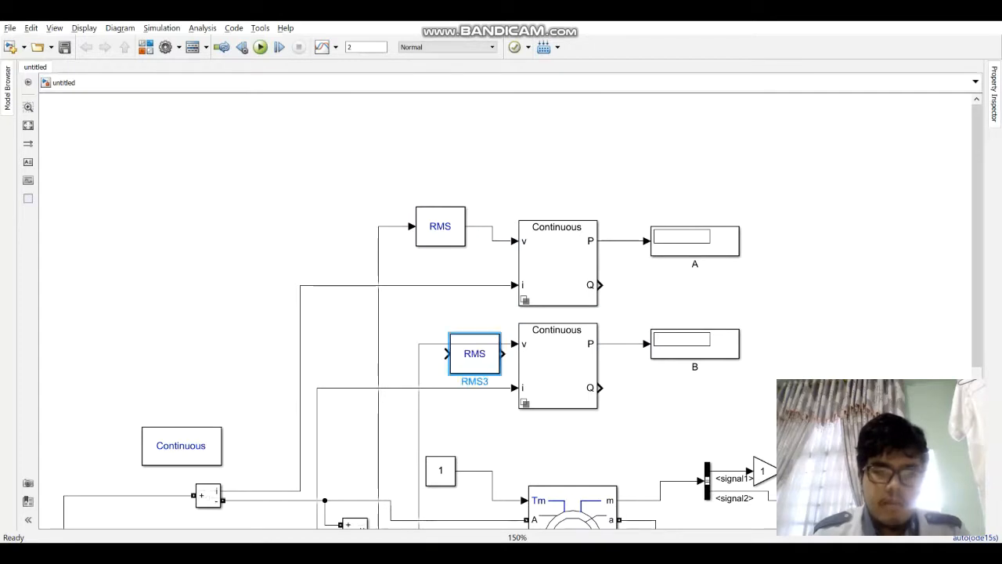
mouse_move(474, 354)
left_mouse_down()
mouse_move(441, 306)
mouse_move(450, 314)
mouse_move(402, 285)
left_mouse_up()
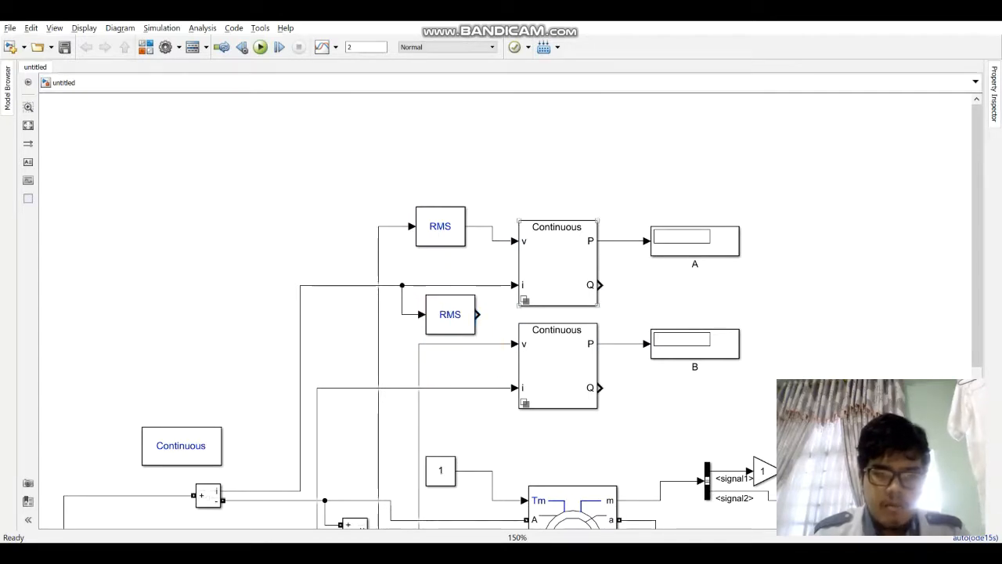
left_click(485, 285)
key("Delete")
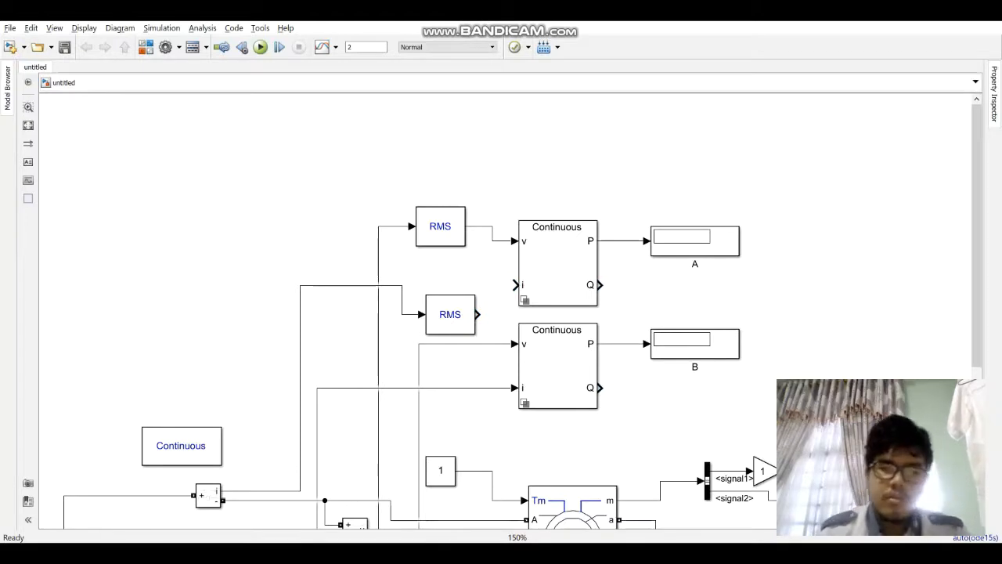
left_click(450, 314)
left_click_drag(450, 314, 431, 285)
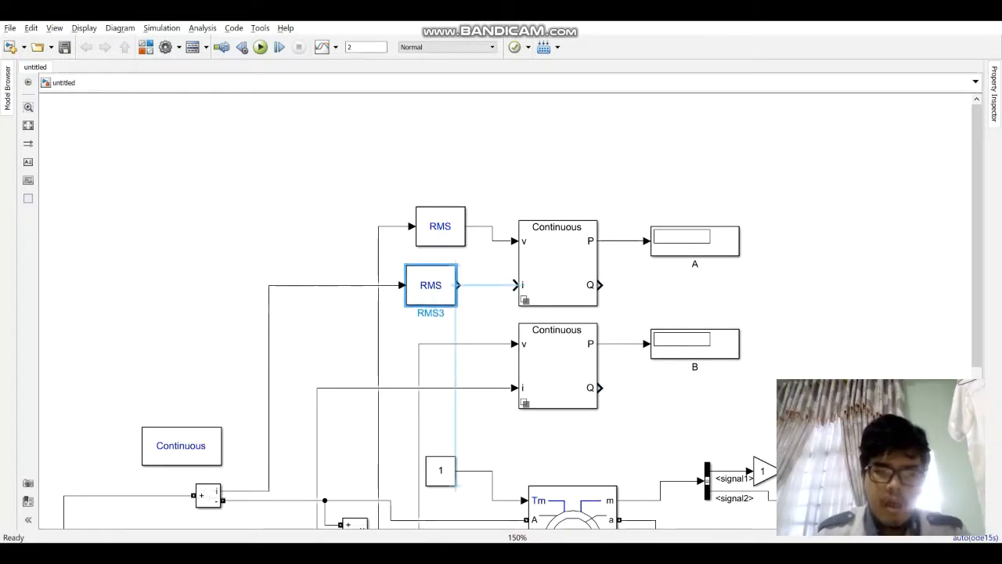
left_click(487, 285)
Step: Insert another RMS block in place of the direct voltage connection to the v input of Display B's power measurement block
scroll(487, 285, "down", 2)
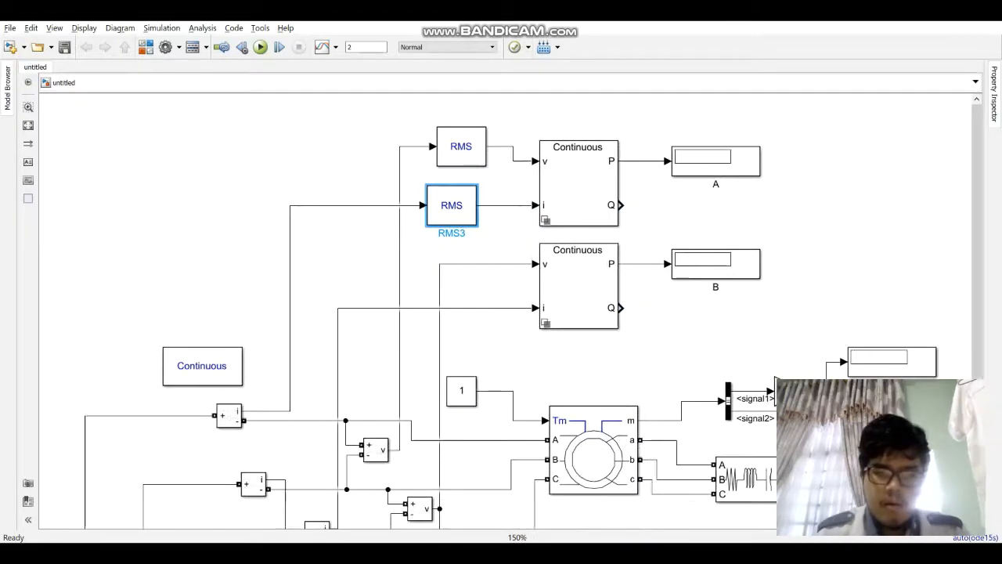
scroll(487, 285, "left", 1)
left_click(504, 238)
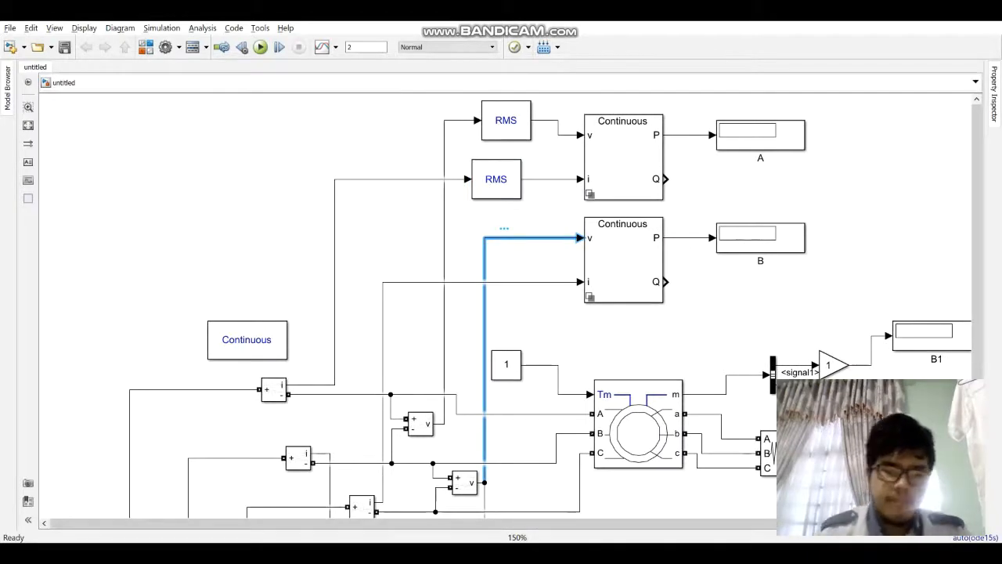
left_click(536, 289)
key("ctrl+v")
mouse_move(535, 287)
left_mouse_down()
mouse_move(536, 255)
mouse_move(485, 261)
left_mouse_up()
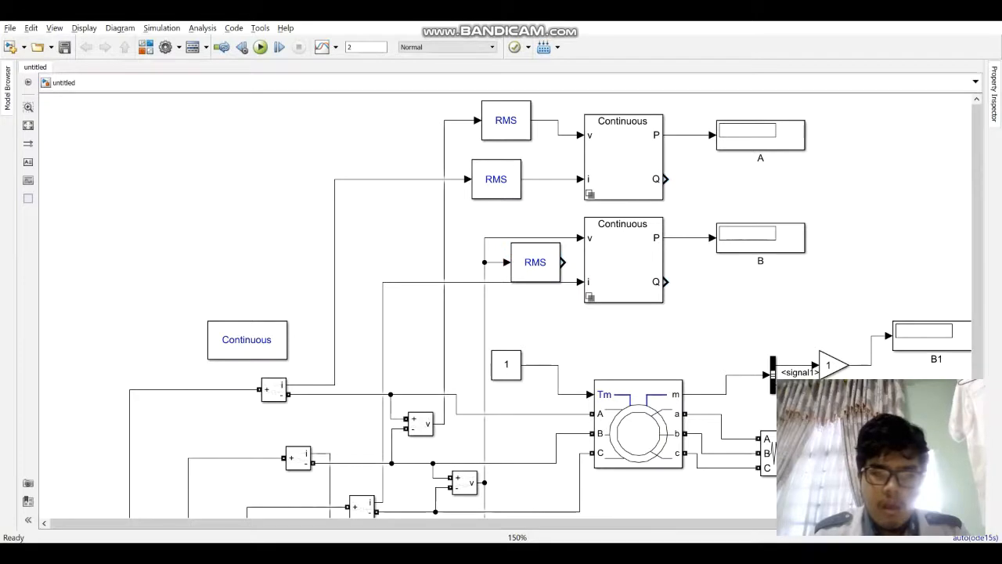
key("Delete")
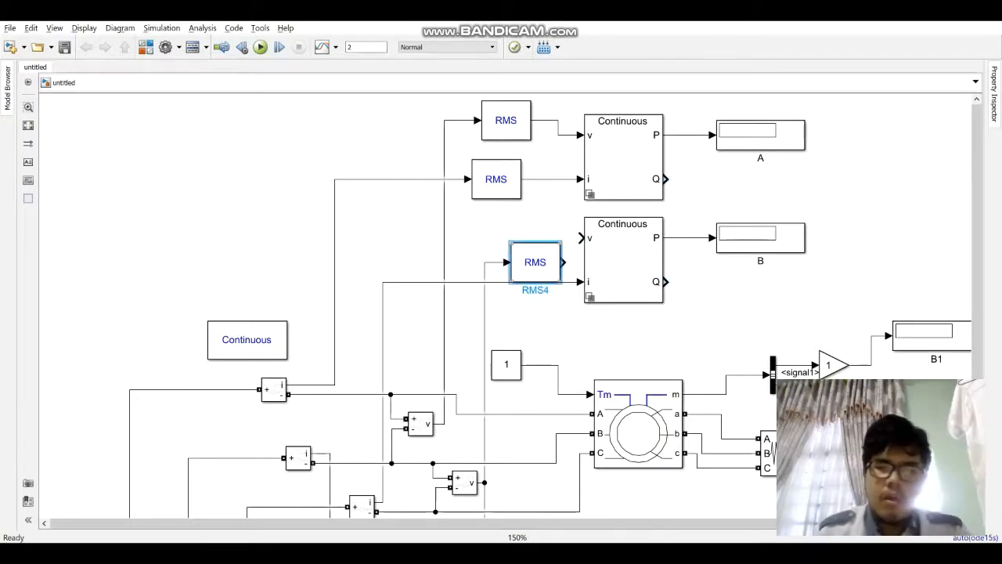
mouse_move(535, 262)
left_mouse_down()
mouse_move(506, 228)
mouse_move(506, 237)
mouse_move(556, 237)
left_mouse_up()
Step: Reroute the voltage line into Display B's RMS block so its vertical run clears the neighbouring blocks
left_click_drag(485, 407, 464, 407)
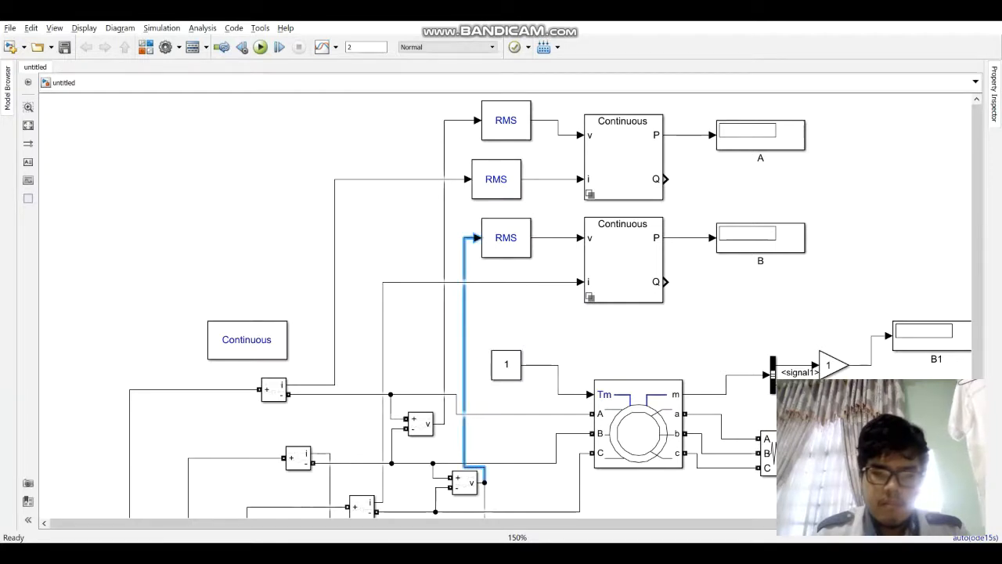
left_click_drag(474, 467, 474, 394)
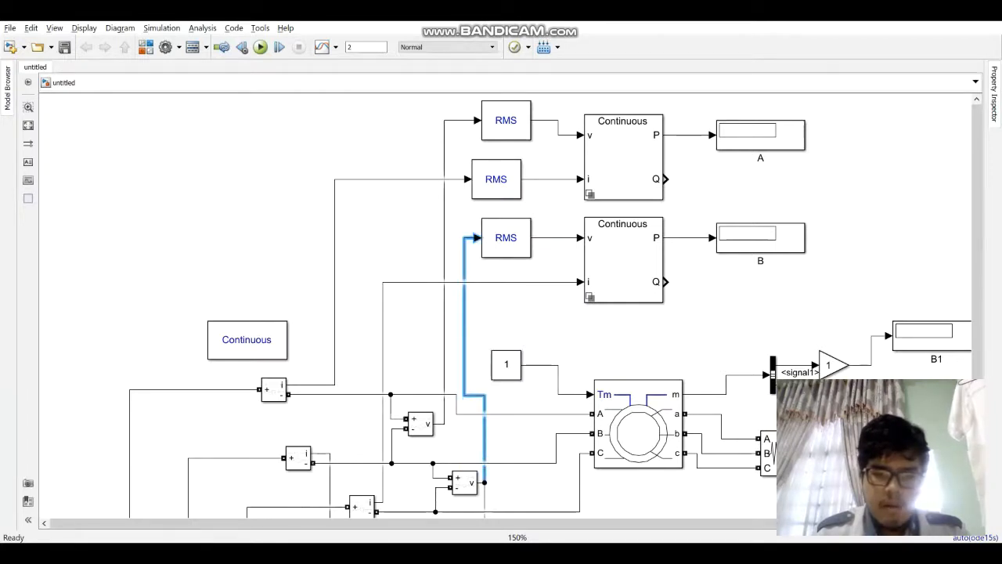
key("Escape")
Step: Insert another RMS block in series with the current signal feeding the i input of Display B's power measurement block
key("ctrl+v")
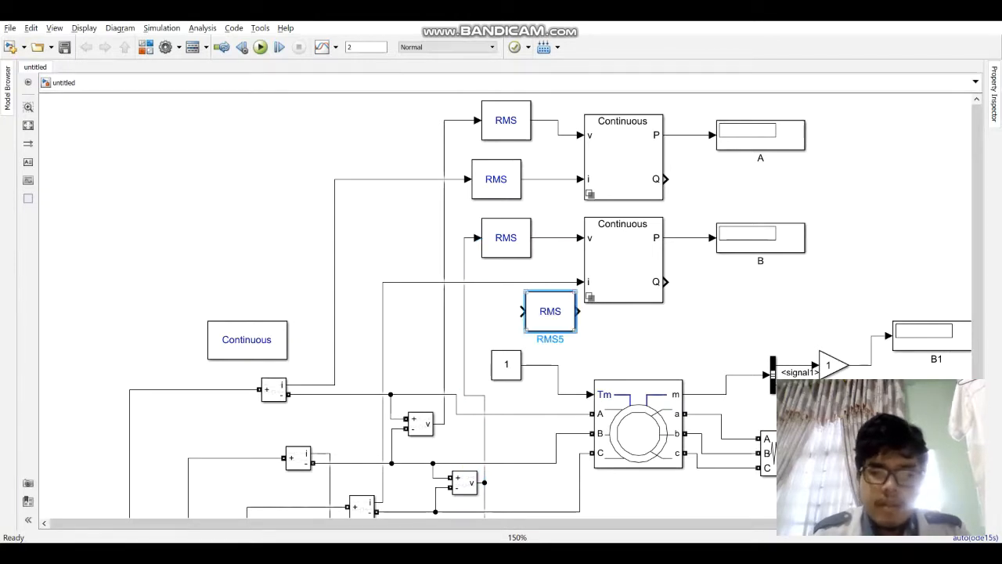
left_click_drag(551, 312, 472, 306)
left_click(547, 282)
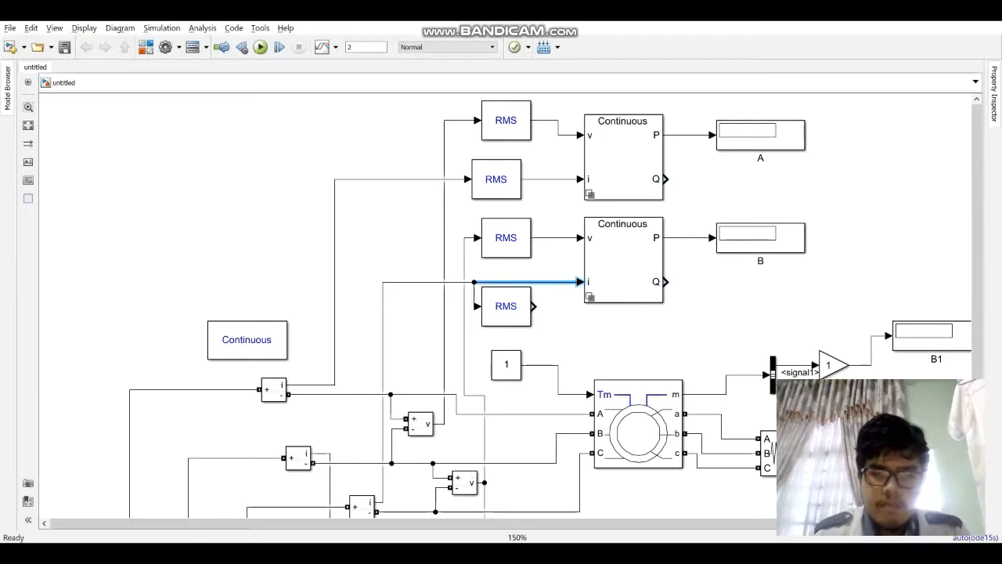
key("Delete")
left_click_drag(506, 306, 506, 281)
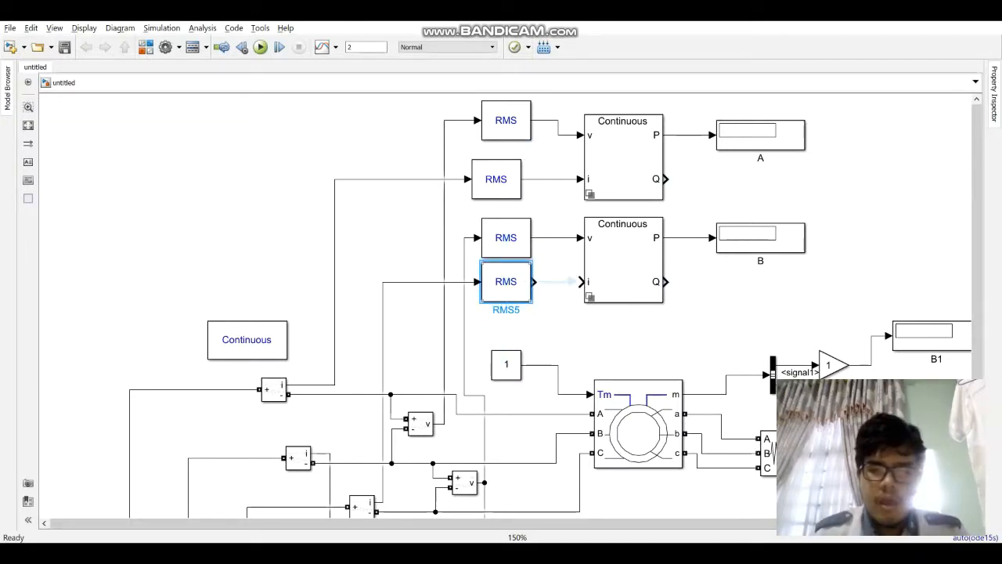
left_click(559, 282)
Step: Open the block parameters of the Asynchronous Machine SI Units block
scroll(689, 310, "down", 1)
left_click_drag(689, 309, 535, 121)
scroll(472, 245, "up", 1)
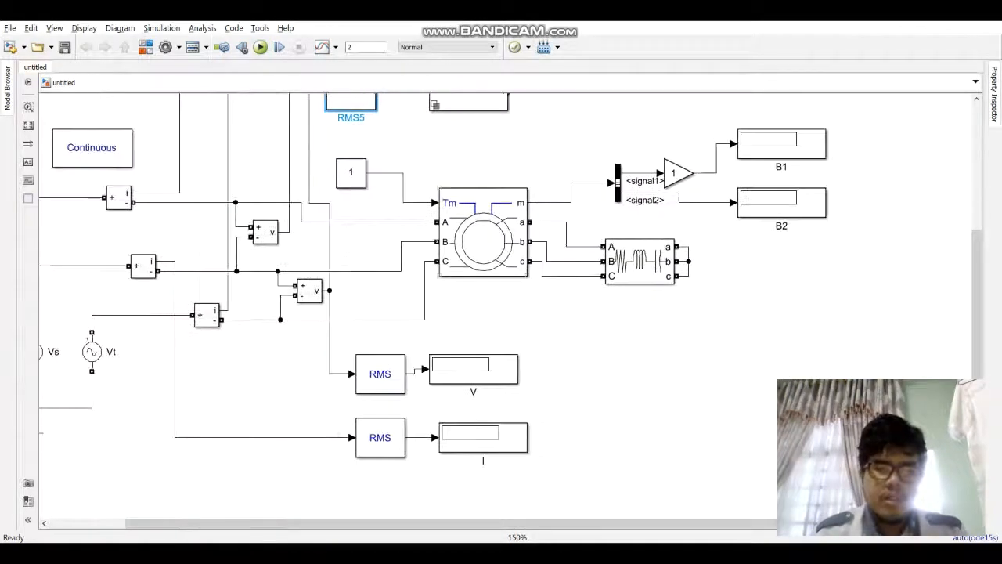
double_click(483, 242)
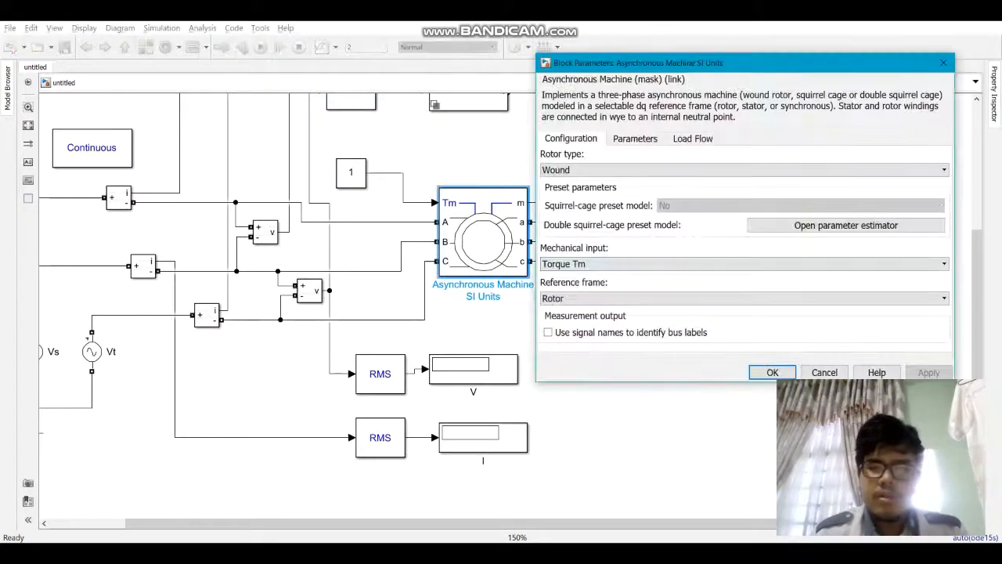
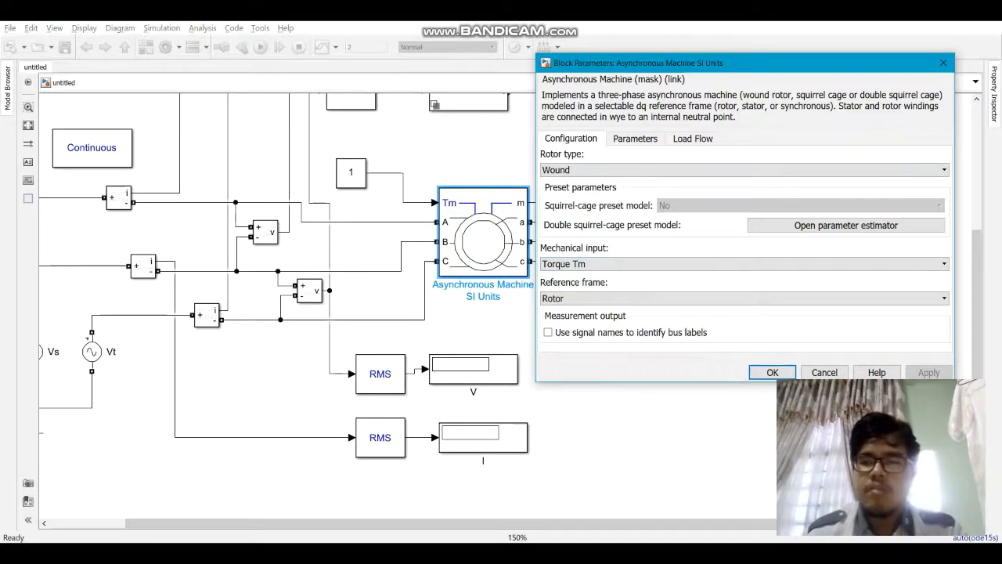
Step: Keep the machine's rotor type as Wound and mechanical input as Torque Tm, and accept the block parameters
left_click(744, 170)
left_click(744, 170)
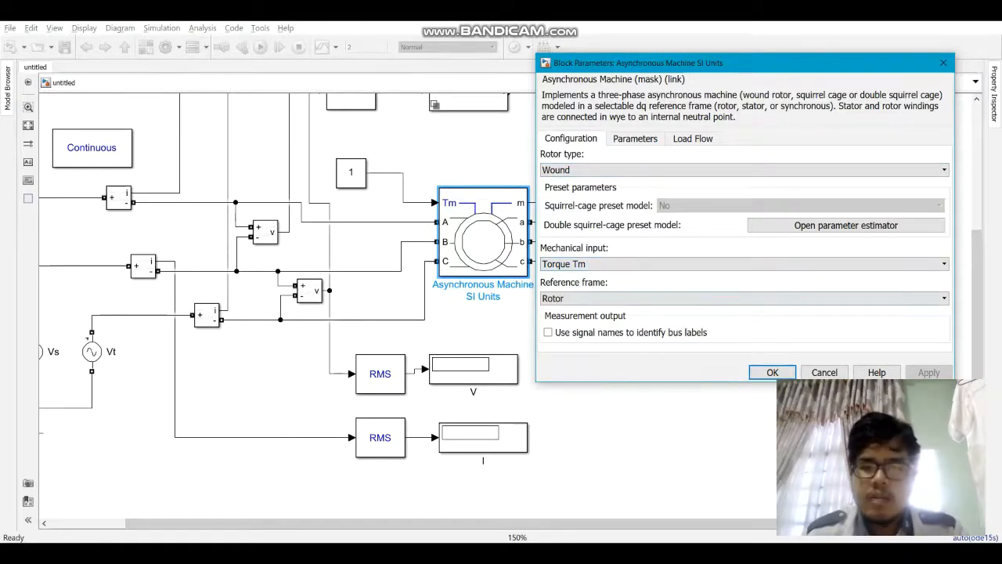
left_click(744, 264)
left_click(744, 264)
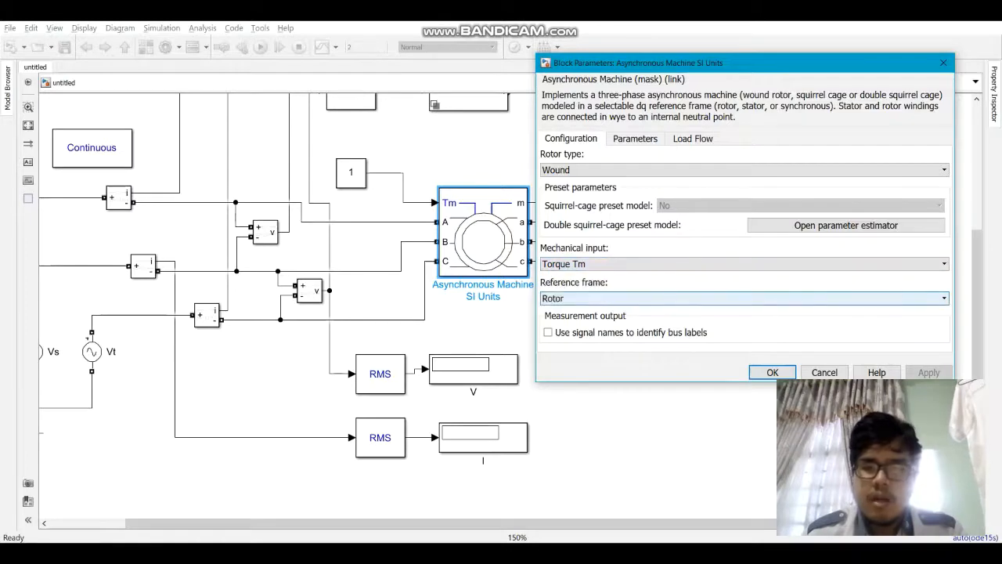
left_click(772, 372)
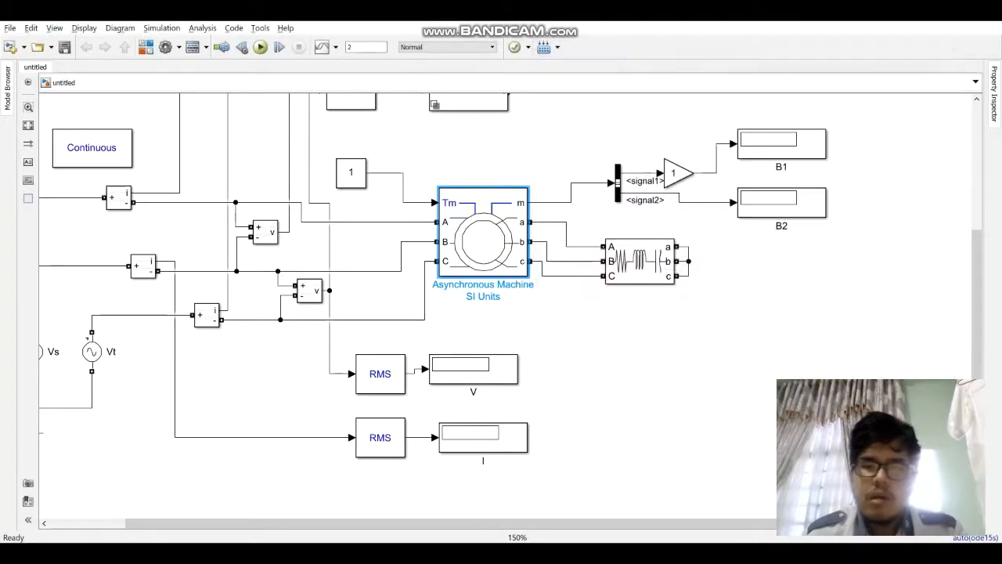
Step: Set the branch type of the rotor-side Three-Phase Series RLC Branch to R and accept its parameters
scroll(621, 316, "up", 1)
double_click(621, 316)
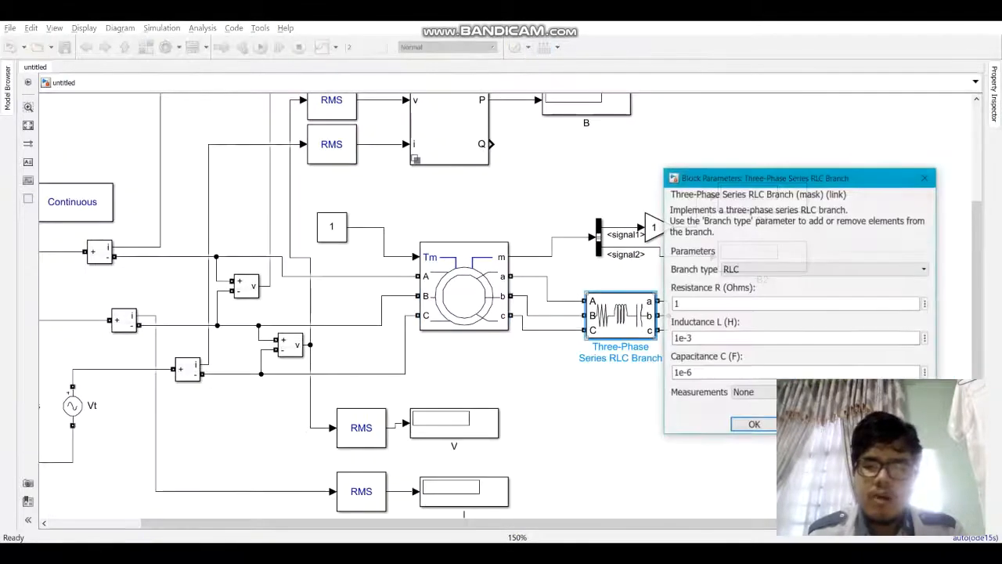
left_click(823, 269)
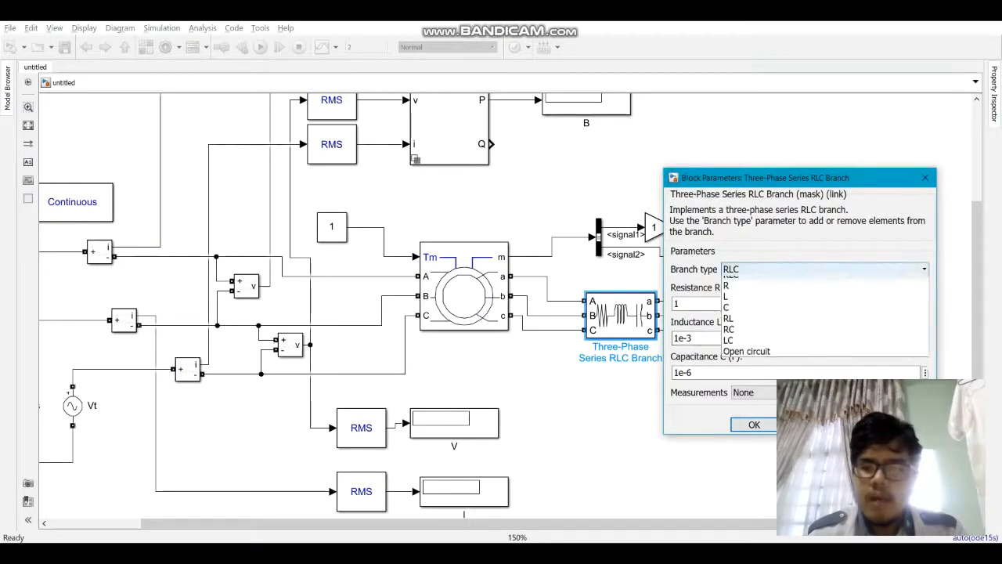
left_click(822, 293)
double_click(795, 304)
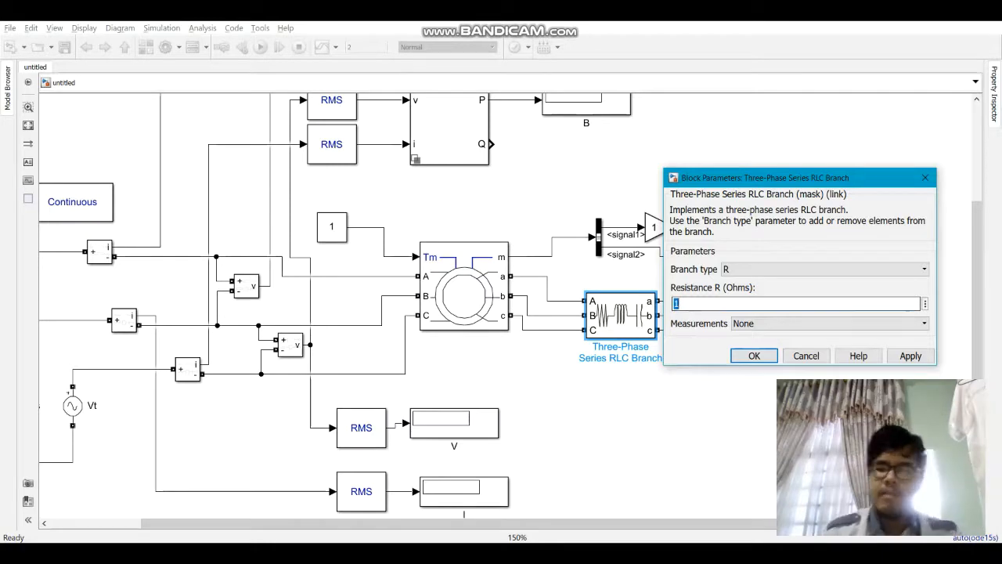
key("Return")
Step: Add Mechanical Rotor speed (wm) to the Bus Selector outputs and remove the placeholder signals signal1 and signal2
double_click(599, 238)
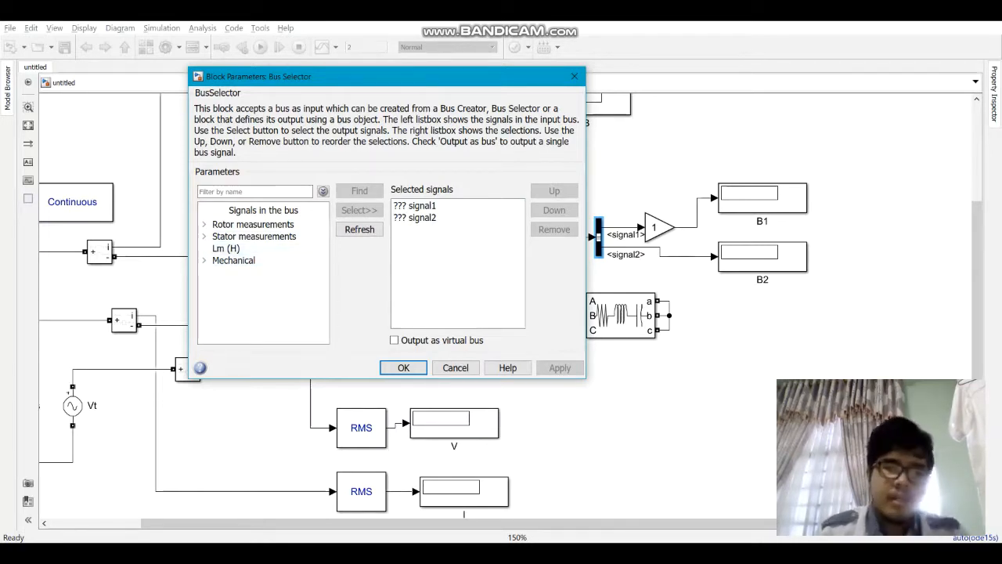
left_click(204, 261)
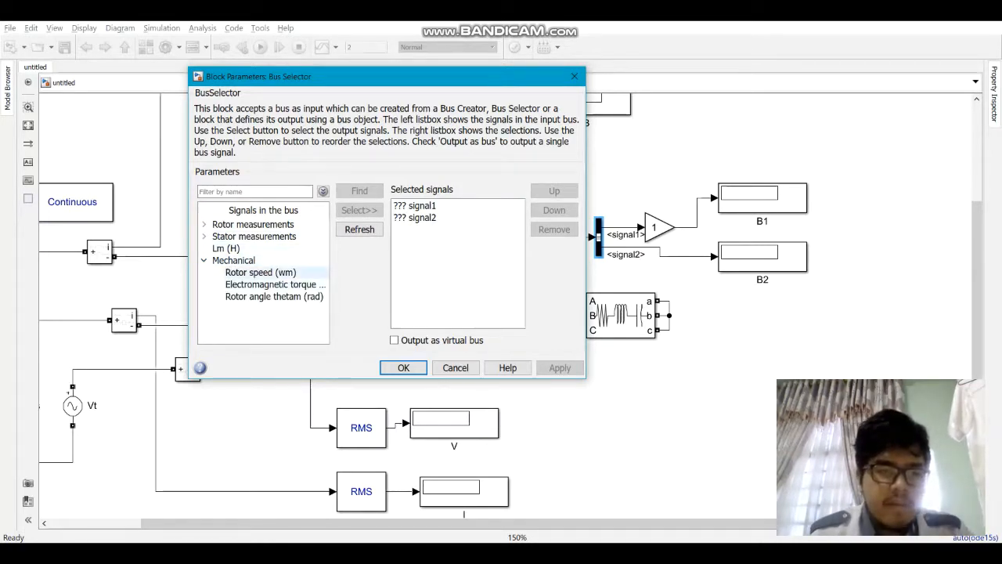
left_click(260, 272)
left_click(360, 210)
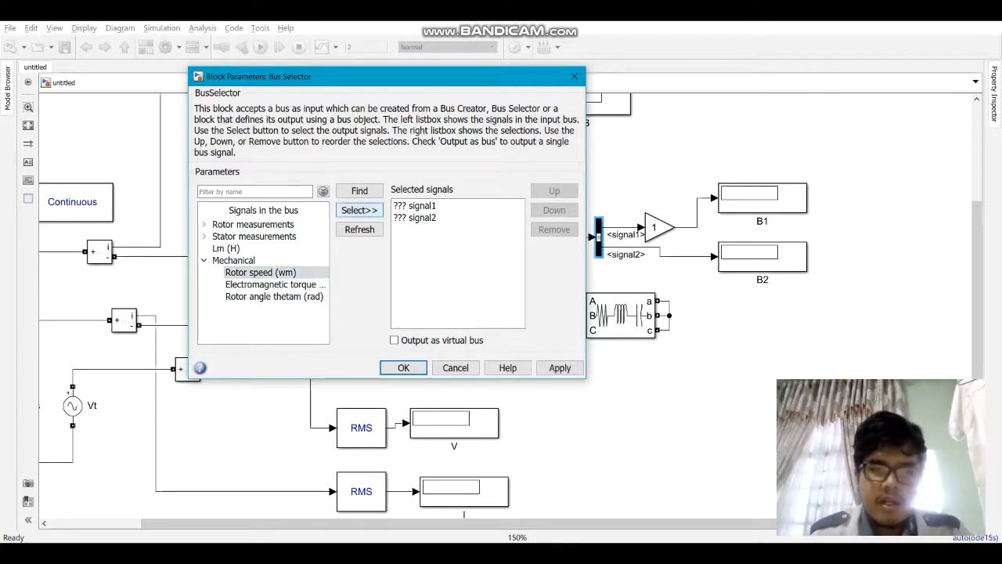
left_click(423, 206)
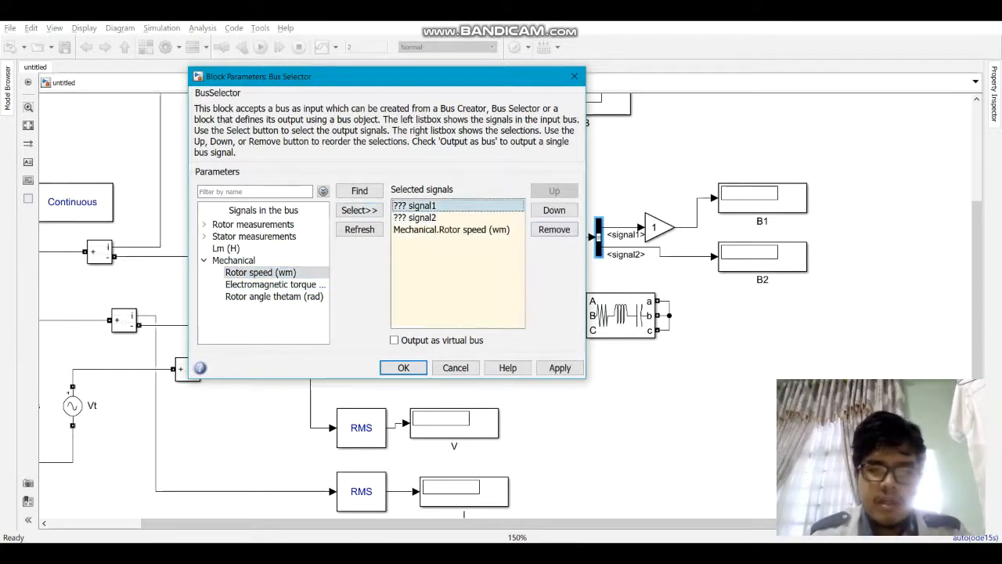
left_click(554, 230)
left_click(554, 230)
left_click(498, 206)
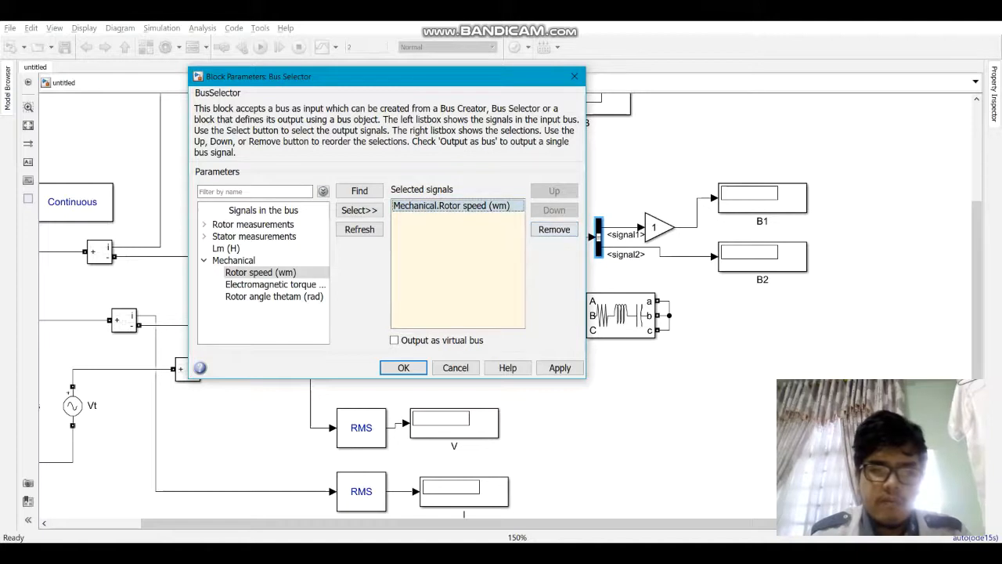
Step: Add the Mechanical Electromagnetic torque signal as the second Bus Selector output and accept the selection
left_click(275, 284)
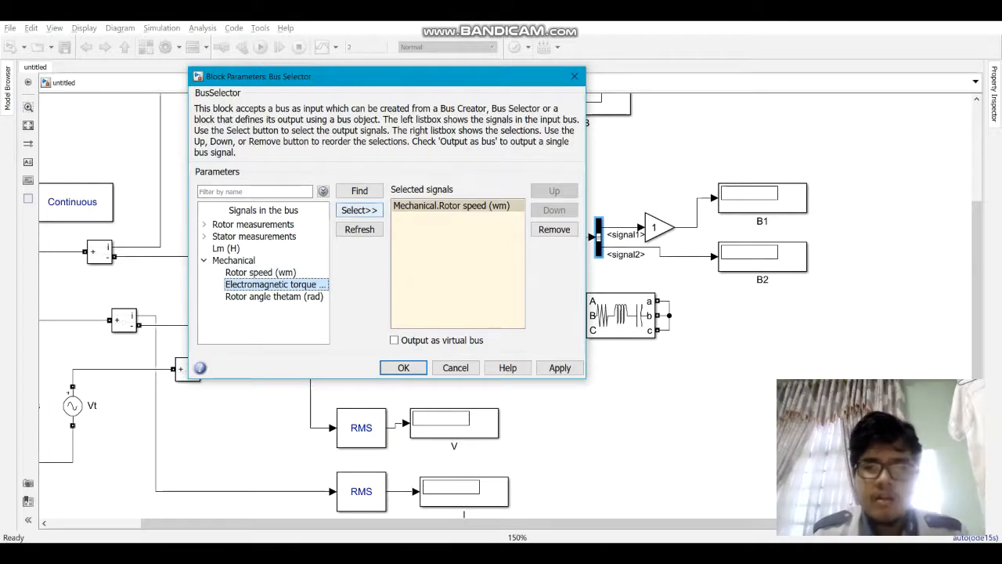
left_click(359, 209)
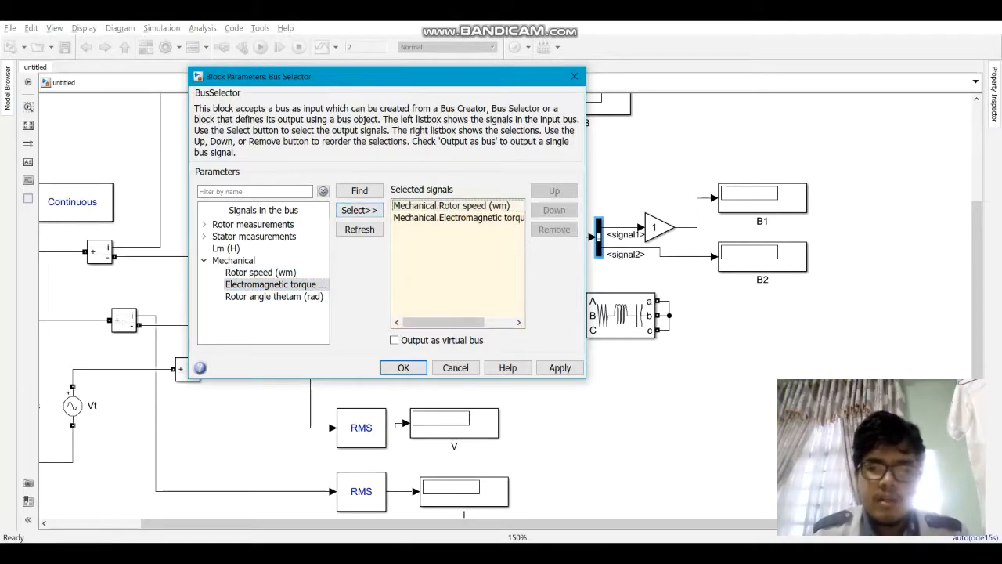
left_click(403, 367)
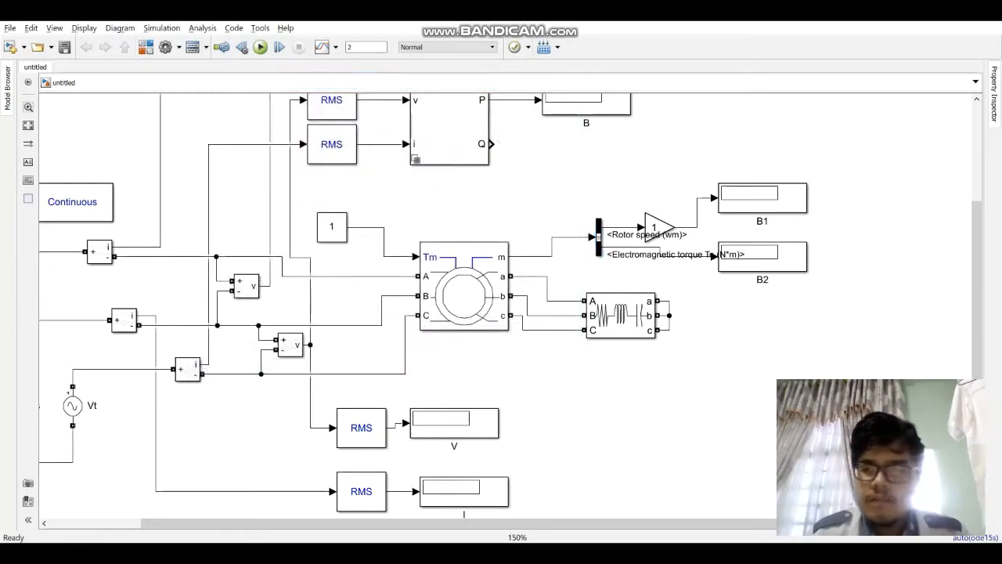
Step: Move the Gain block above the rotor speed label and align display B1 with the gain's output
left_click_drag(659, 227, 661, 184)
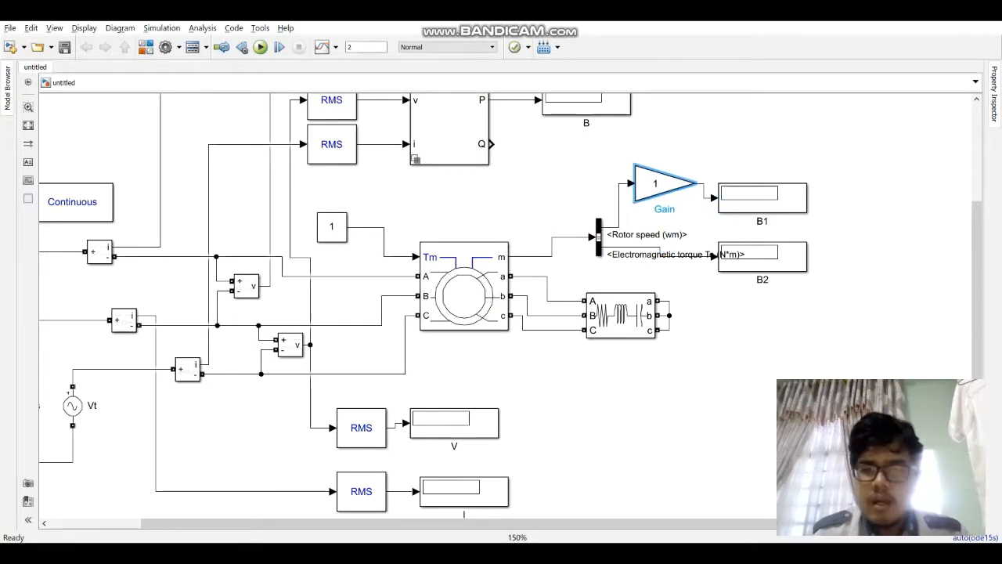
left_click_drag(763, 199, 792, 184)
Step: Set the Gain block's value to (60/(2*pi)) to convert the rotor speed to rpm
left_click(660, 184)
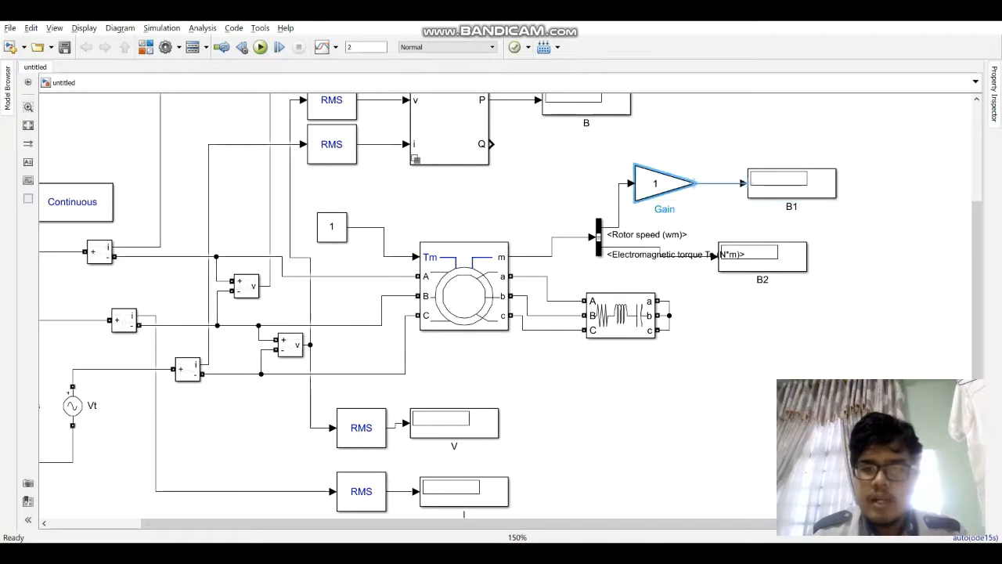
double_click(660, 184)
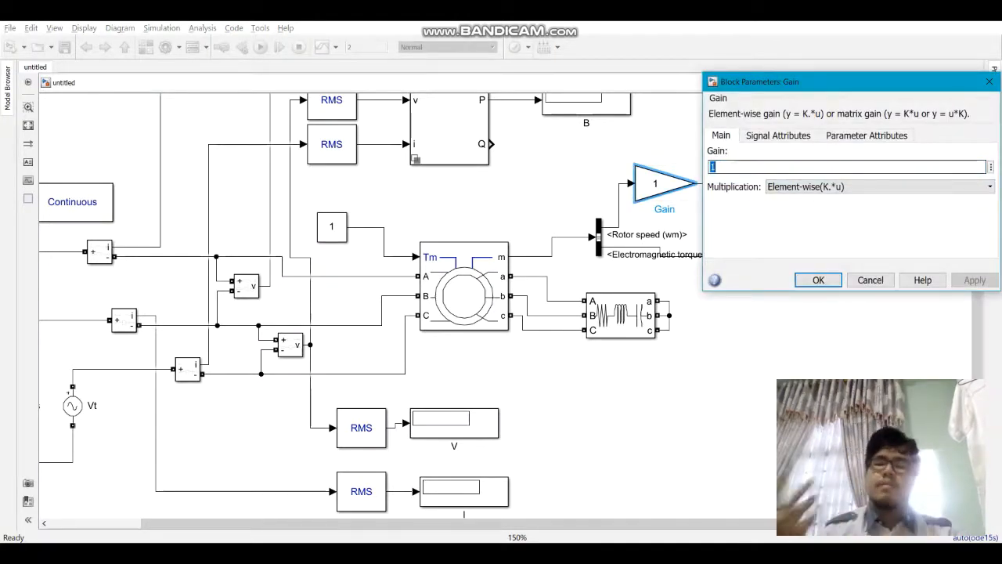
key("BackSpace")
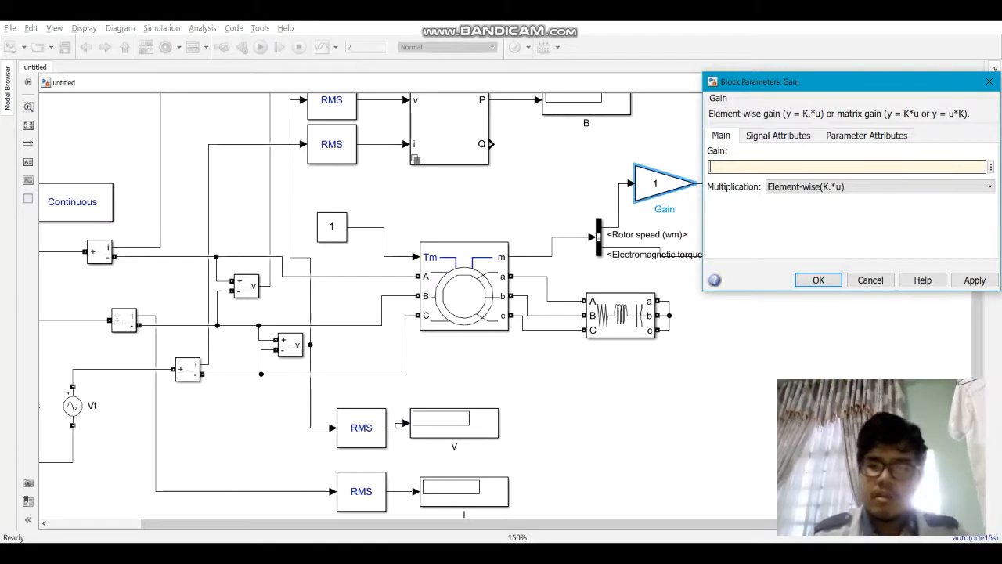
type("60")
key("Left")
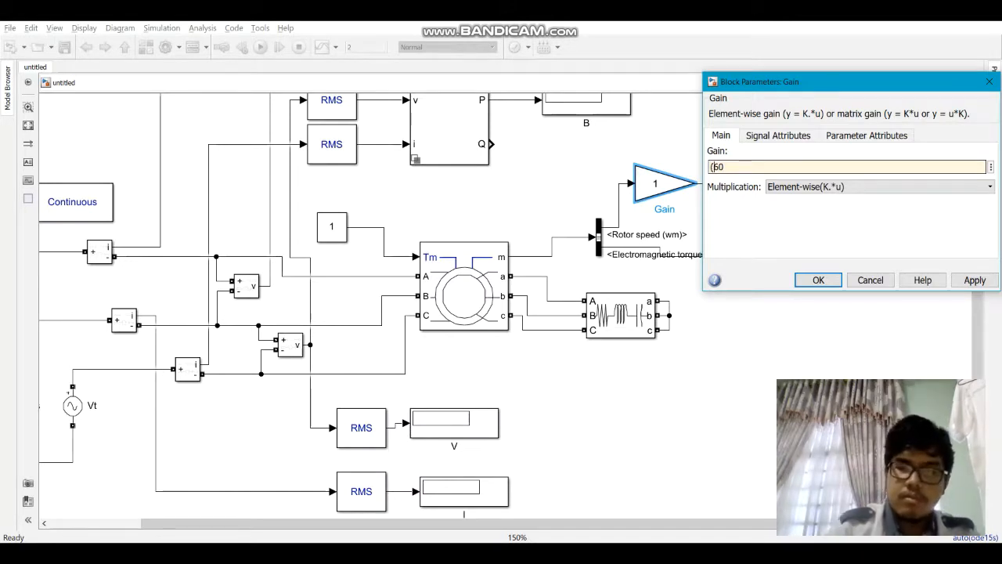
key("End")
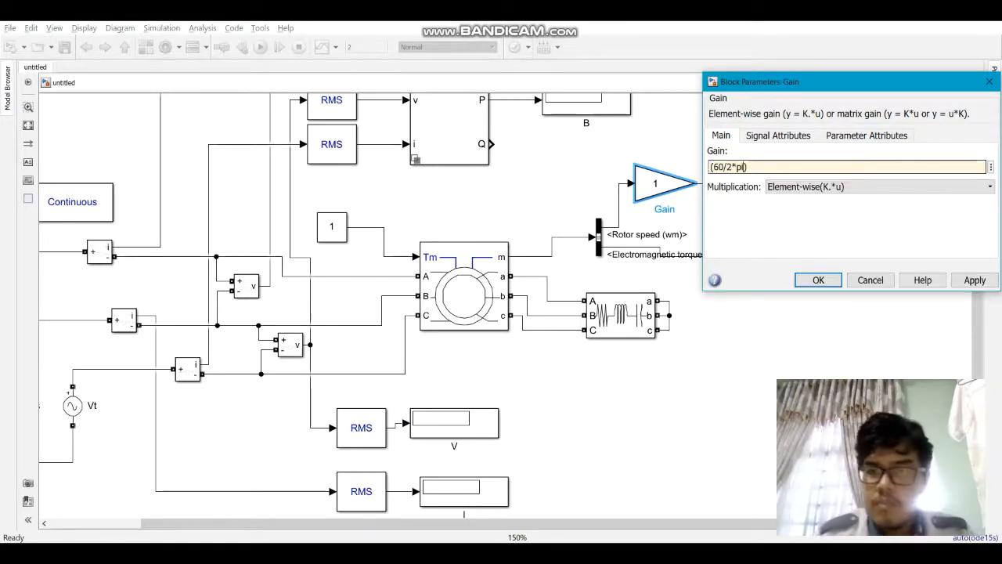
type("(")
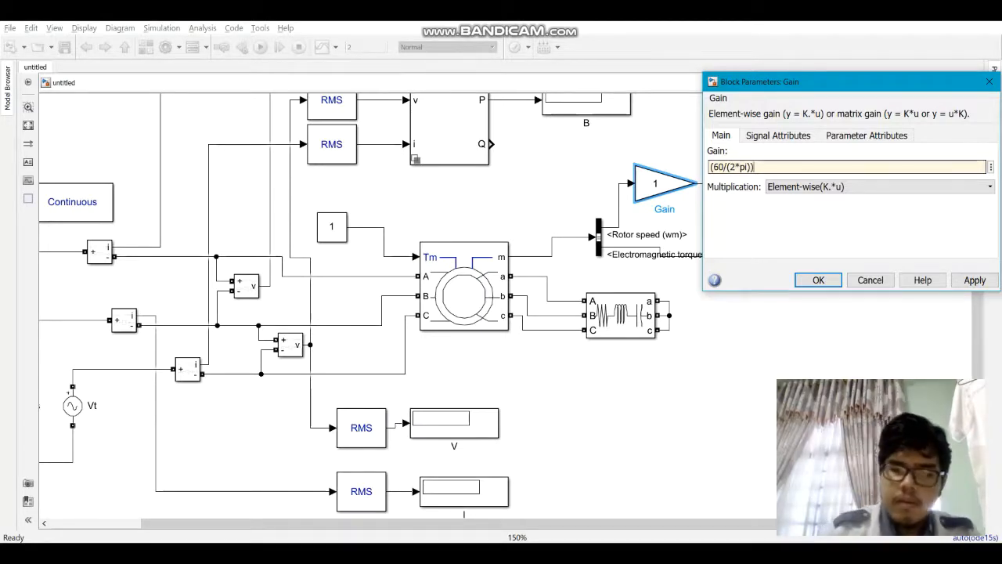
type(")")
key("Return")
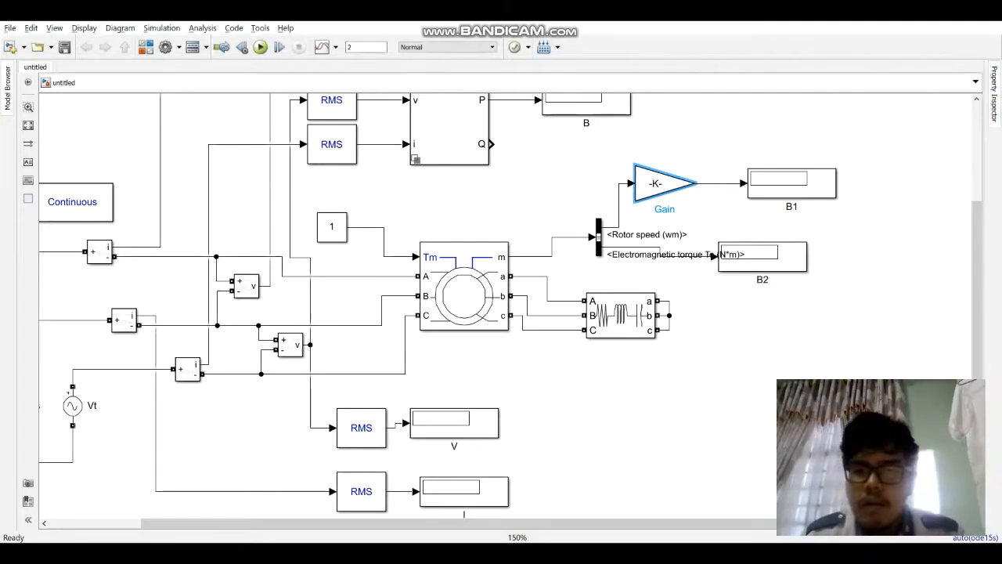
Step: Widen the Gain block to fit its expression and move display B2 clear of the electromagnetic torque label
left_click_drag(694, 202, 719, 201)
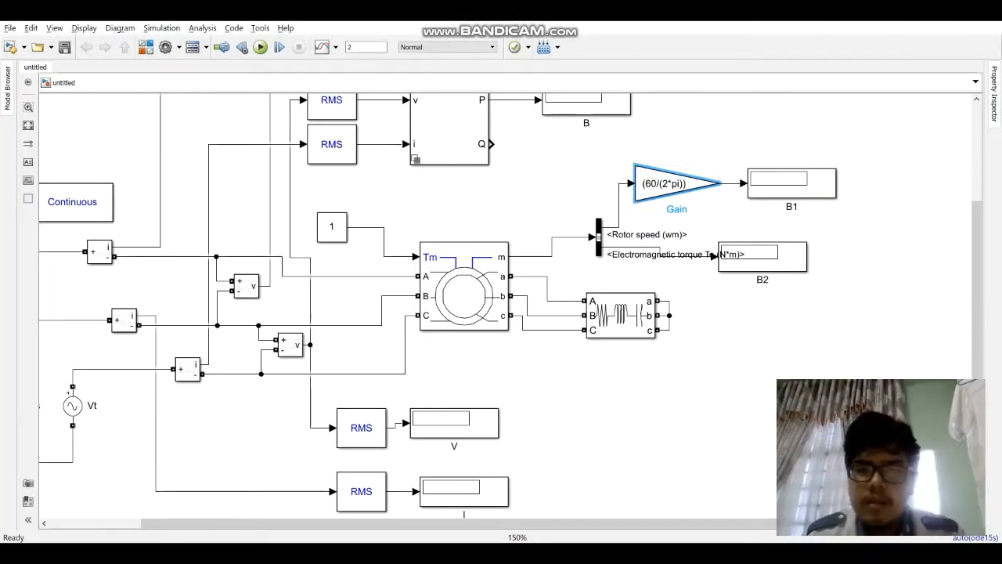
left_click_drag(763, 257, 836, 257)
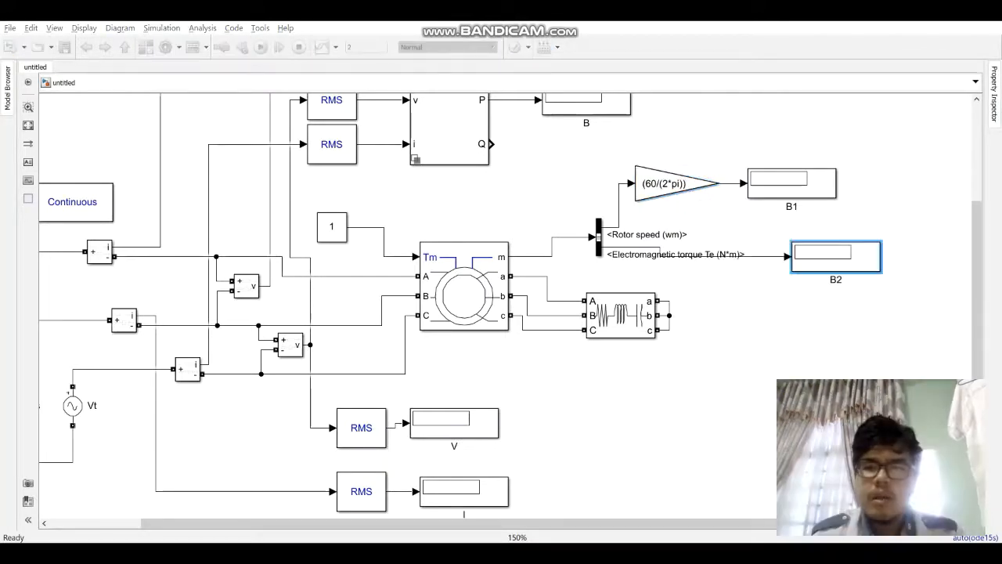
Step: Rename display B1 as Speed and display B2 as TE
left_click(792, 205)
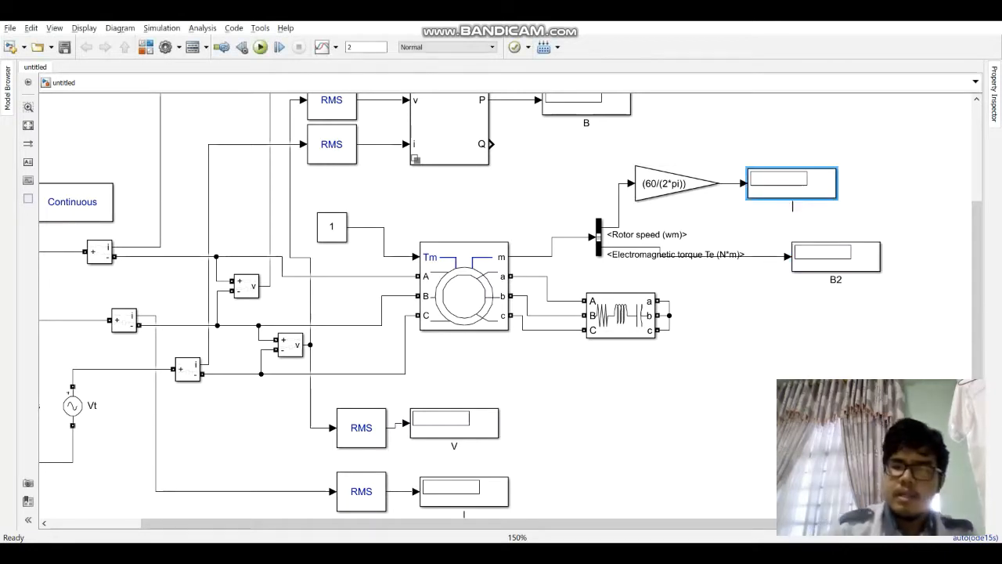
type("Speed")
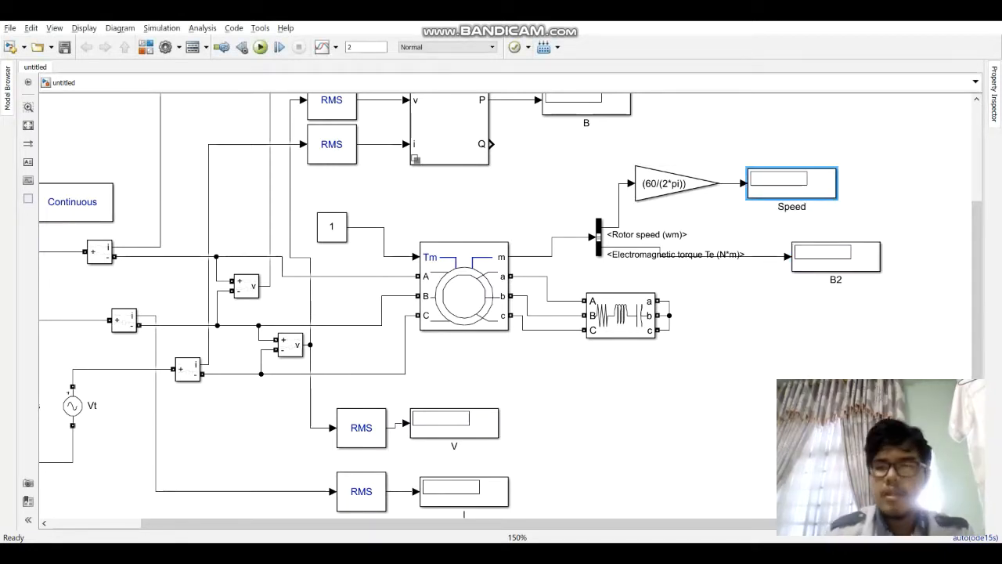
left_click(807, 227)
left_click(837, 280)
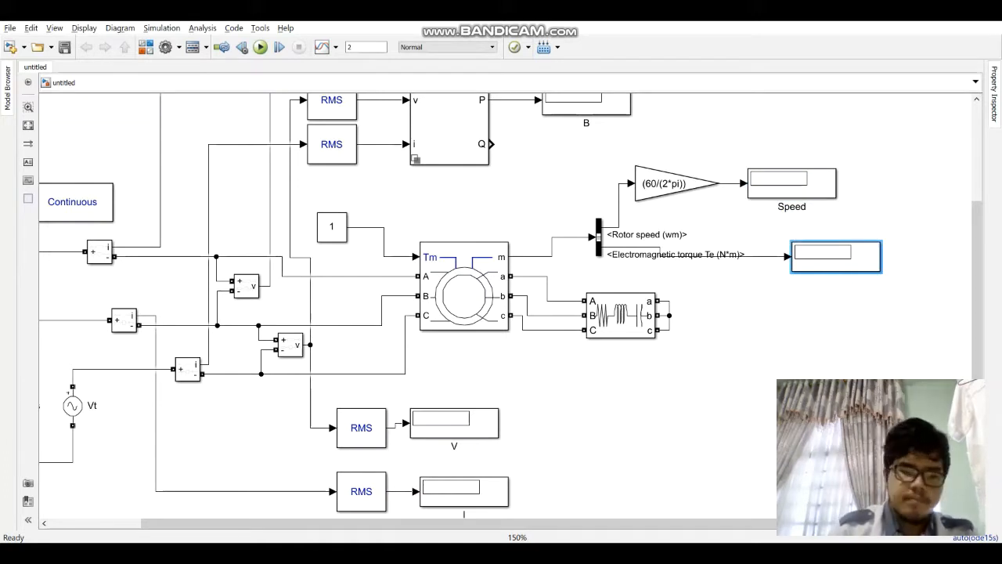
Step: Rename the Three-Phase Series RLC Branch block as R eksternal
scroll(892, 292, "up", 1)
left_click(603, 317)
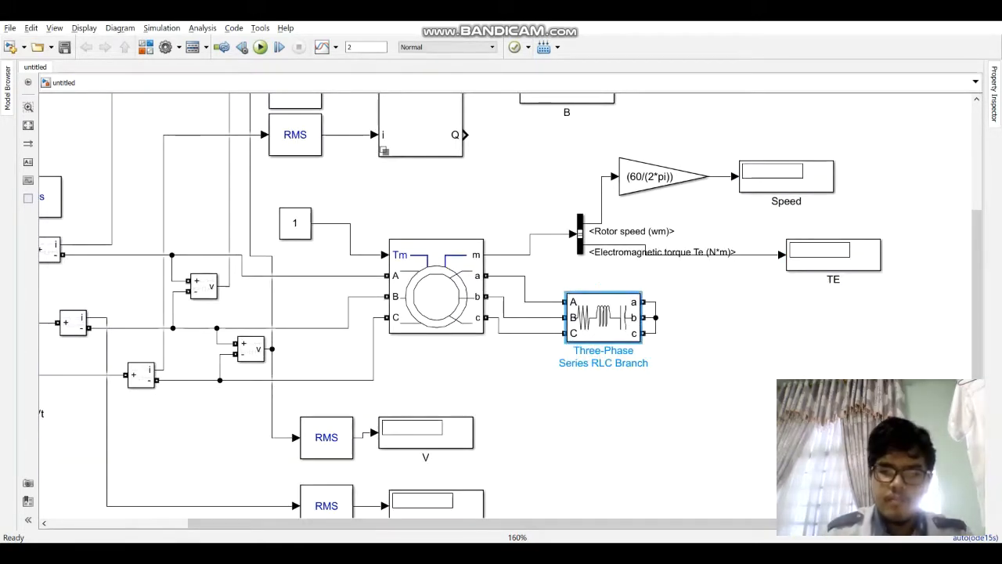
key("BackSpace")
key("BackSpace")
key("BackSpace")
key("BackSpace")
key("BackSpace")
key("BackSpace")
key("BackSpace")
key("BackSpace")
key("BackSpace")
key("BackSpace")
key("BackSpace")
key("BackSpace")
key("BackSpace")
key("BackSpace")
key("BackSpace")
key("BackSpace")
key("BackSpace")
key("BackSpace")
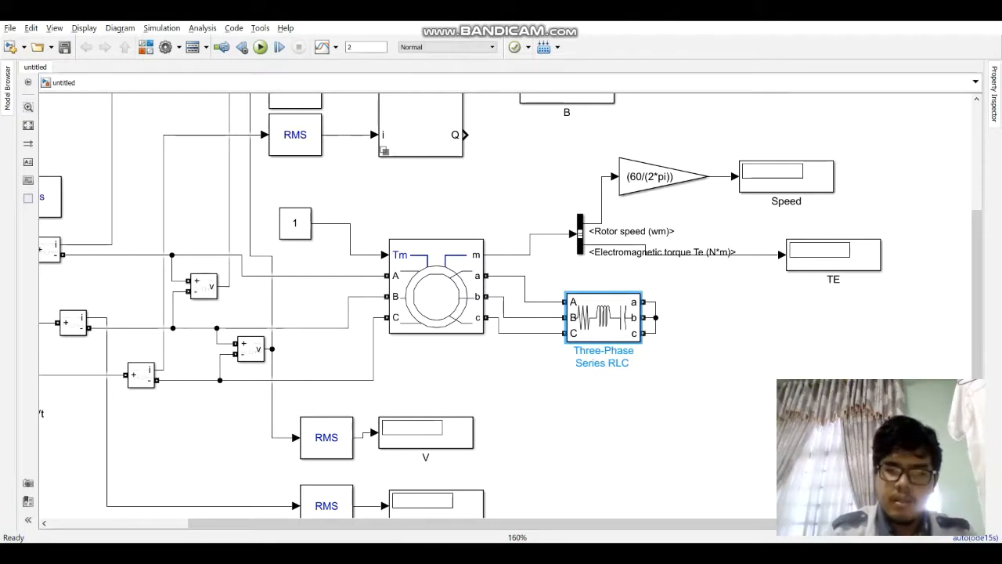
key("BackSpace")
key("BackSpace")
key("BackSpace")
key("BackSpace")
key("BackSpace")
key("BackSpace")
key("BackSpace")
key("BackSpace")
key("BackSpace")
key("BackSpace")
key("BackSpace")
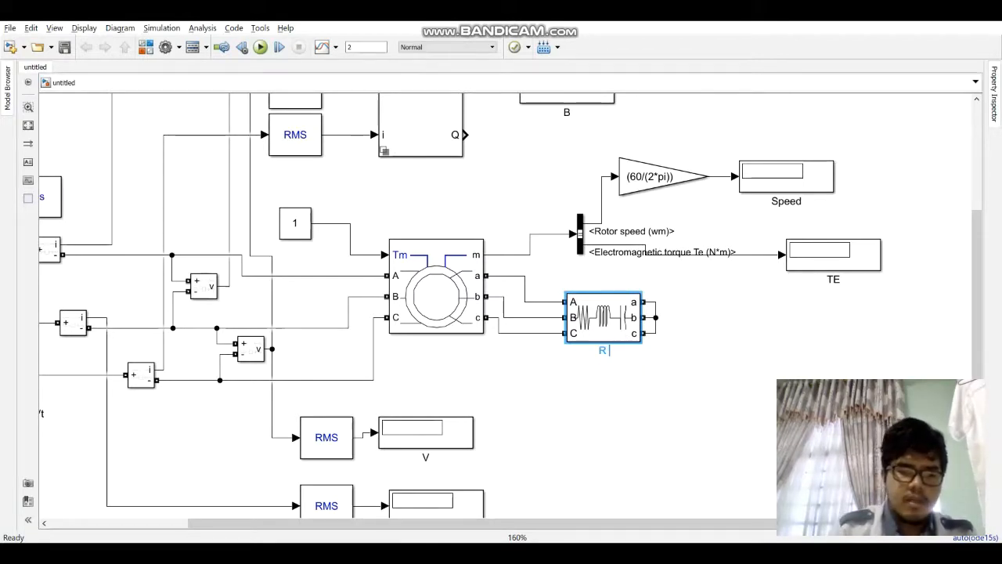
type("R e")
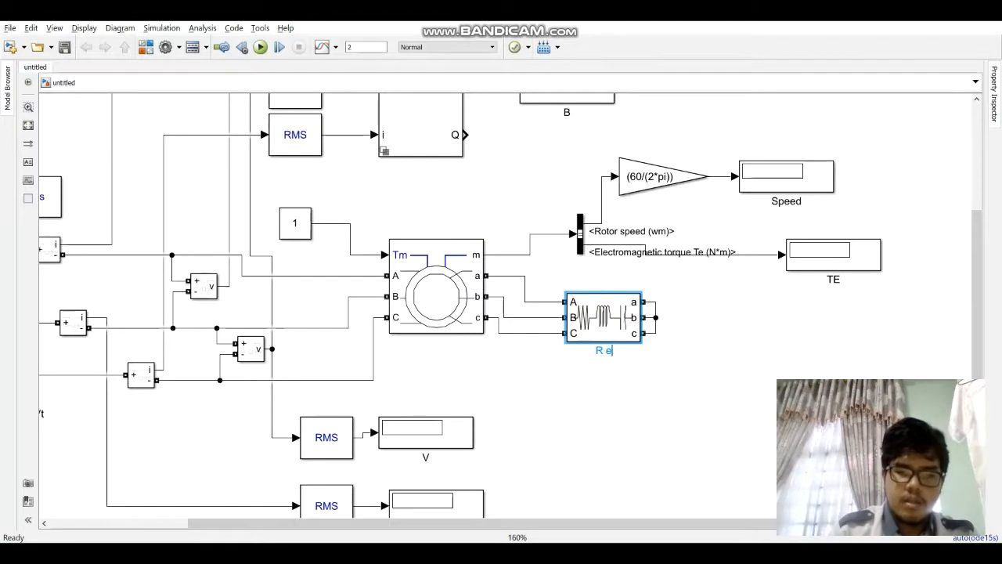
type("ksternal")
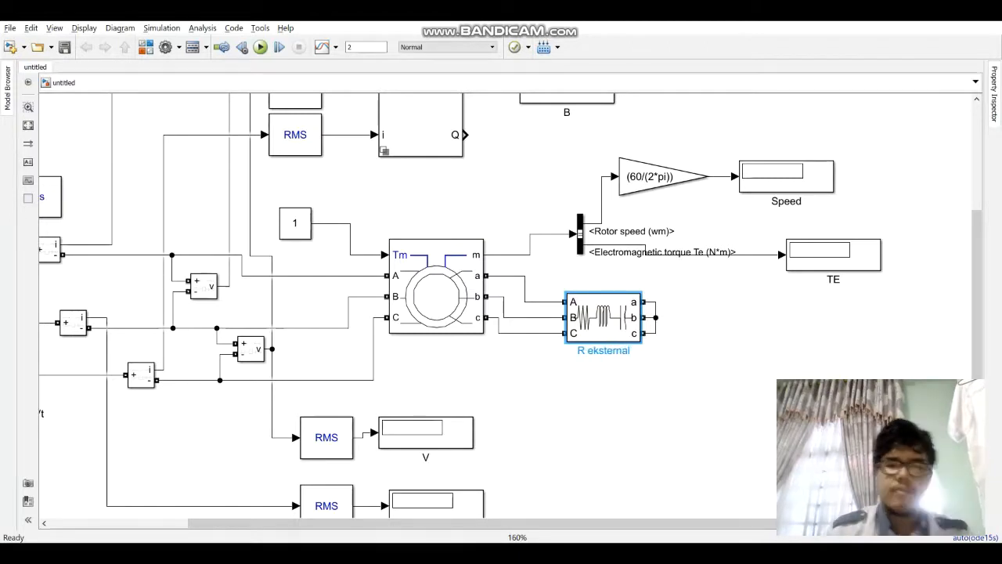
left_click(629, 368)
Step: Rename the Constant block feeding the machine's Tm input as TL
left_click_drag(436, 297, 473, 300)
left_click(473, 300)
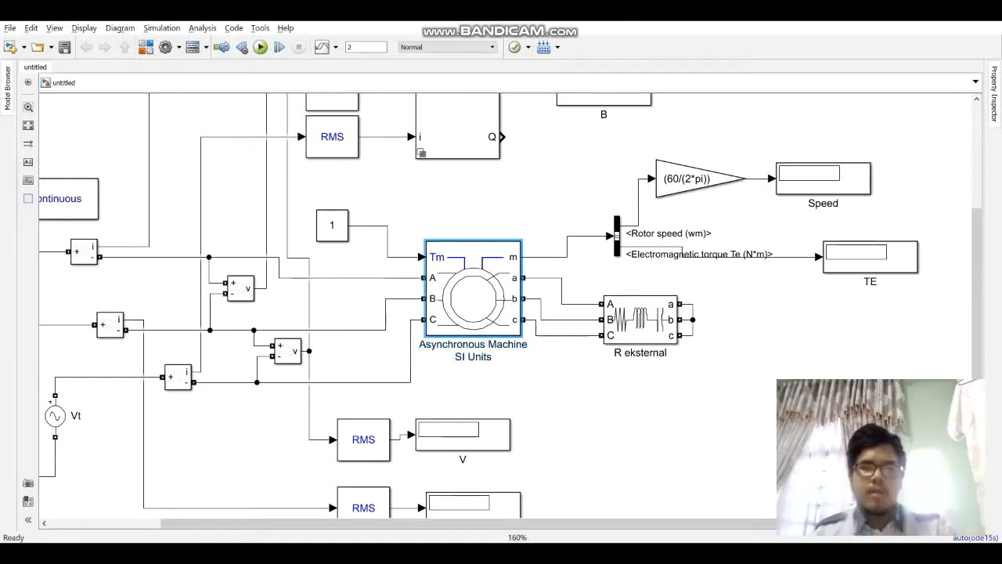
double_click(332, 225)
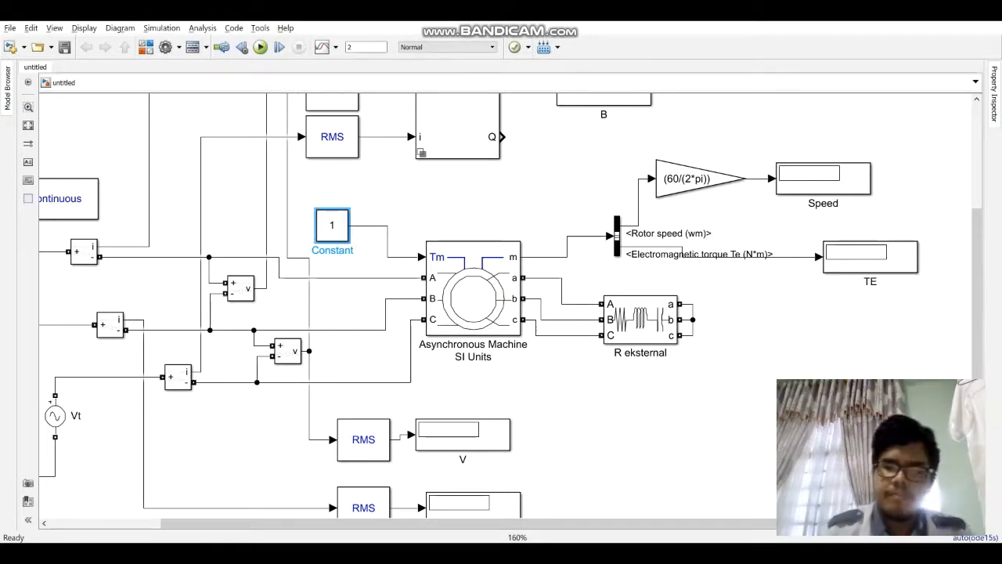
key("BackSpace")
key("BackSpace")
key("BackSpace")
key("BackSpace")
key("BackSpace")
key("BackSpace")
type("Tl")
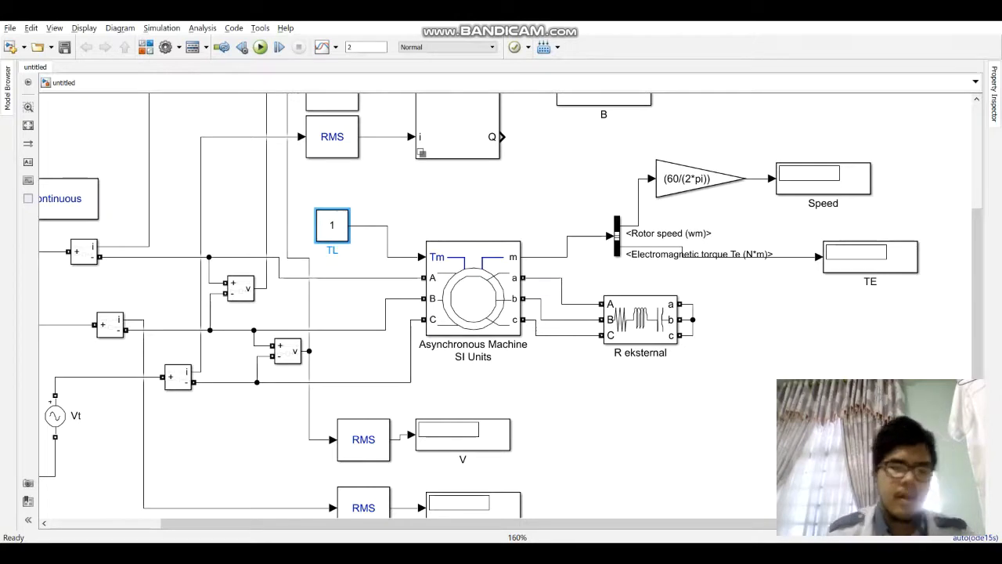
Step: Place the Simulink model side by side with the Word document scrolled to Tabel 6.2
scroll(432, 265, "down", 3)
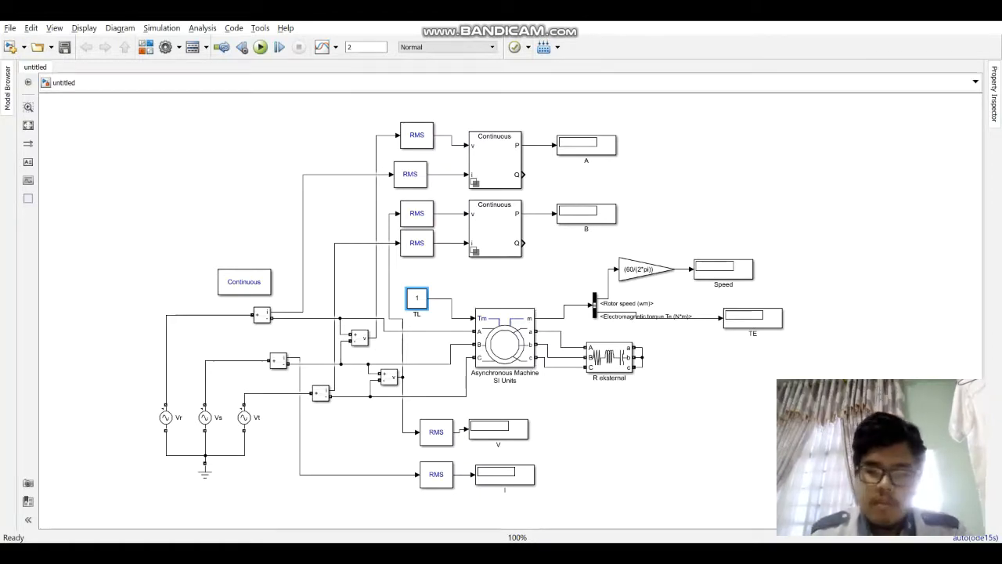
key("super")
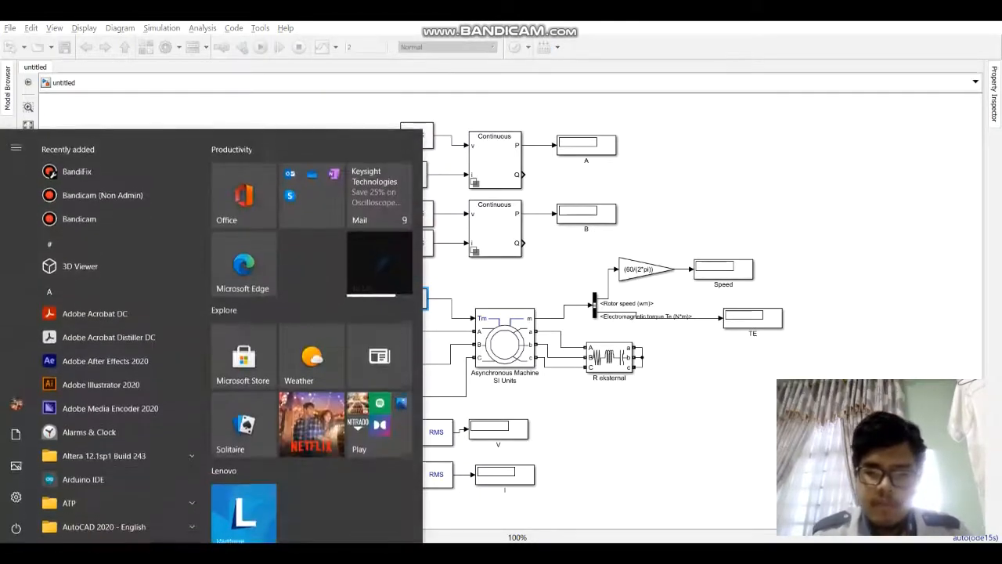
key("super")
key("alt+Tab")
scroll(740, 312, "down", 7)
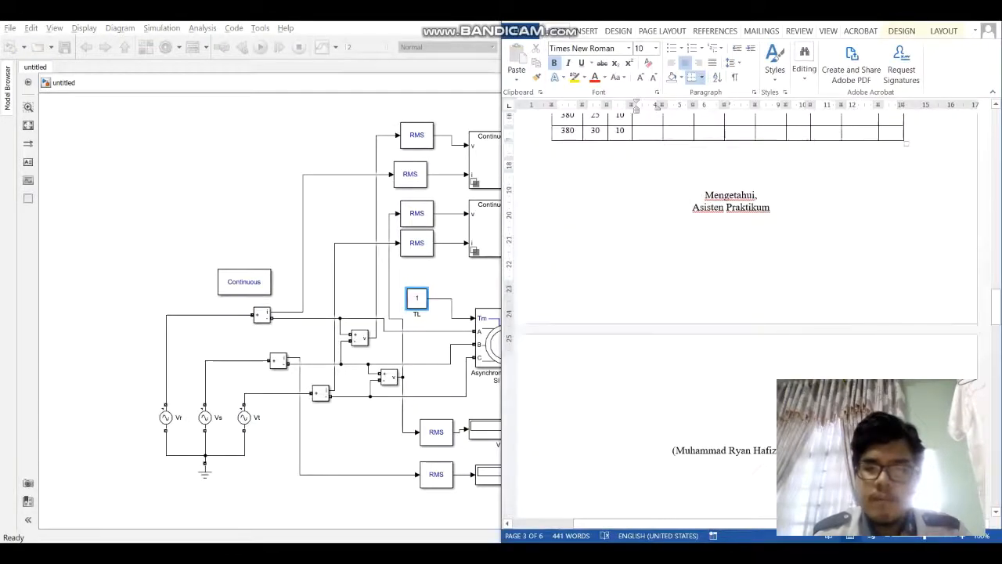
scroll(740, 312, "up", 8)
key("alt+Tab")
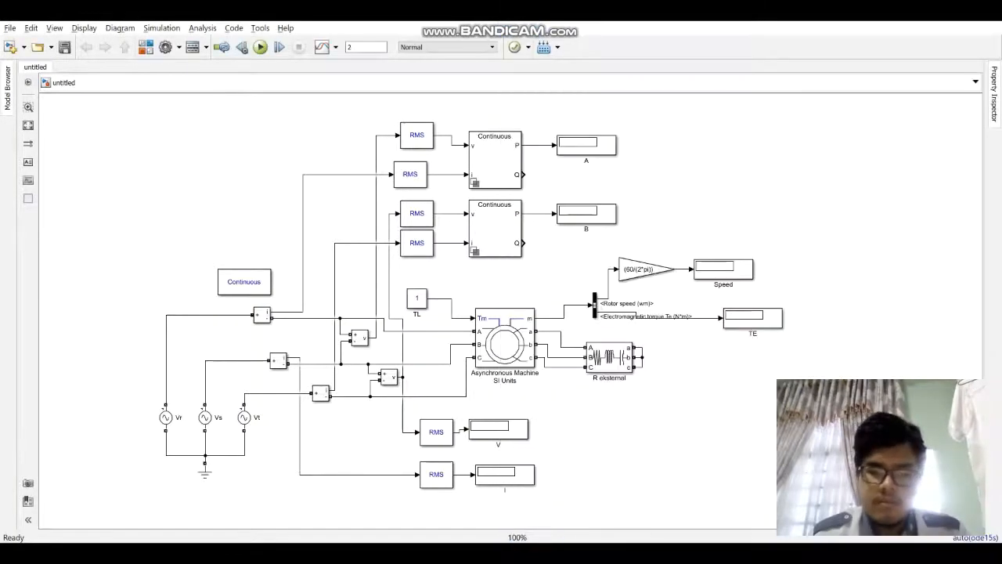
key("super+Left")
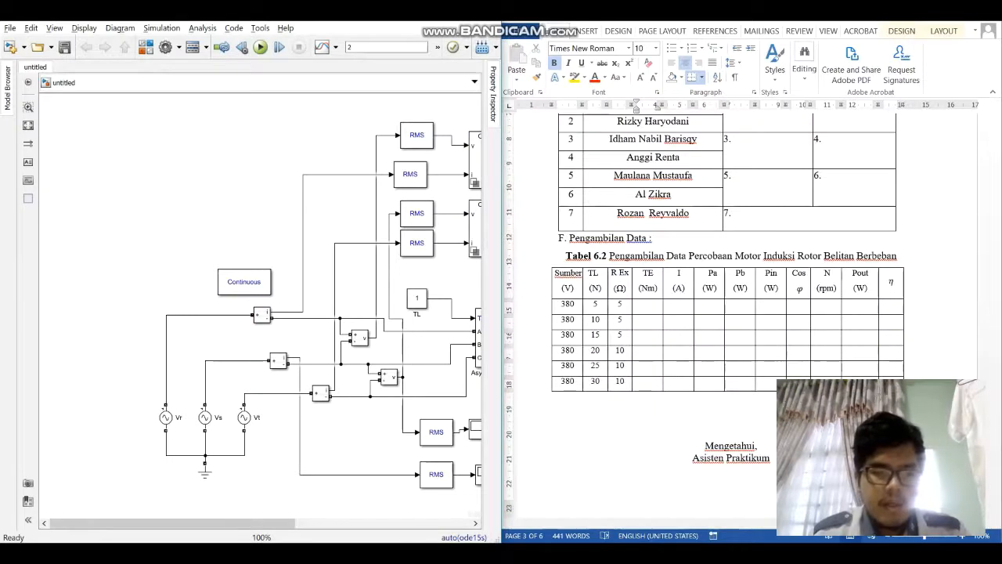
left_click_drag(172, 523, 276, 524)
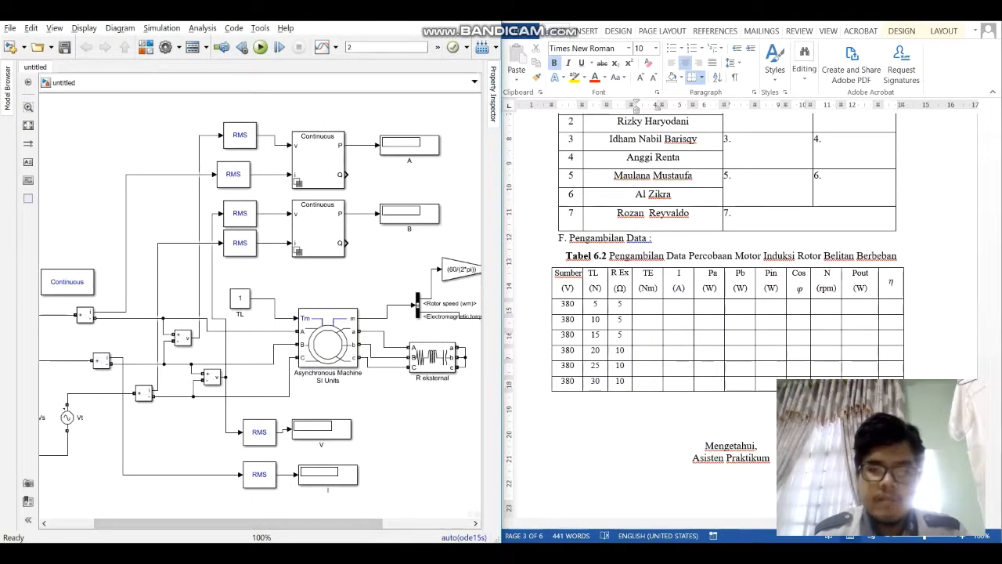
Step: Set the peak amplitude of voltage source Vr to the table's Sumber value of 380 V
left_click_drag(559, 335, 620, 336)
left_click(621, 350)
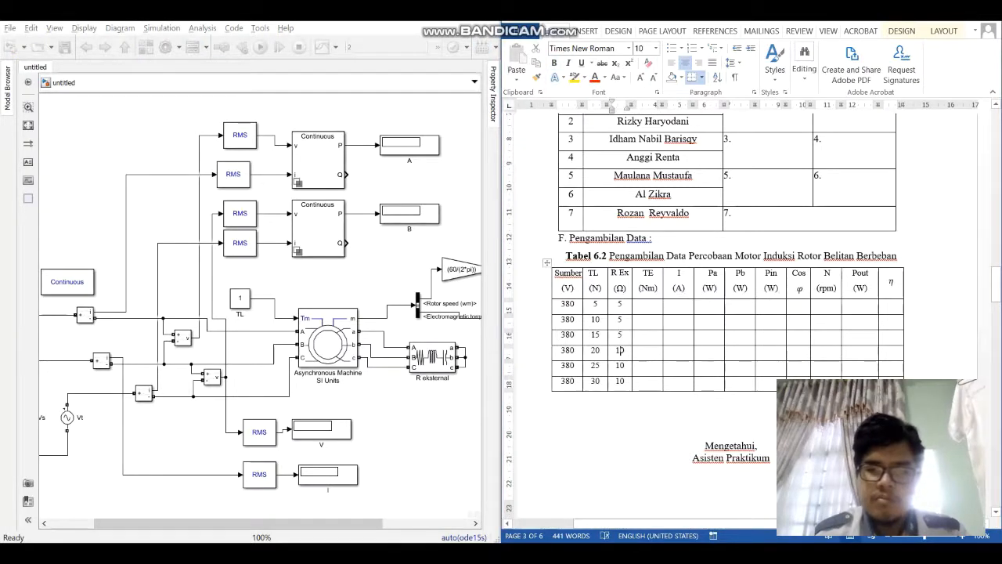
left_click_drag(235, 523, 193, 523)
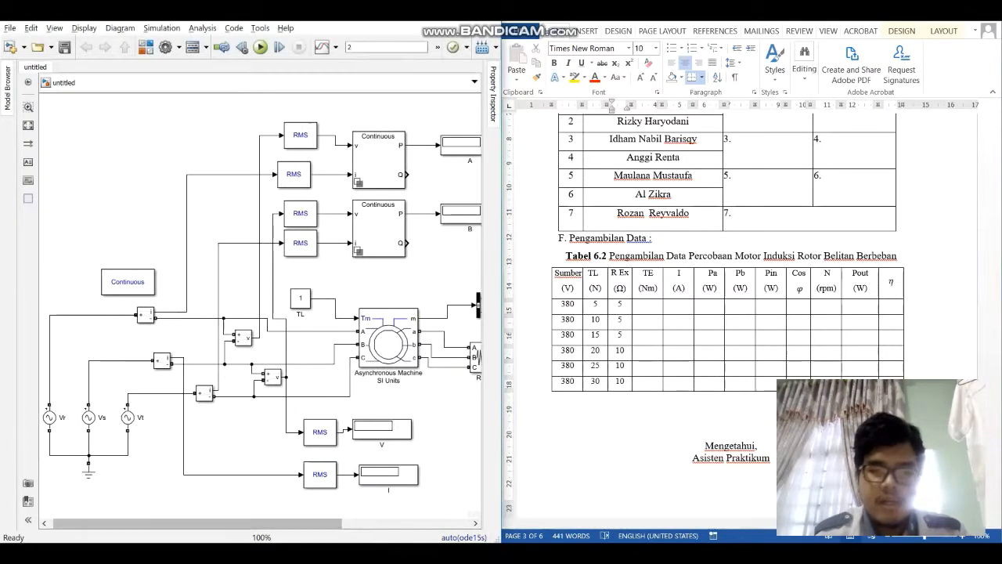
left_click(563, 350)
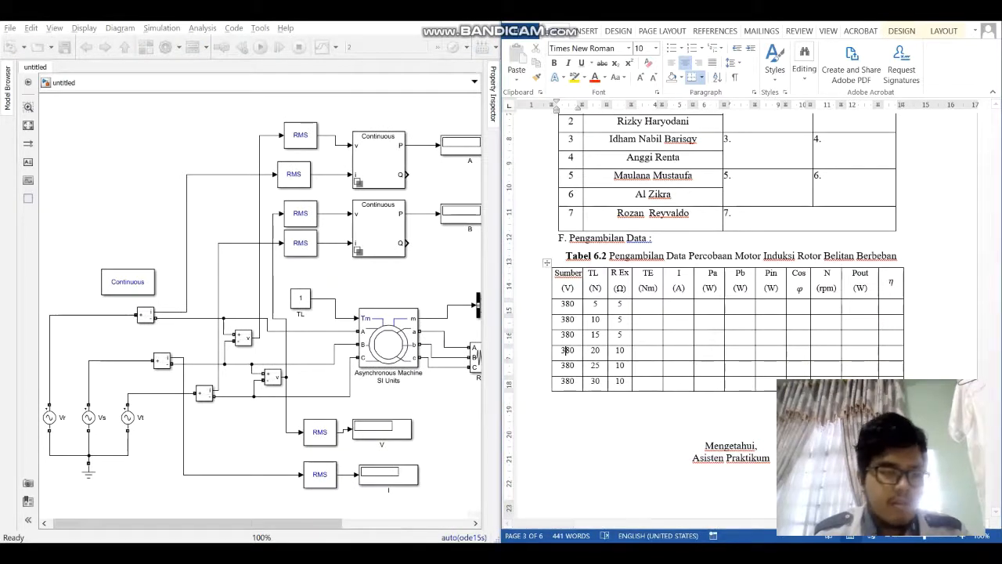
double_click(48, 417)
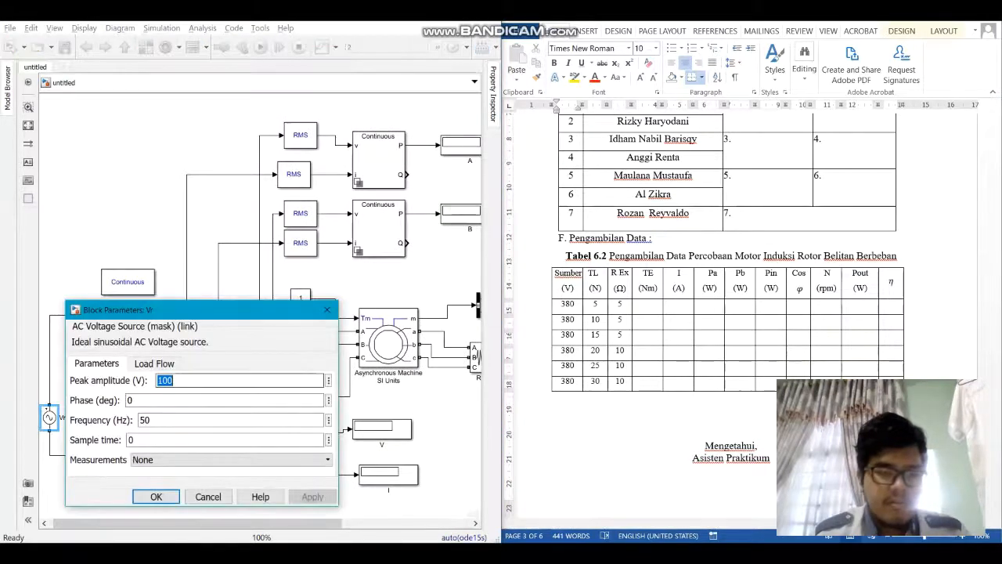
type("35")
type("80")
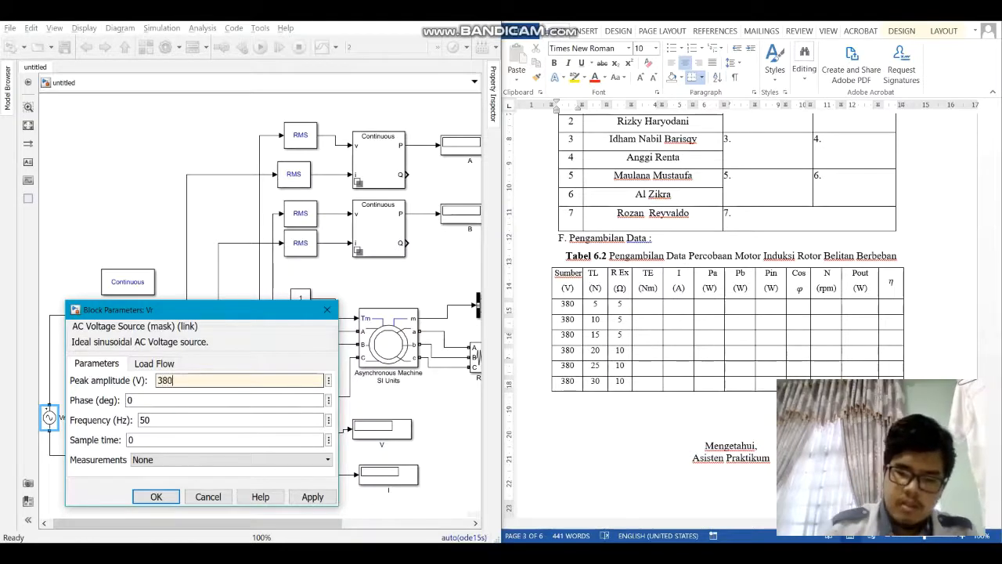
key("Return")
Step: Set the peak amplitude of voltage sources Vs and Vt to 380 V
double_click(89, 418)
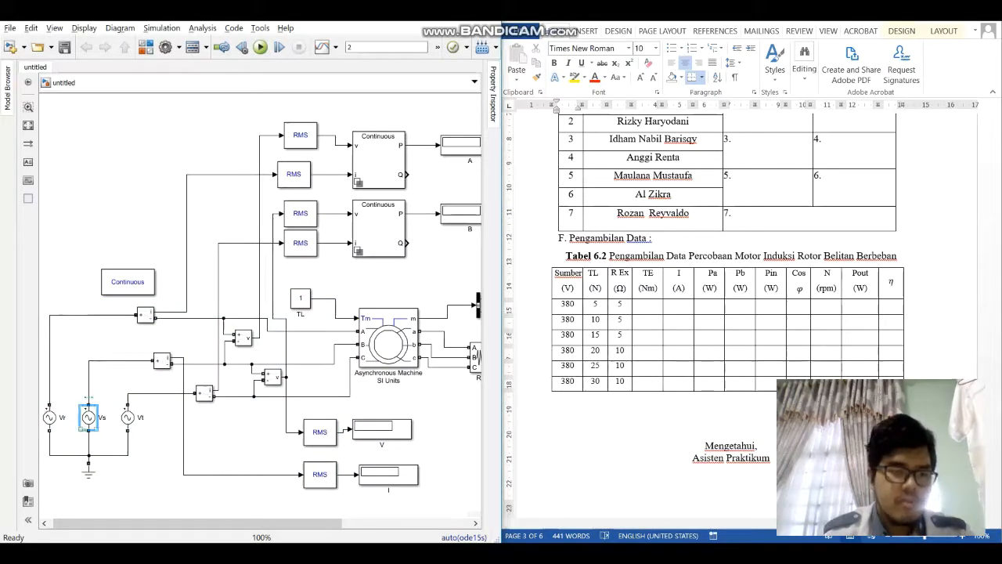
double_click(205, 380)
type("2")
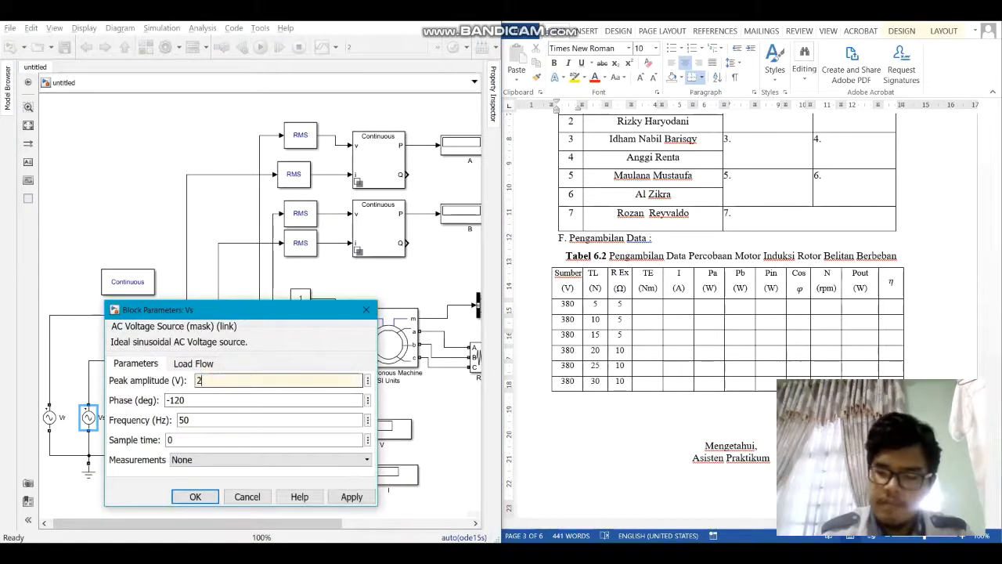
type("380")
key("Return")
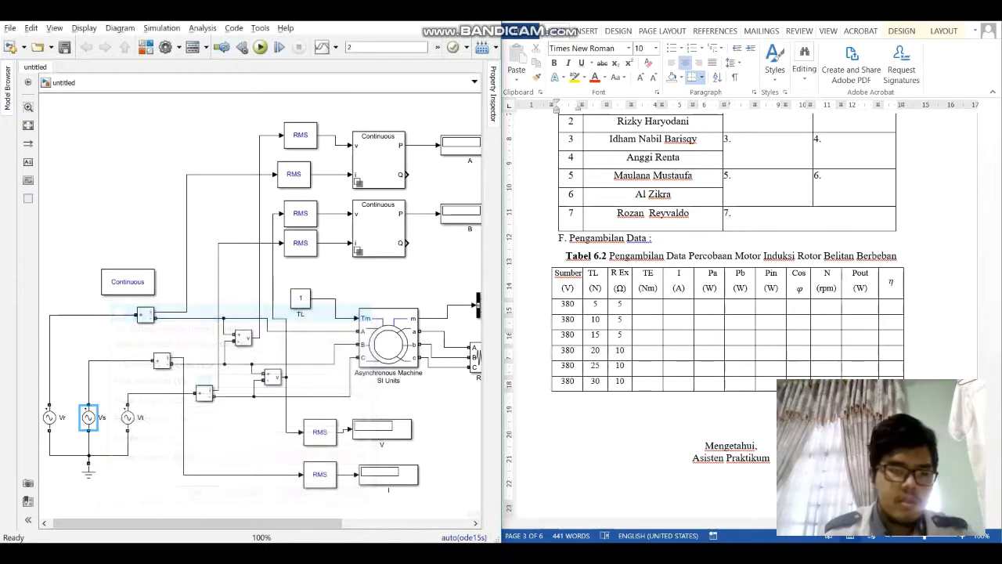
double_click(128, 418)
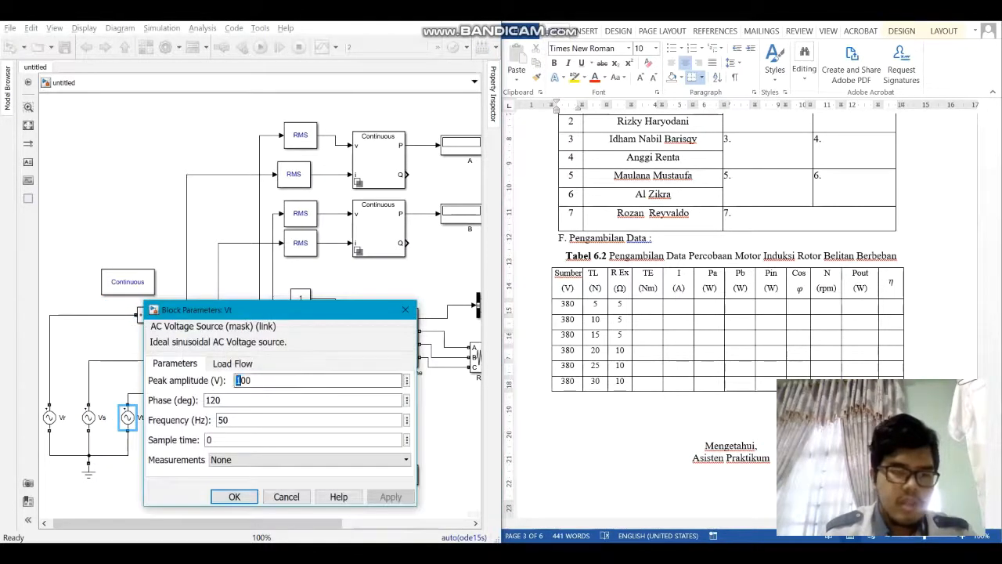
double_click(238, 380)
type("380")
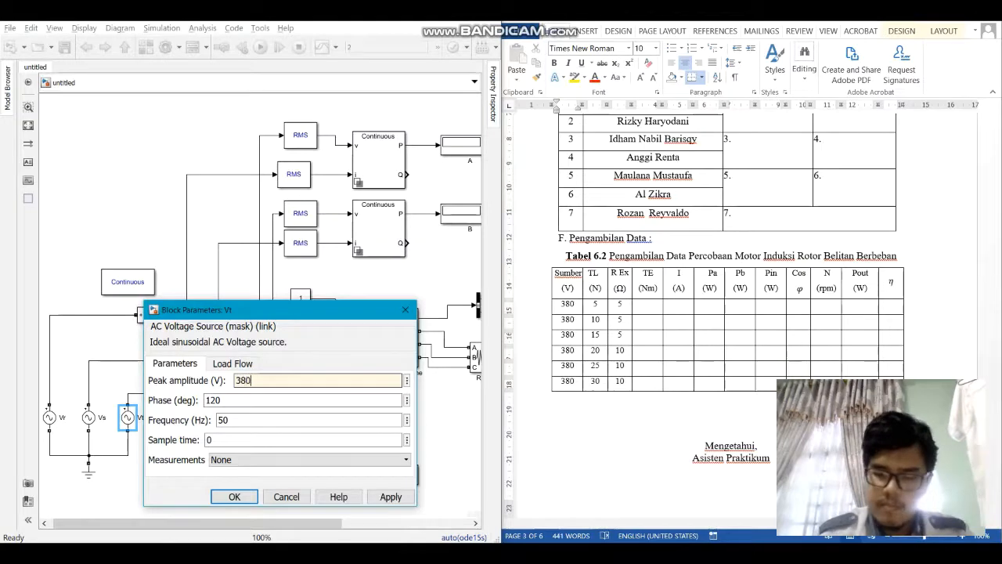
key("Return")
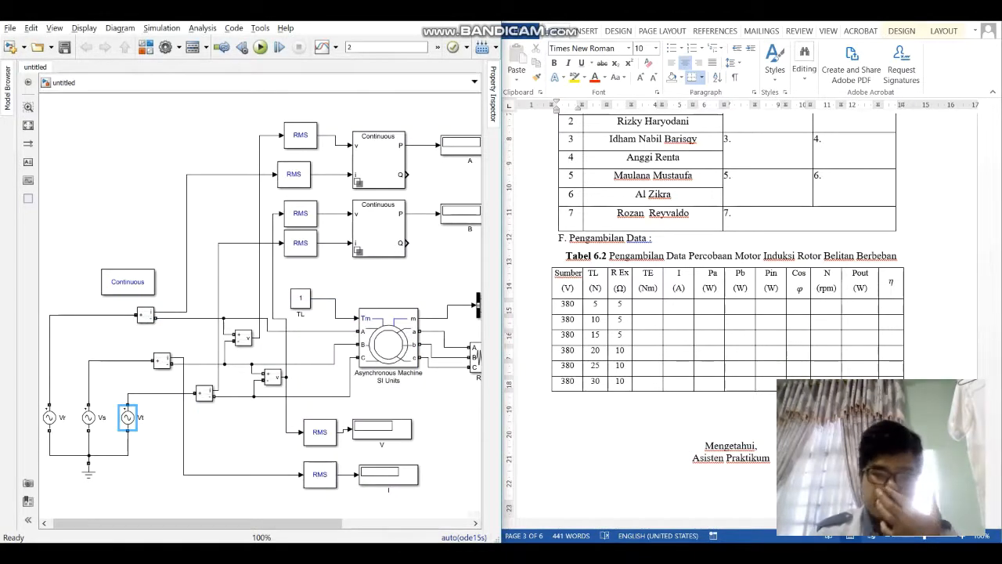
Step: Set the value of the TL constant block to 15
left_click_drag(260, 305, 239, 311)
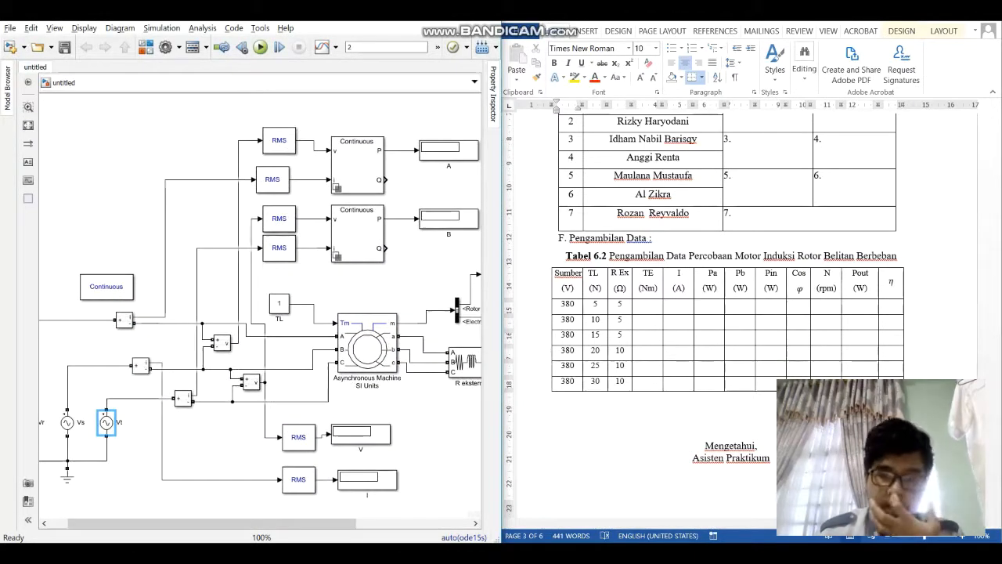
double_click(279, 304)
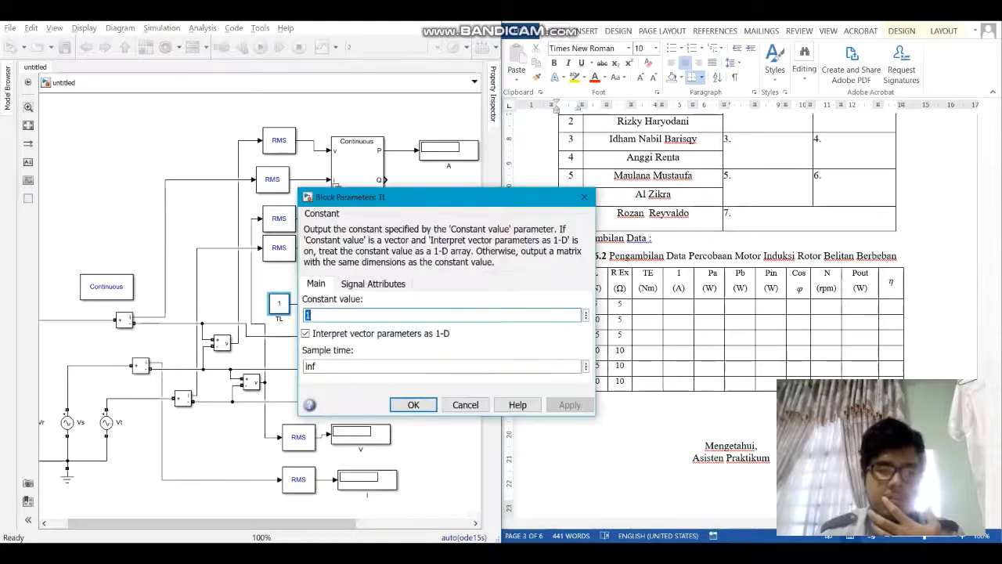
type("15")
key("Return")
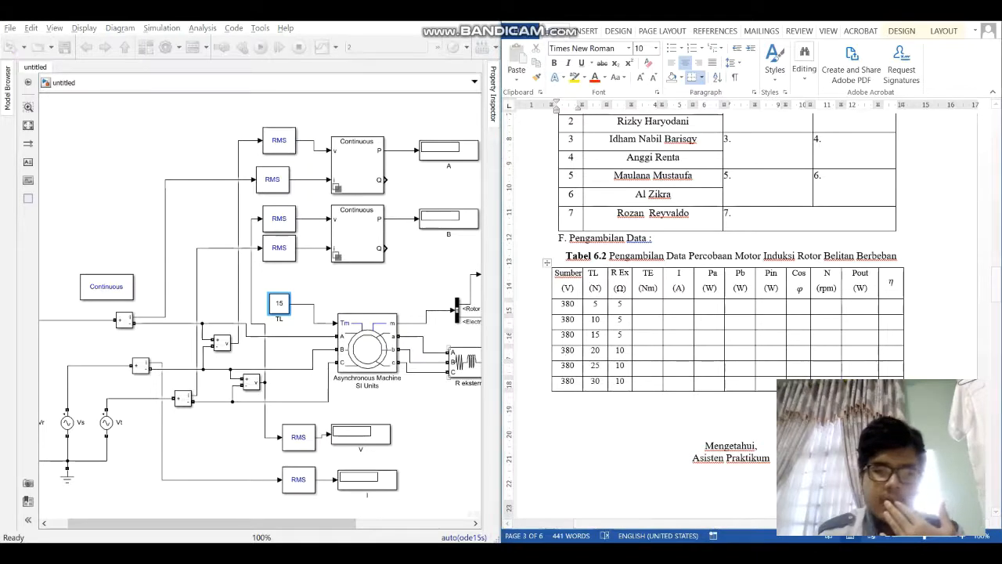
Step: Change the R eksternal block to branch type R with a resistance of 5 ohms
left_click_drag(260, 305, 209, 300)
double_click(422, 356)
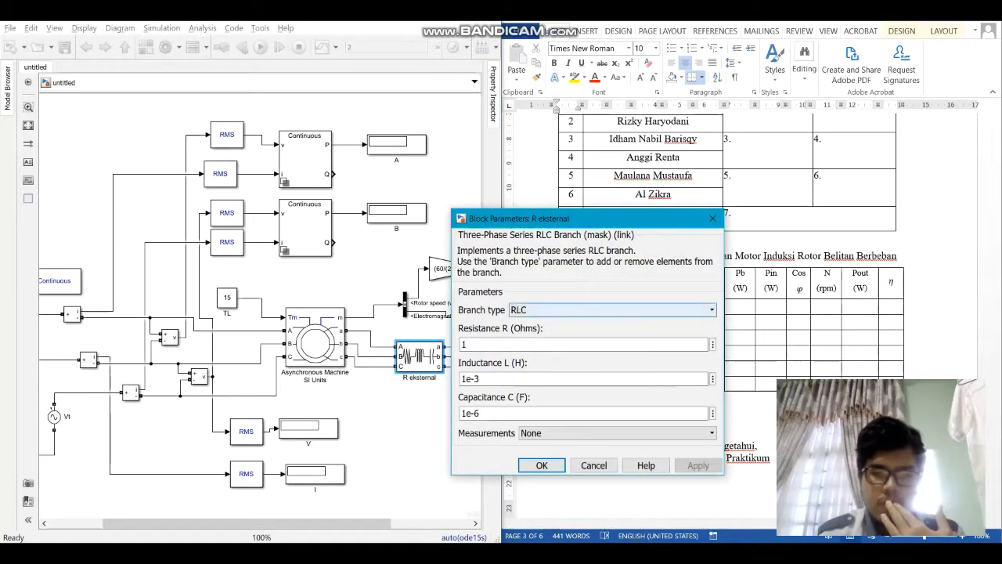
left_click(612, 310)
left_click(595, 333)
double_click(463, 345)
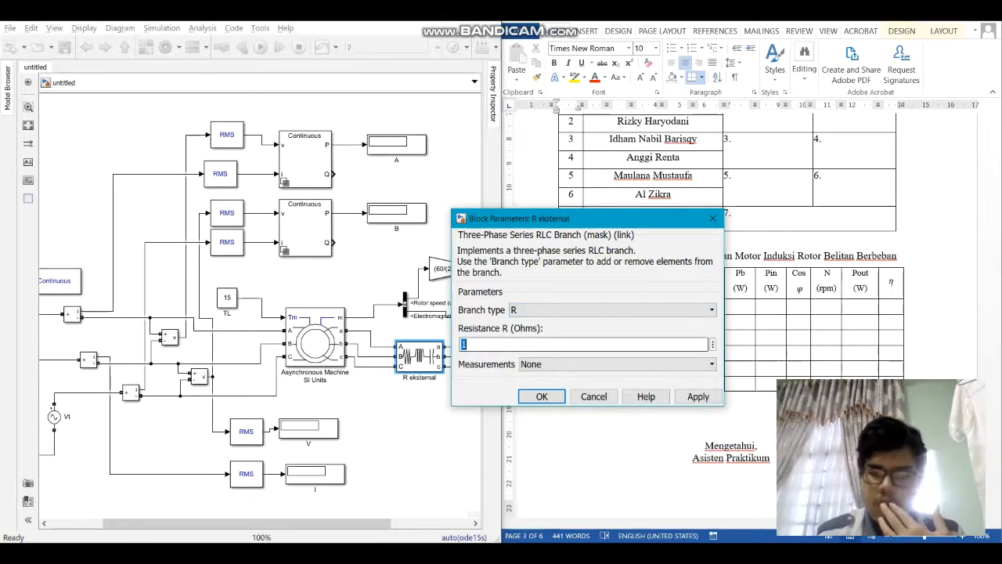
type("5")
key("Return")
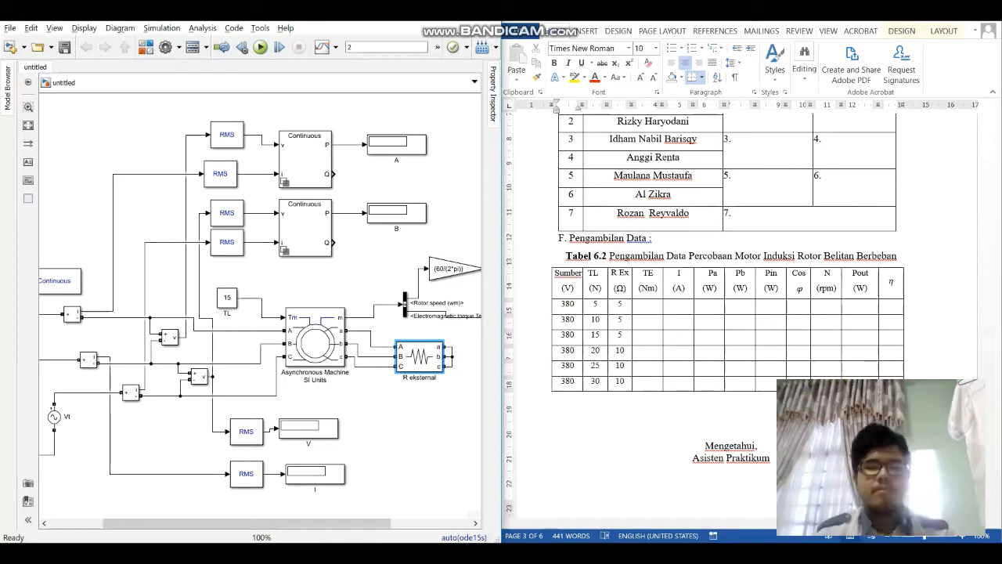
key("Escape")
Step: Check the parameters of the RMS blocks, the upper Voltage Measurement block and the lower Power Measurement block
left_click_drag(376, 439, 450, 421)
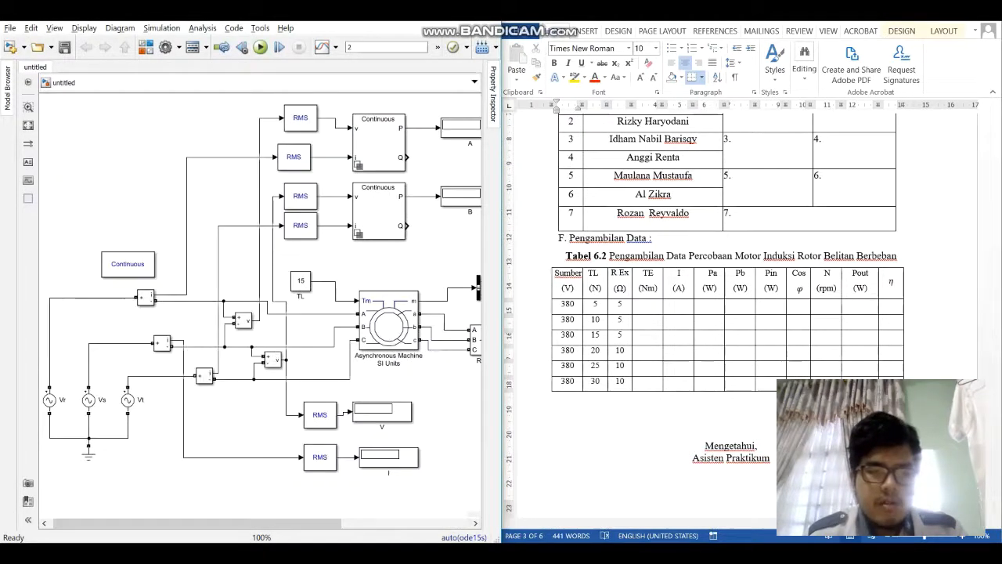
double_click(319, 415)
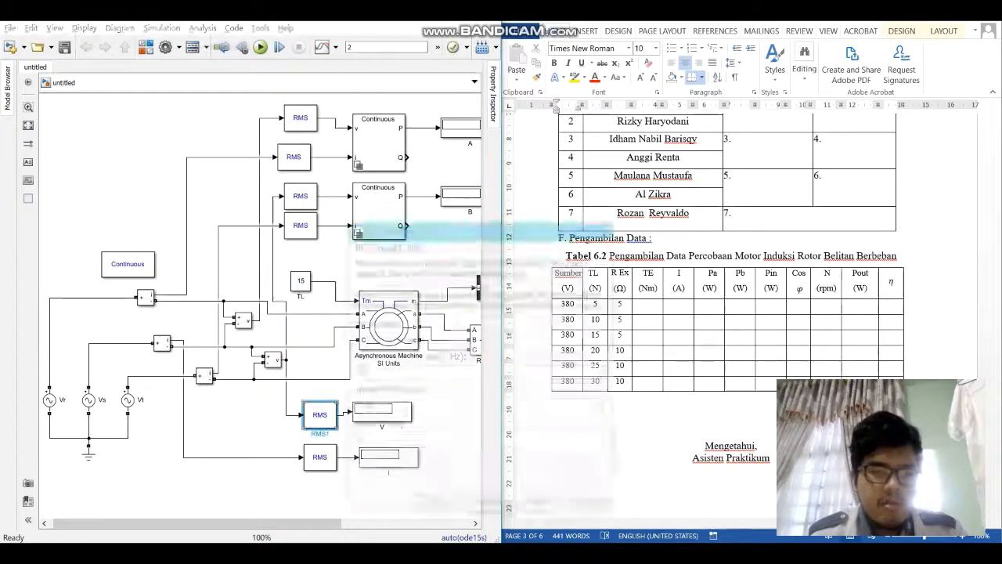
double_click(319, 457)
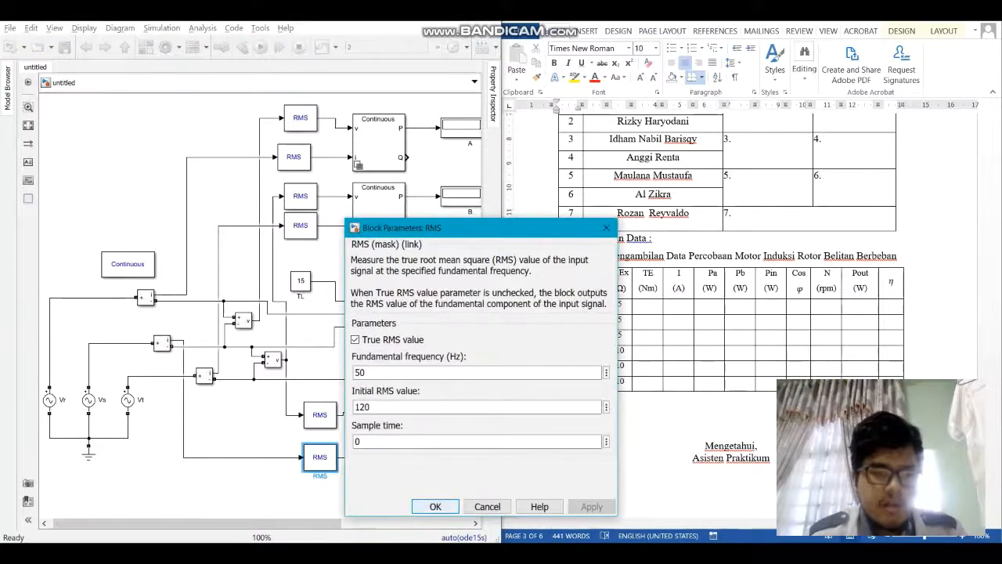
left_click(435, 506)
double_click(242, 320)
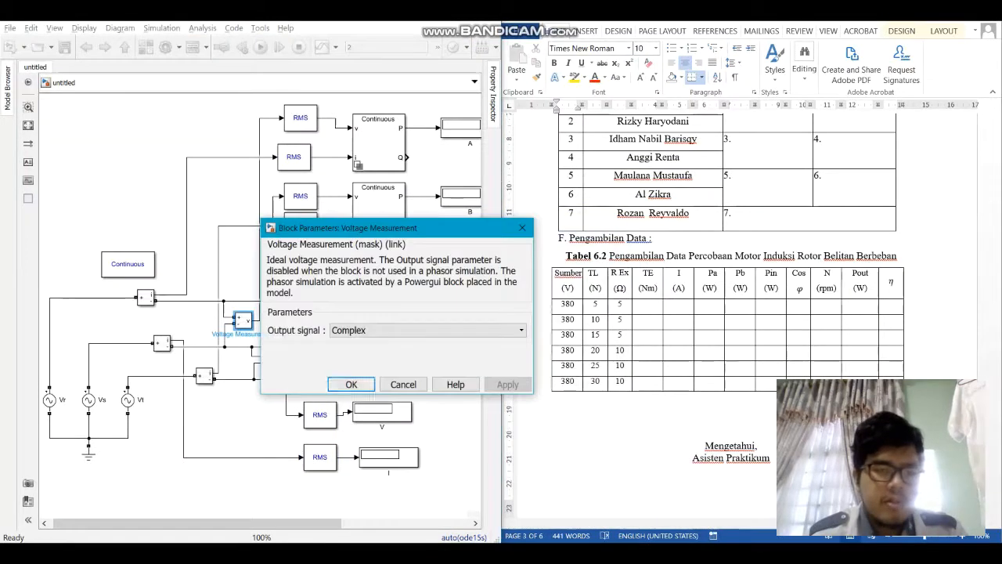
left_click(351, 383)
double_click(300, 225)
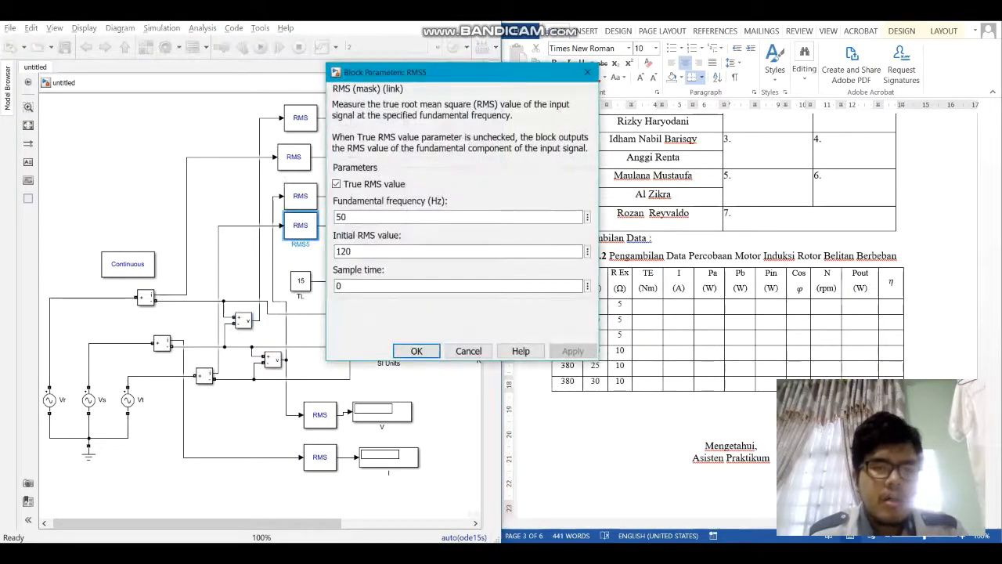
left_click(416, 351)
double_click(379, 210)
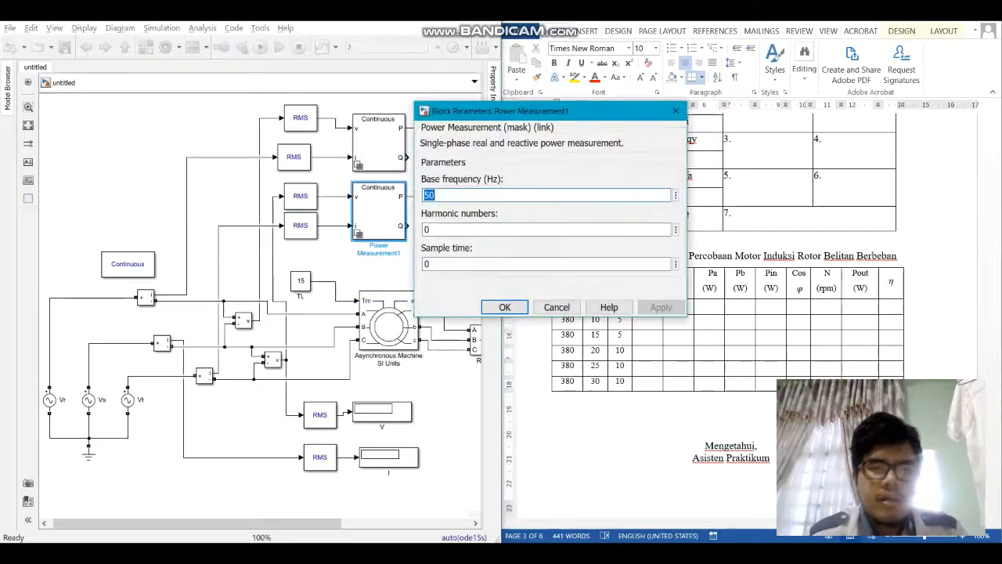
left_click(505, 307)
Step: Run the simulation of the machine model
left_click_drag(439, 399, 372, 390)
key("ctrl+t")
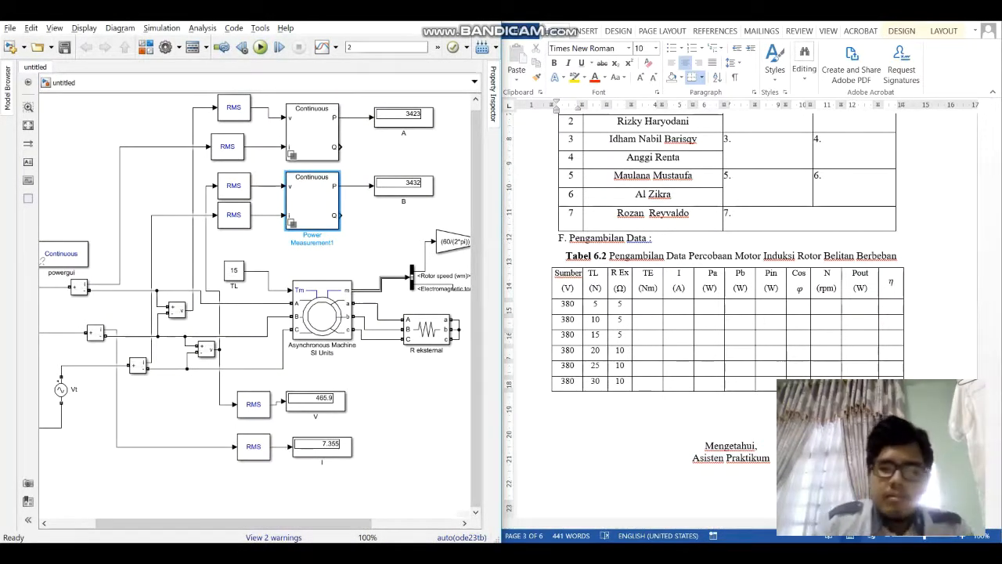
Step: Record the TE display reading as 15,06 in the TE column of the table's TL 15 row in Word
left_click_drag(234, 522, 321, 522)
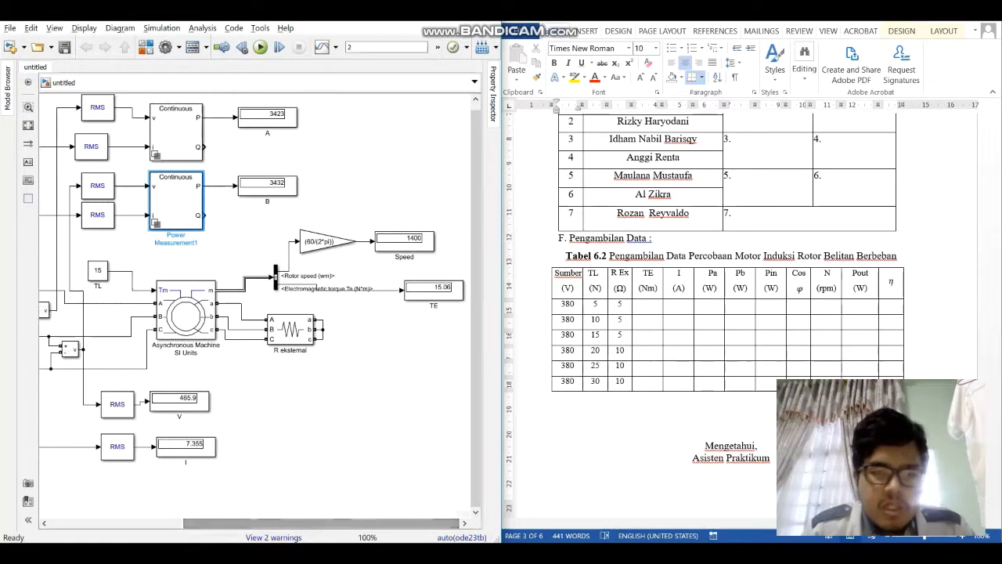
scroll(440, 298, "up", 3)
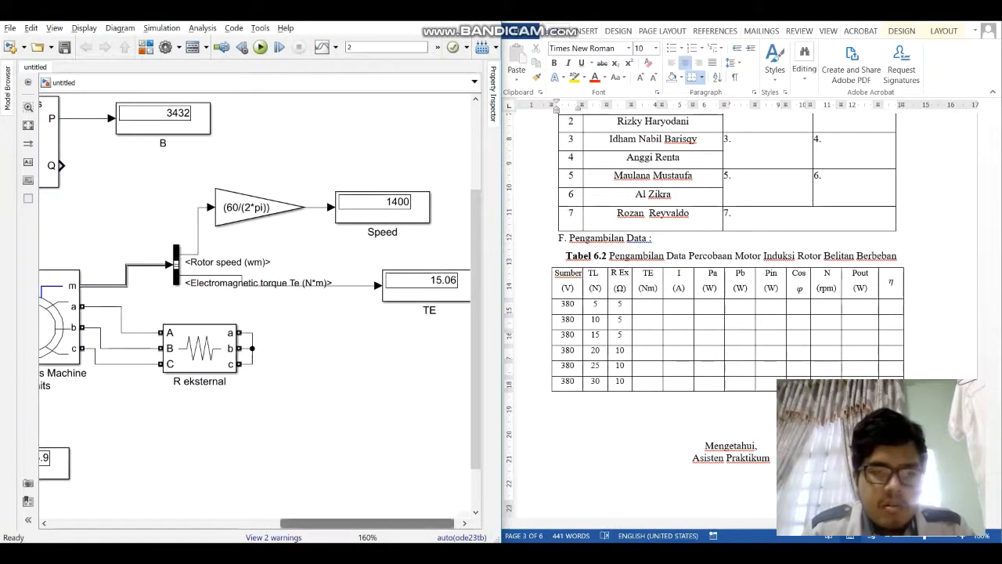
left_click_drag(392, 524, 397, 523)
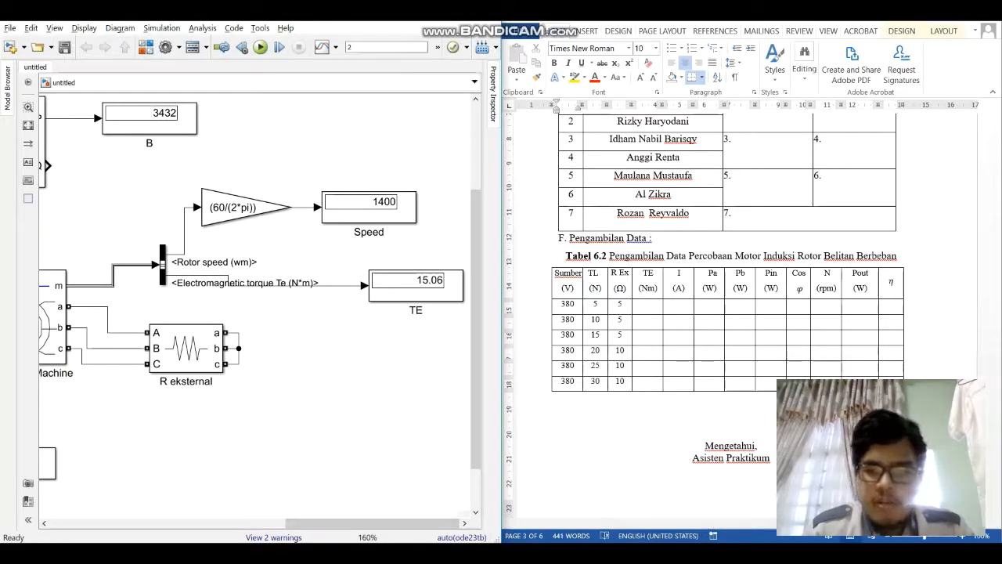
left_click(648, 334)
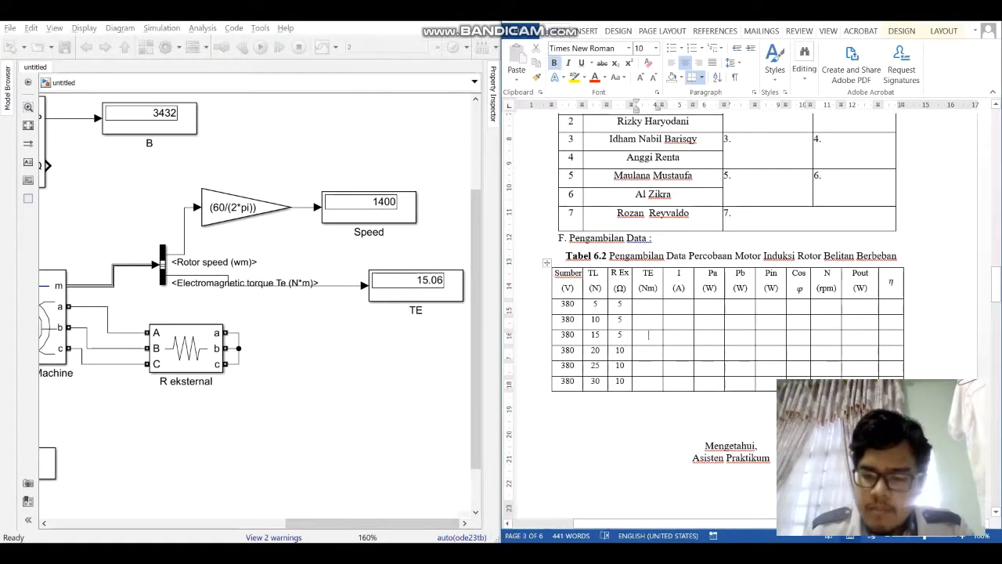
type("15,06")
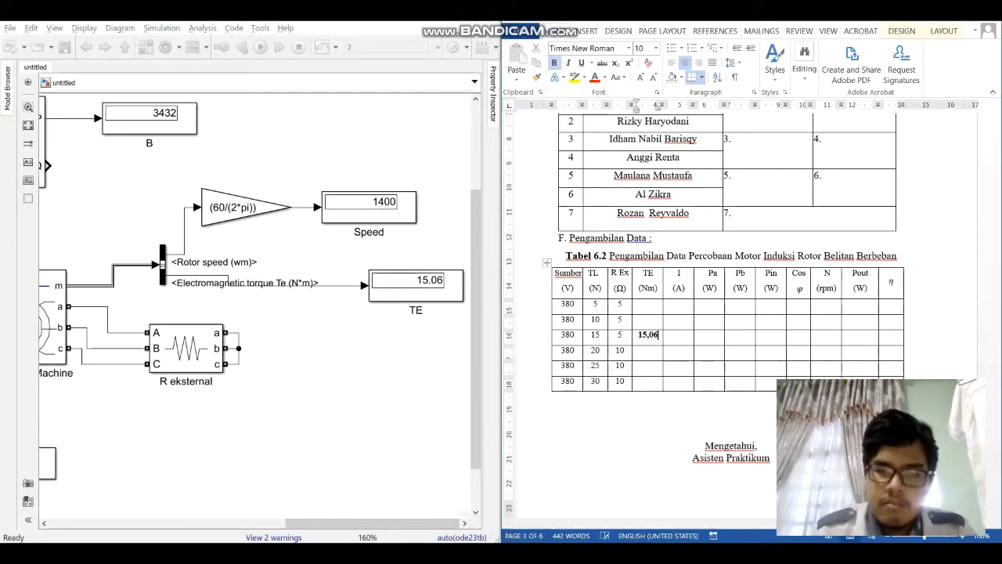
Step: Record the I display's current reading as 7,355 in the I column of the TL 15 row in Word's Tabel 6.2
key("Tab")
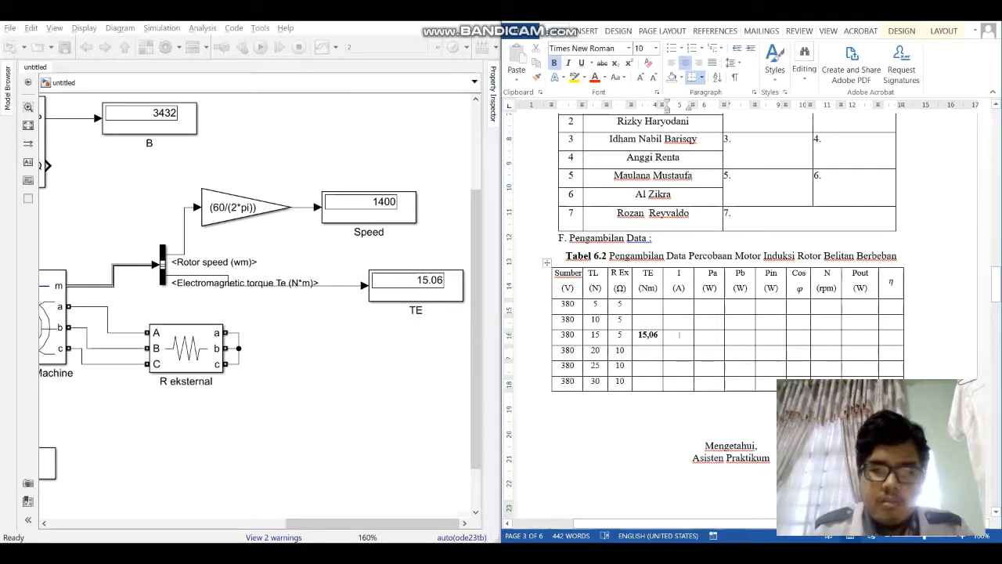
scroll(433, 318, "down", 1)
left_click_drag(200, 427, 450, 366)
left_click_drag(329, 368, 263, 329)
scroll(263, 329, "up", 1)
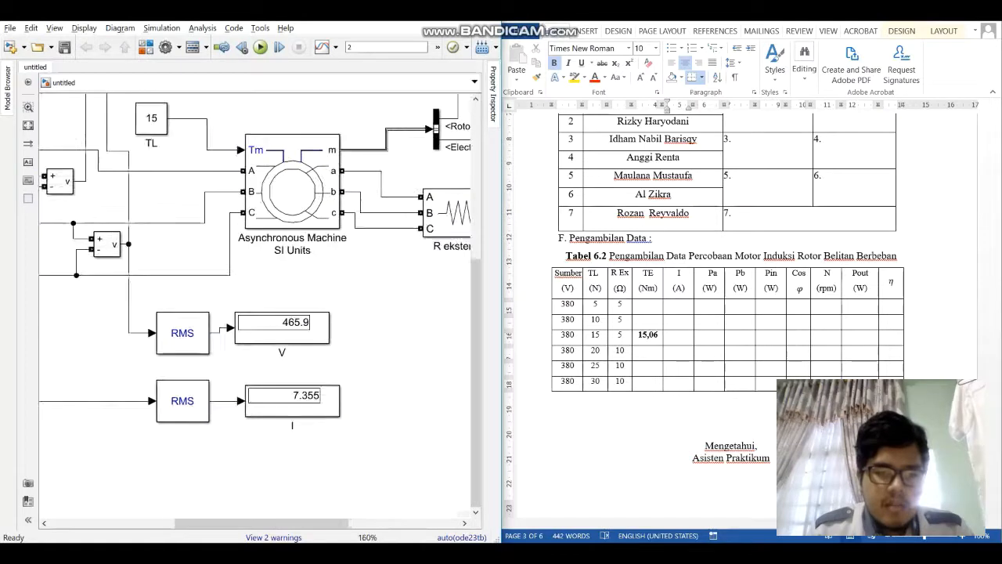
left_click(679, 336)
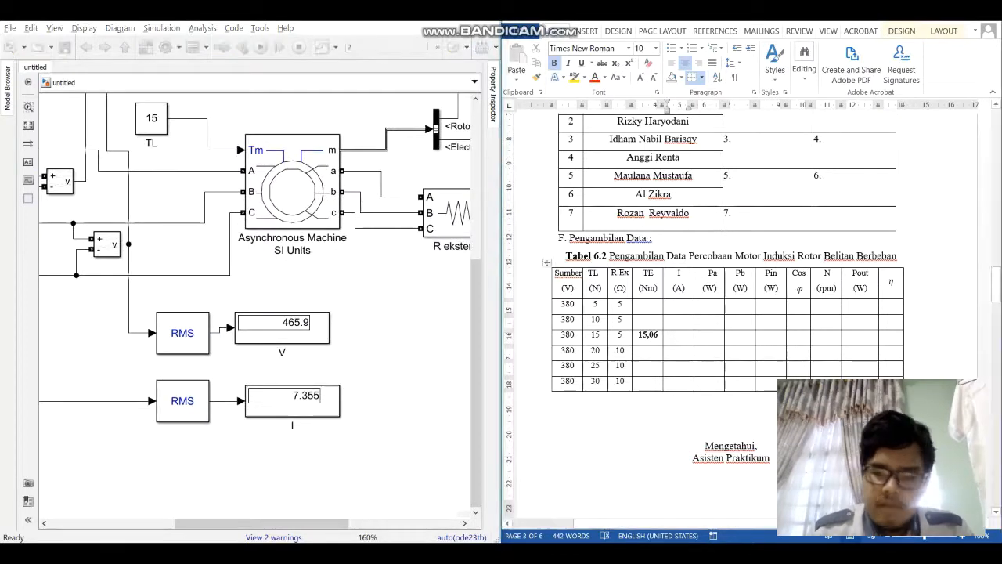
type("7,")
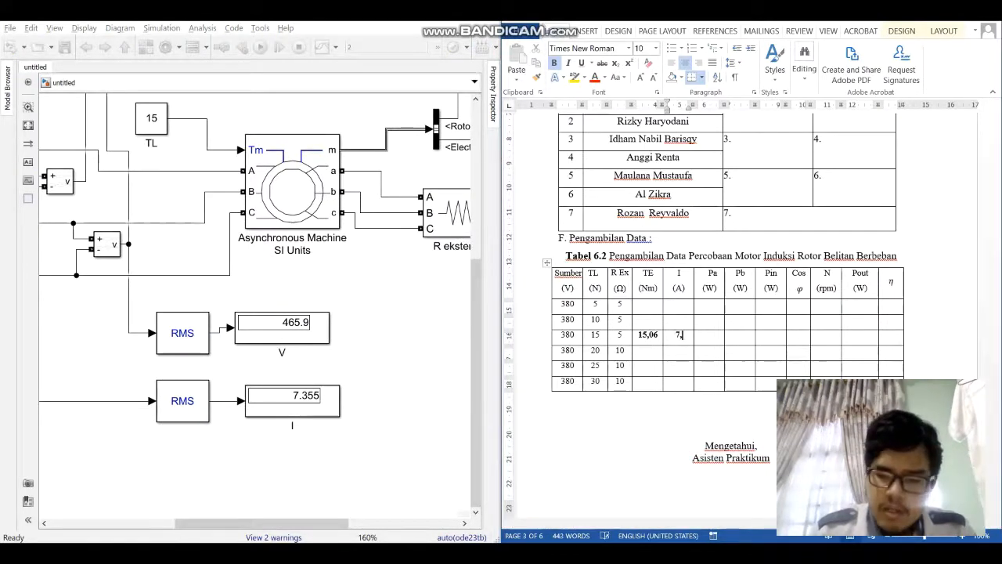
type("355")
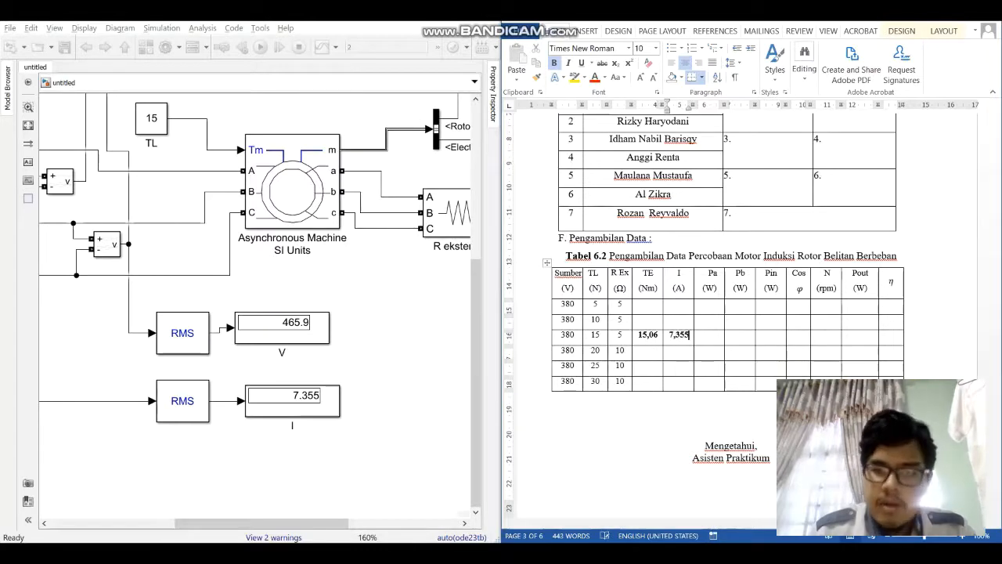
Step: Enter 3423 in both the Pa and Pb columns of the TL 15 row, consulting the A and B power displays
key("Tab")
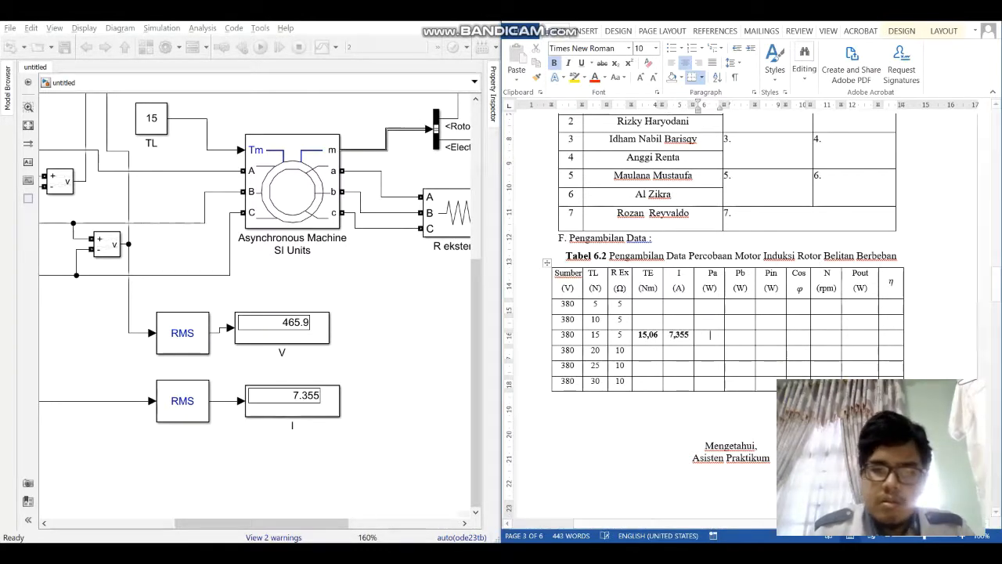
scroll(401, 166, "down", 1)
left_click_drag(419, 137, 341, 406)
scroll(376, 282, "up", 1)
left_click(710, 336)
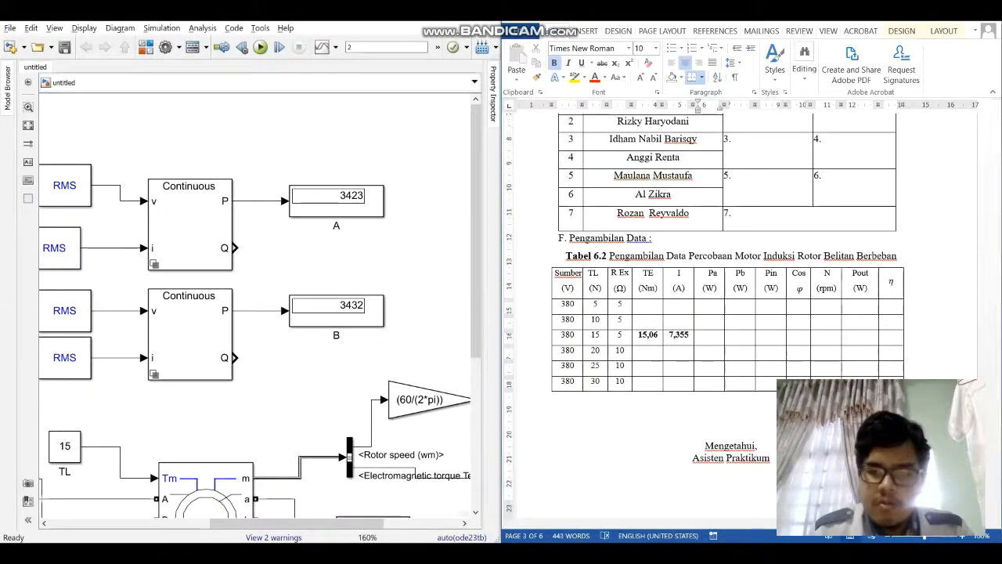
type("3423")
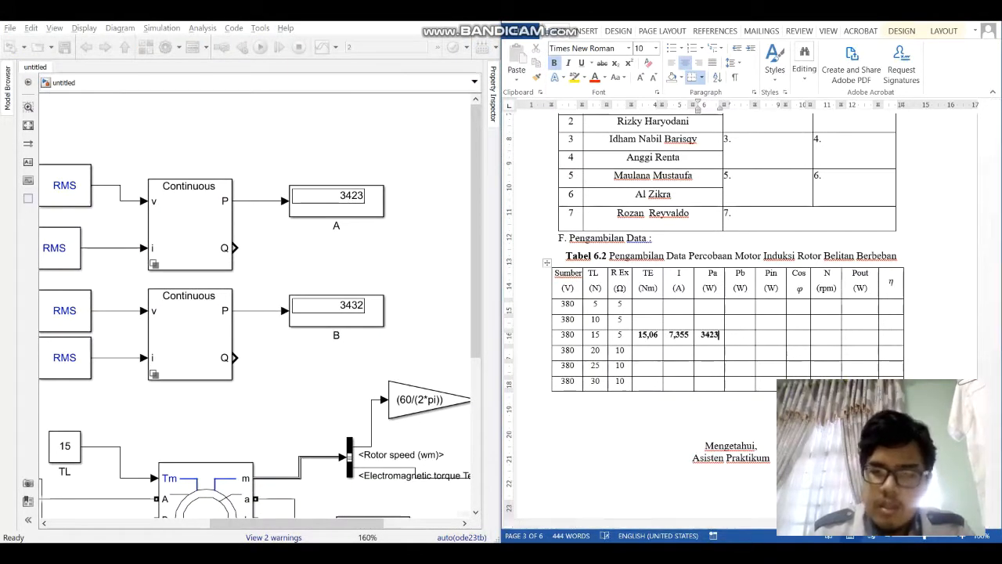
key("Tab")
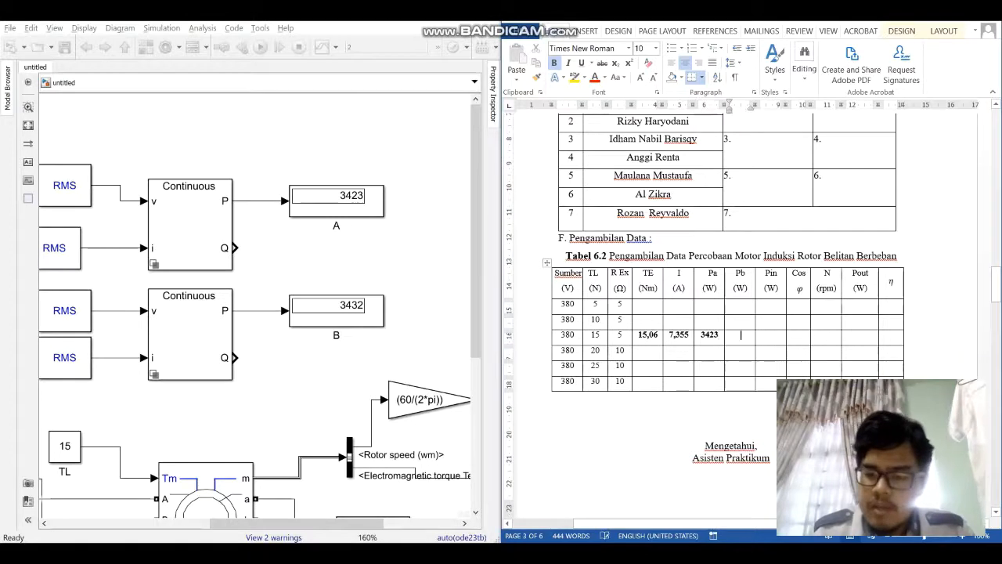
type("3423")
key("Tab")
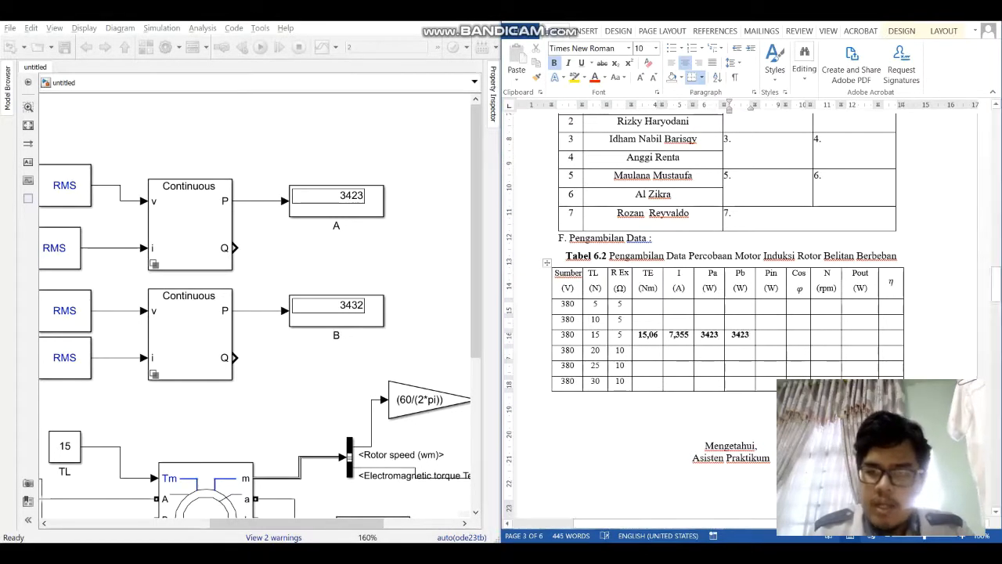
Step: Record the Speed display reading as 1400 in the N column of the TL 15 row
key("Tab")
key("Tab")
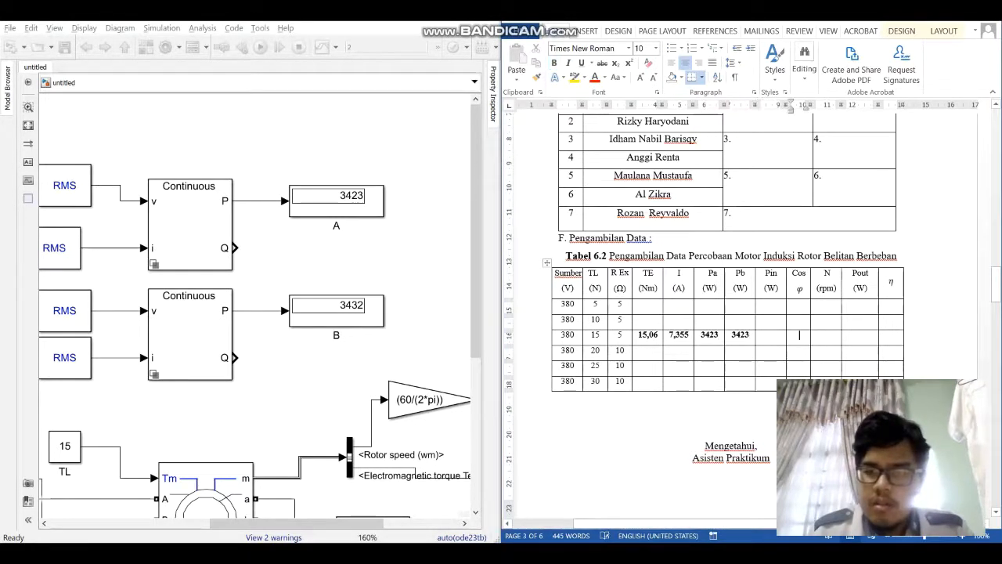
left_click_drag(427, 313, 84, 270)
key("alt+Tab")
type("140")
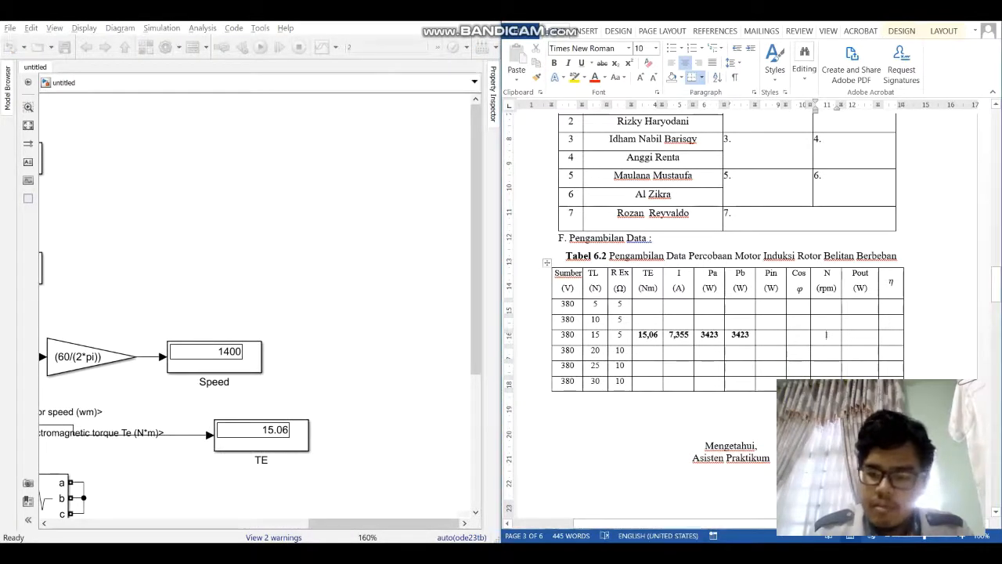
type("0")
Step: Review the A and B power displays in the model and enter 6846 as Pin in the TL 15 row
key("alt+Tab")
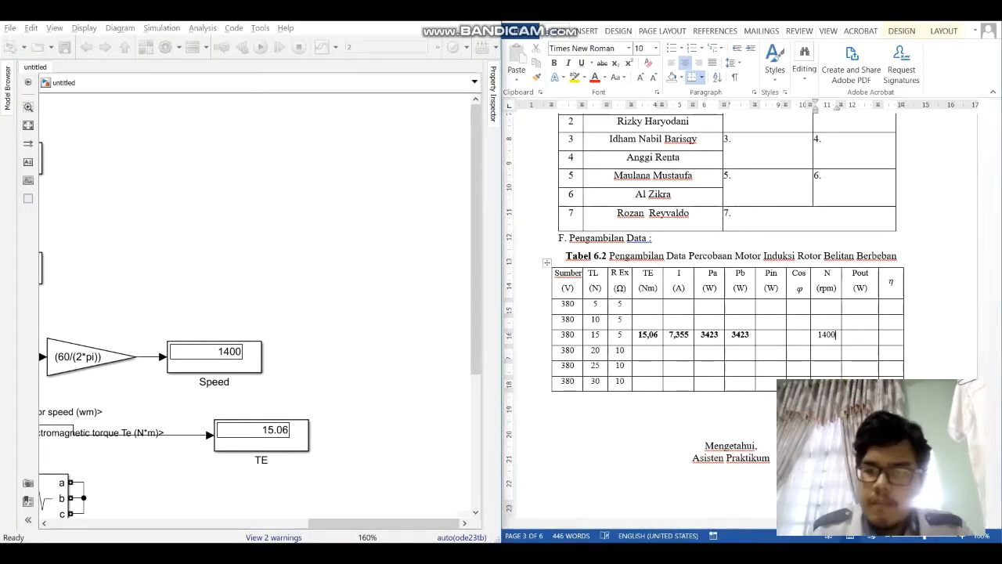
scroll(313, 211, "down", 2)
left_click_drag(313, 212, 414, 240)
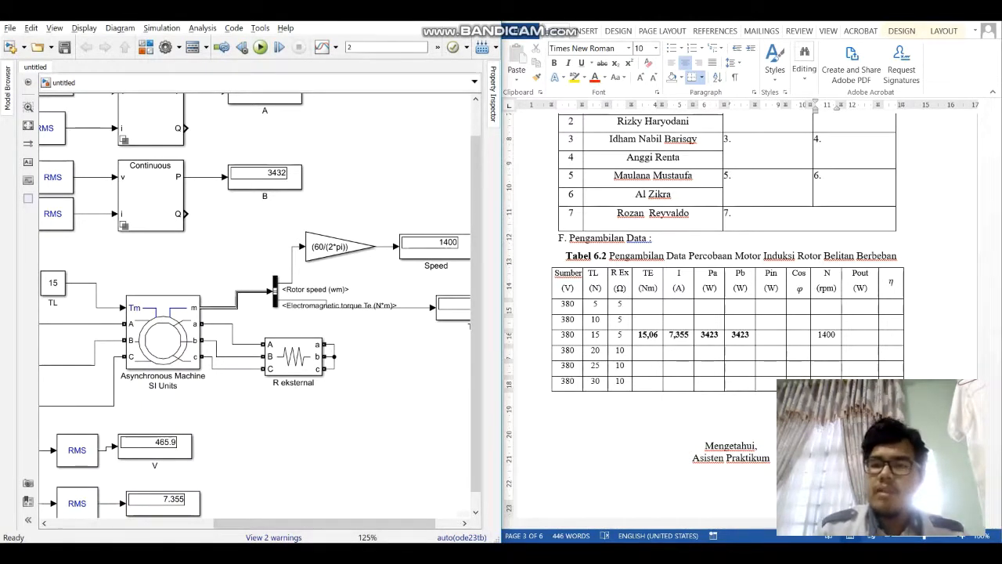
left_click(799, 334)
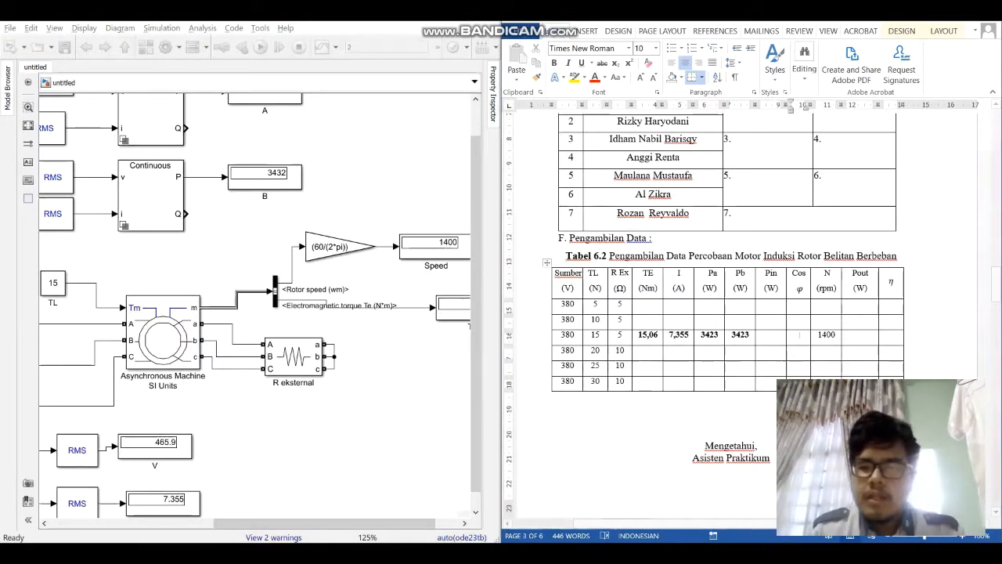
left_click(772, 334)
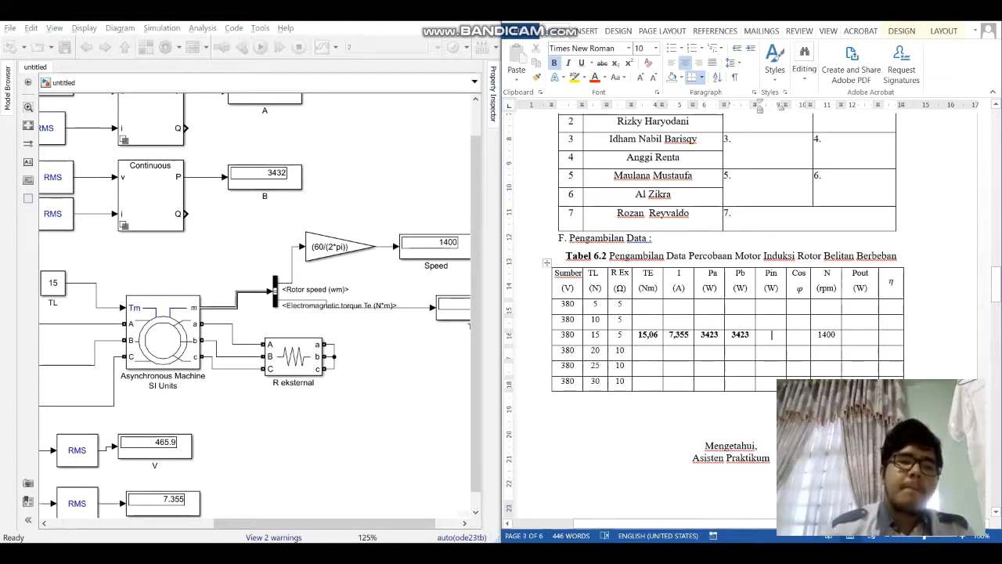
scroll(249, 126, "up", 1)
scroll(213, 158, "down", 1)
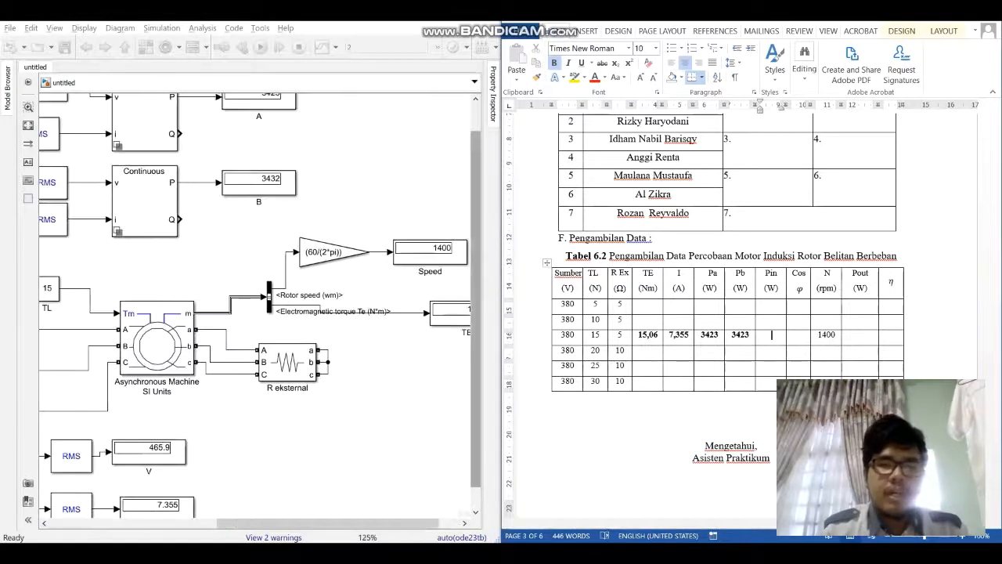
left_click_drag(475, 321, 475, 294)
left_click(259, 129)
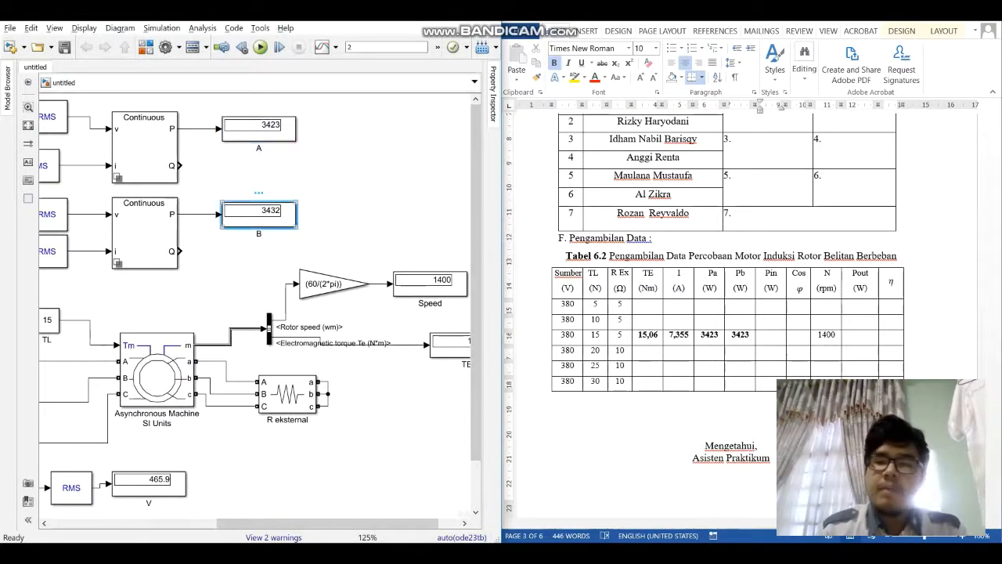
left_click(259, 213)
left_click(772, 334)
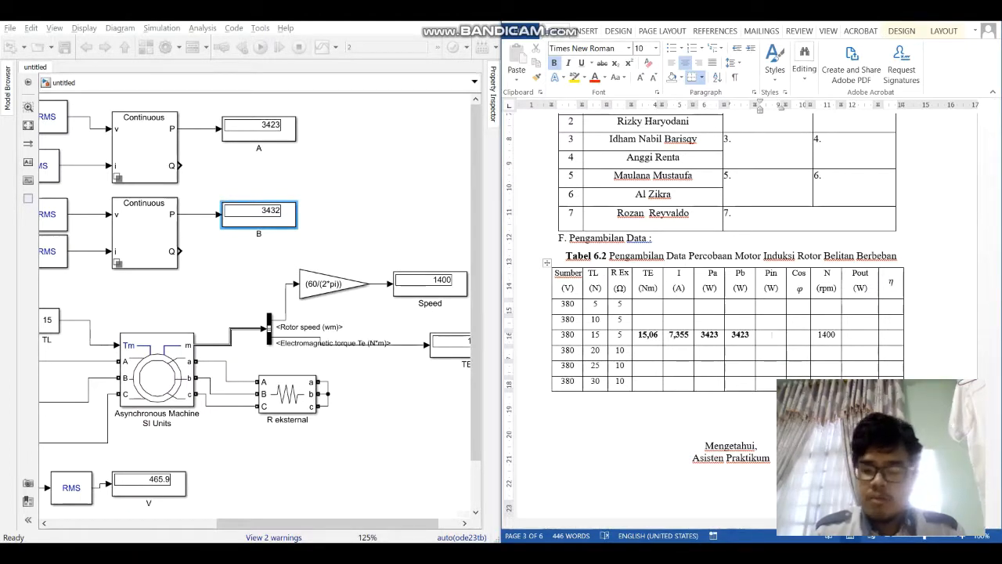
type("6846")
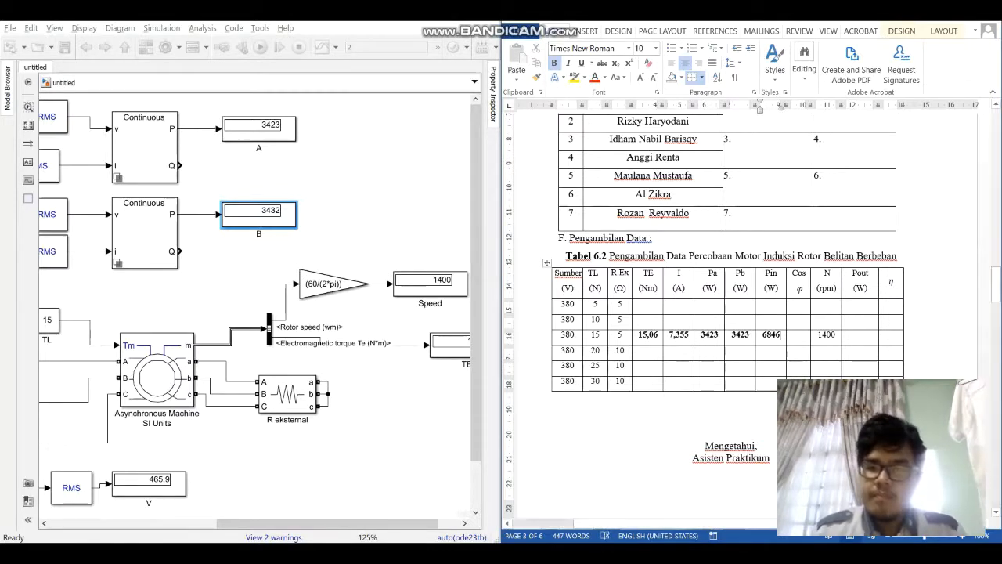
Step: Fill in the TL 15 row with a Cos φ of 1 and a Pout of 2207.91
left_click(800, 335)
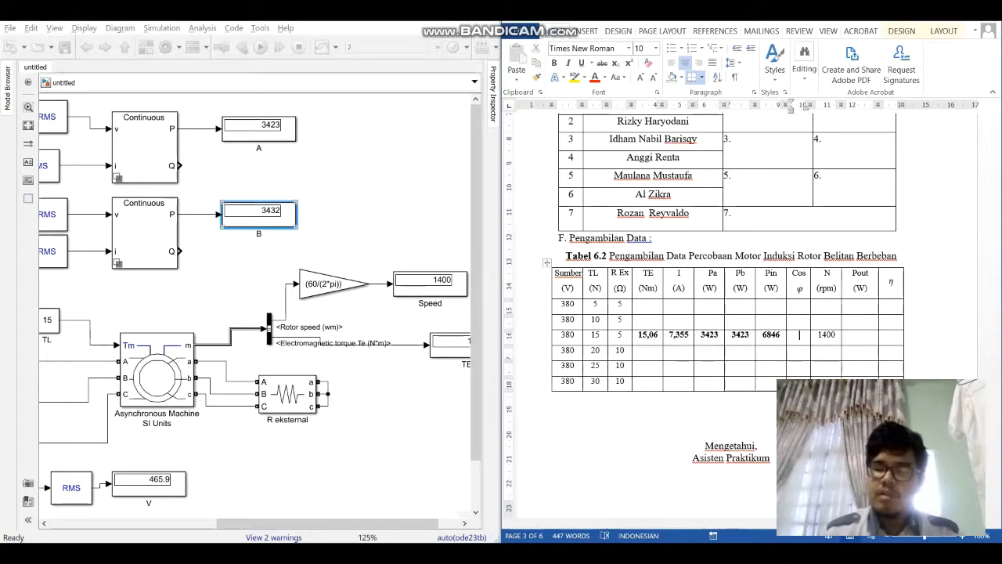
type("1")
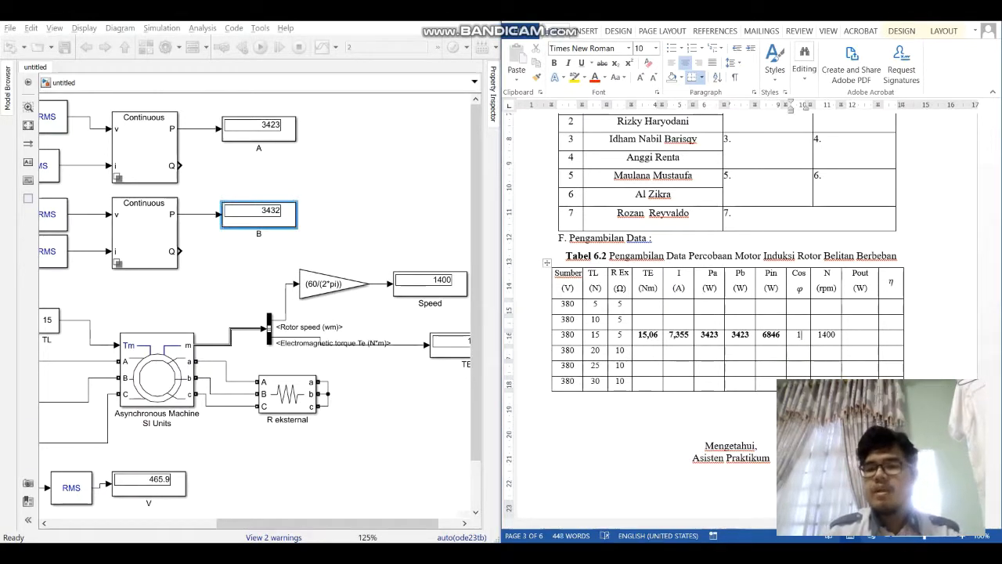
left_click(861, 335)
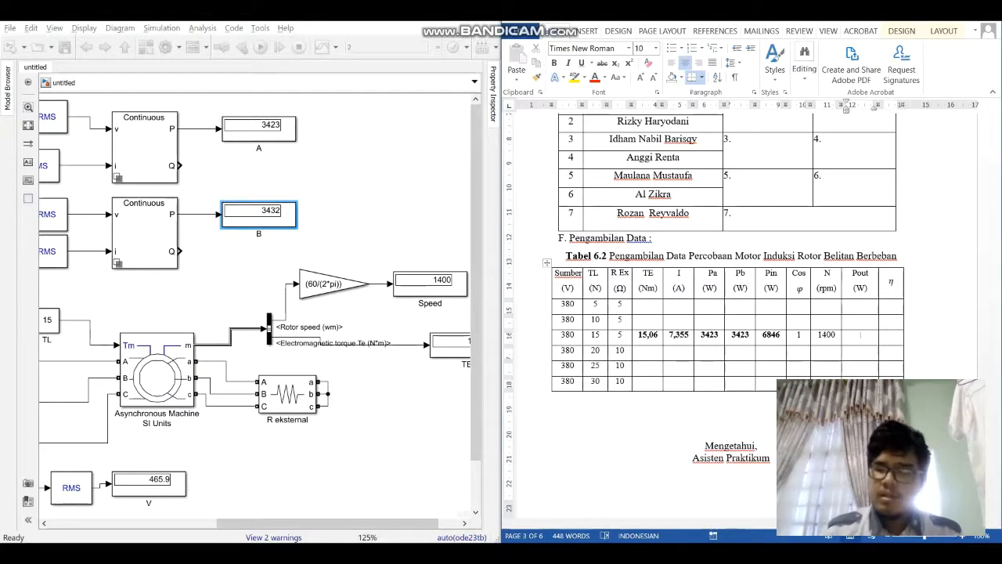
type("2207.91")
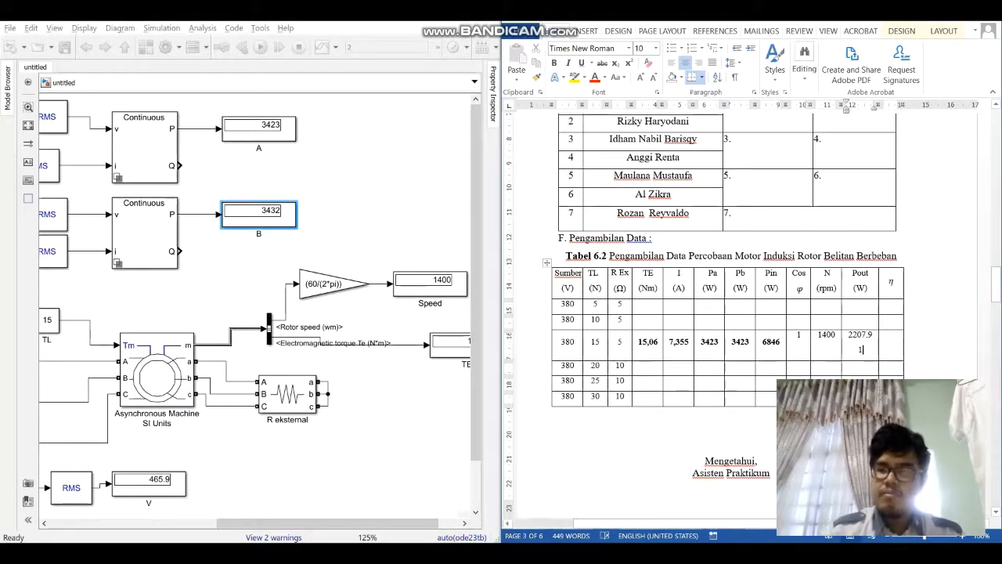
Step: Widen the Pout column to fit its value on one line and rewrite the value with a decimal comma as 2207,91
left_click_drag(879, 296, 916, 290)
left_click(900, 335)
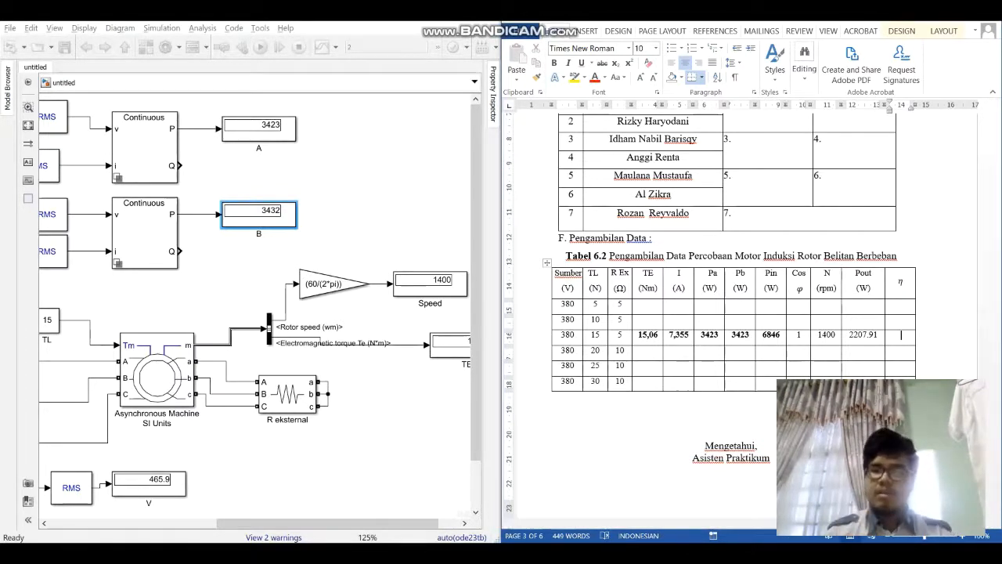
left_click(878, 335)
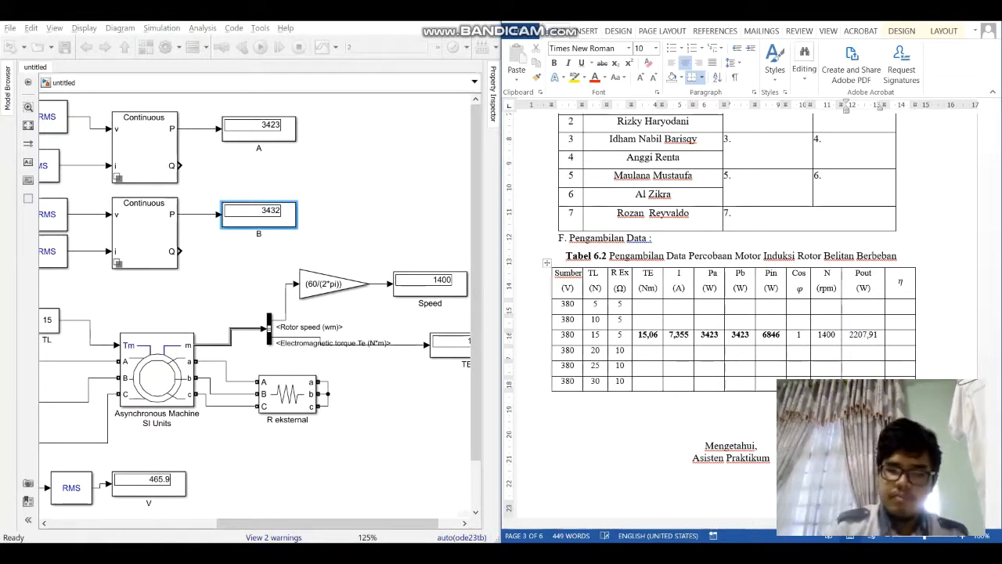
Step: Enter the efficiency 0,323 in the η column of the TL 15 row
left_click(900, 335)
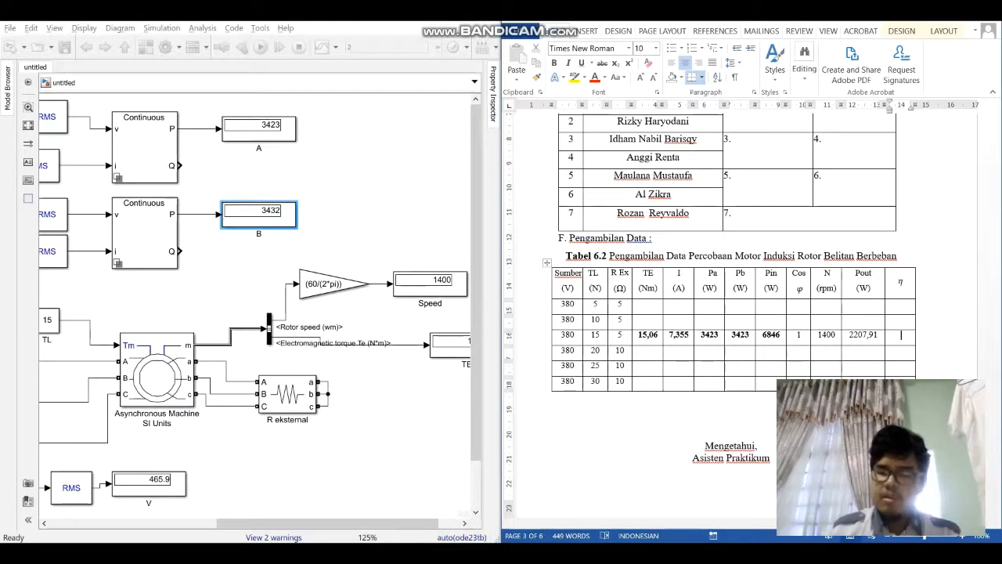
type("0,")
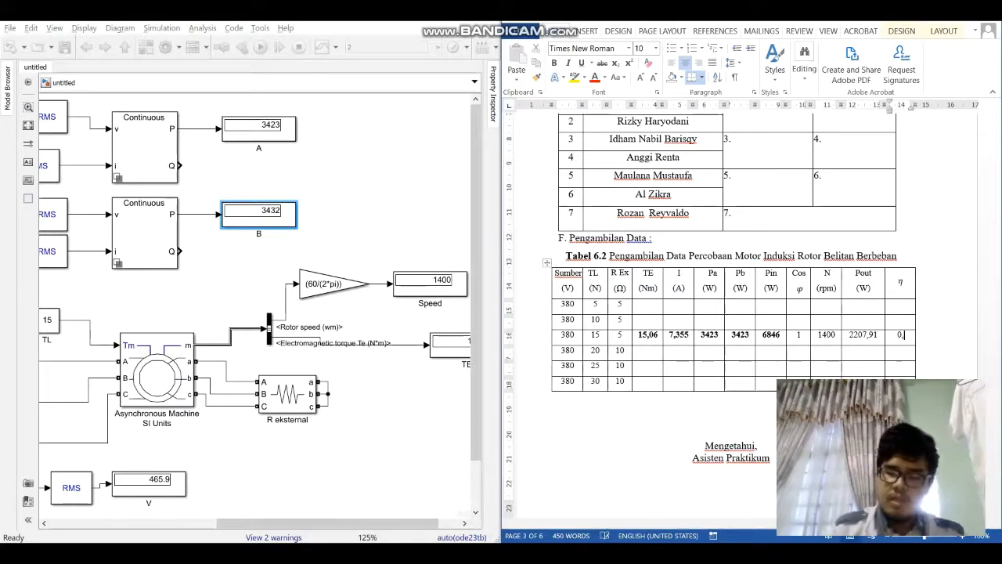
type("323")
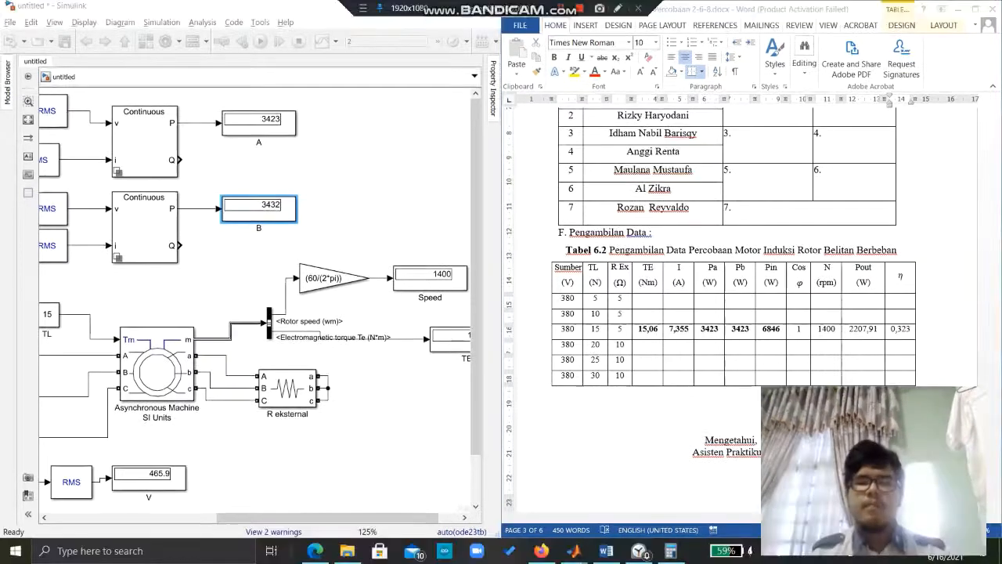